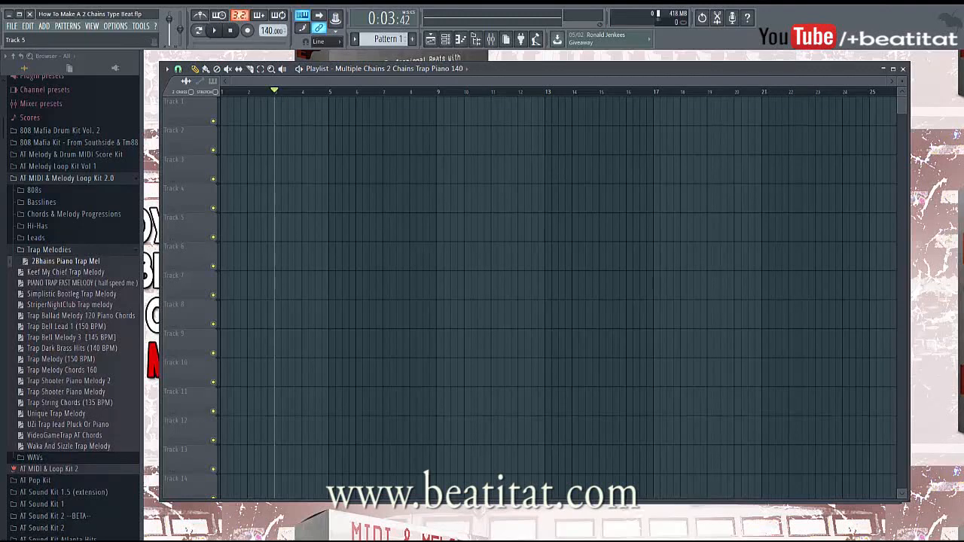
# Step: Collapse the Trap Melodies folder and insert a Nexus instrument channel in the channel rack
pyautogui.click(49, 249)
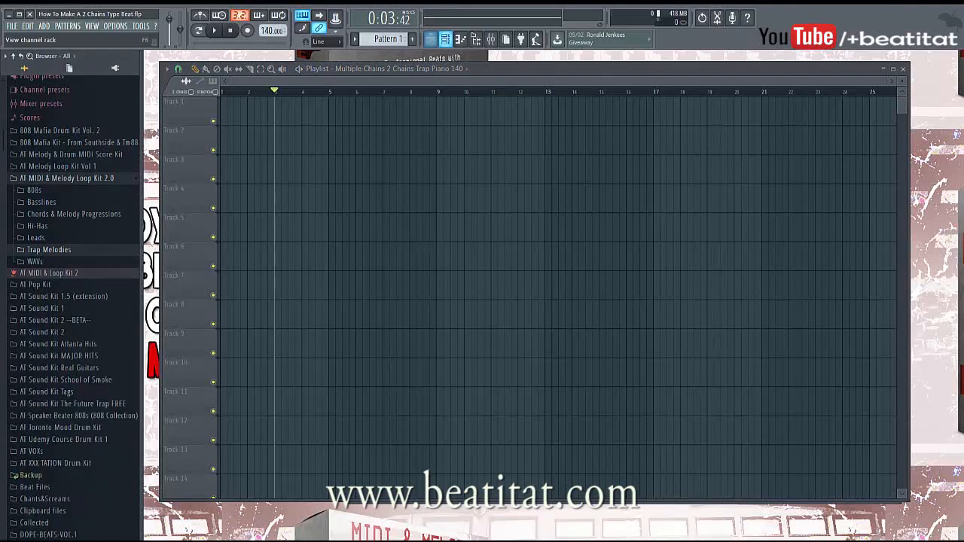
pyautogui.press('F6')
pyautogui.rightClick(295, 159)
pyautogui.moveTo(317, 210)
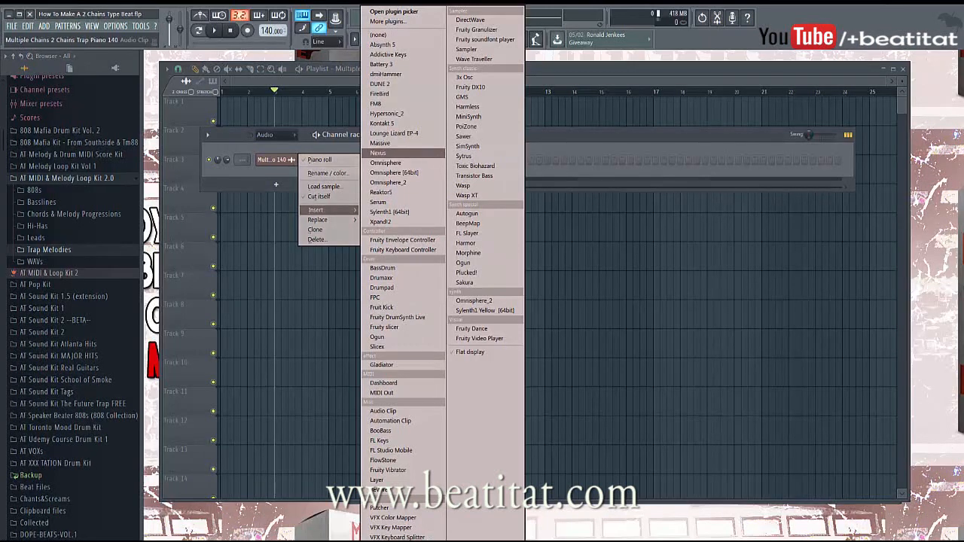
pyautogui.click(379, 153)
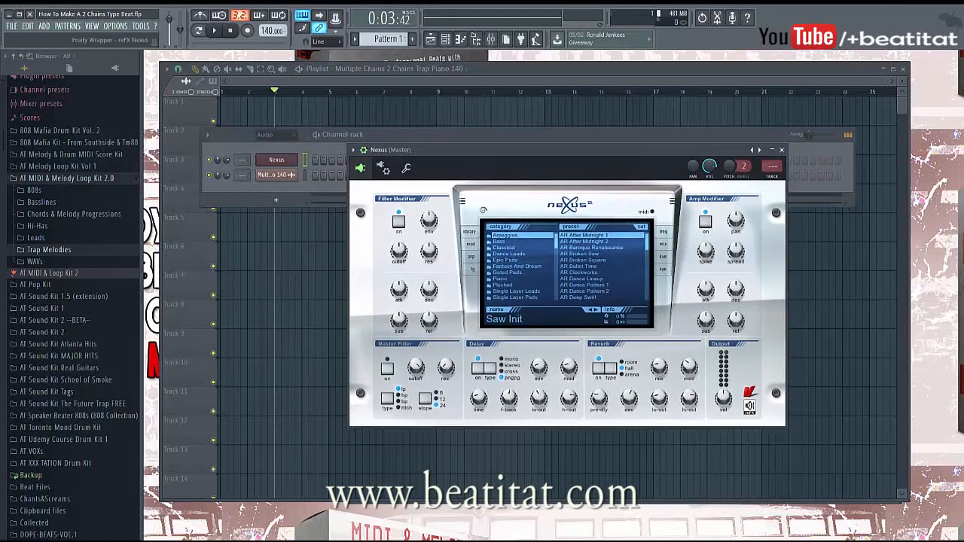
pyautogui.press('F6')
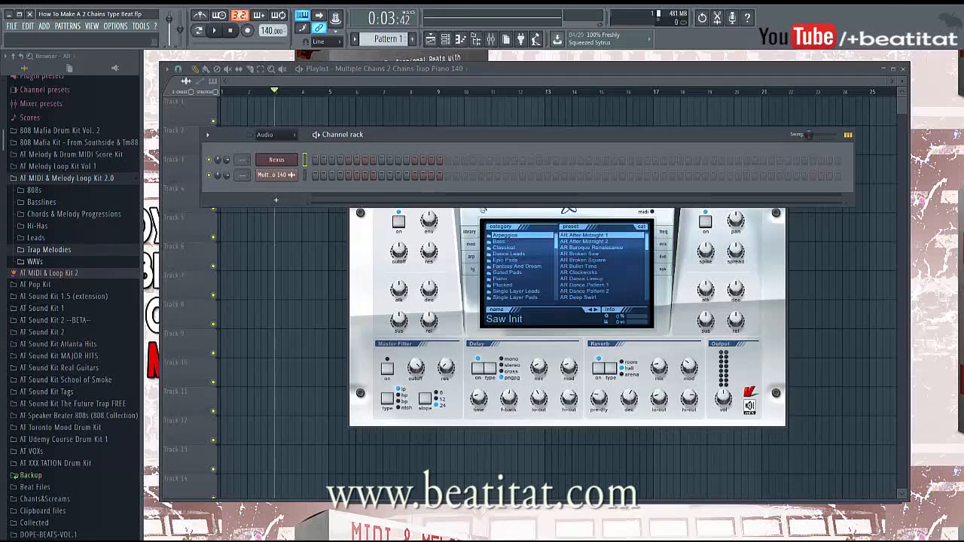
# Step: Browse the WAVs subfolders, including 140 and Mangled, and list the Trap Melodies scores in AT MIDI & Melody Loop Kit 2.0
pyautogui.click(35, 261)
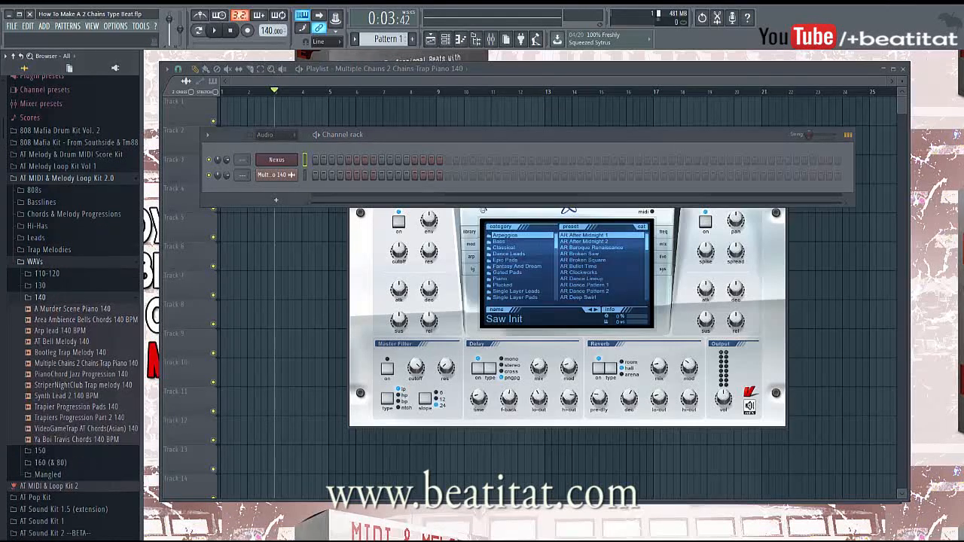
pyautogui.click(40, 296)
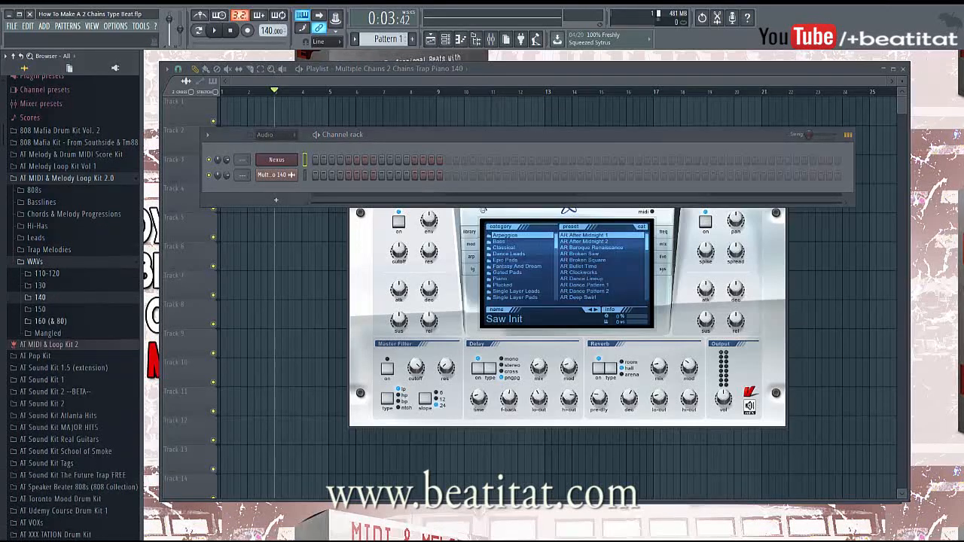
pyautogui.click(47, 333)
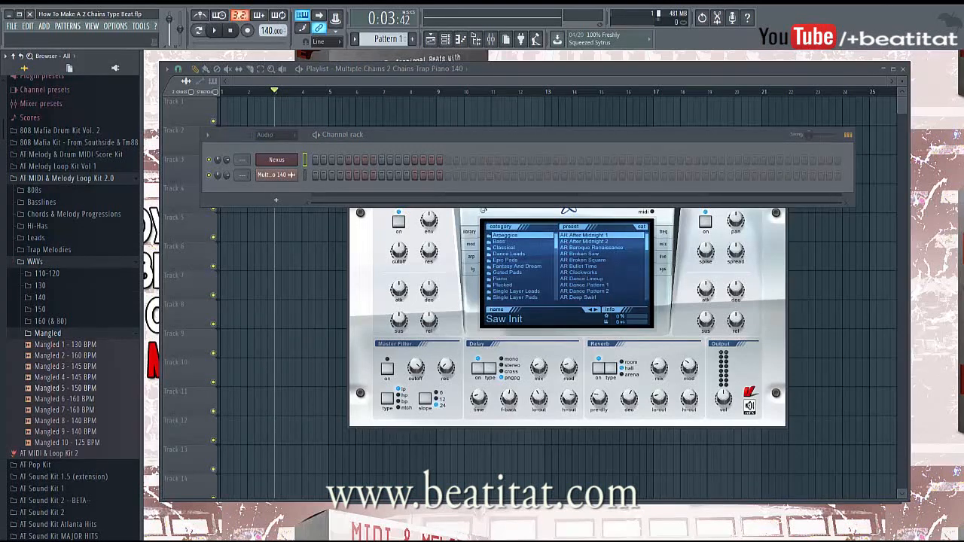
pyautogui.click(47, 332)
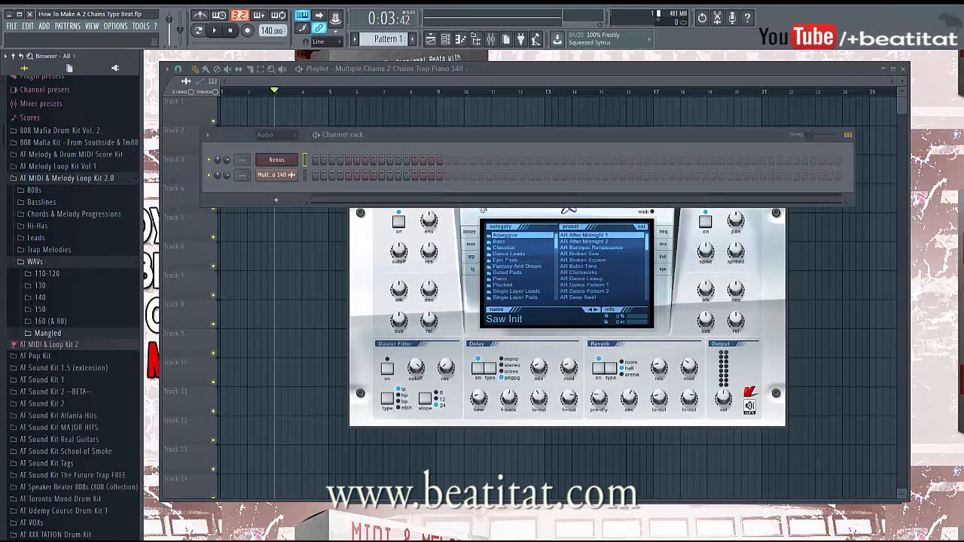
pyautogui.click(35, 261)
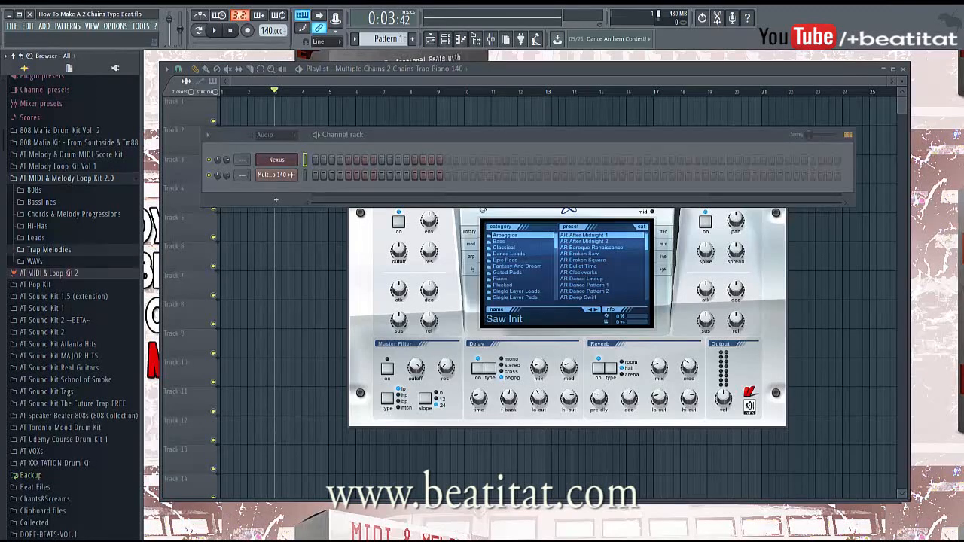
pyautogui.click(49, 250)
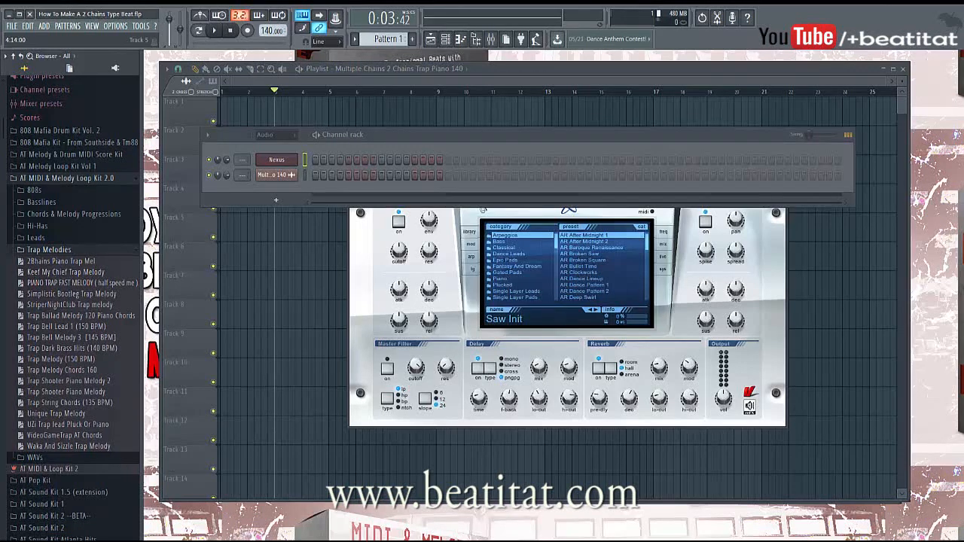
# Step: Move the channel rack clear of the plugin window and replace the Nexus channel's instrument with FL Keys
pyautogui.moveTo(343, 134); pyautogui.dragTo(369, 62)
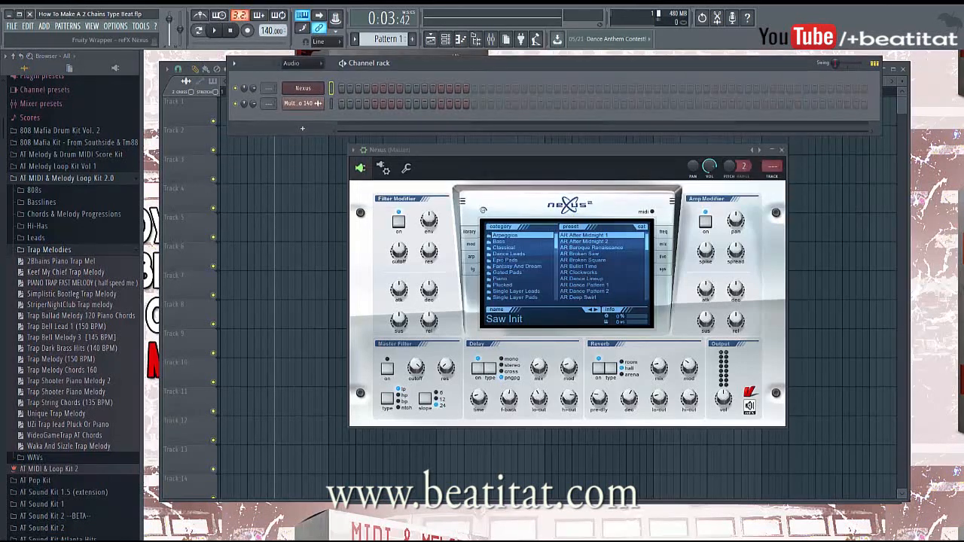
pyautogui.click(500, 279)
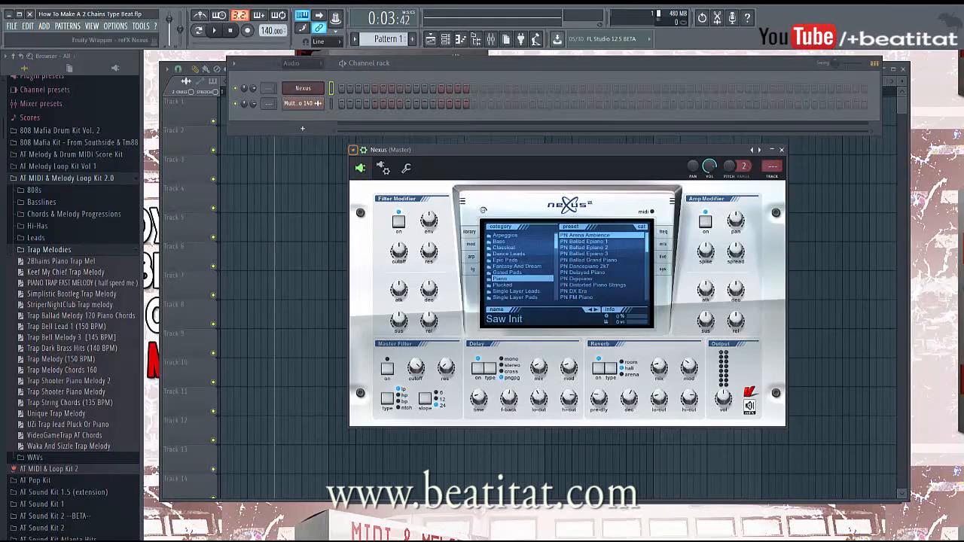
pyautogui.rightClick(322, 85)
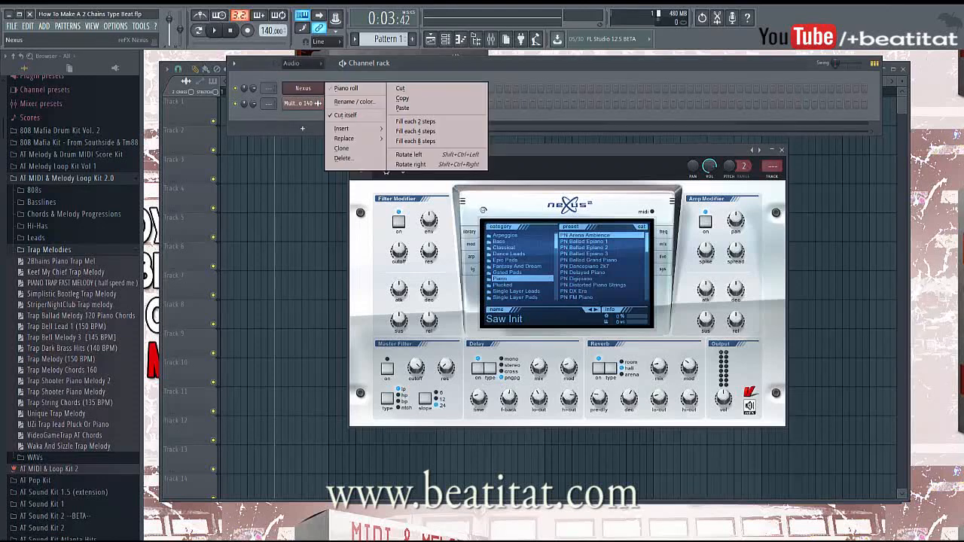
pyautogui.moveTo(362, 139)
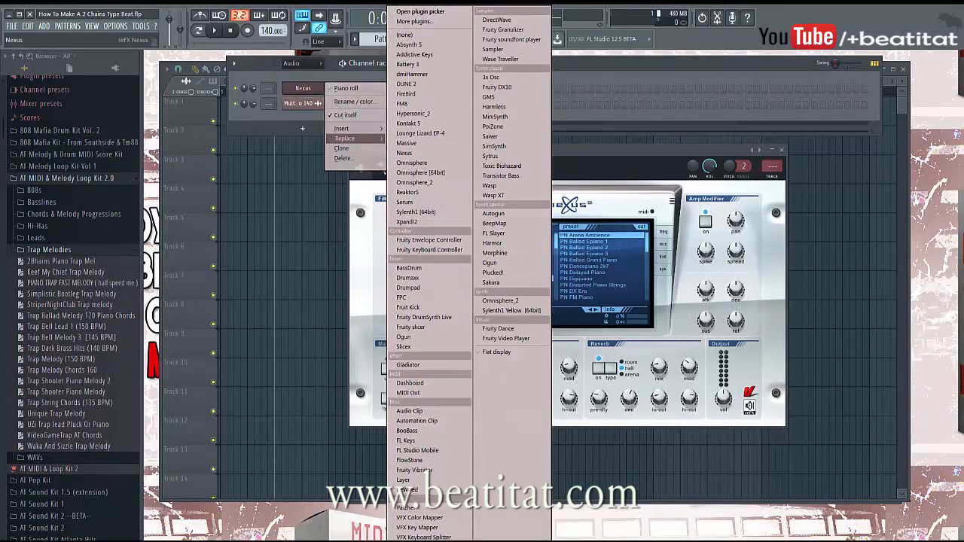
pyautogui.click(406, 440)
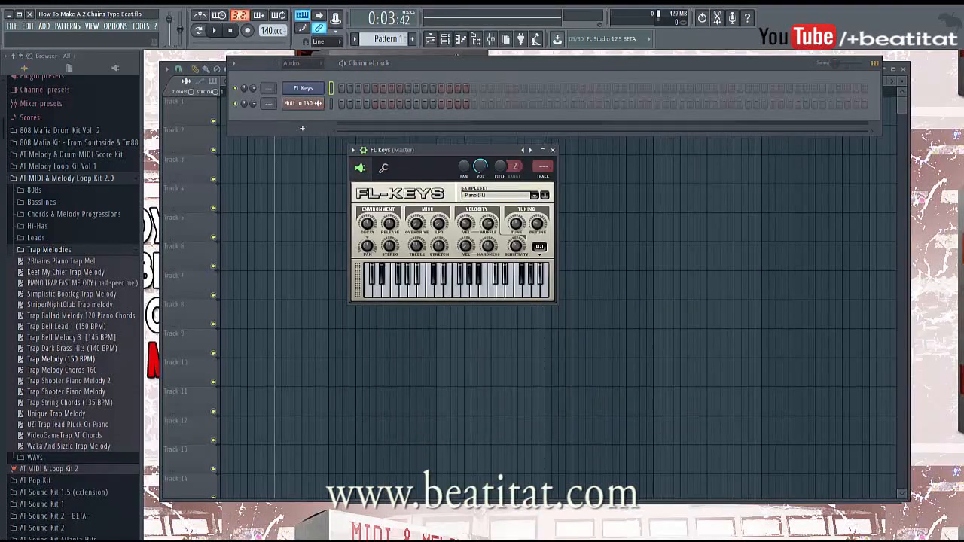
# Step: Route the FL Keys channel to mixer track 2 and load Gross Beat in its first effect slot
pyautogui.press('F9')
pyautogui.hotkey('ctrl', 'l')
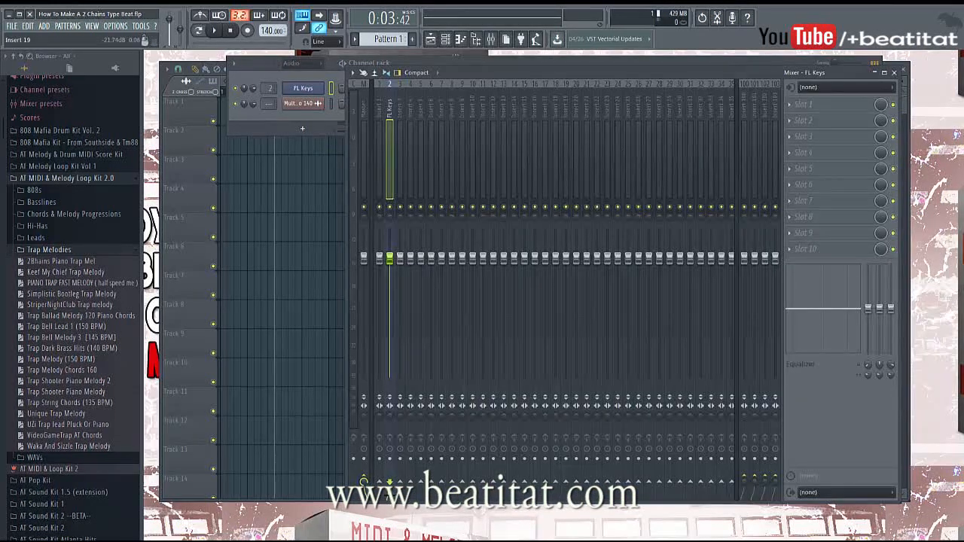
pyautogui.click(829, 104)
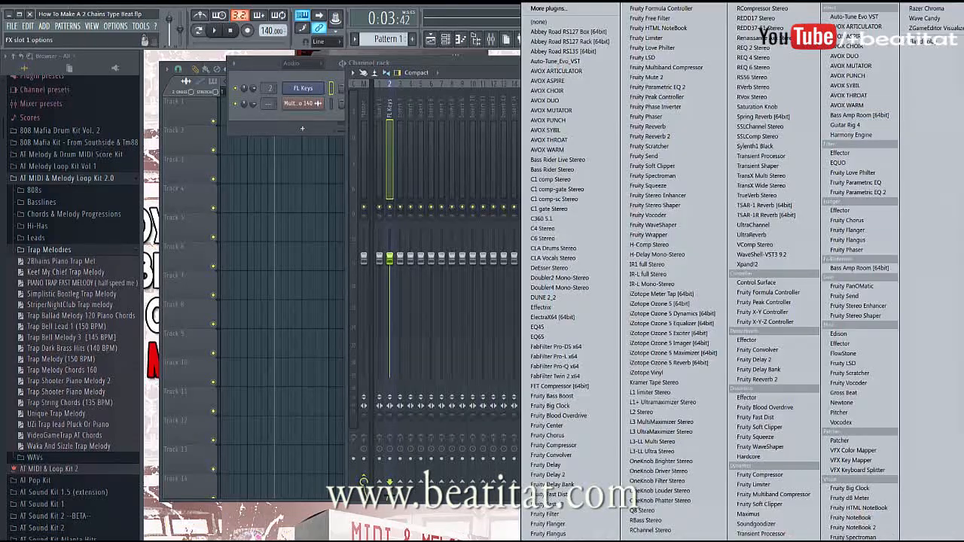
pyautogui.click(844, 392)
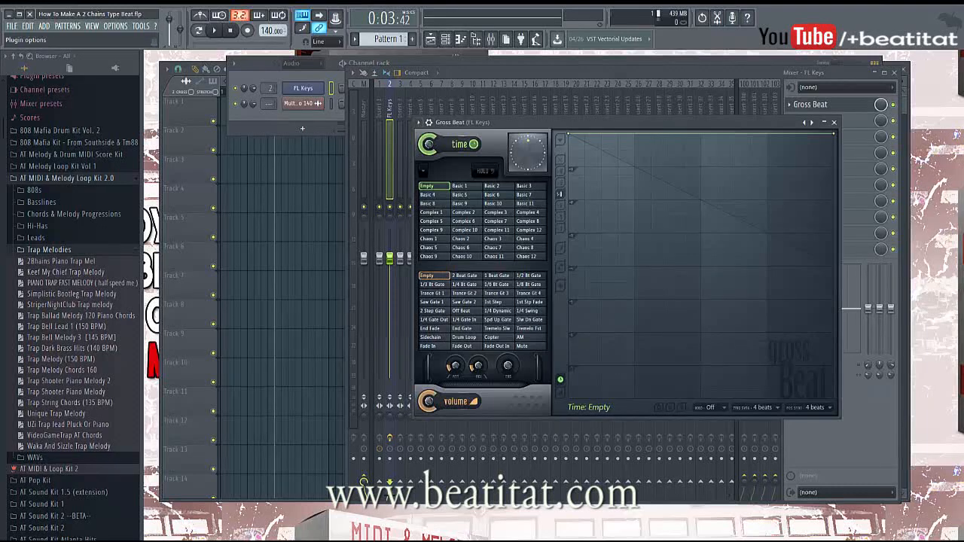
# Step: Load the Momentary preset in Gross Beat and bring the channel rack to the front
pyautogui.click(418, 122)
pyautogui.moveTo(452, 153)
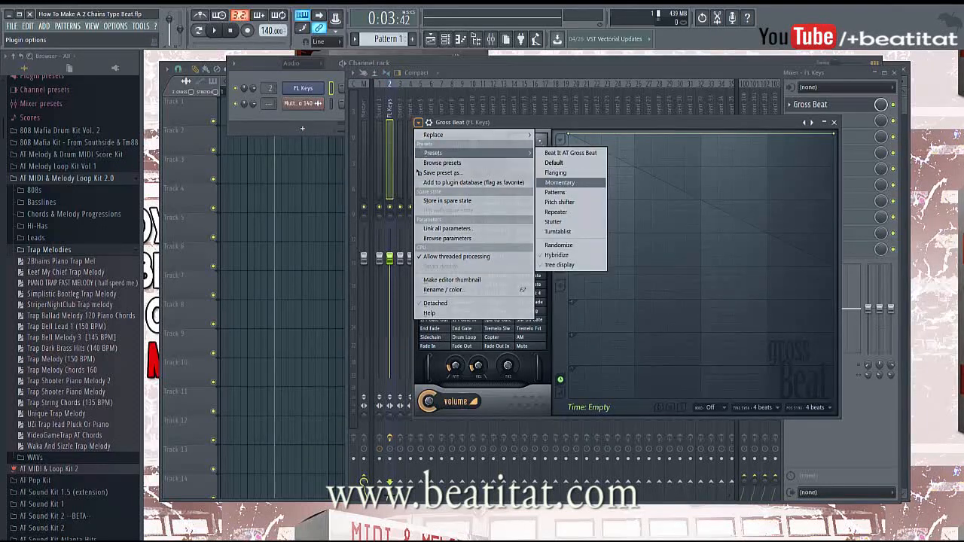
pyautogui.click(559, 182)
pyautogui.press('F6')
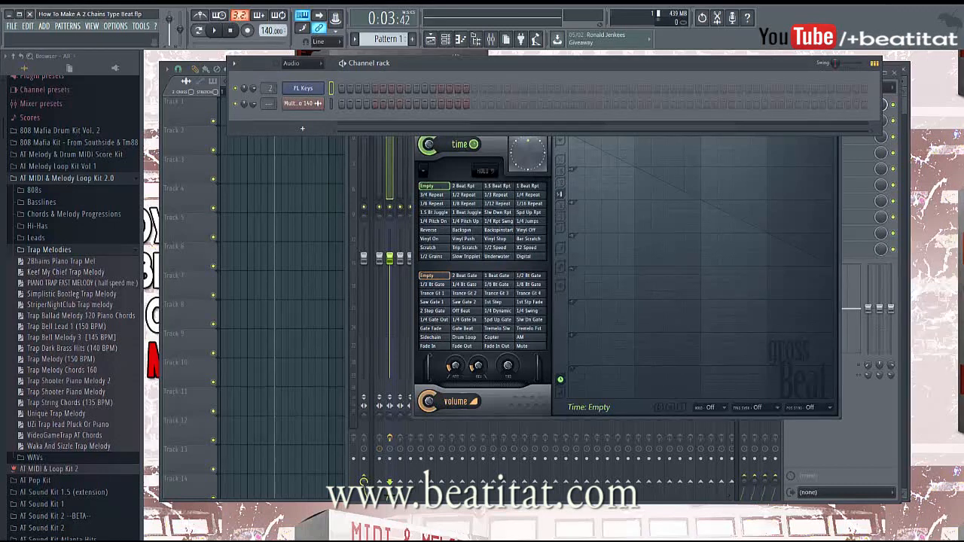
# Step: Load the Trap Shooter Piano Melody 2 score from the Trap Melodies folder onto the FL Keys channel
pyautogui.click(74, 214)
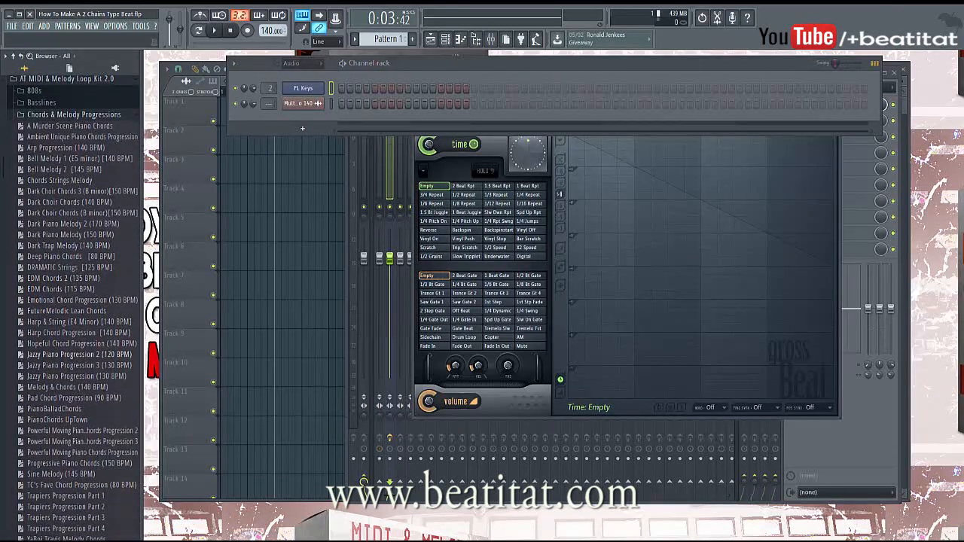
pyautogui.scroll(-6, 113, 369)
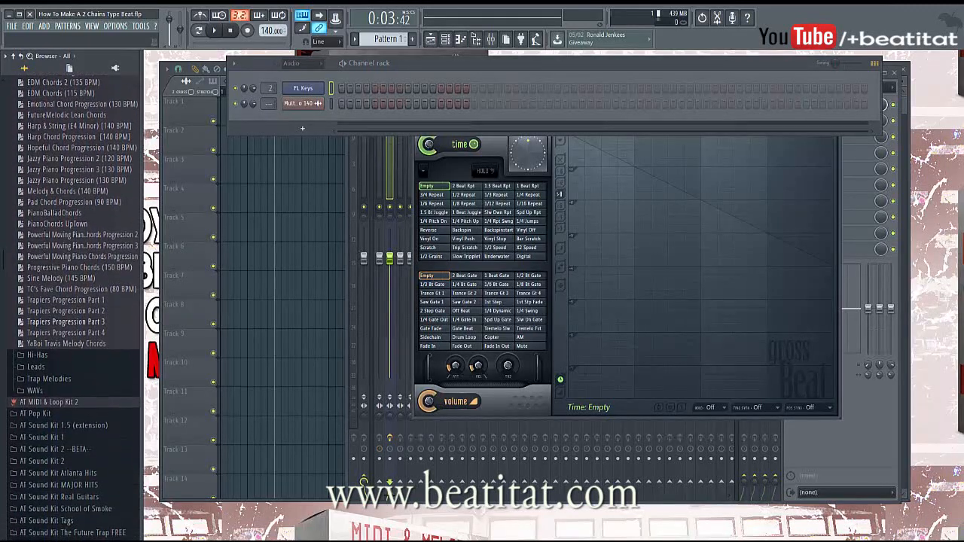
pyautogui.scroll(6, 73, 301)
pyautogui.click(74, 179)
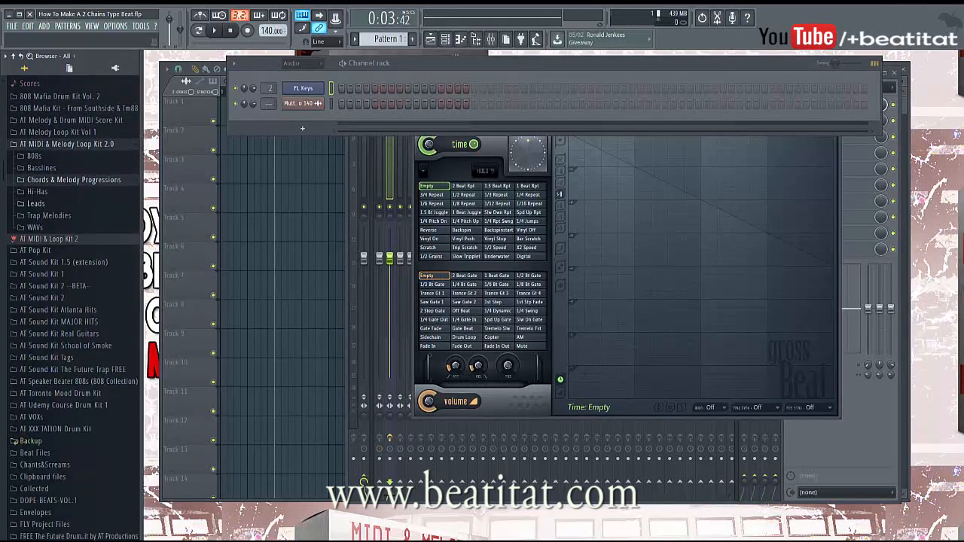
pyautogui.click(49, 215)
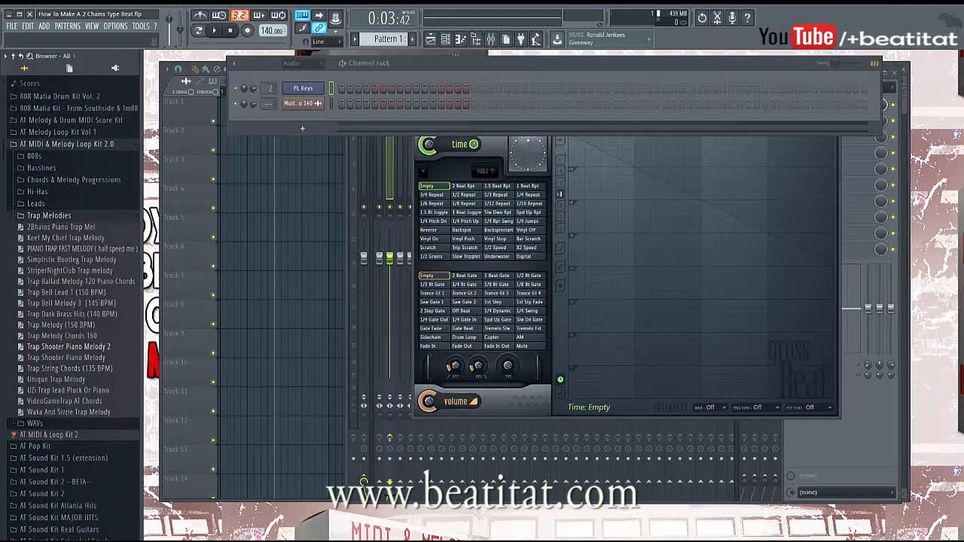
pyautogui.moveTo(68, 346); pyautogui.dragTo(301, 101)
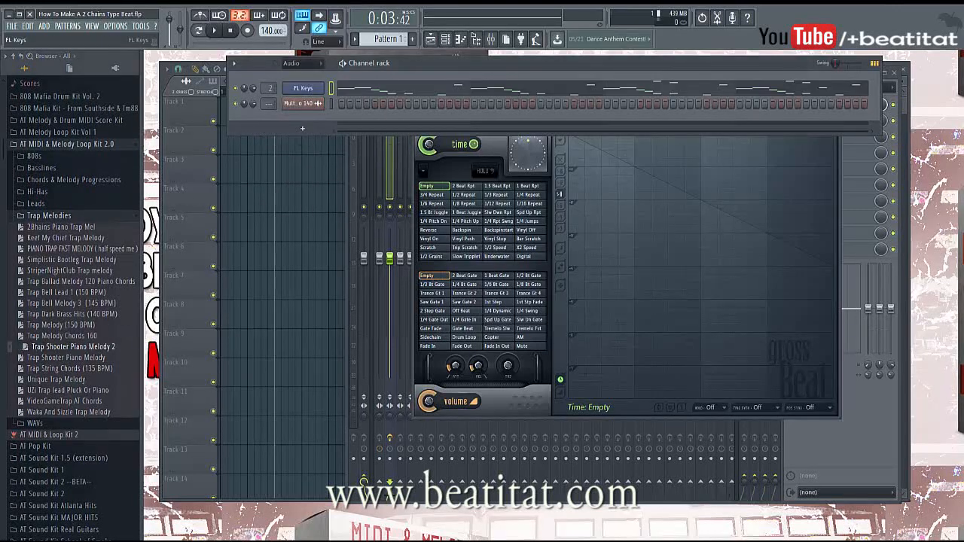
# Step: Apply the 1/2 Speed time effect from Gross Beat's Momentary preset and play the pattern briefly
pyautogui.click(495, 247)
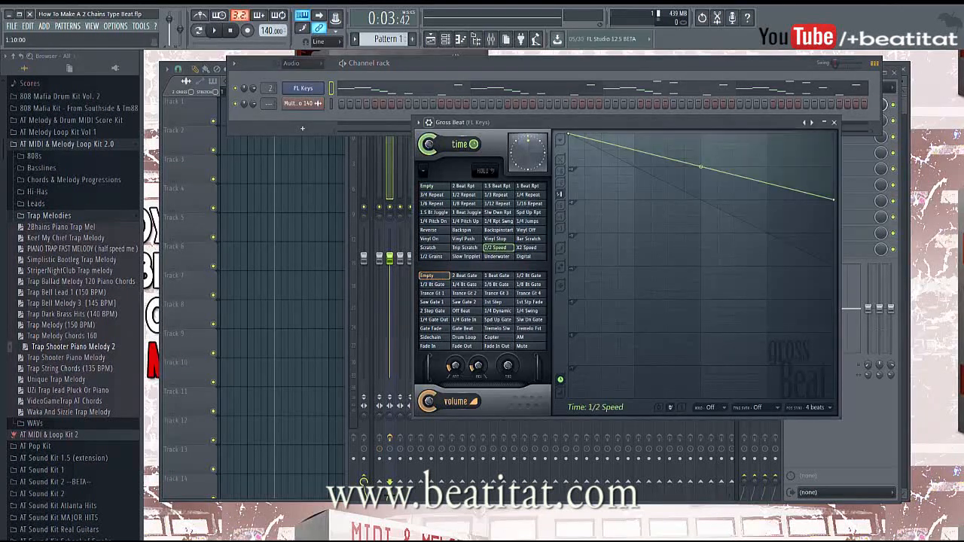
pyautogui.click(418, 122)
pyautogui.moveTo(452, 153)
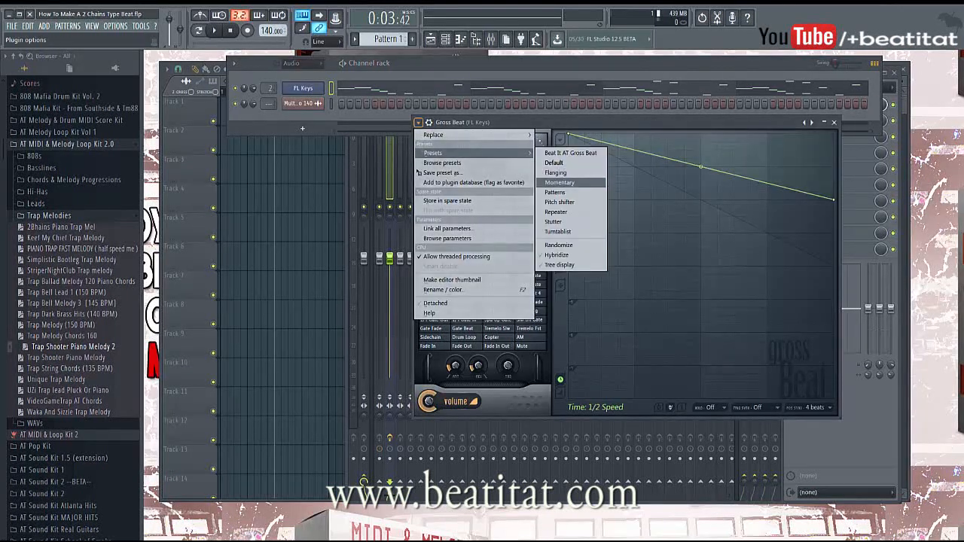
pyautogui.click(560, 182)
pyautogui.click(497, 248)
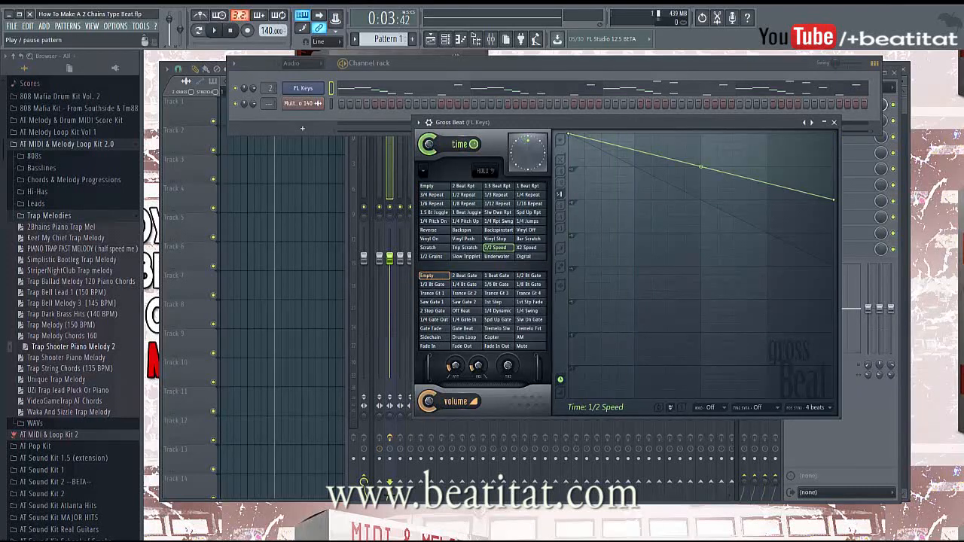
pyautogui.press('space')
pyautogui.press('space')
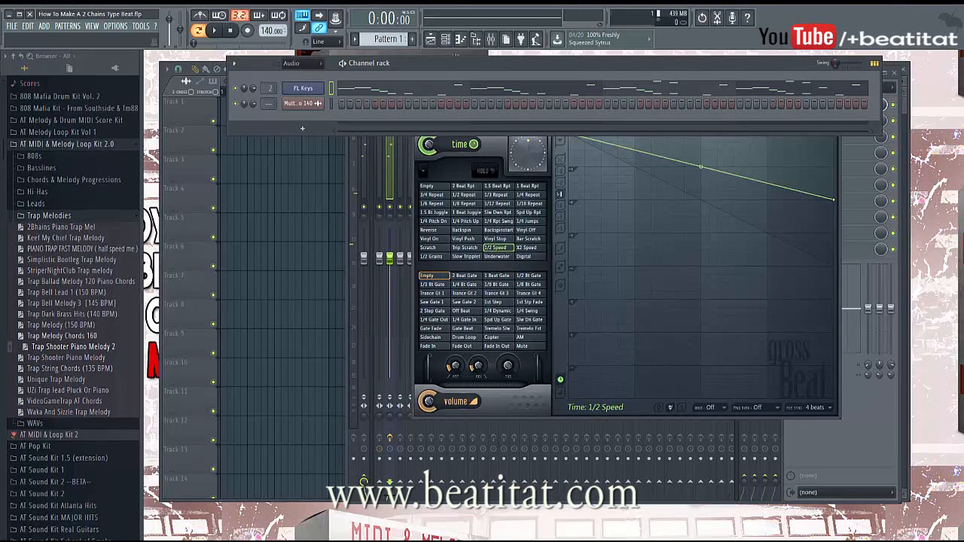
# Step: Try the Trap Melody (150 BPM) score on the FL Keys channel and play it back
pyautogui.moveTo(60, 325); pyautogui.dragTo(301, 91)
pyautogui.press('space')
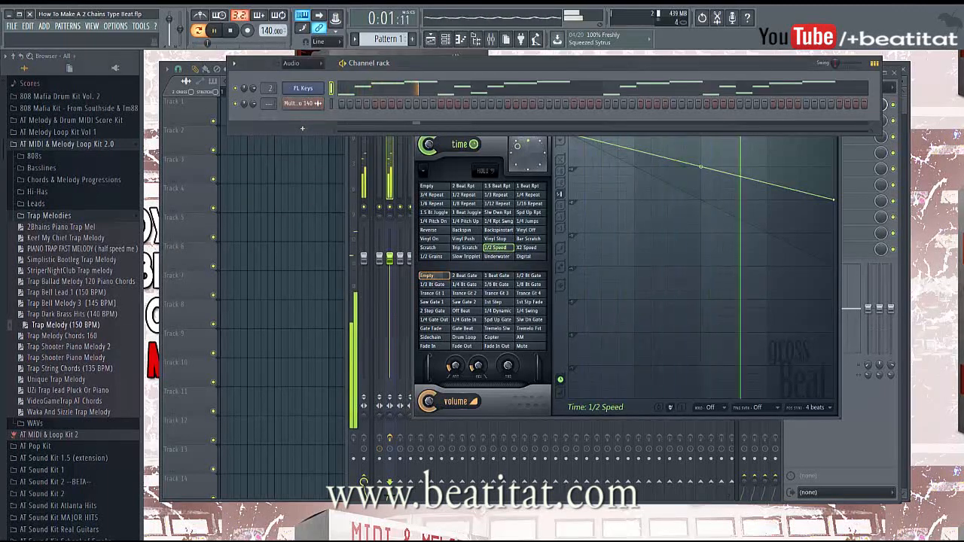
pyautogui.press('space')
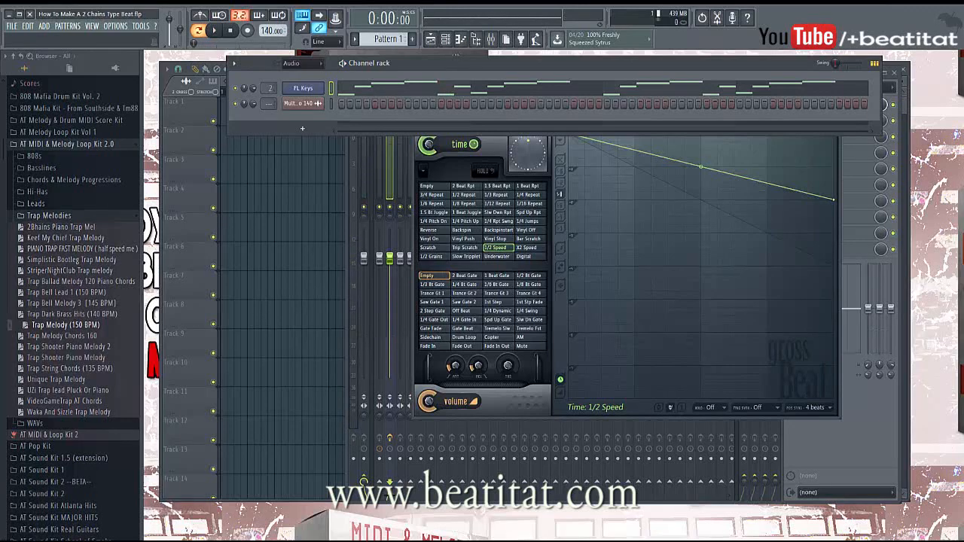
# Step: Load Trapiers Progression Part 3 from Chords & Melody Progressions onto the FL Keys channel and preview the pattern
pyautogui.click(49, 216)
pyautogui.click(74, 180)
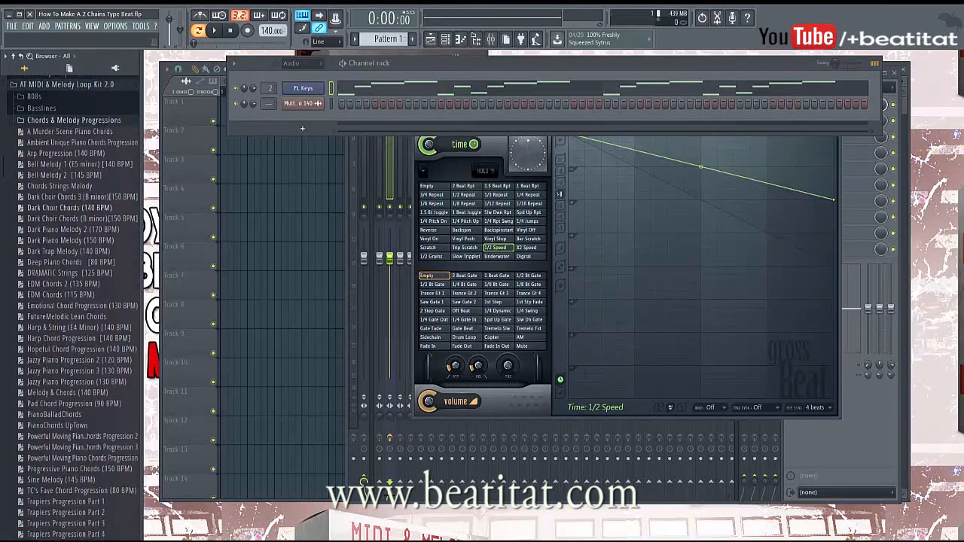
pyautogui.scroll(-2, 80, 460)
pyautogui.scroll(-2, 79, 422)
pyautogui.moveTo(68, 388); pyautogui.dragTo(302, 128)
pyautogui.press('space')
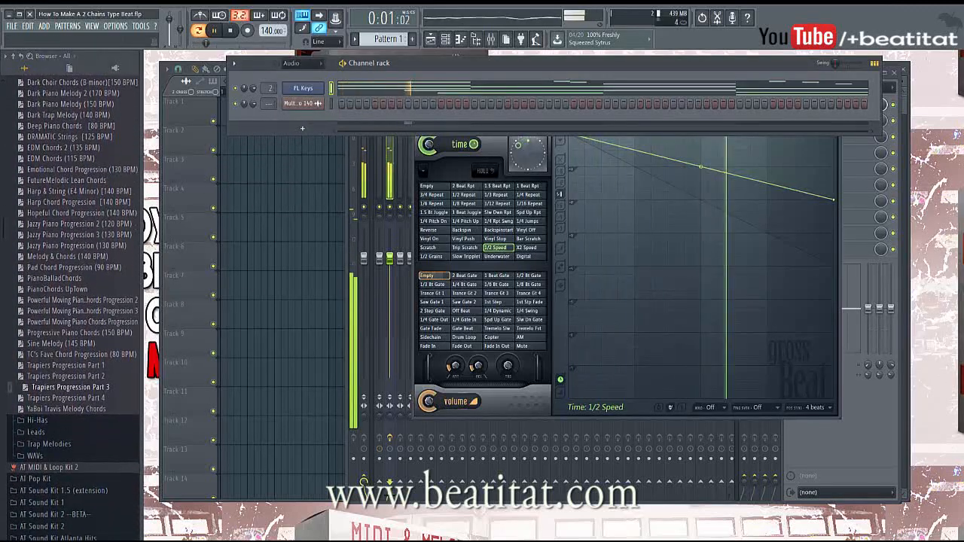
pyautogui.press('space')
# Step: Open the FL Keys progression in the piano roll, raise its notes one octave and play the pattern
pyautogui.click(358, 89)
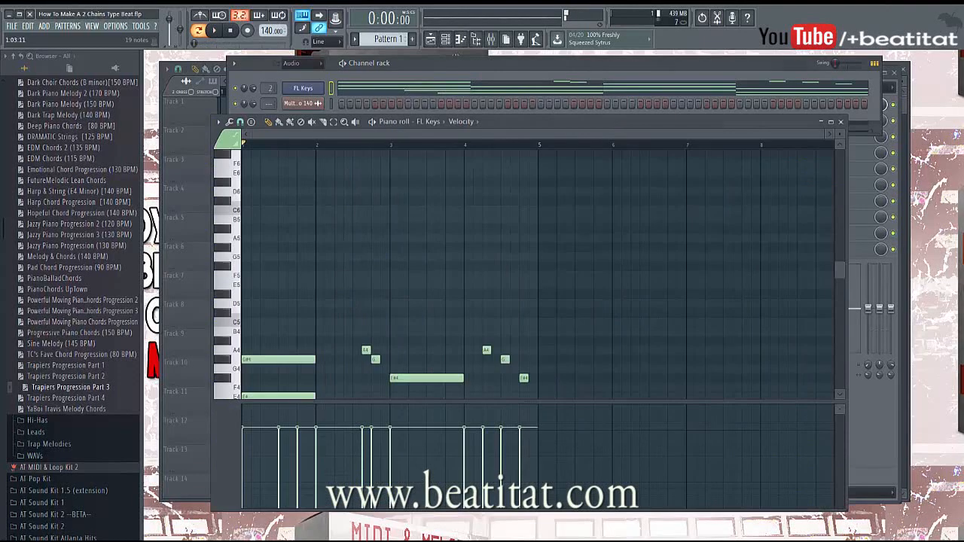
pyautogui.press('space')
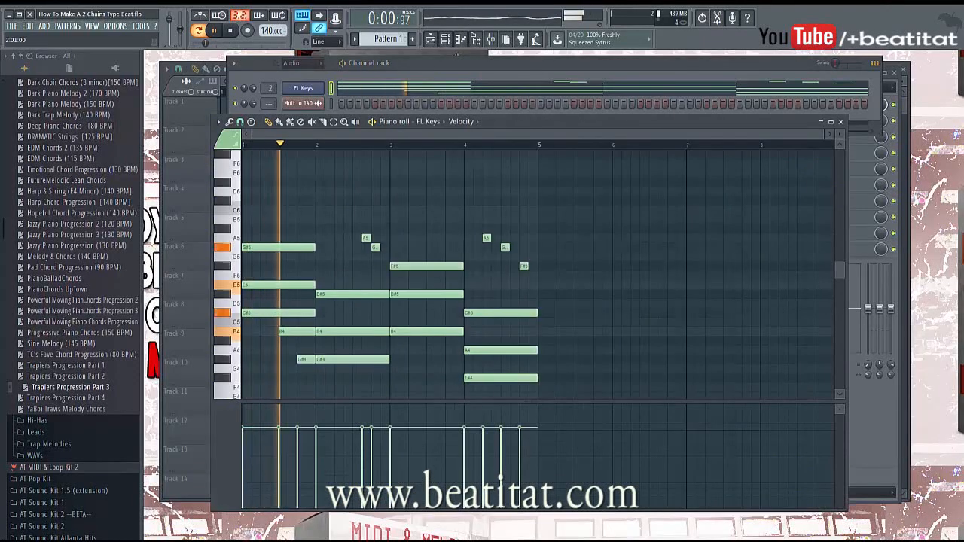
# Step: Try Trapiers Progression Part 2 on the FL Keys channel and play it back
pyautogui.click(357, 63)
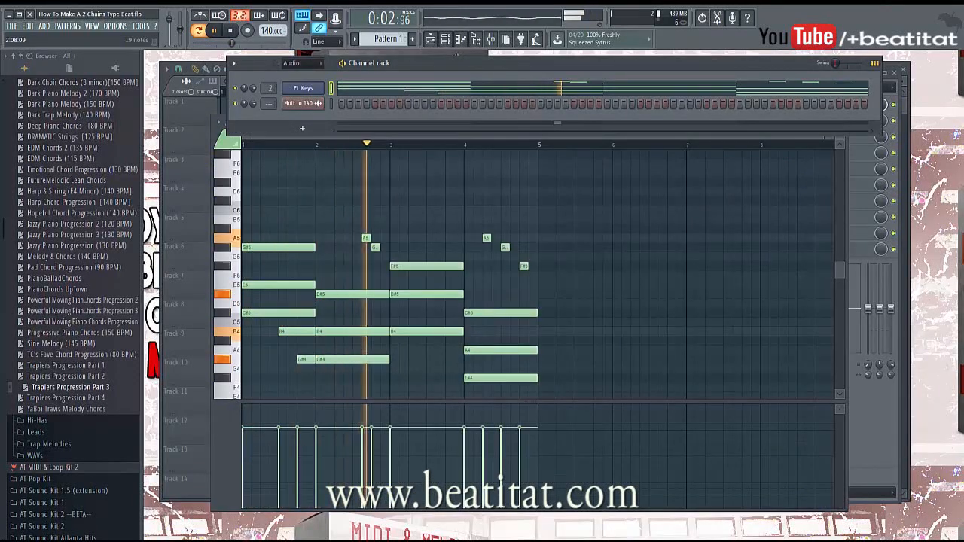
pyautogui.press('space')
pyautogui.click(68, 376)
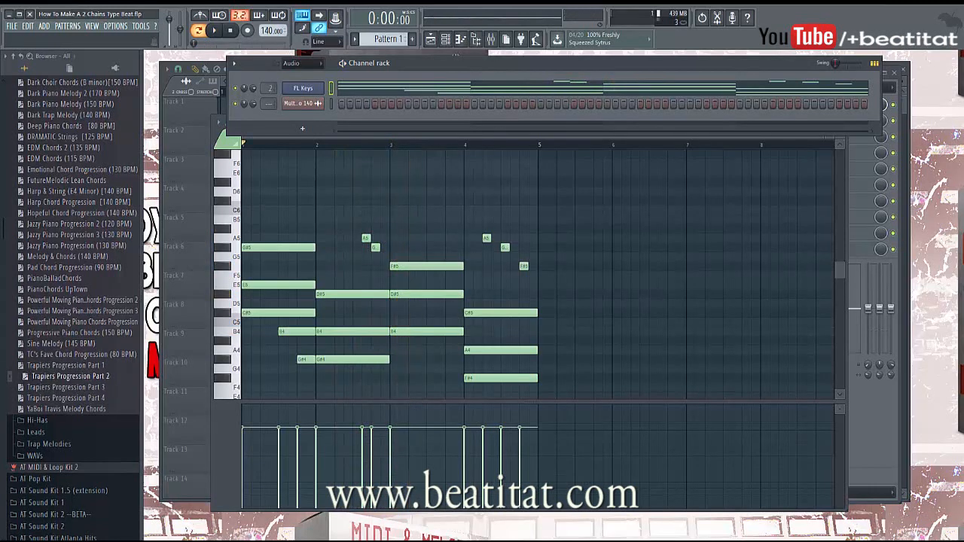
pyautogui.moveTo(324, 154); pyautogui.dragTo(290, 88)
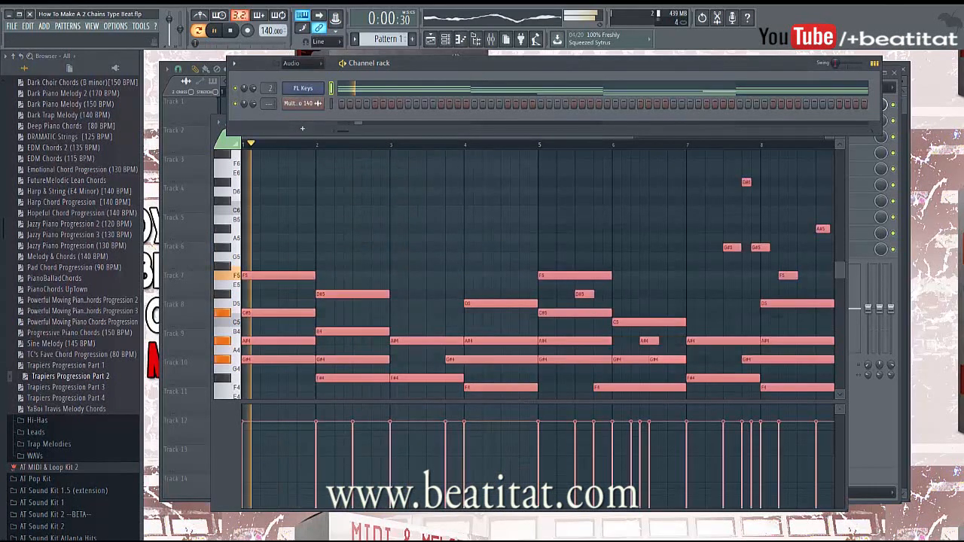
# Step: Try TC's Fave Chord Progression (80 BPM) on the FL Keys channel and preview it
pyautogui.click(65, 344)
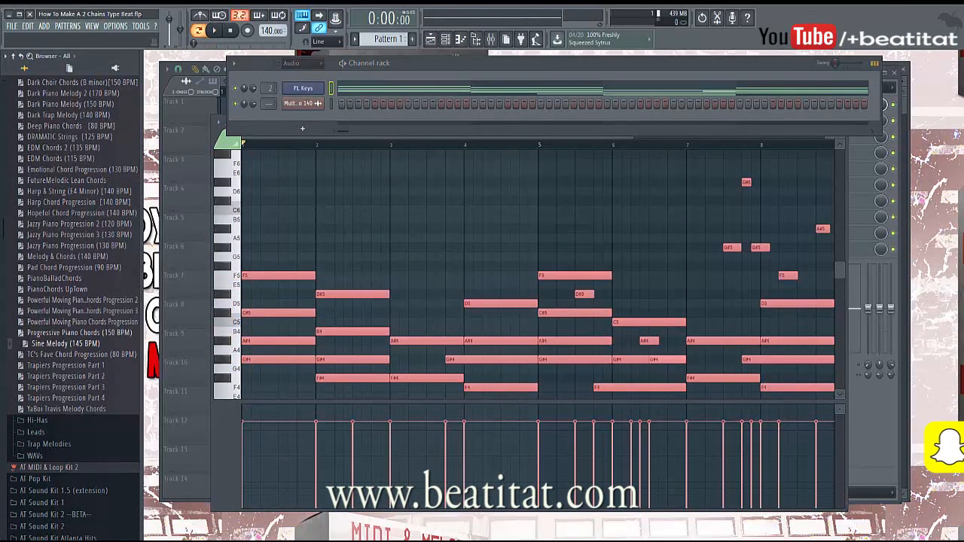
pyautogui.moveTo(83, 354); pyautogui.dragTo(297, 89)
pyautogui.click(296, 229)
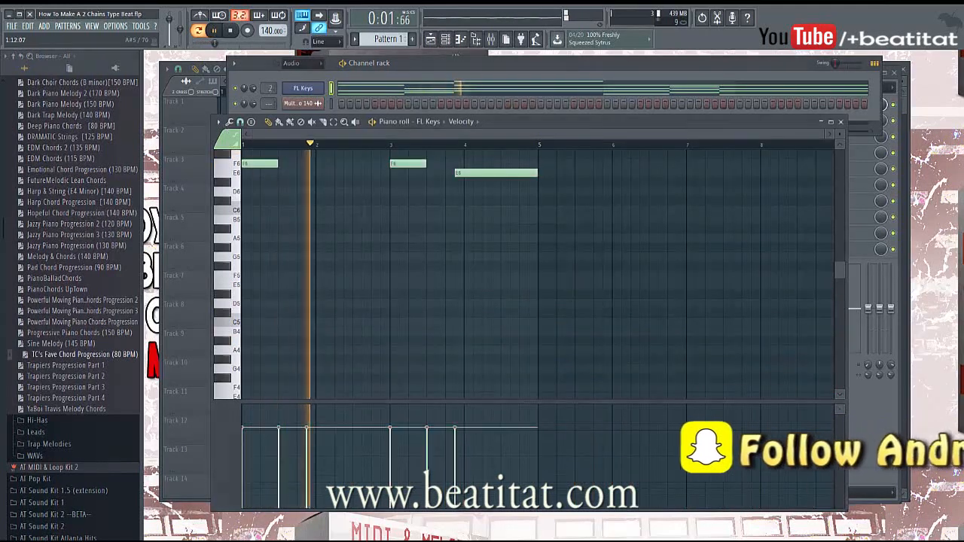
pyautogui.press('space')
# Step: Load the Dark Trap Melody (140 BPM) score onto the FL Keys channel and play the pattern
pyautogui.scroll(2, 73, 301)
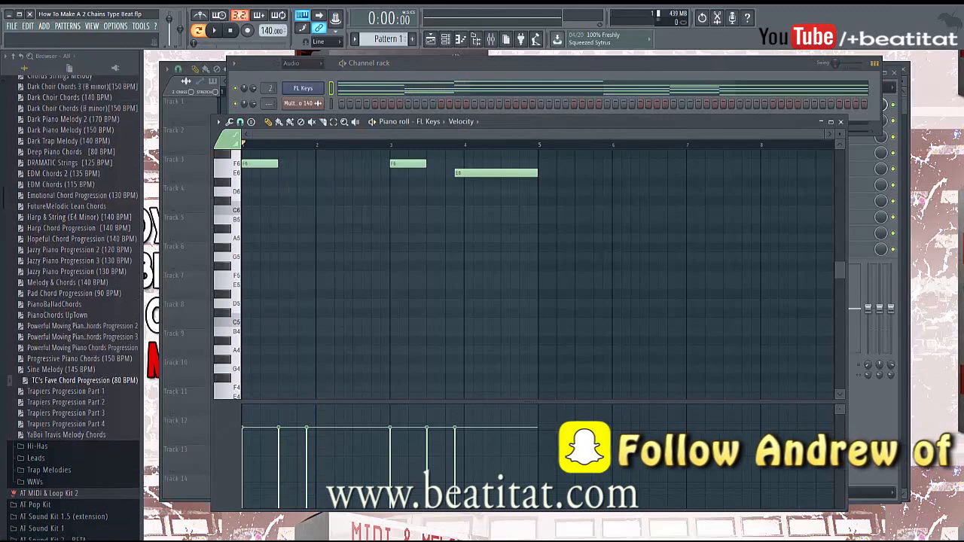
pyautogui.moveTo(70, 181); pyautogui.dragTo(301, 89)
pyautogui.press('space')
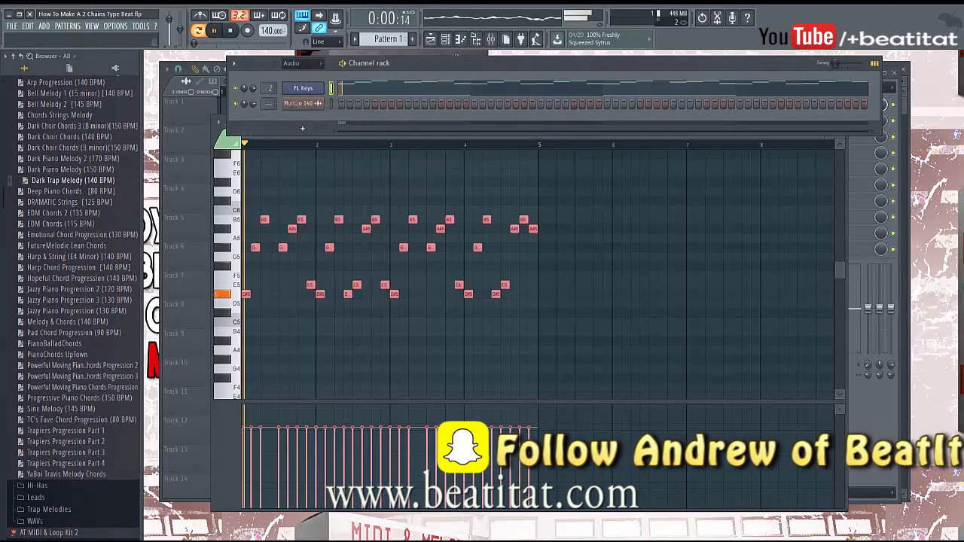
# Step: Raise all notes of the Dark Trap Melody one octave in the FL Keys piano roll during playback
pyautogui.click(360, 183)
pyautogui.scroll(-6, 361, 183)
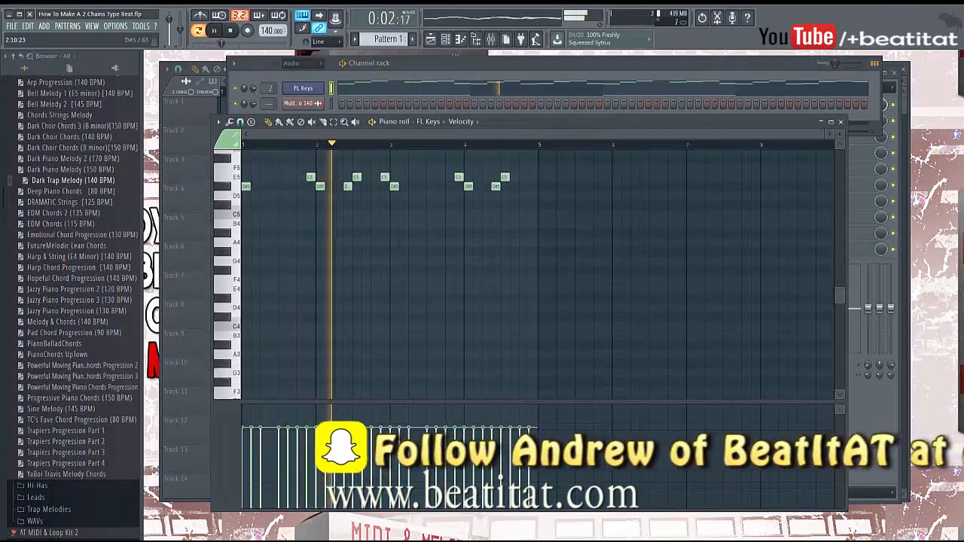
pyautogui.scroll(3, 360, 184)
pyautogui.scroll(-7, 361, 184)
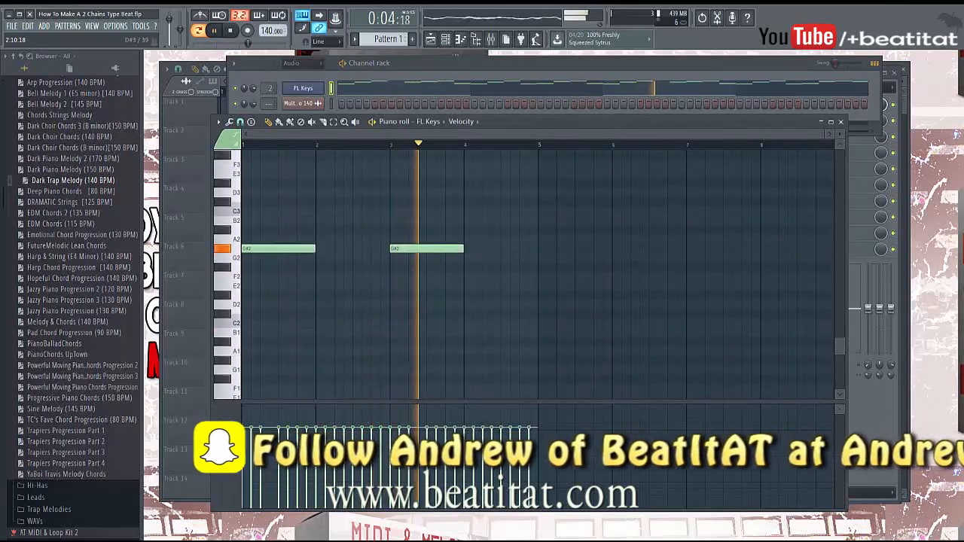
pyautogui.scroll(5, 361, 184)
pyautogui.scroll(6, 361, 183)
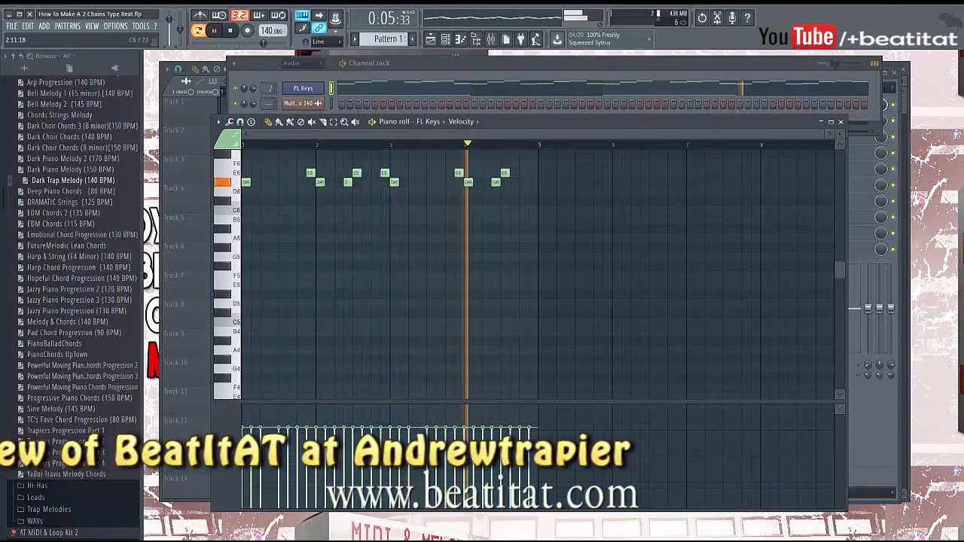
pyautogui.scroll(4, 527, 271)
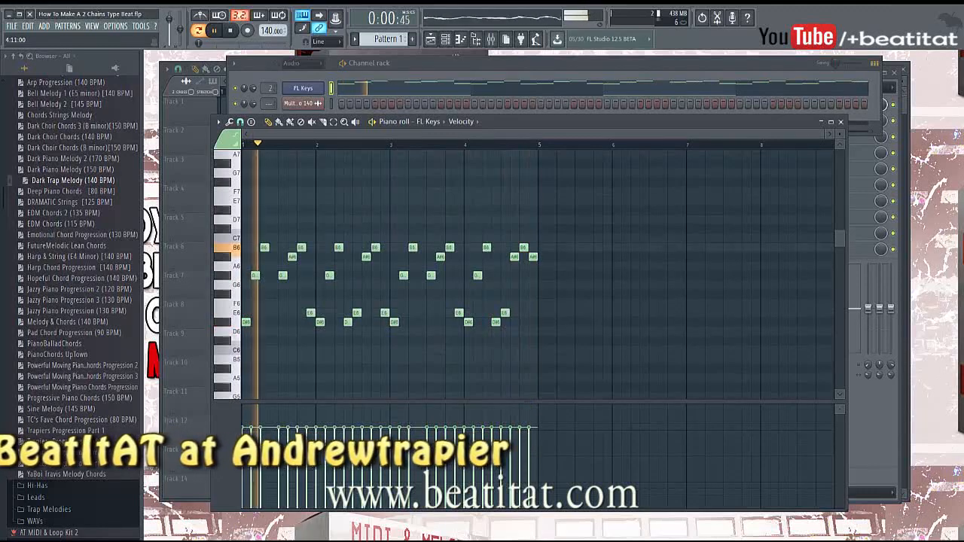
# Step: Close the FL Keys piano roll and the Gross Beat window
pyautogui.click(841, 121)
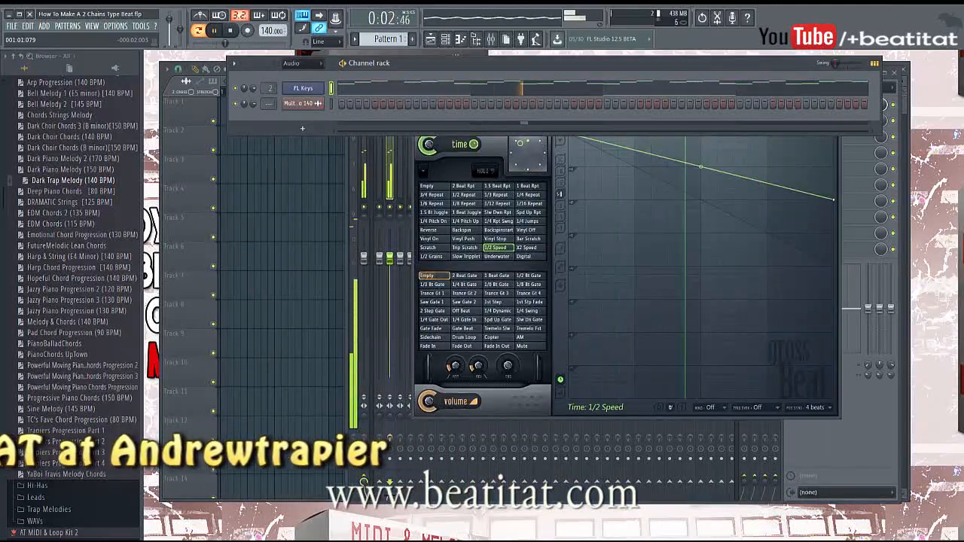
pyautogui.click(818, 158)
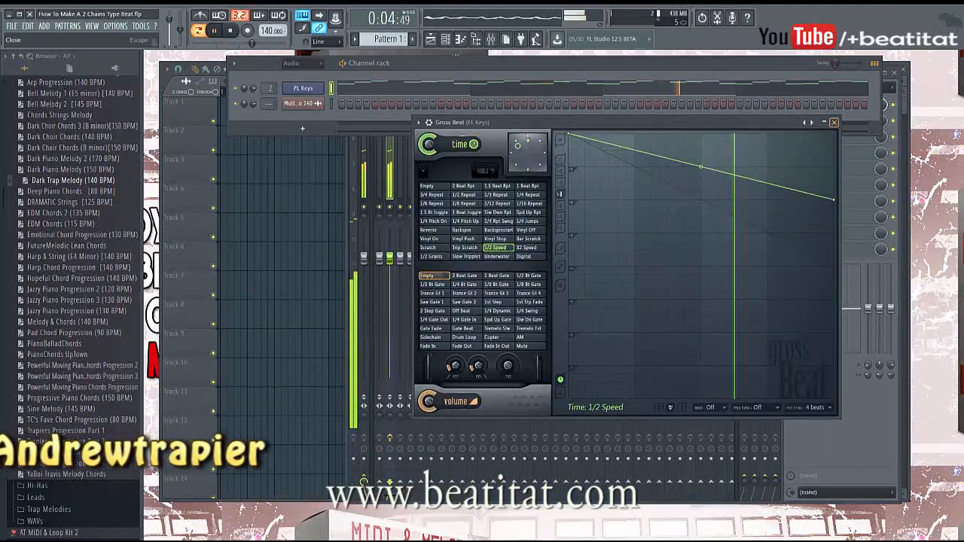
pyautogui.click(835, 122)
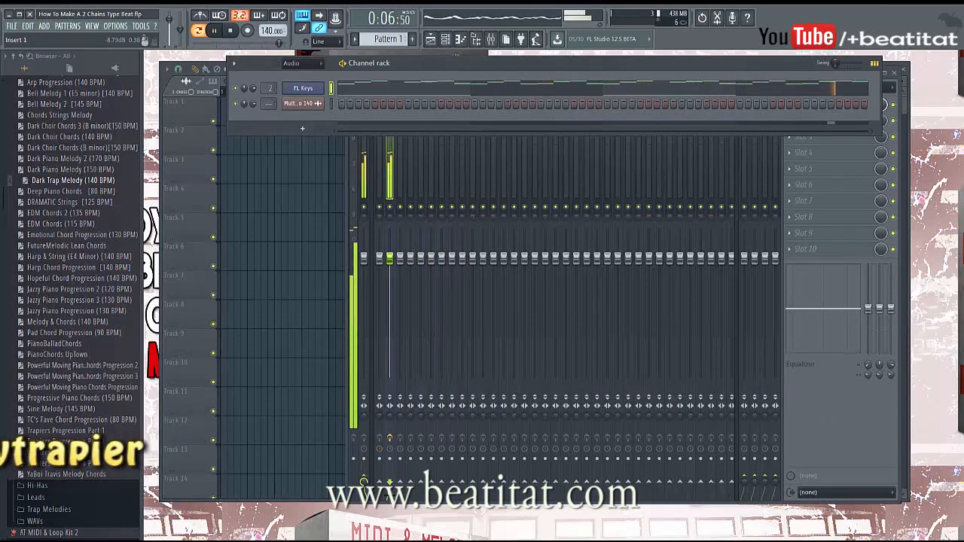
# Step: Collapse the Chords & Melody Progressions and AT MIDI & Melody Loop Kit 2.0 folders and stop playback
pyautogui.scroll(6, 73, 286)
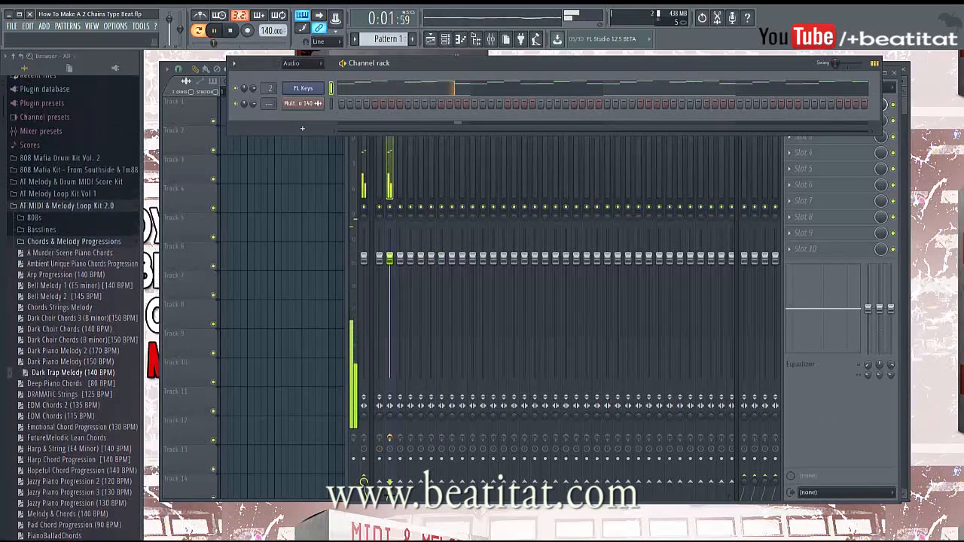
pyautogui.click(74, 244)
pyautogui.click(67, 210)
pyautogui.press('space')
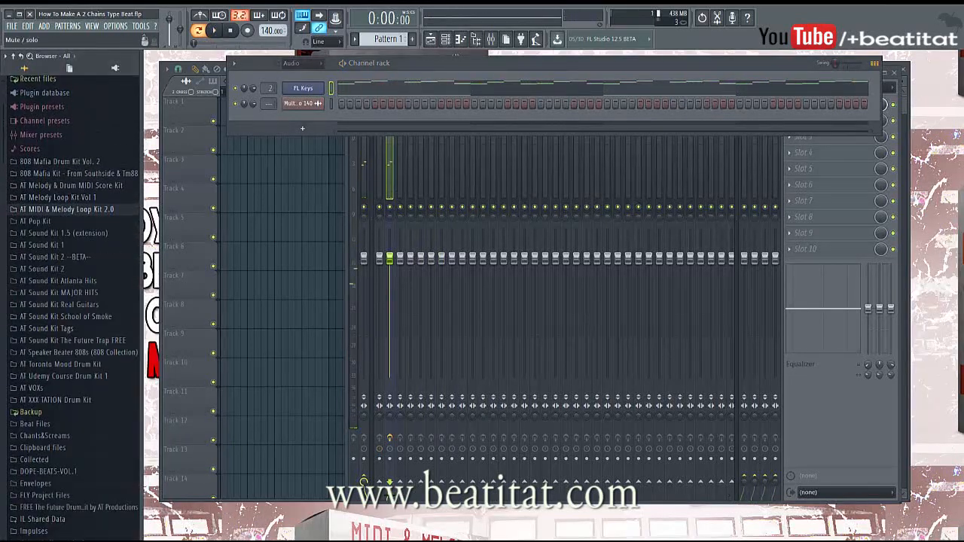
# Step: Reposition the channel rack and the mixer, and lower the volume of the FL Keys mixer track
pyautogui.moveTo(467, 63); pyautogui.dragTo(385, 57)
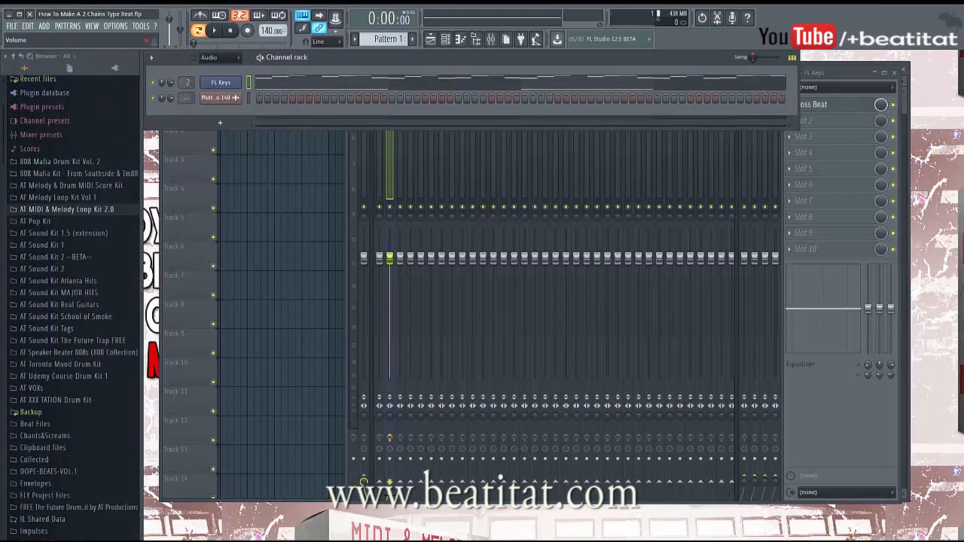
pyautogui.press('F9')
pyautogui.moveTo(565, 73); pyautogui.dragTo(426, 102)
pyautogui.moveTo(251, 287); pyautogui.dragTo(251, 308)
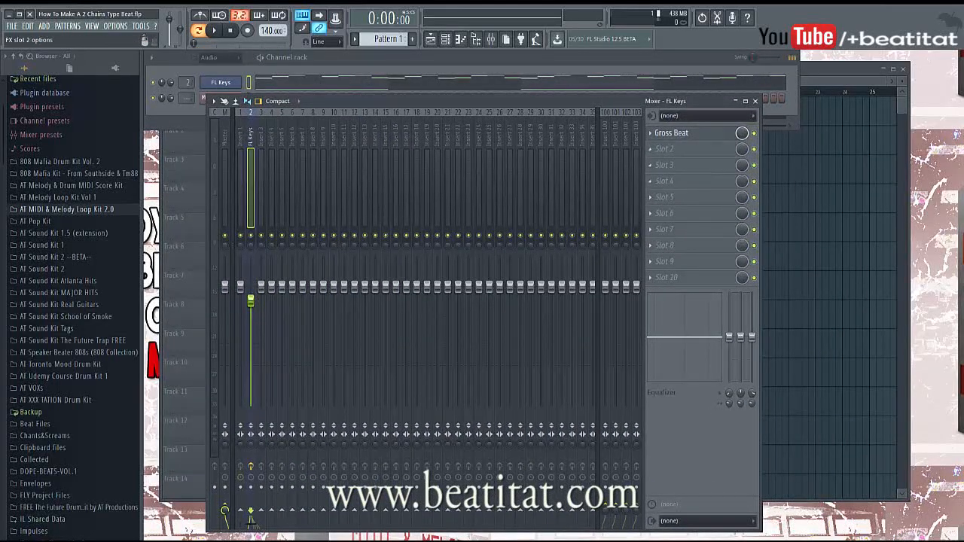
# Step: Add Fruity parametric EQ 2 to slot 2 of the FL Keys mixer track and cut the lows with band 1
pyautogui.click(663, 148)
pyautogui.click(859, 193)
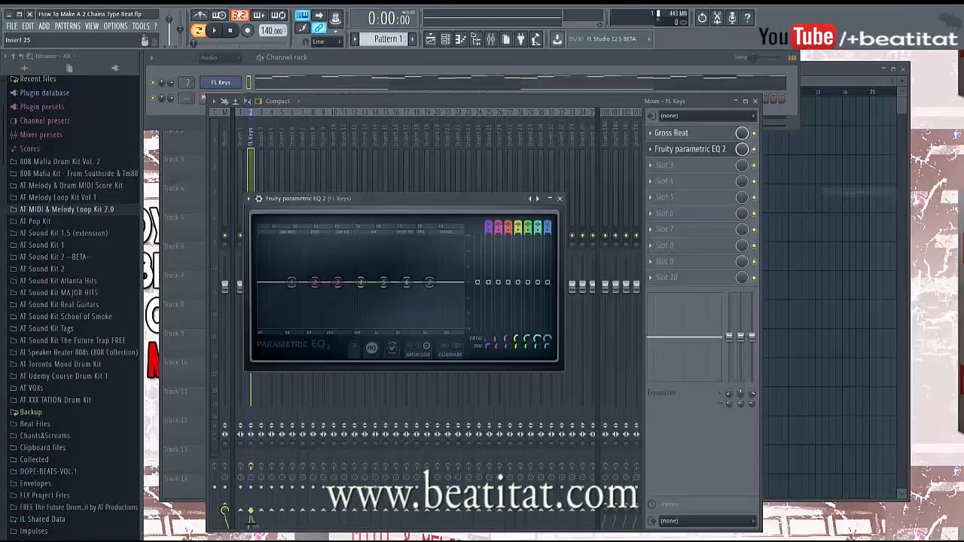
pyautogui.moveTo(488, 228); pyautogui.dragTo(488, 235)
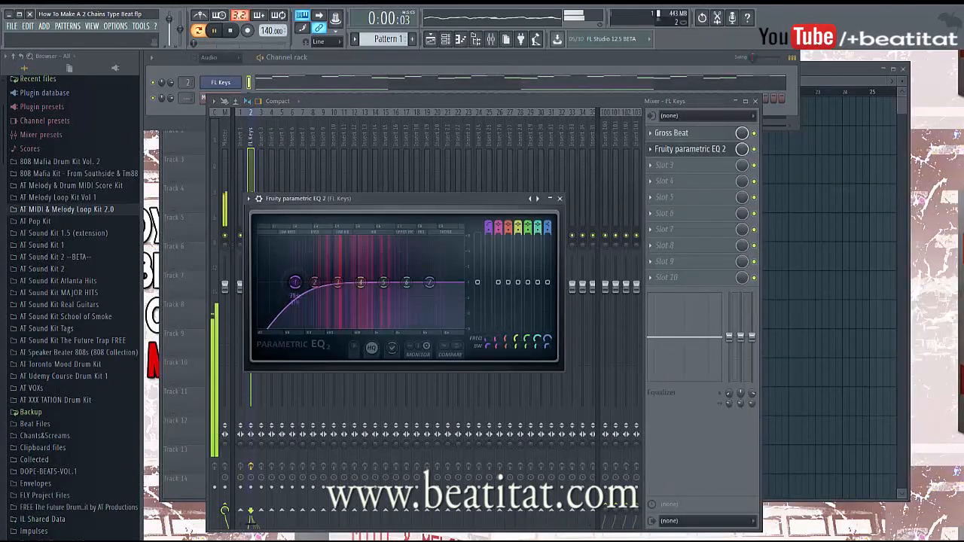
pyautogui.scroll(-2, 295, 282)
# Step: Shape the FL Keys EQ by slightly boosting bands 3 and 5 and pulling band 7 down in the highs
pyautogui.moveTo(384, 283); pyautogui.dragTo(378, 281)
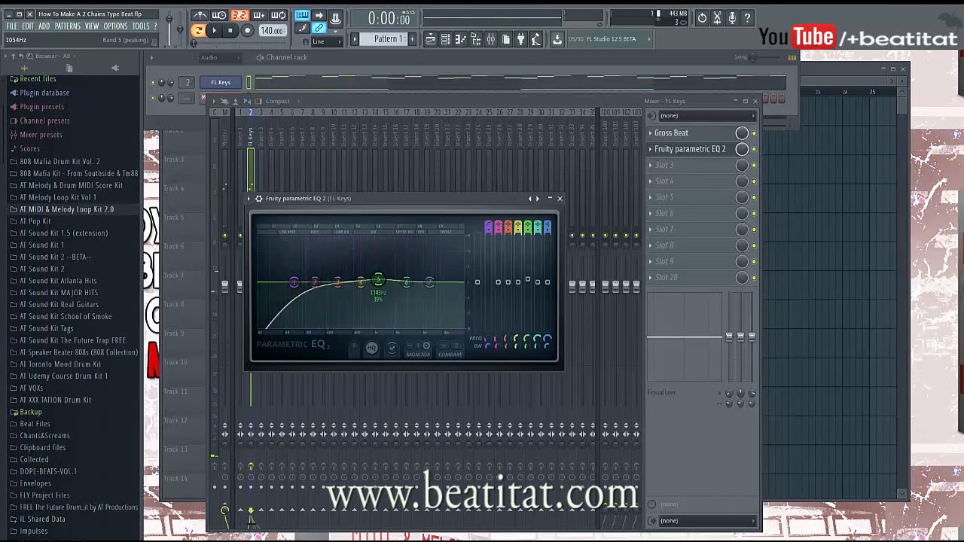
pyautogui.press('space')
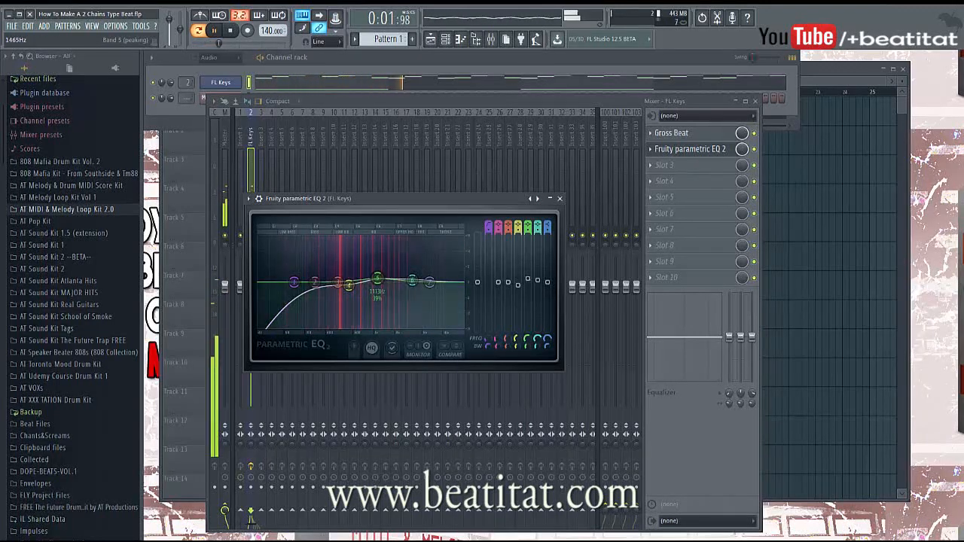
pyautogui.moveTo(429, 282); pyautogui.dragTo(463, 306)
pyautogui.moveTo(339, 282); pyautogui.dragTo(332, 274)
pyautogui.press('space')
# Step: Insert a Morphine channel above the piano audio clip and replace it with Harmless
pyautogui.rightClick(226, 98)
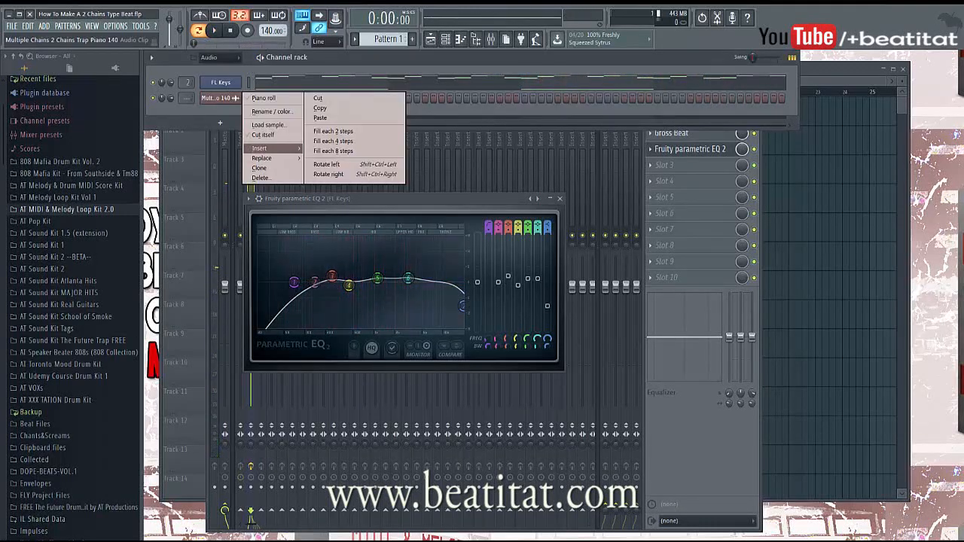
pyautogui.moveTo(259, 149)
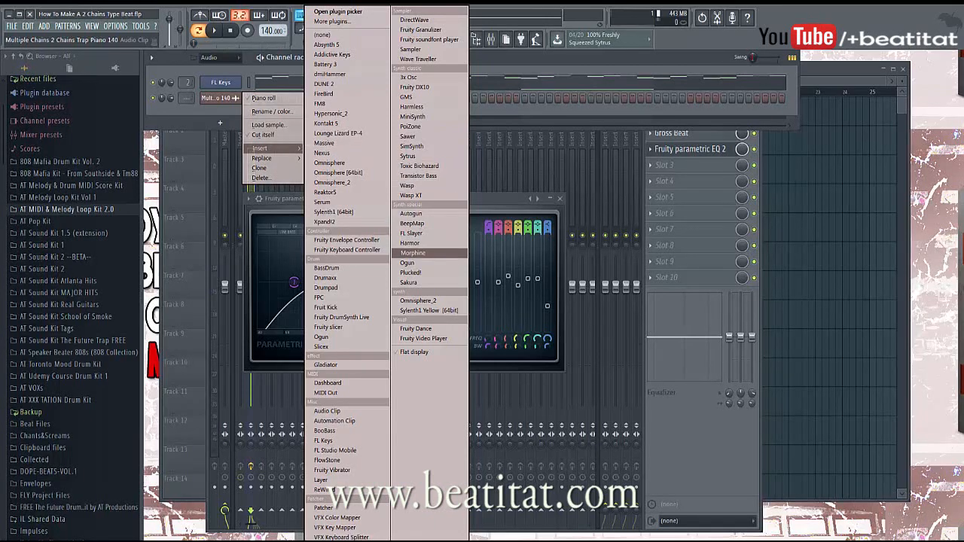
pyautogui.click(412, 254)
pyautogui.rightClick(232, 98)
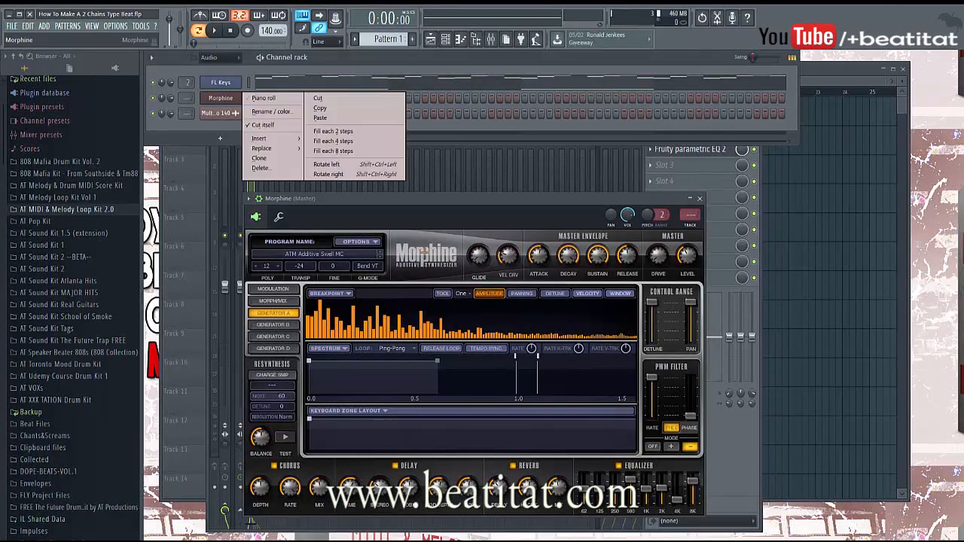
pyautogui.moveTo(262, 148)
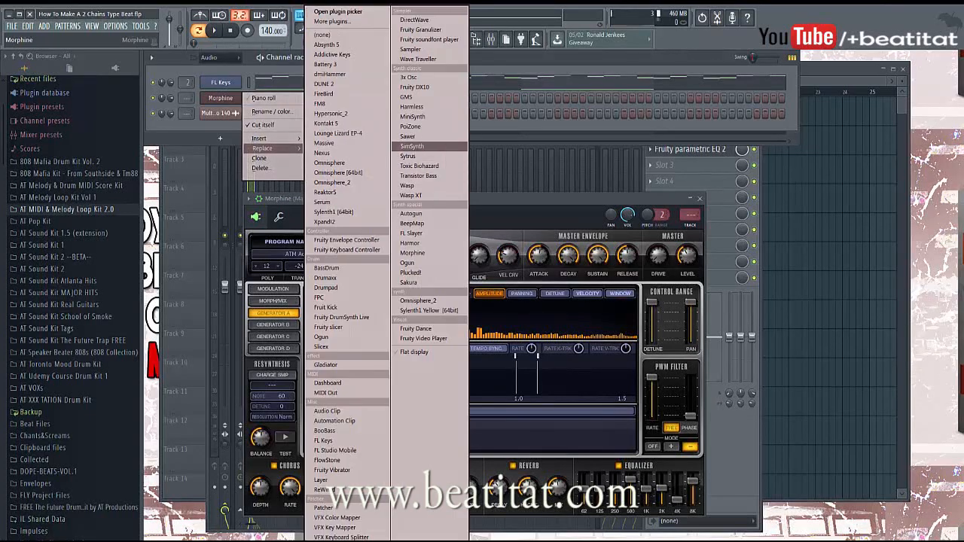
pyautogui.click(411, 106)
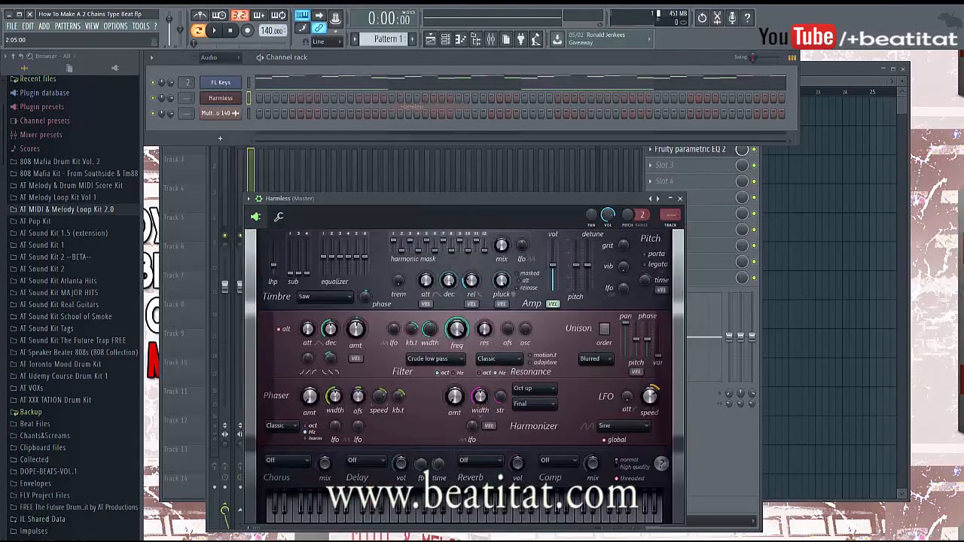
# Step: Load the E-Piano A NUC preset in Harmless and copy the FL Keys notes into its channel
pyautogui.click(247, 199)
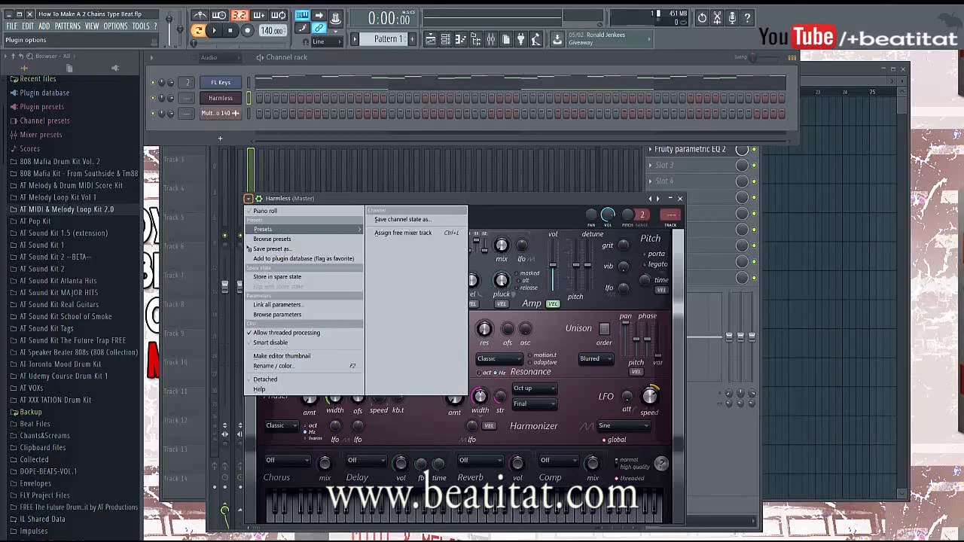
pyautogui.moveTo(272, 229)
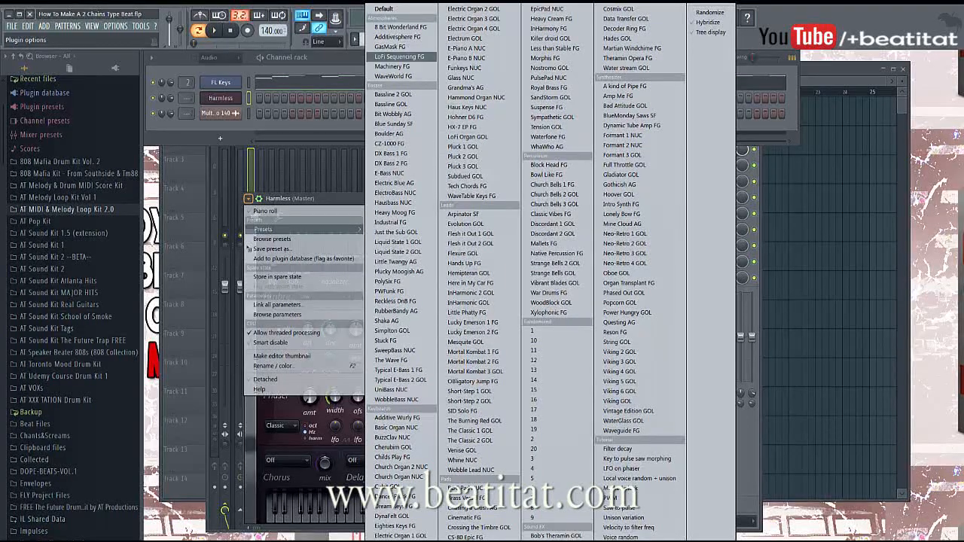
pyautogui.click(467, 48)
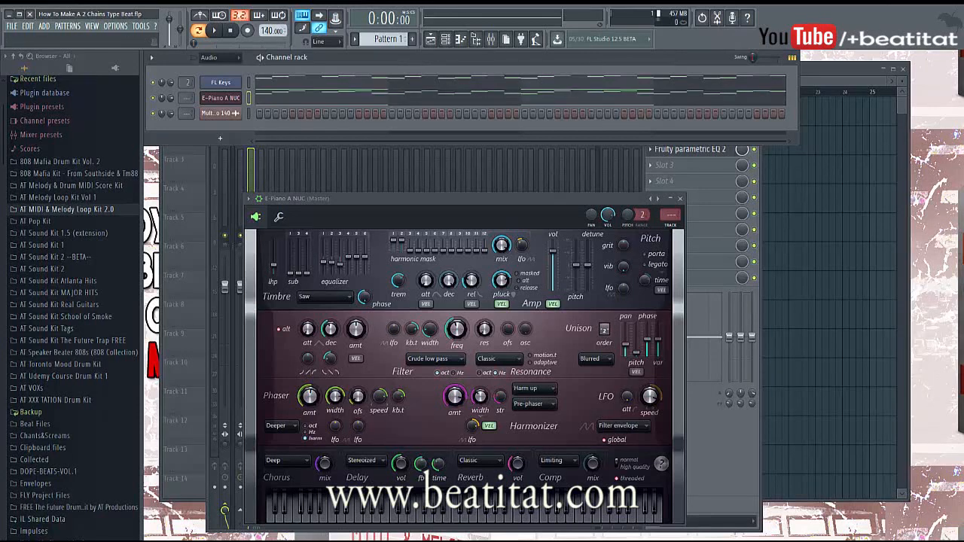
# Step: Route the E-Piano A NUC channel to mixer track 2, play the pattern and close the plugin window
pyautogui.scroll(2, 187, 98)
pyautogui.press('space')
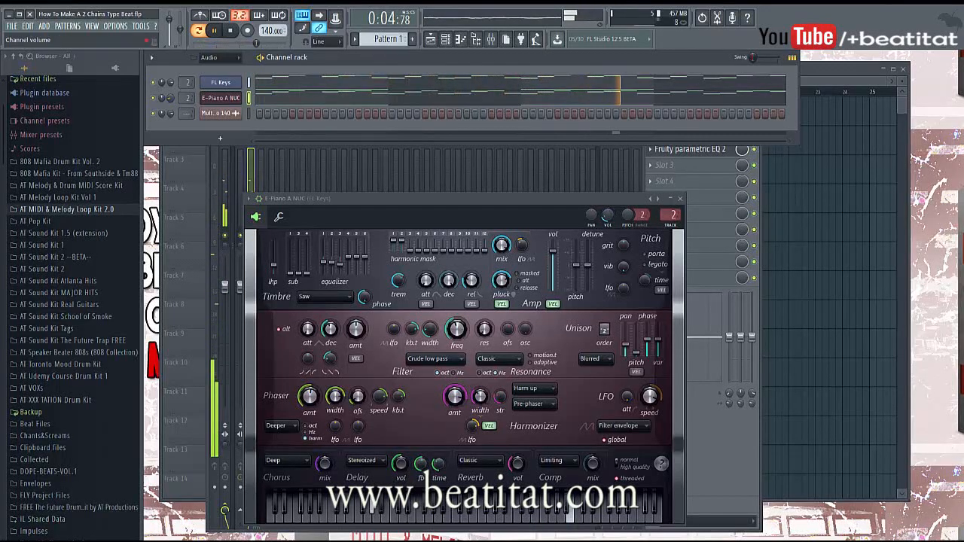
pyautogui.click(680, 199)
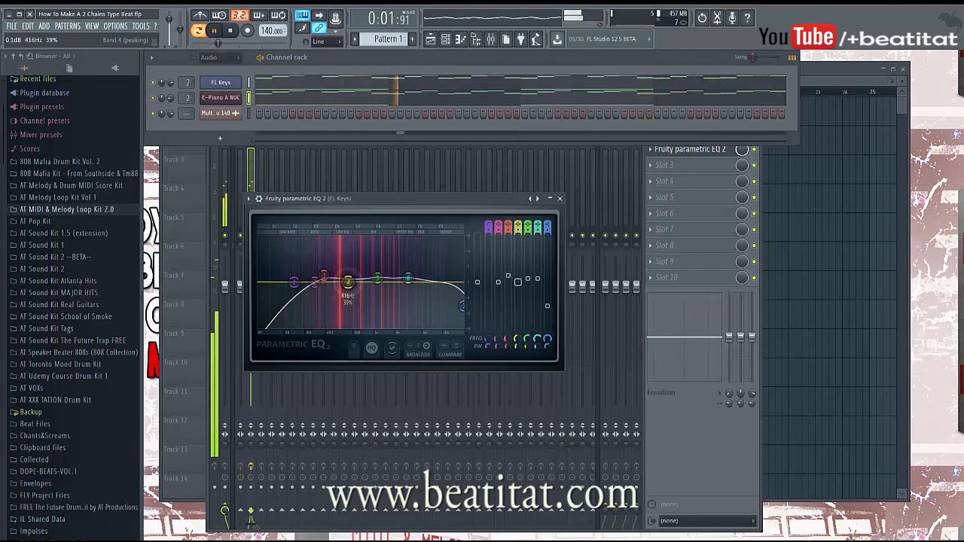
# Step: Shift the EQ's band 1 low cut to a higher frequency, close the EQ and bring the mixer forward
pyautogui.moveTo(294, 282); pyautogui.dragTo(304, 281)
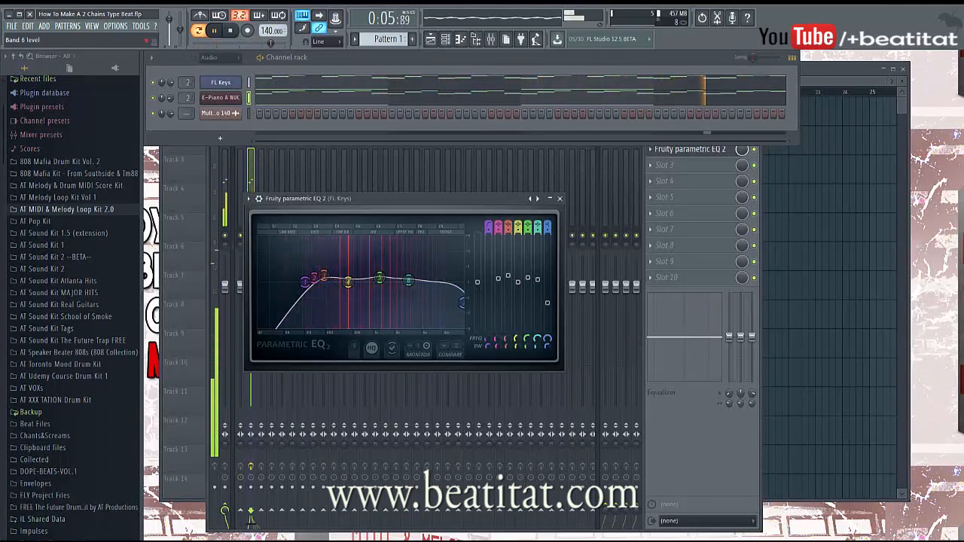
pyautogui.press('Escape')
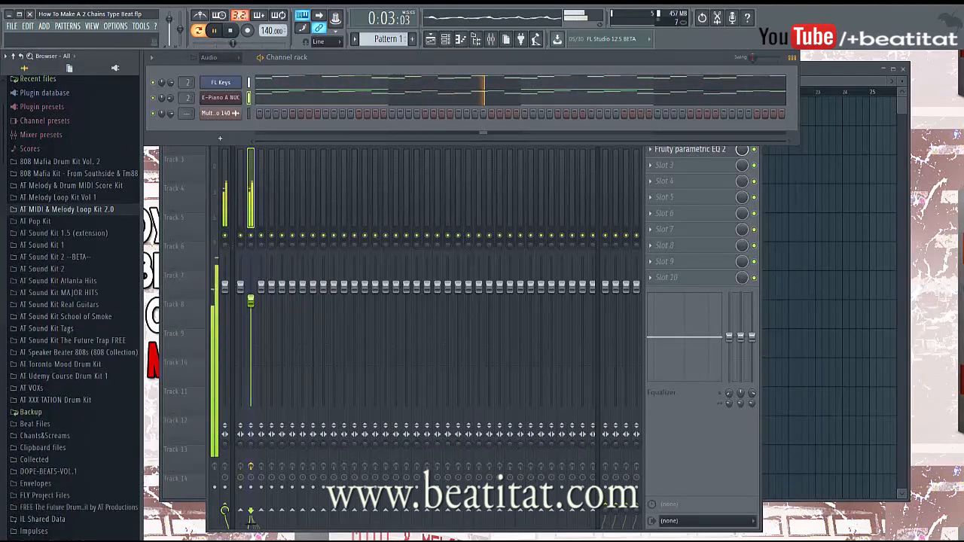
pyautogui.click(662, 197)
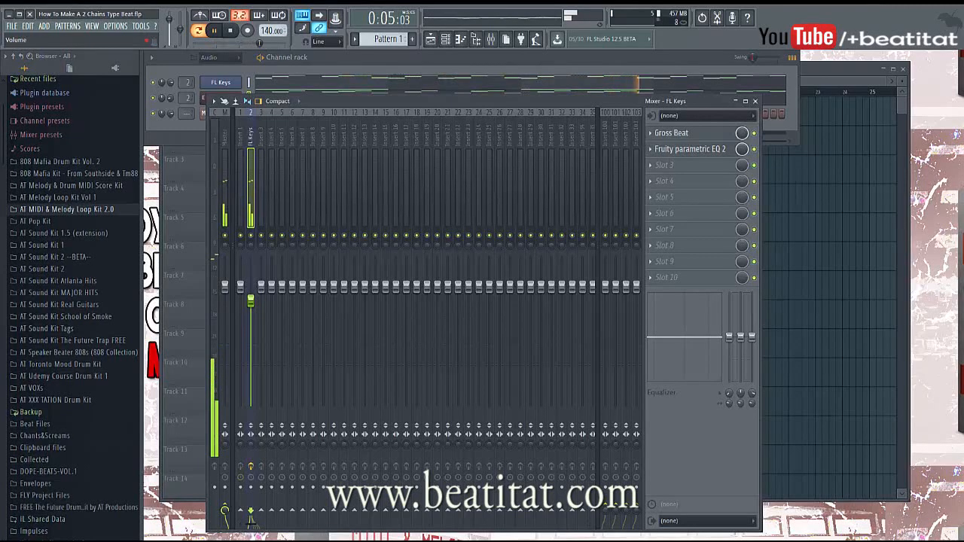
# Step: Check Gross Beat's 1/2 Speed setting on the FL Keys mixer track, close it and replay the pattern
pyautogui.press('space')
pyautogui.click(672, 133)
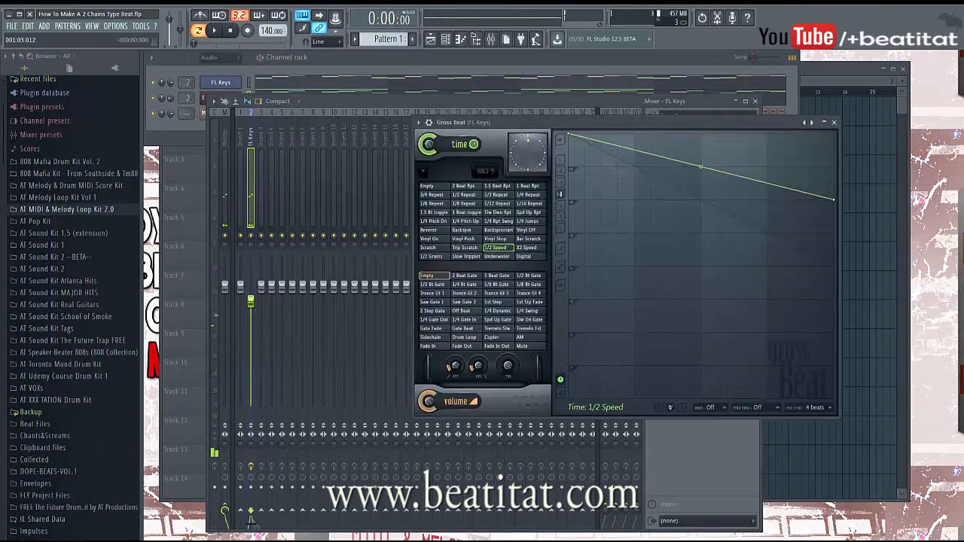
pyautogui.click(833, 122)
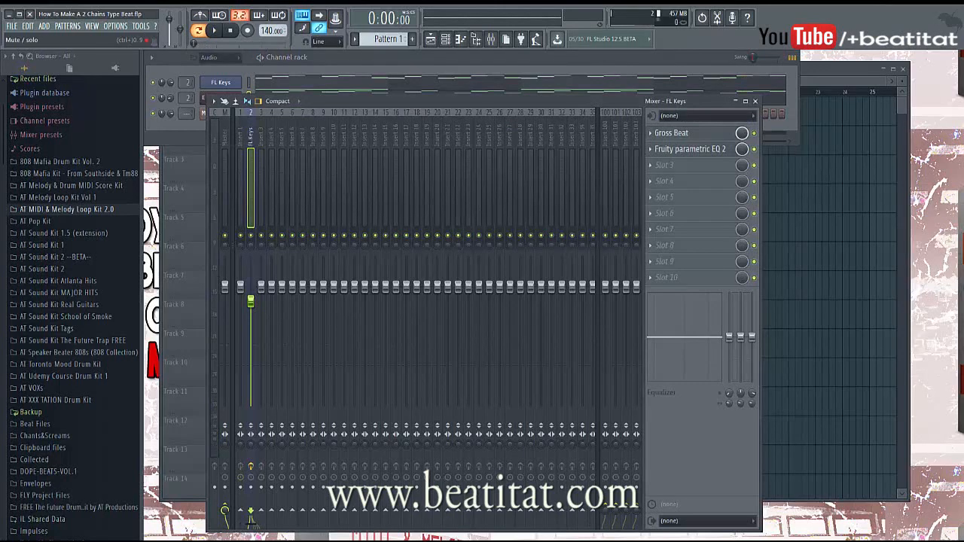
pyautogui.press('space')
pyautogui.press('space')
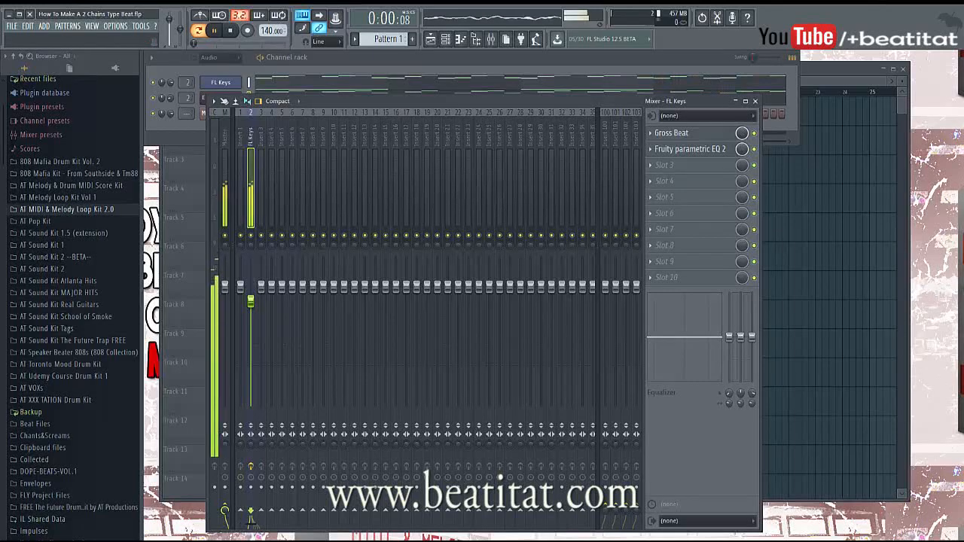
# Step: Add Fruity Reeverb 2 to slot 3 of the FL Keys mixer track, raise its wet level slightly and close it
pyautogui.click(671, 165)
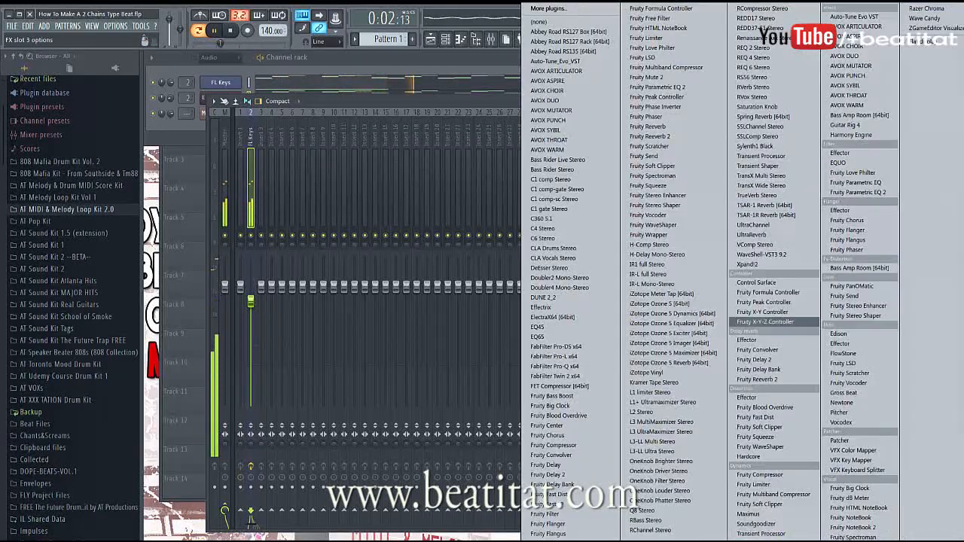
pyautogui.click(757, 379)
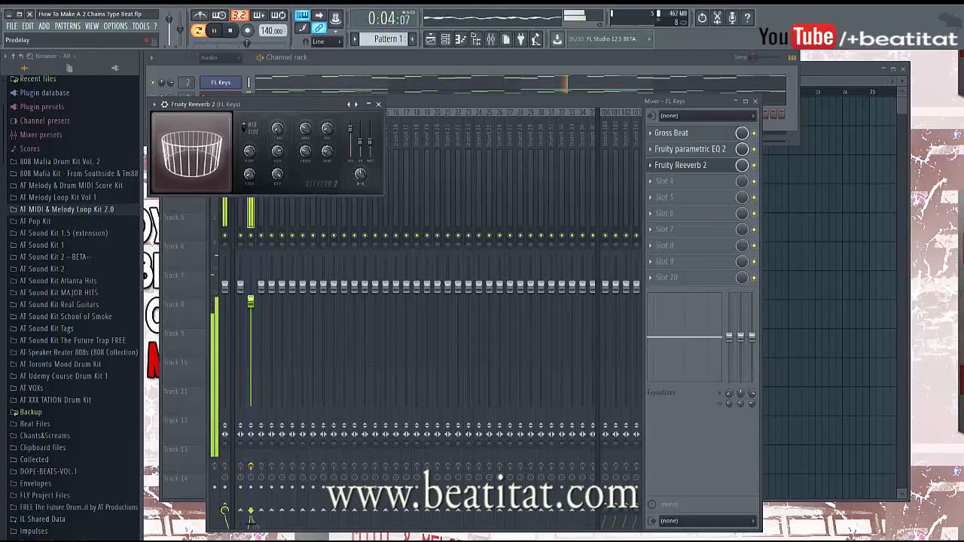
pyautogui.moveTo(369, 144); pyautogui.dragTo(370, 139)
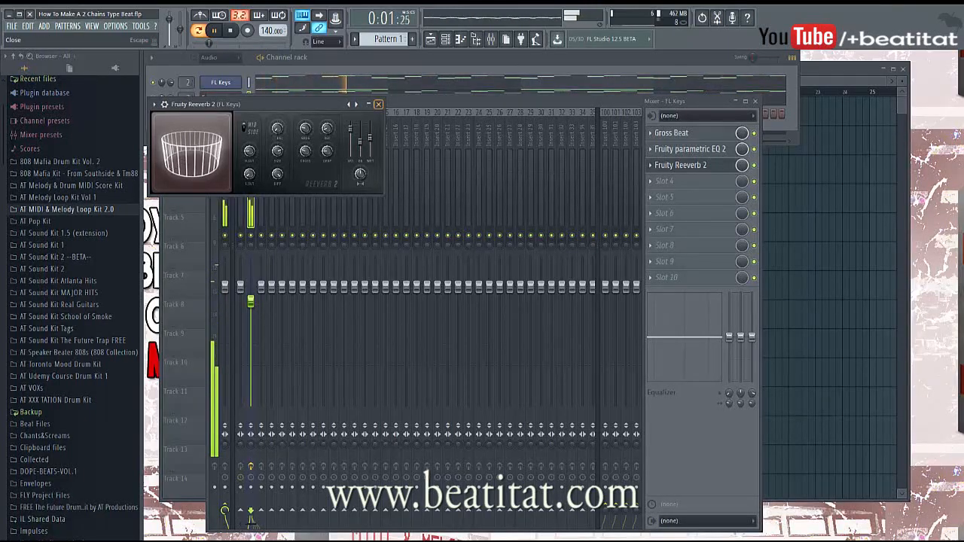
pyautogui.click(681, 165)
# Step: Add Fruity Limiter to slot 4 of the FL Keys mixer track and adjust its compressor threshold, knee and ratio during playback
pyautogui.click(666, 181)
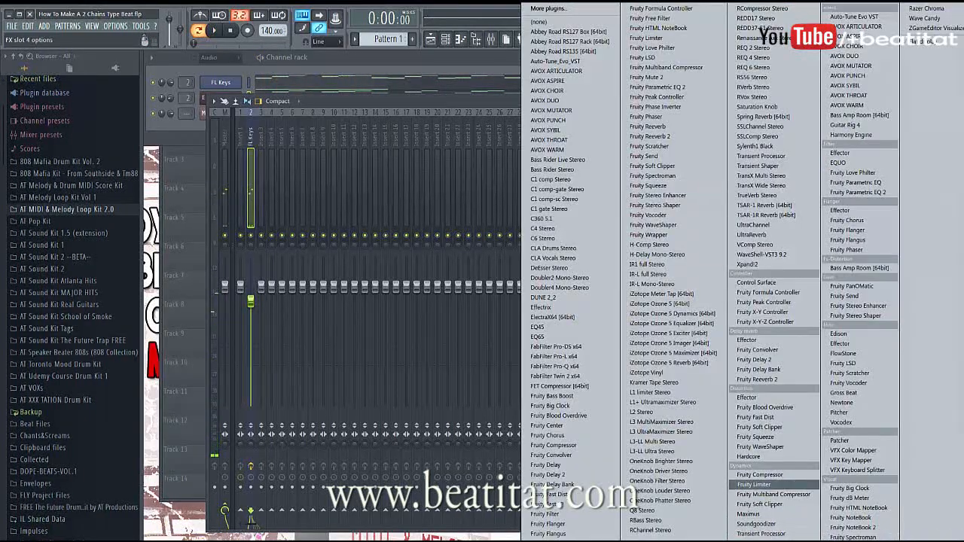
pyautogui.click(746, 484)
pyautogui.click(353, 280)
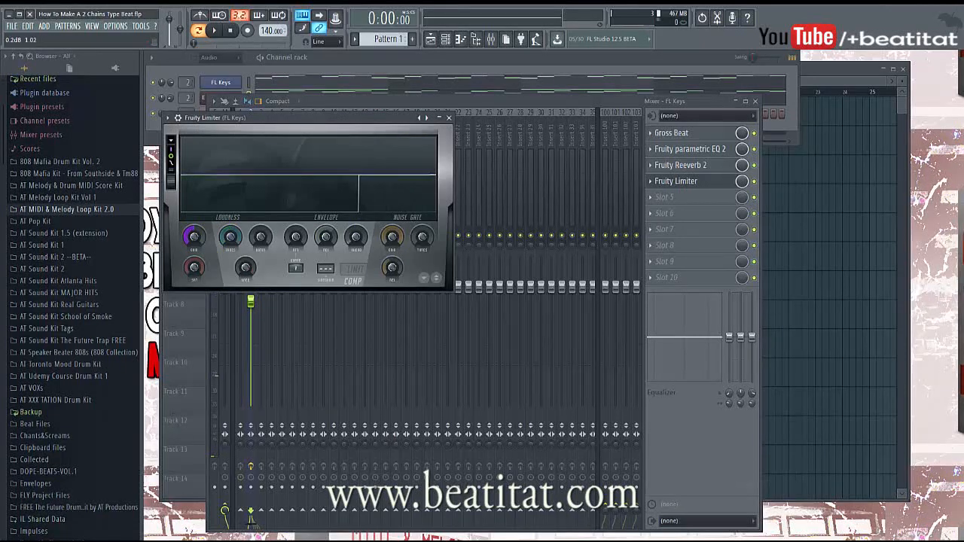
pyautogui.press('space')
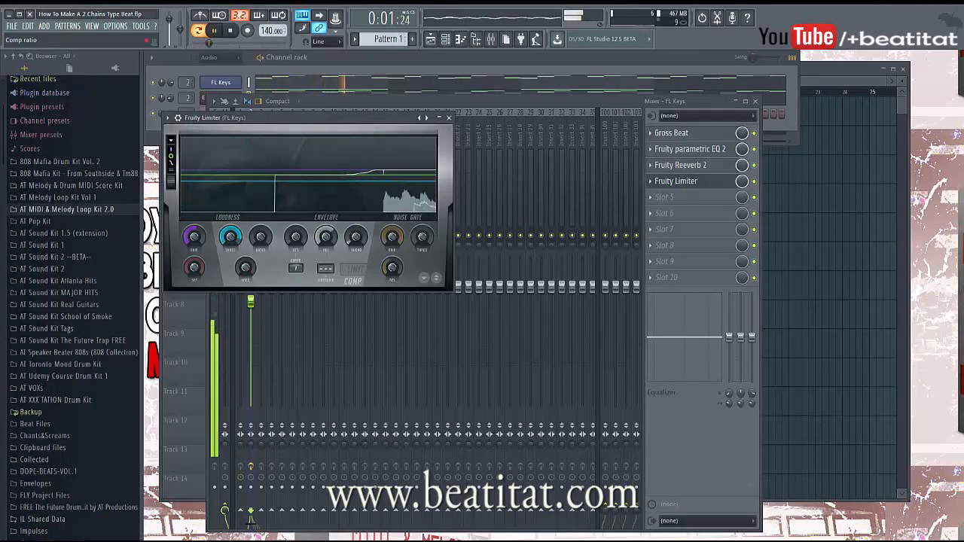
pyautogui.moveTo(244, 267); pyautogui.dragTo(194, 237)
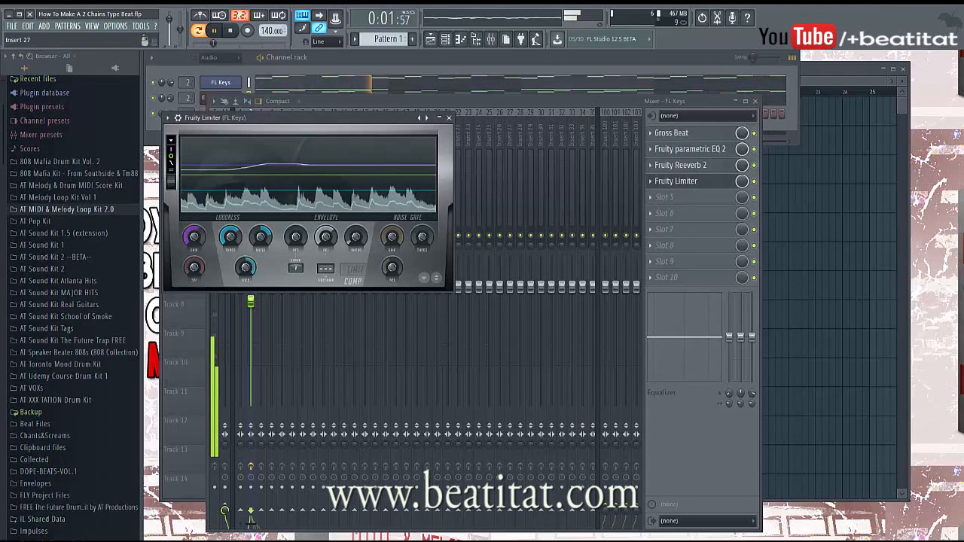
# Step: Lower the FL Keys mixer track's fader to 76% and close the limiter, mixer and FL Keys windows with playback stopped
pyautogui.press('Escape')
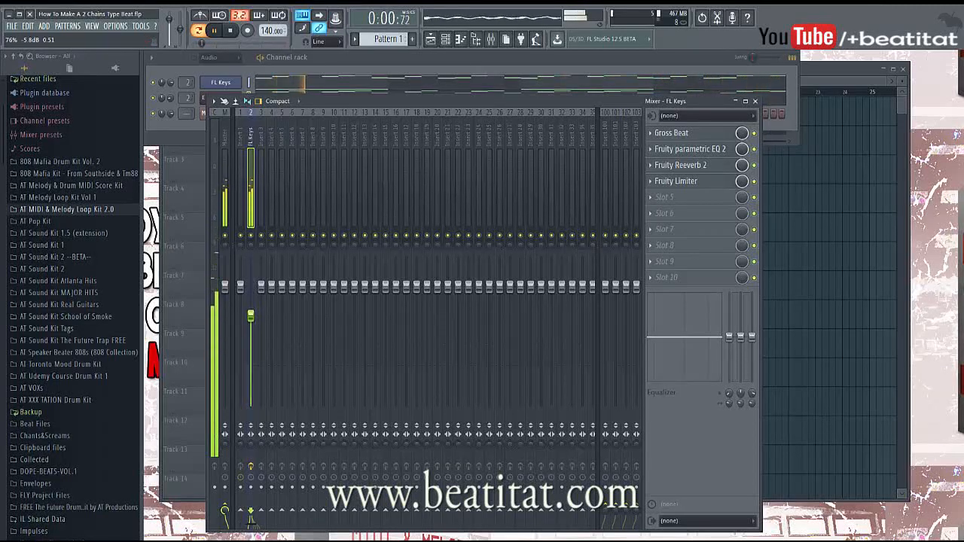
pyautogui.press('F9')
pyautogui.press('space')
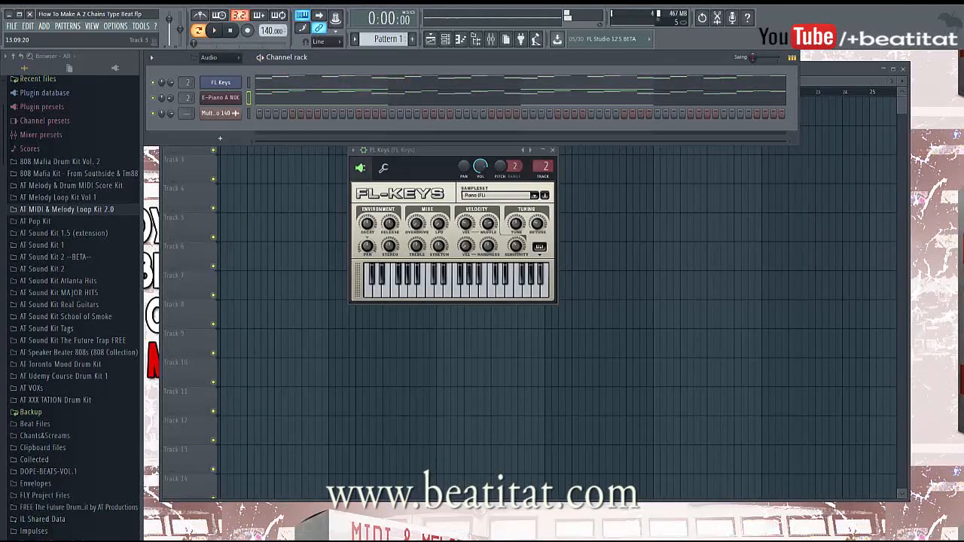
pyautogui.click(553, 149)
# Step: Place two Pattern 1 clips back to back on playlist Track 1, starting at bars 1 and 5
pyautogui.click(299, 197)
pyautogui.click(297, 111)
pyautogui.rightClick(299, 112)
pyautogui.click(399, 69)
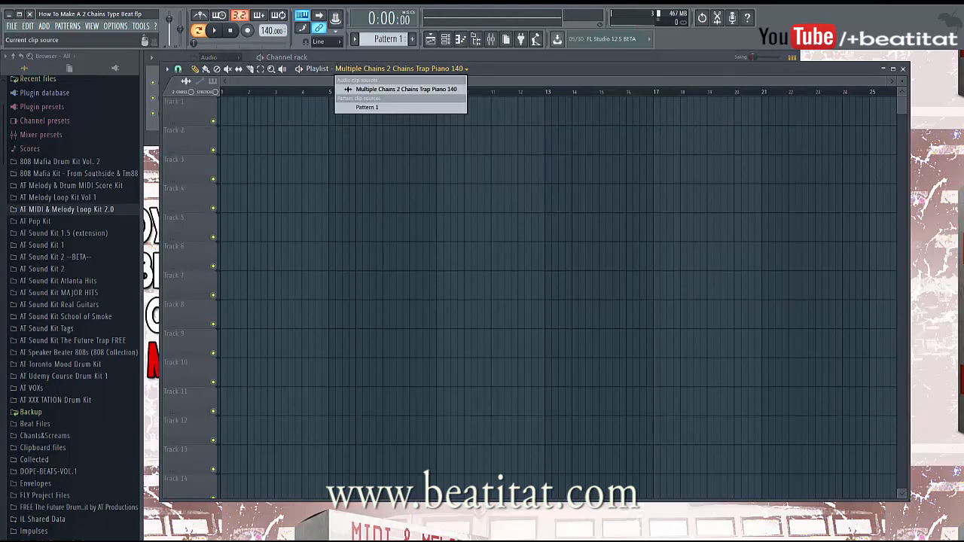
pyautogui.click(368, 107)
pyautogui.moveTo(367, 108); pyautogui.dragTo(231, 112)
pyautogui.moveTo(373, 113); pyautogui.dragTo(332, 113)
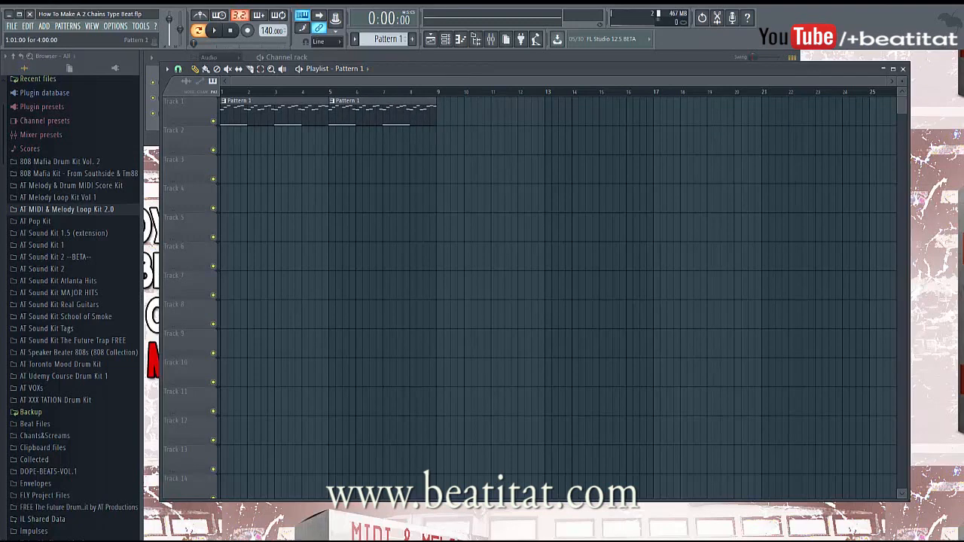
# Step: Rename Pattern 1 as Melody
pyautogui.press('F2')
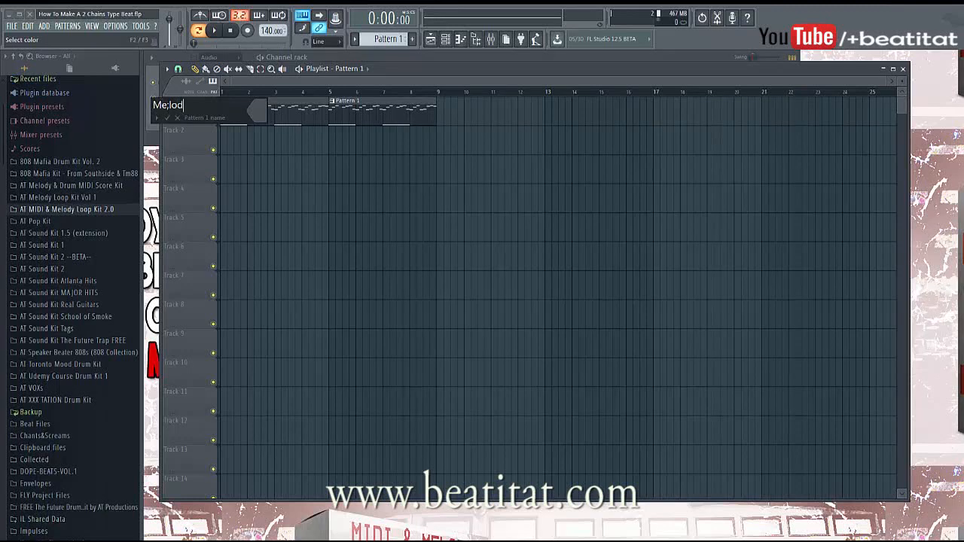
pyautogui.write('Melody')
pyautogui.press('Return')
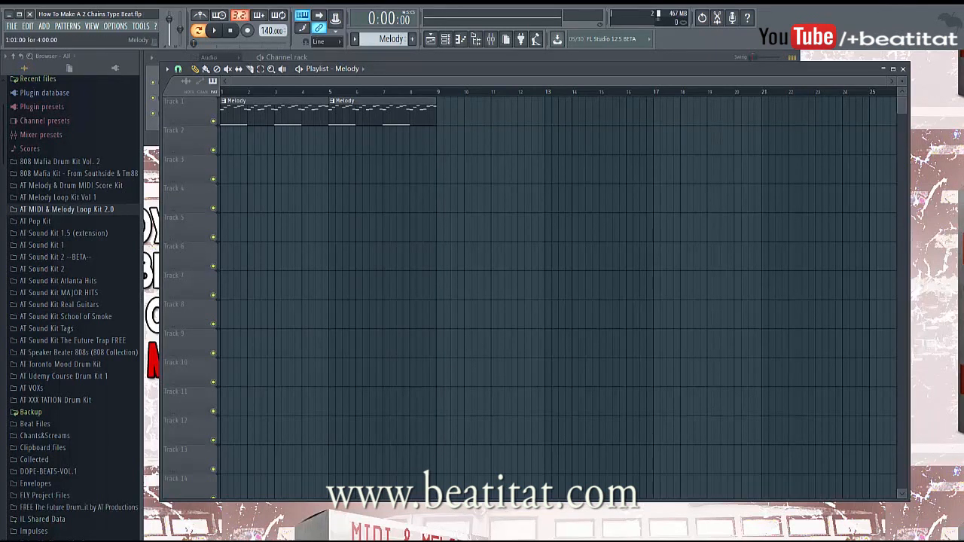
# Step: Create a second pattern named Drums and place two of its clips on playlist Track 2 beneath the Melody clips
pyautogui.click(412, 38)
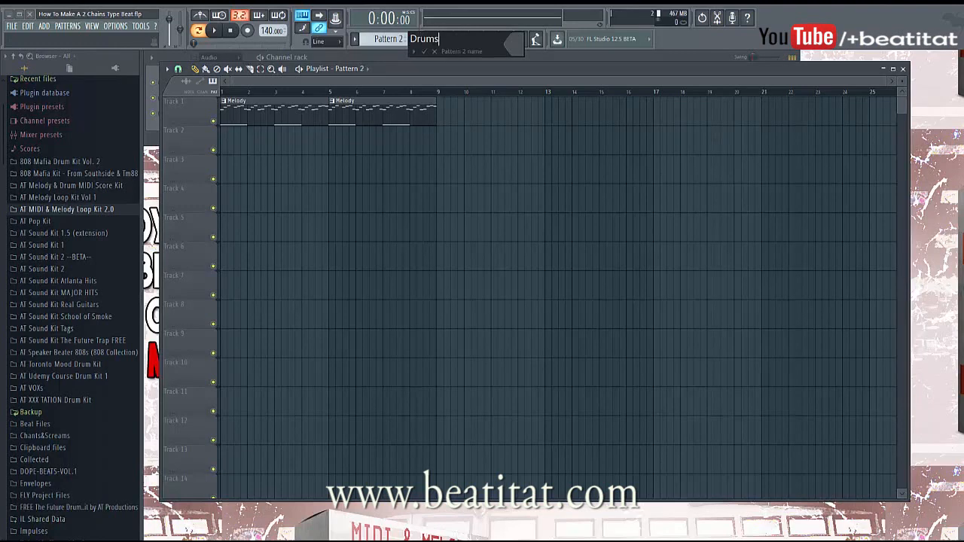
pyautogui.press('Return')
pyautogui.moveTo(265, 141); pyautogui.dragTo(329, 141)
pyautogui.click(334, 141)
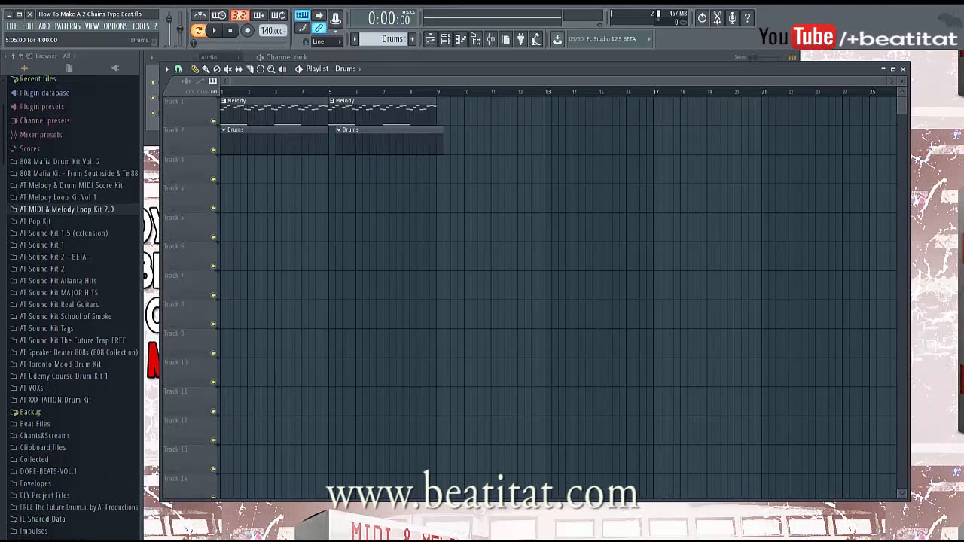
# Step: Bring up the channel rack over the playlist and expand the AT Sound Kit 2 folder in the browser
pyautogui.press('F6')
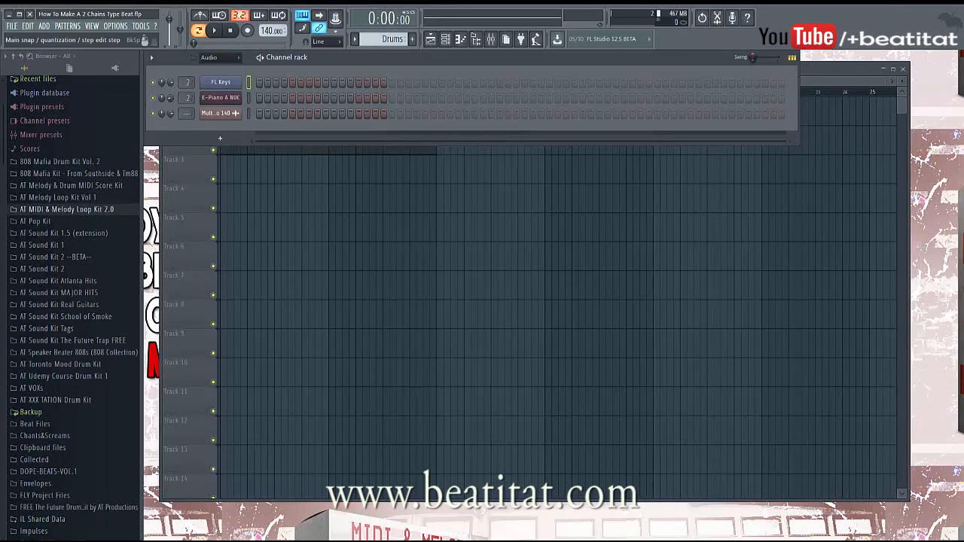
pyautogui.moveTo(422, 57); pyautogui.dragTo(623, 120)
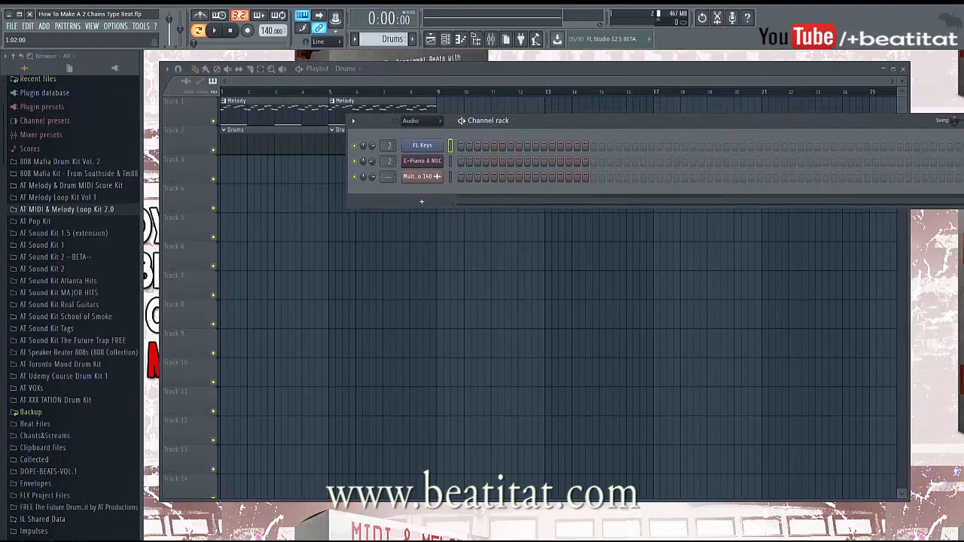
pyautogui.click(42, 244)
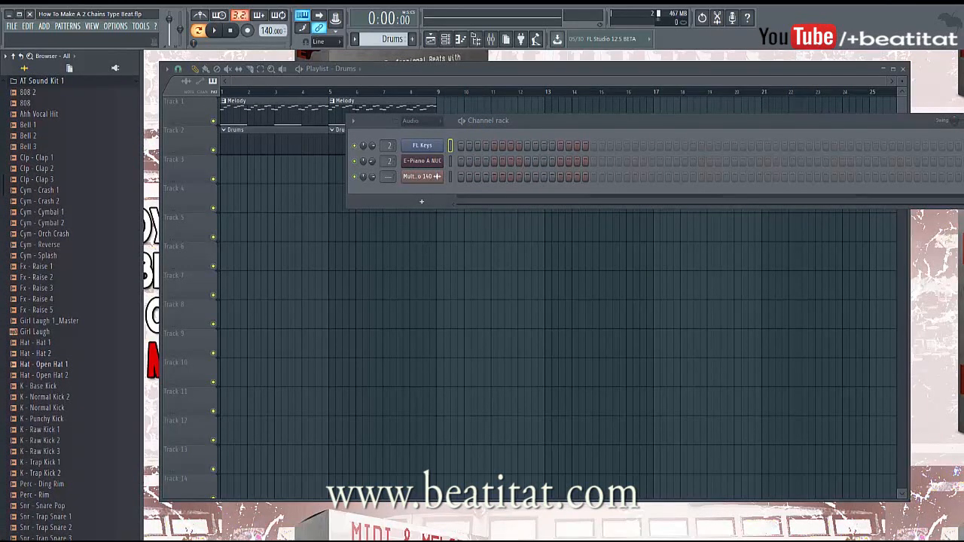
pyautogui.click(42, 80)
pyautogui.scroll(2, 72, 309)
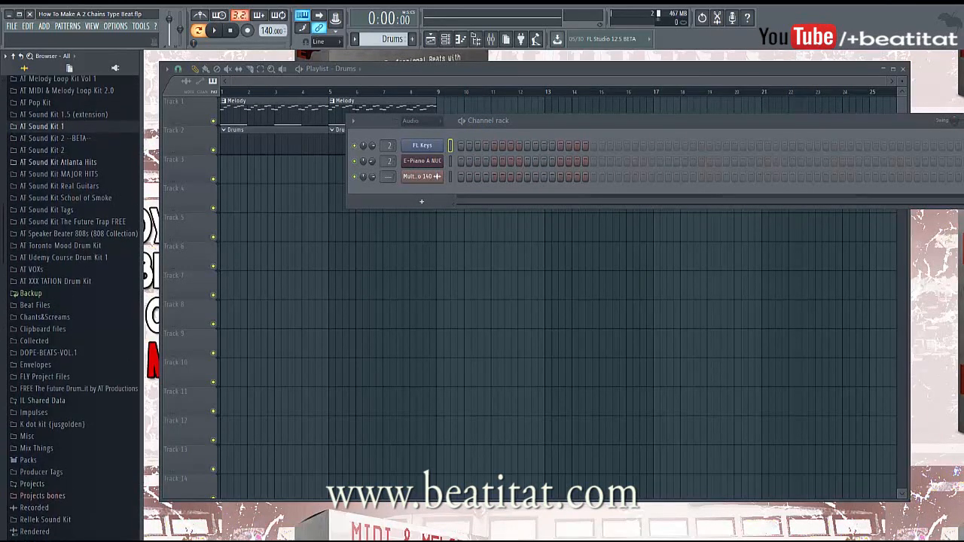
pyautogui.click(42, 170)
pyautogui.moveTo(488, 121); pyautogui.dragTo(370, 121)
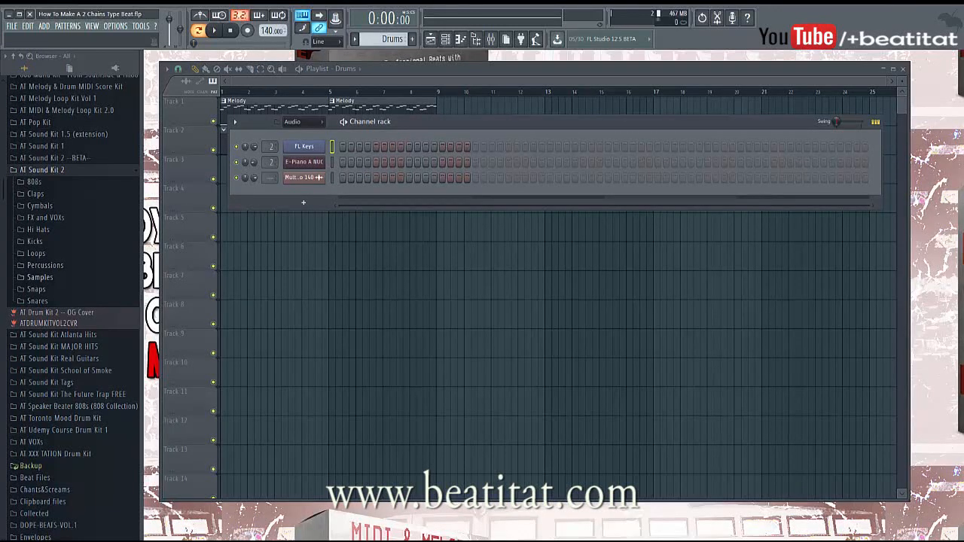
# Step: Audition the kit's snares and add Snr PoppyTrap as a new channel below the piano audio clip
pyautogui.click(38, 301)
pyautogui.click(49, 389)
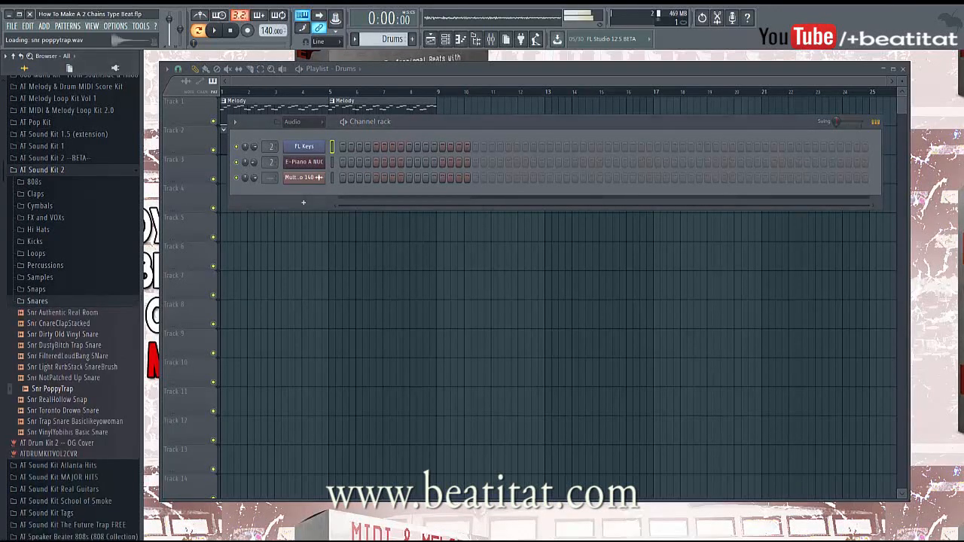
pyautogui.click(57, 400)
pyautogui.click(63, 378)
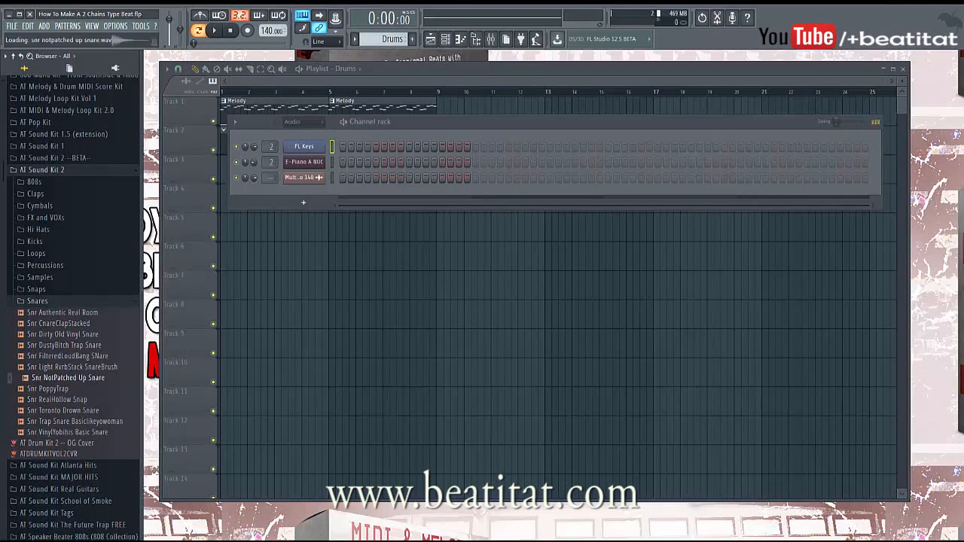
pyautogui.click(63, 345)
pyautogui.click(58, 400)
pyautogui.click(51, 388)
pyautogui.moveTo(51, 389); pyautogui.dragTo(354, 205)
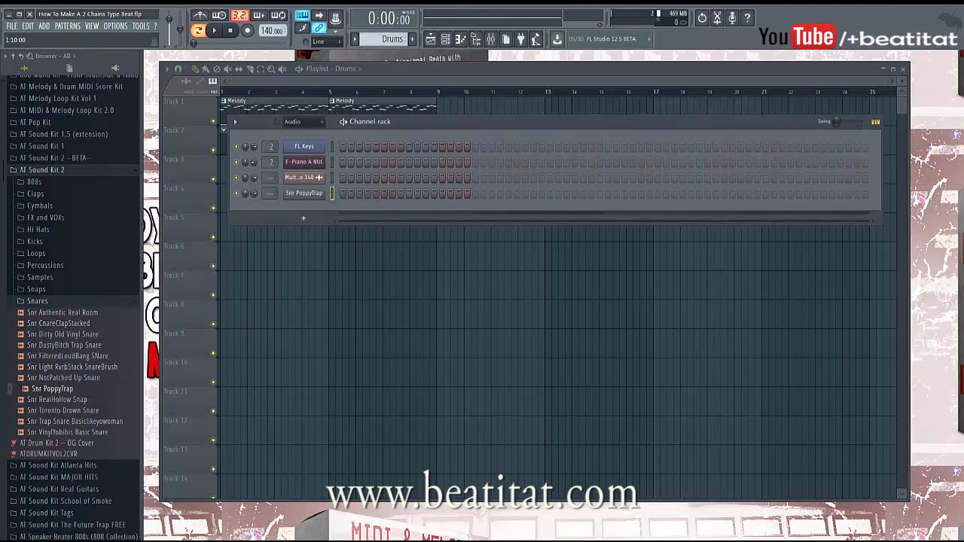
# Step: Program Snr PoppyTrap hits on steps 9, 25, 41 and 57 of the Drums pattern
pyautogui.click(541, 193)
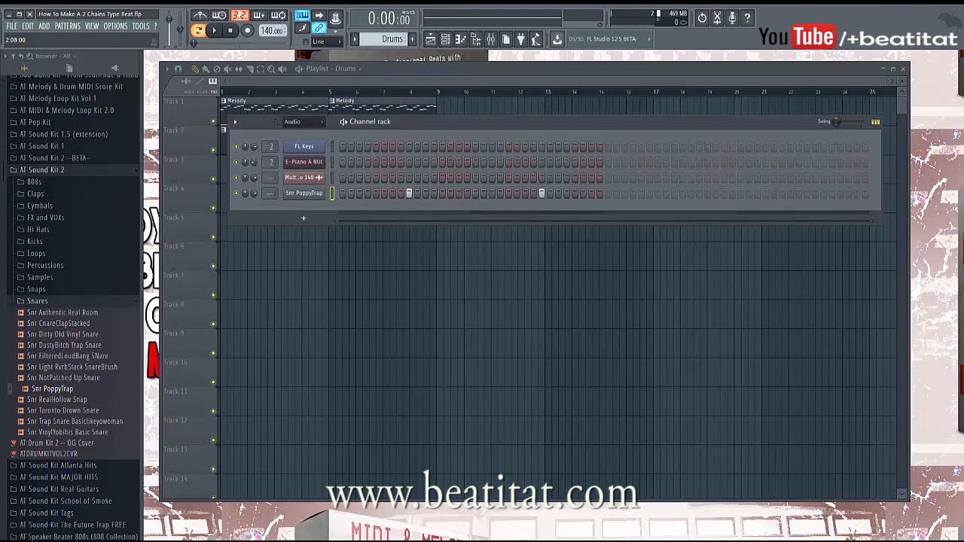
pyautogui.click(674, 192)
pyautogui.click(807, 193)
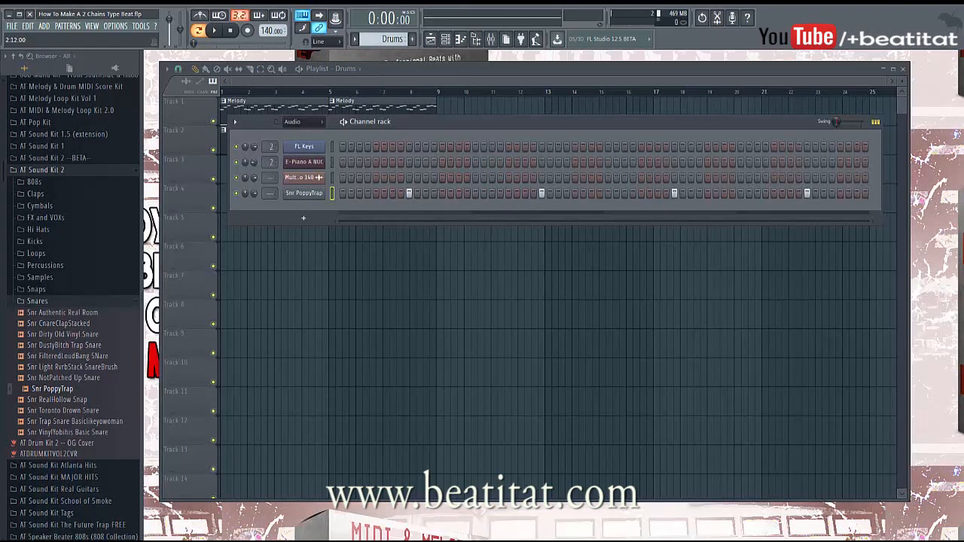
# Step: Play the arrangement in song mode and add extra Snr PoppyTrap hits on steps 31 and 63
pyautogui.press('l')
pyautogui.press('space')
pyautogui.press('F7')
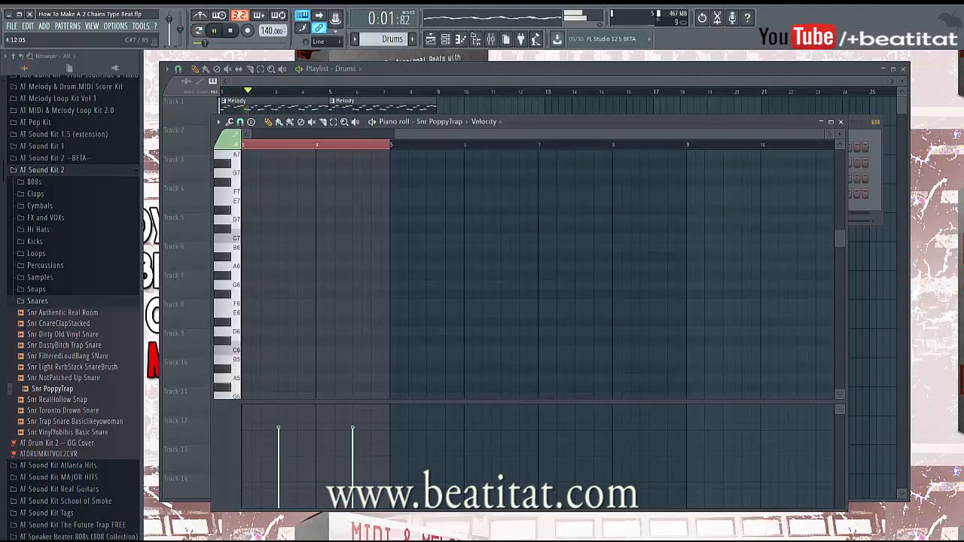
pyautogui.press('F7')
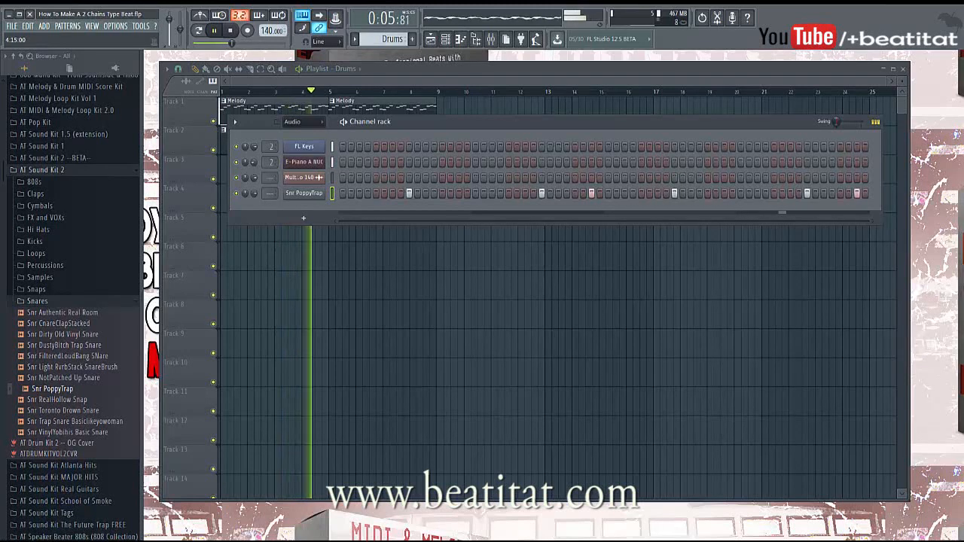
# Step: Audition the kit's kick samples and add Kck ThumpMainKick as a new channel below the snare
pyautogui.click(38, 301)
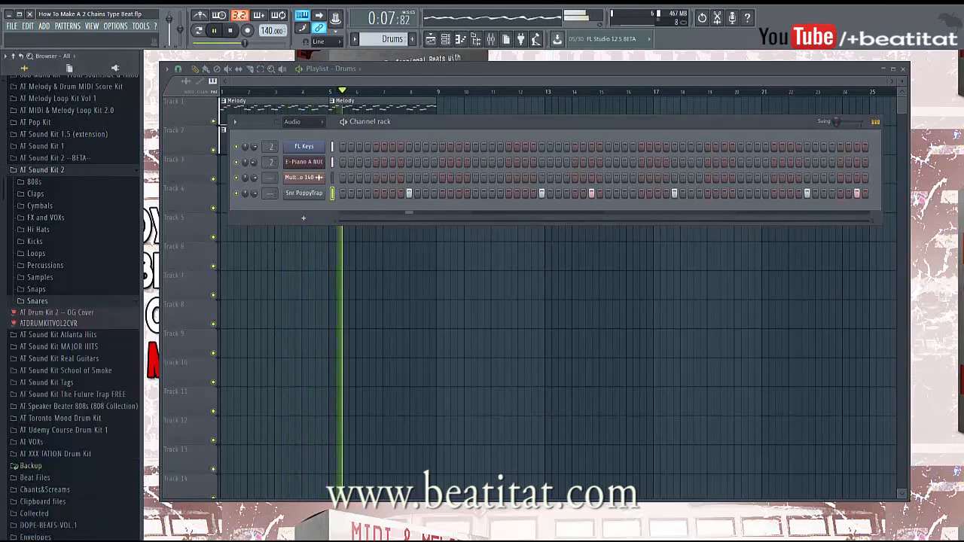
pyautogui.click(36, 242)
pyautogui.click(54, 296)
pyautogui.press('Down')
pyautogui.press('Down')
pyautogui.click(56, 341)
pyautogui.moveTo(56, 341); pyautogui.dragTo(305, 220)
# Step: Program Kck ThumpMainKick hits on steps 1, 7 and 21 of the Drums pattern while checking them in playback
pyautogui.click(342, 209)
pyautogui.press('space')
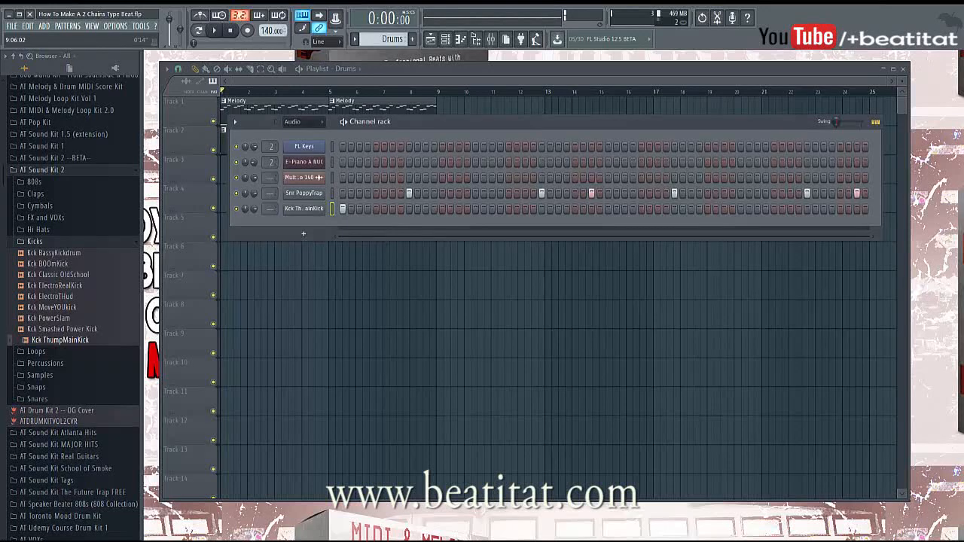
pyautogui.press('space')
pyautogui.press('space')
pyautogui.press('space')
pyautogui.click(393, 209)
pyautogui.click(508, 209)
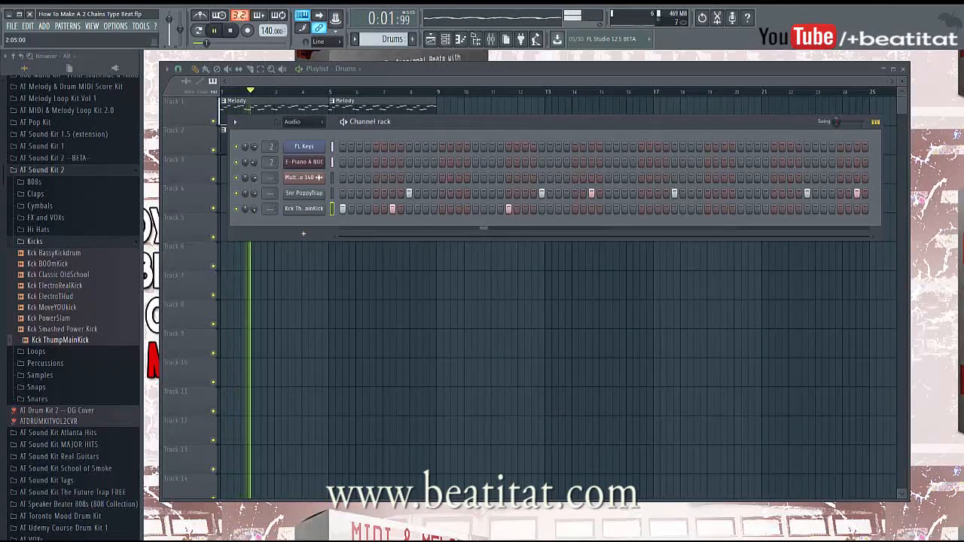
# Step: Replay the arrangement and add Kck ThumpMainKick hits on steps 22 and 29
pyautogui.press('space')
pyautogui.press('space')
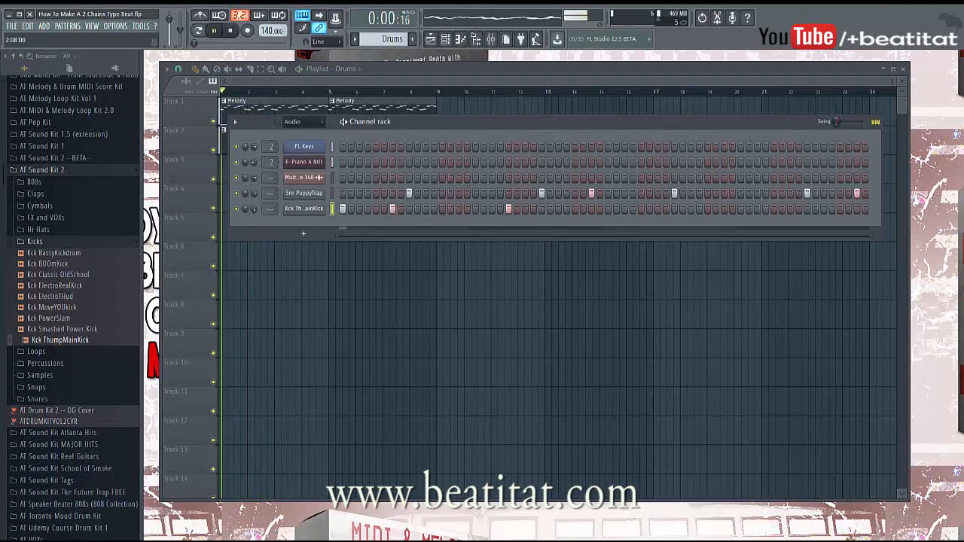
pyautogui.click(517, 208)
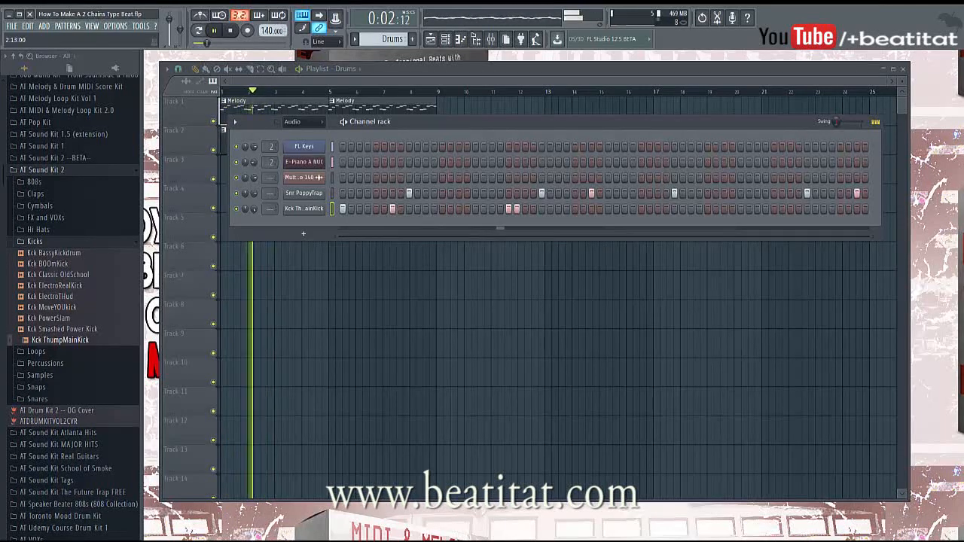
pyautogui.press('space')
pyautogui.press('space')
pyautogui.click(575, 209)
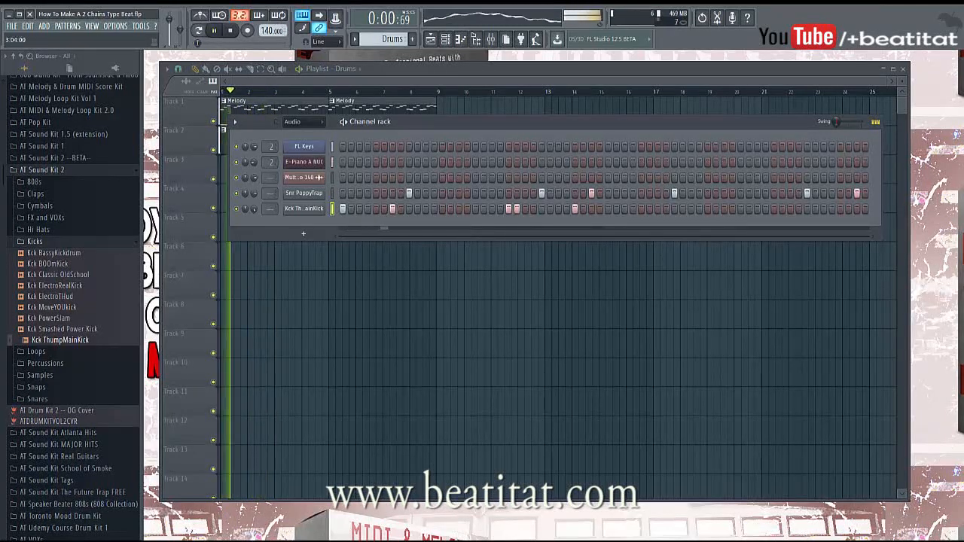
# Step: Carry the kick rhythm into the second half with Kck ThumpMainKick hits on steps 33, 39, 55, 56 and 61
pyautogui.click(608, 209)
pyautogui.click(658, 209)
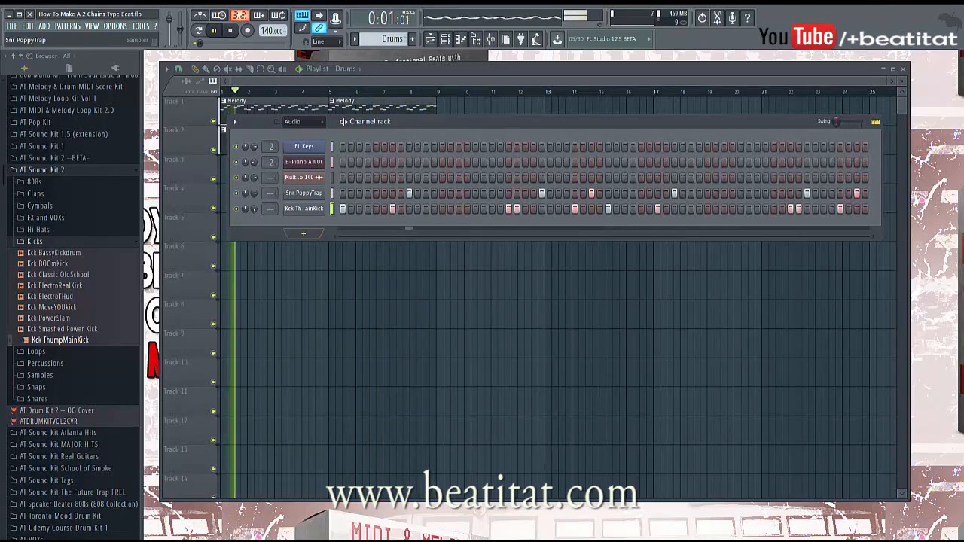
pyautogui.press('space')
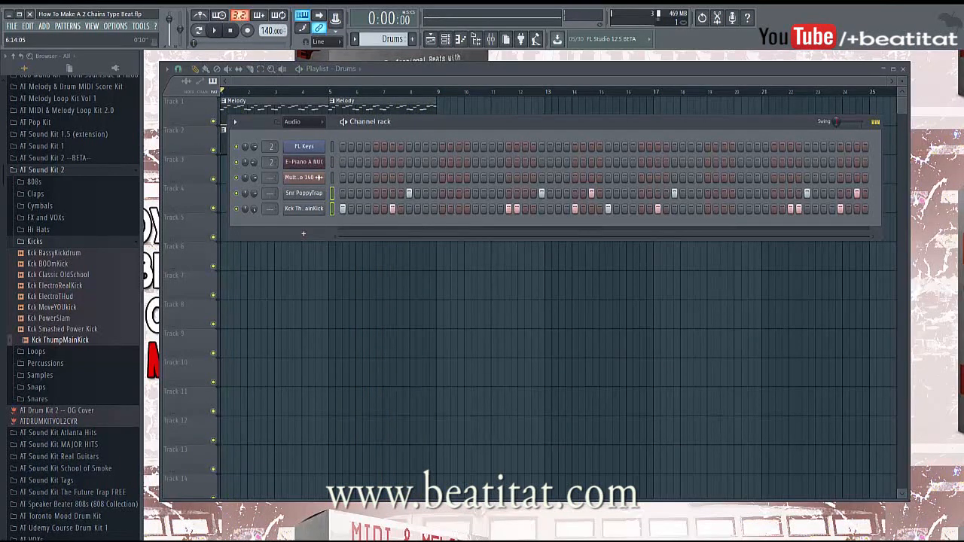
# Step: Route the selected Snr PoppyTrap and Kck ThumpMainKick channels to mixer tracks starting from Insert 6
pyautogui.click(490, 38)
pyautogui.rightClick(264, 113)
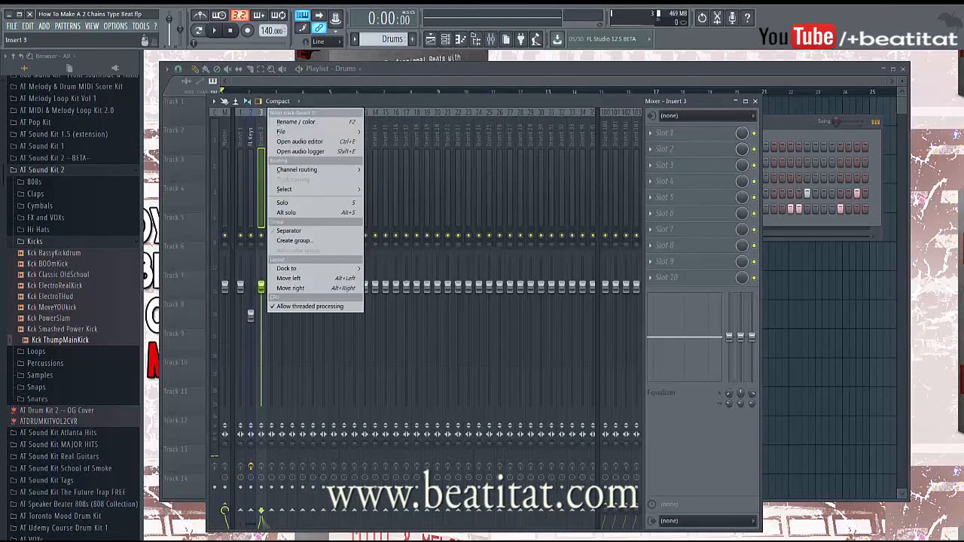
pyautogui.press('Escape')
pyautogui.click(282, 113)
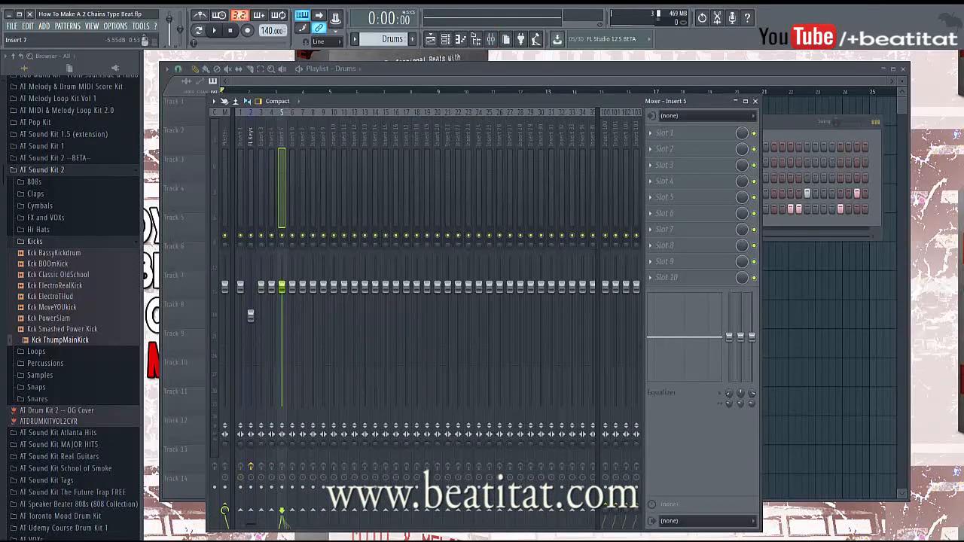
pyautogui.click(303, 113)
pyautogui.click(292, 113)
pyautogui.rightClick(294, 113)
pyautogui.moveTo(346, 170)
pyautogui.click(452, 179)
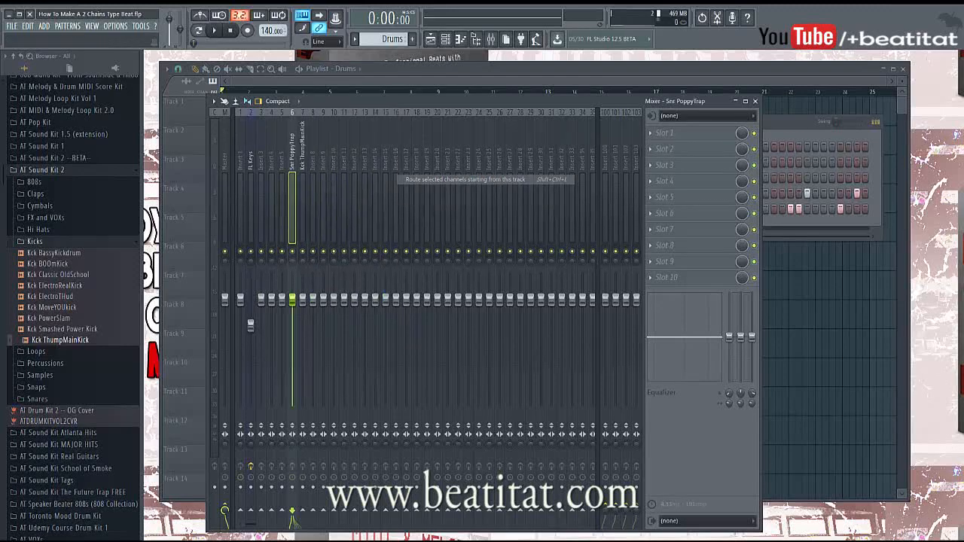
# Step: Load Fruity Parametric EQ 2 in slot 1 of the snare's mixer track, cut the lows and slightly boost band 6 around 11 kHz
pyautogui.click(663, 148)
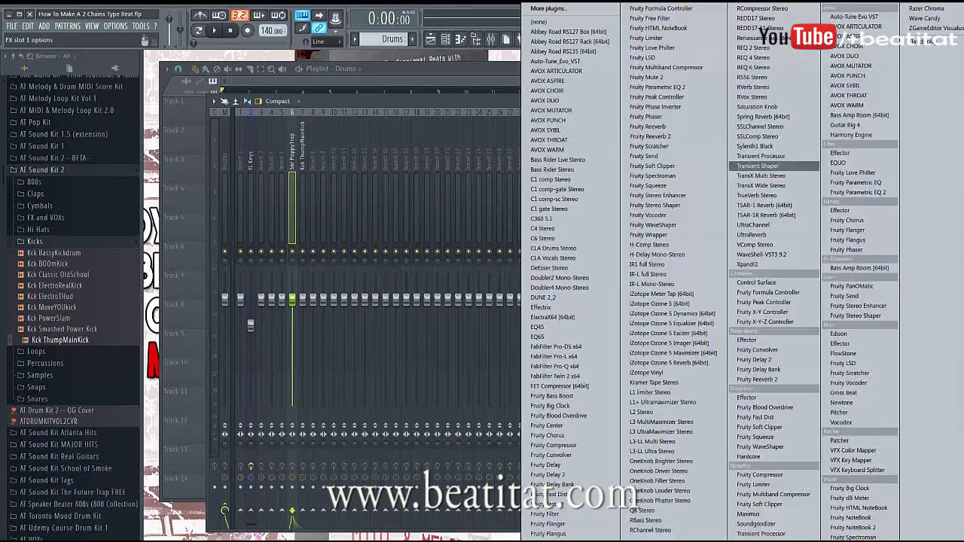
pyautogui.click(859, 192)
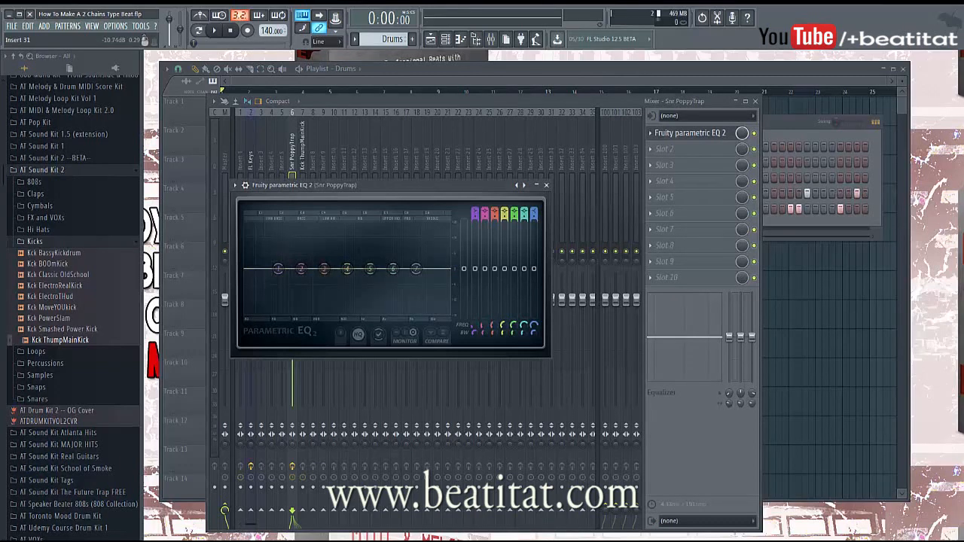
pyautogui.scroll(2, 260, 217)
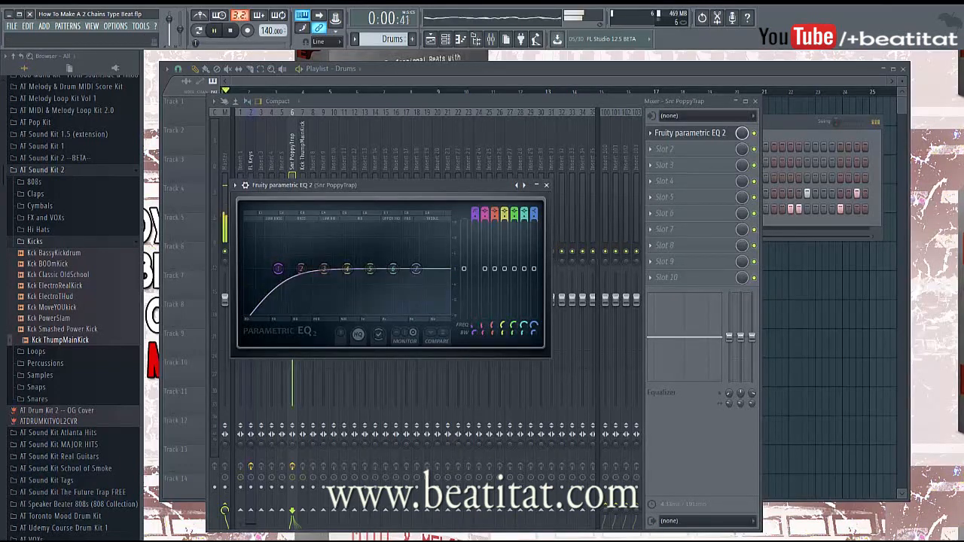
pyautogui.moveTo(278, 269); pyautogui.dragTo(301, 269)
pyautogui.press('space')
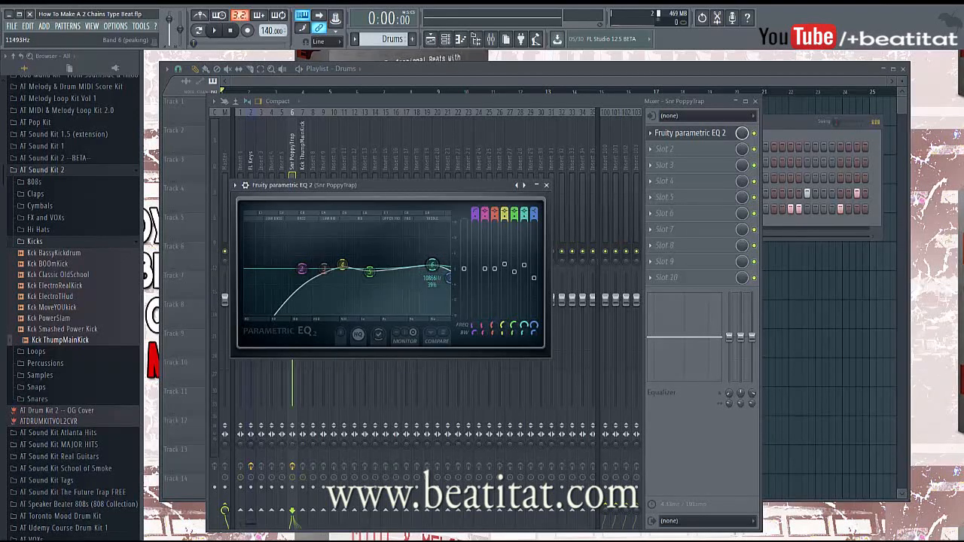
pyautogui.click(546, 185)
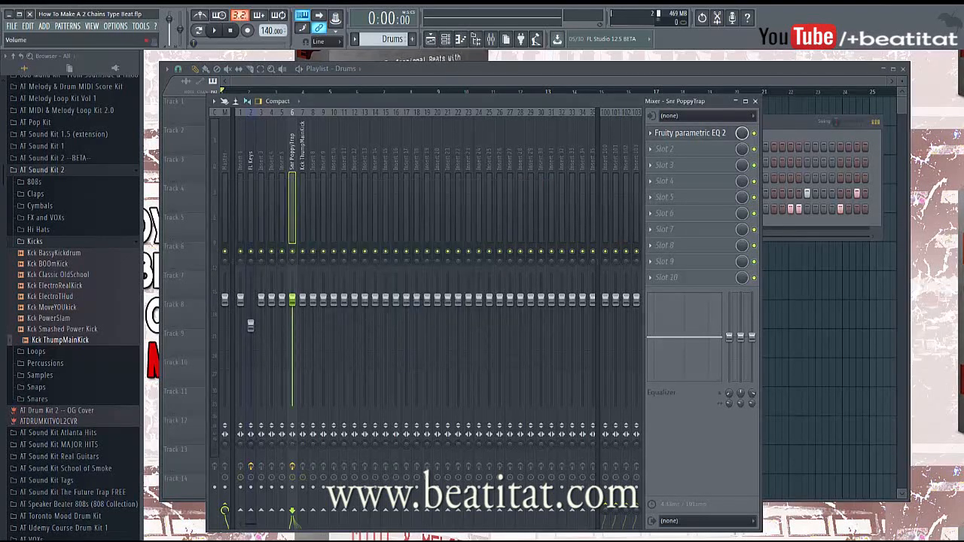
# Step: Load Fruity Parametric EQ 2 on the Kck ThumpMainKick mixer track, cutting the highs and boosting band 2 around 67 Hz
pyautogui.click(302, 211)
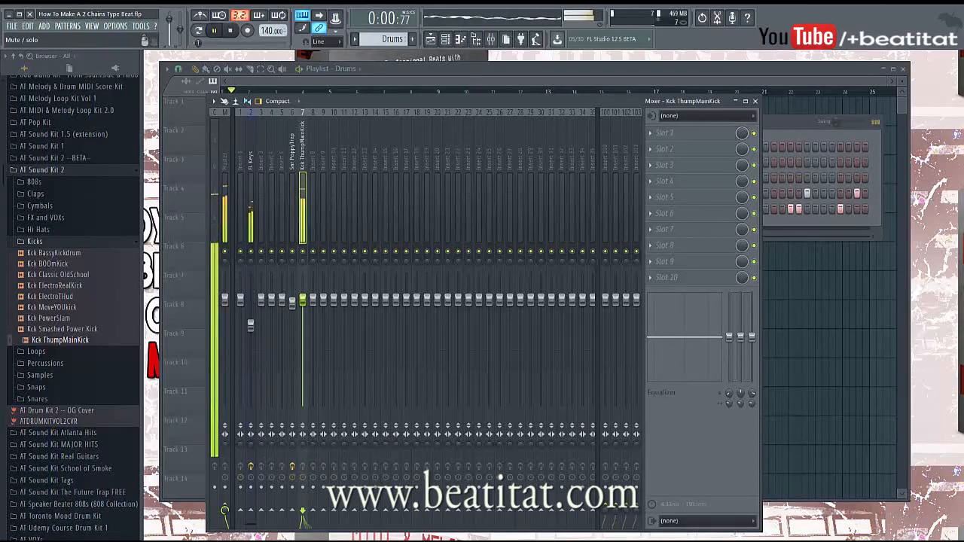
pyautogui.click(663, 133)
pyautogui.click(858, 192)
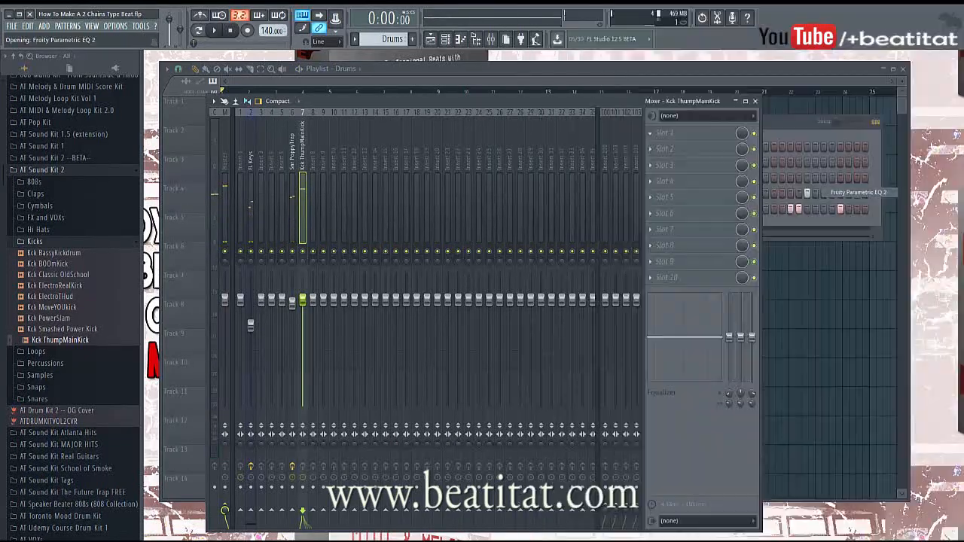
pyautogui.press('space')
pyautogui.moveTo(220, 186); pyautogui.dragTo(165, 194)
pyautogui.moveTo(223, 184)
pyautogui.mouseDown()
pyautogui.moveTo(198, 183)
pyautogui.moveTo(230, 186)
pyautogui.mouseUp()
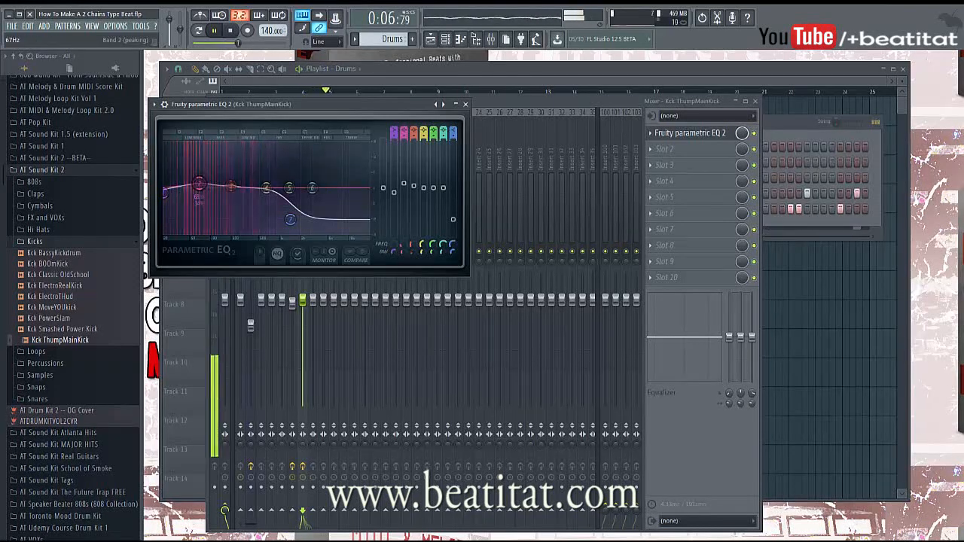
# Step: Boost band 3 of the kick's EQ by about 3.1 dB with a narrow peak and shift band 2 lower in frequency
pyautogui.press('space')
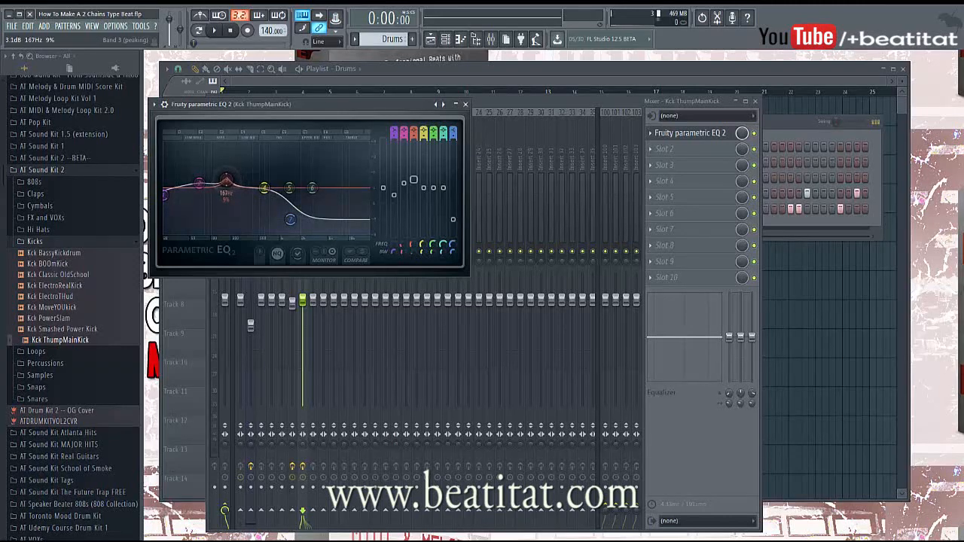
pyautogui.press('space')
pyautogui.moveTo(226, 181); pyautogui.dragTo(191, 183)
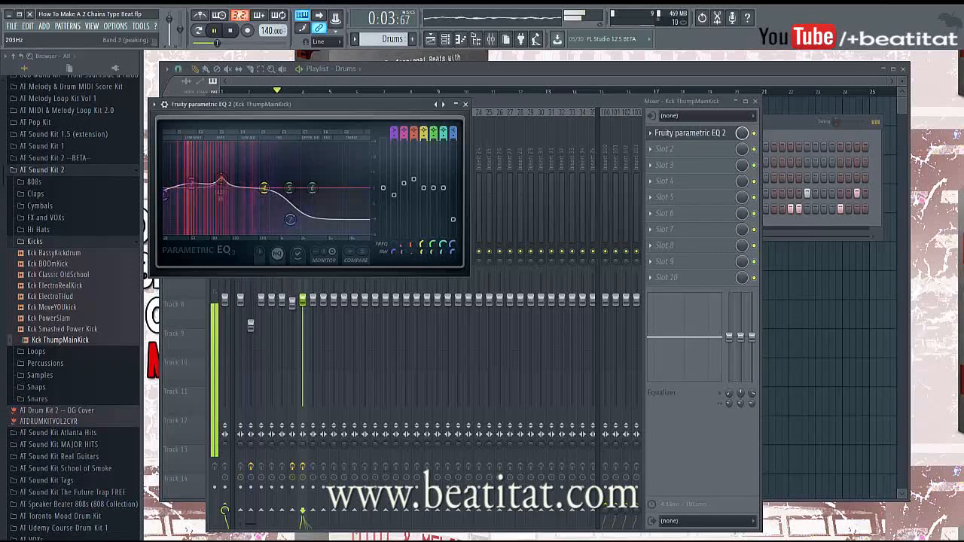
# Step: Check the sample and miscellaneous settings of the Kck ThumpMainKick channel
pyautogui.press('F6')
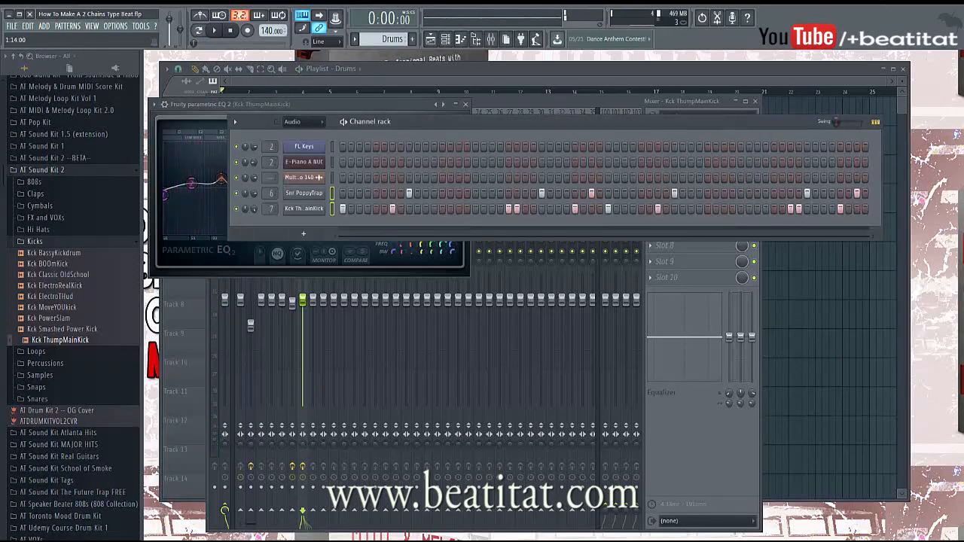
pyautogui.click(304, 208)
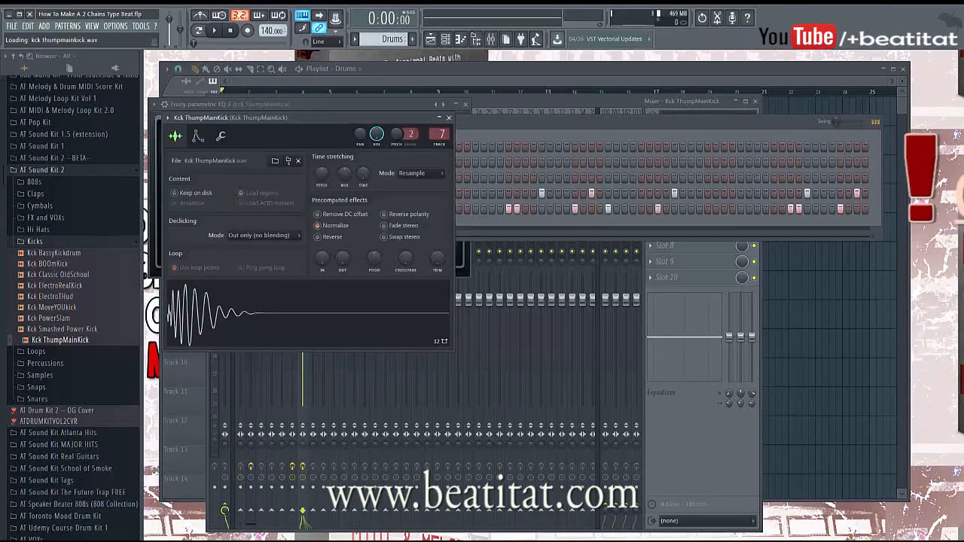
pyautogui.click(220, 135)
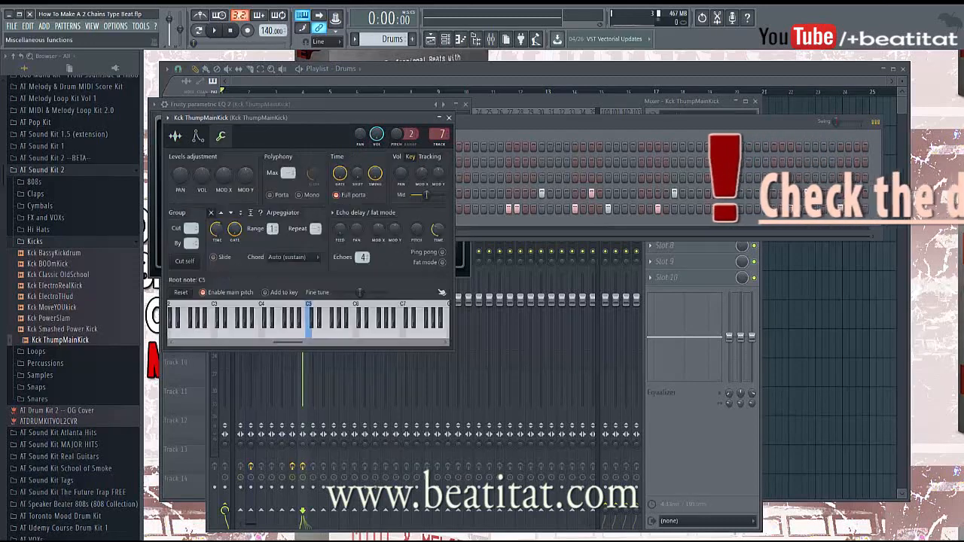
pyautogui.press('Escape')
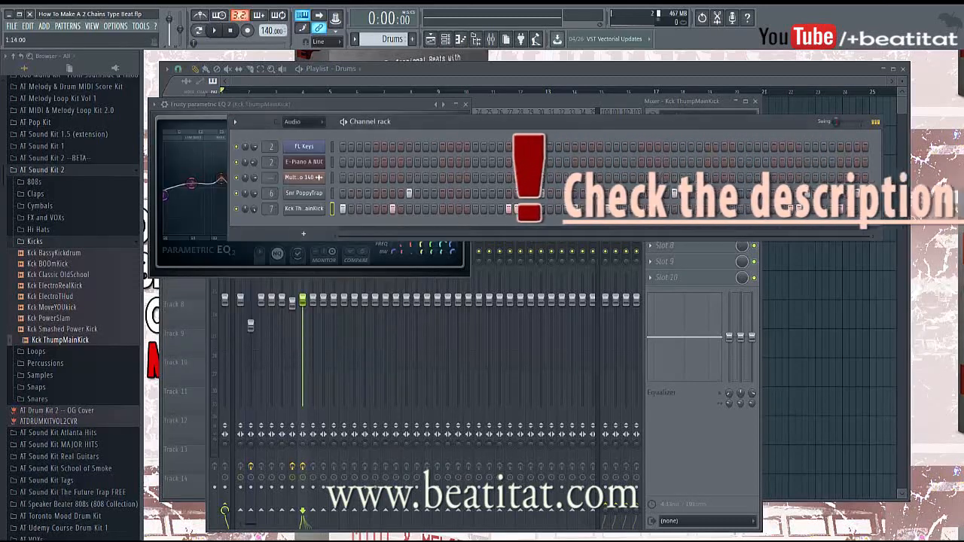
# Step: Load Maximus in slot 3 of the Kck ThumpMainKick mixer track and apply one of its built-in presets
pyautogui.press('F9')
pyautogui.click(663, 165)
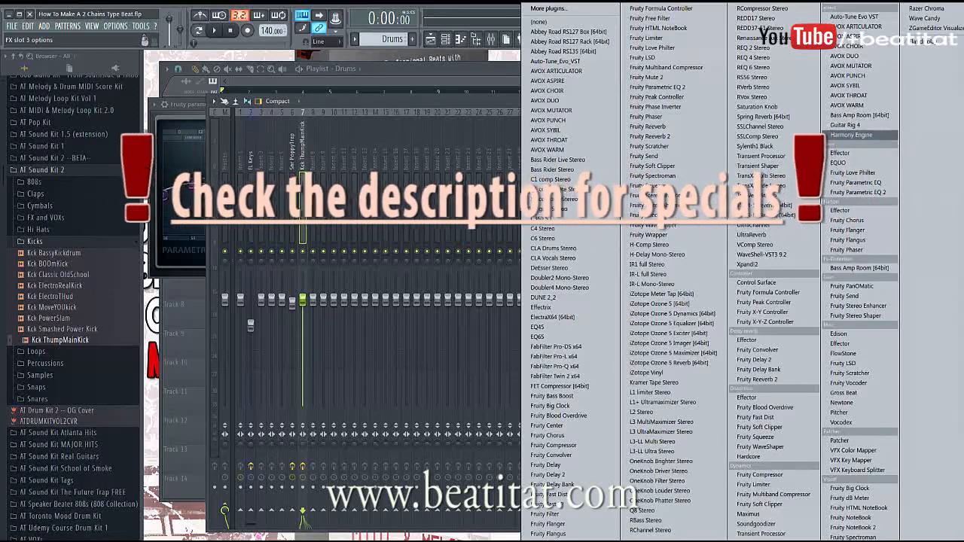
pyautogui.click(748, 515)
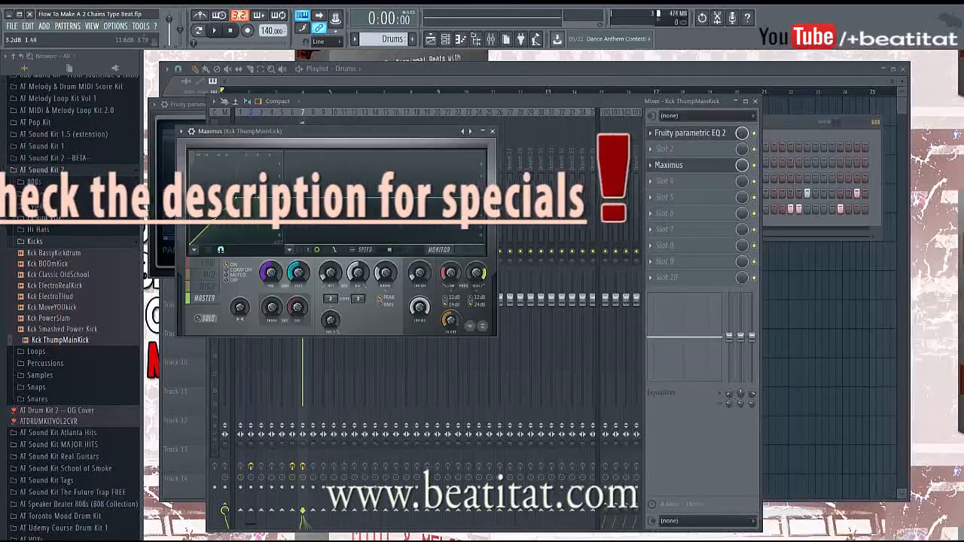
pyautogui.click(184, 131)
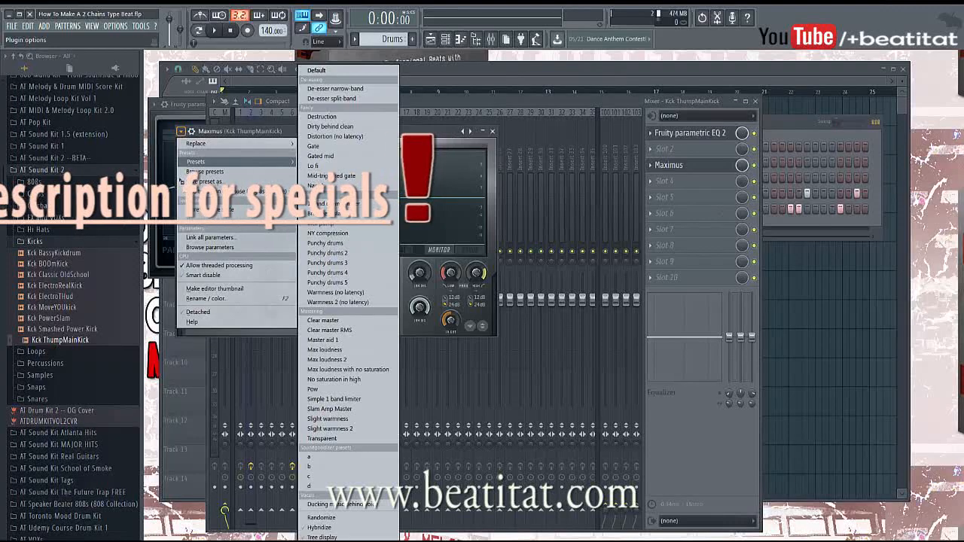
pyautogui.click(351, 188)
pyautogui.click(493, 131)
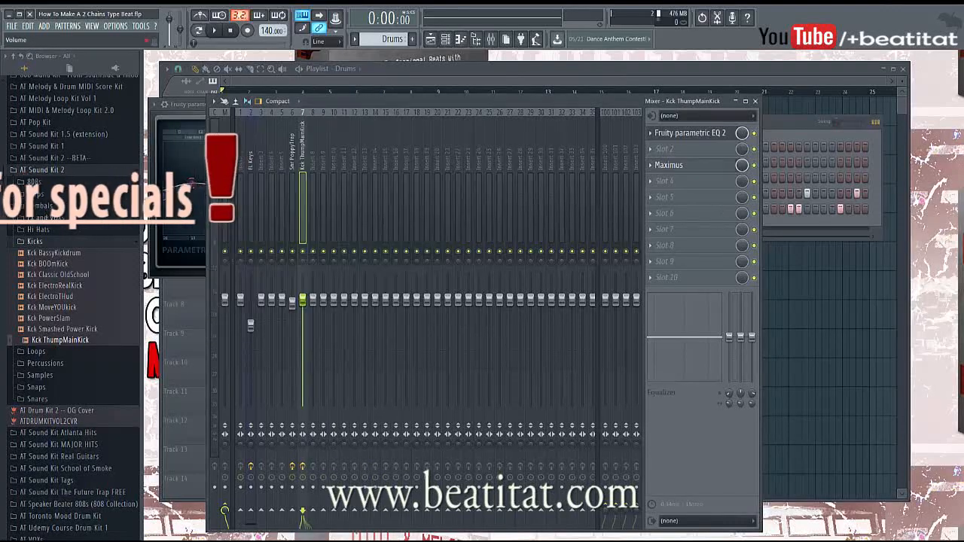
# Step: Lower the kick's mixer level during playback and check the high and low bands of its Maximus with the bands display
pyautogui.press('space')
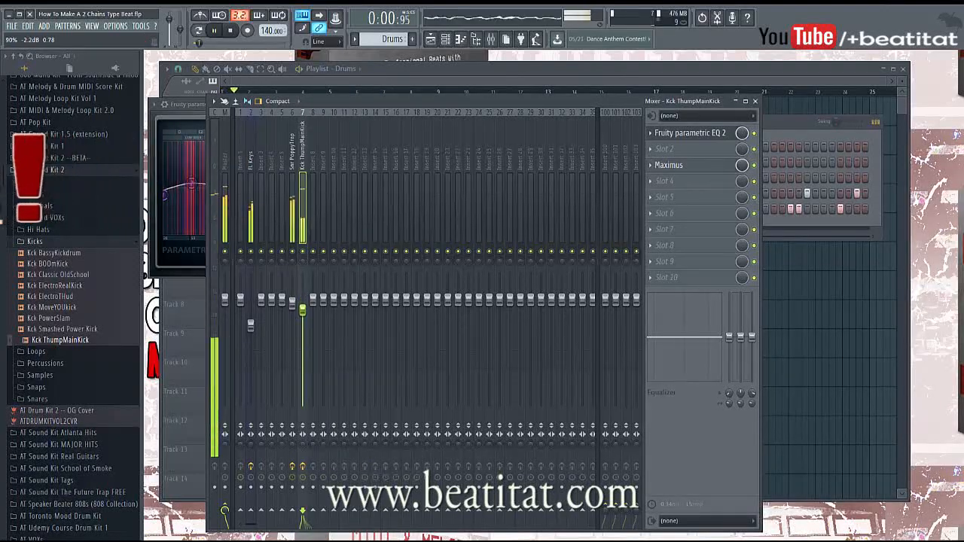
pyautogui.click(678, 165)
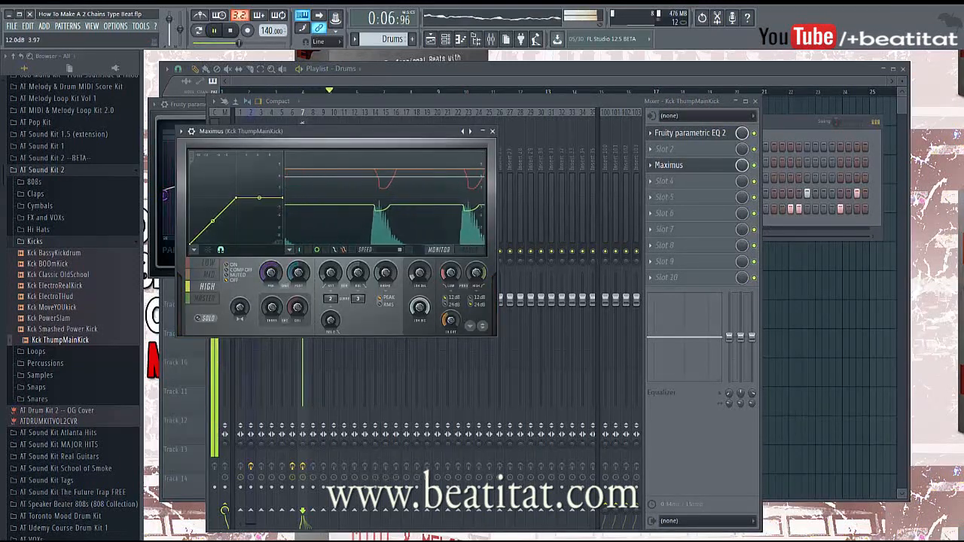
pyautogui.click(439, 249)
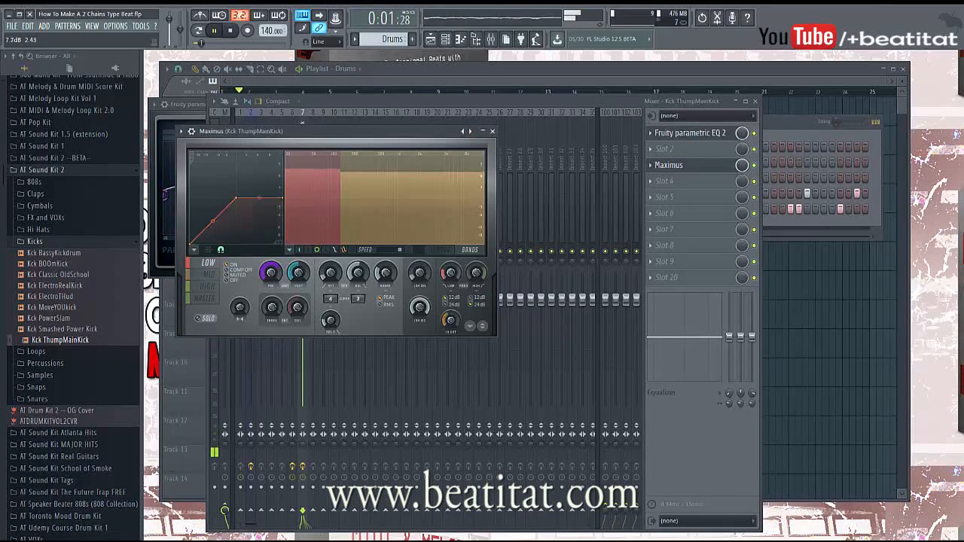
pyautogui.click(669, 165)
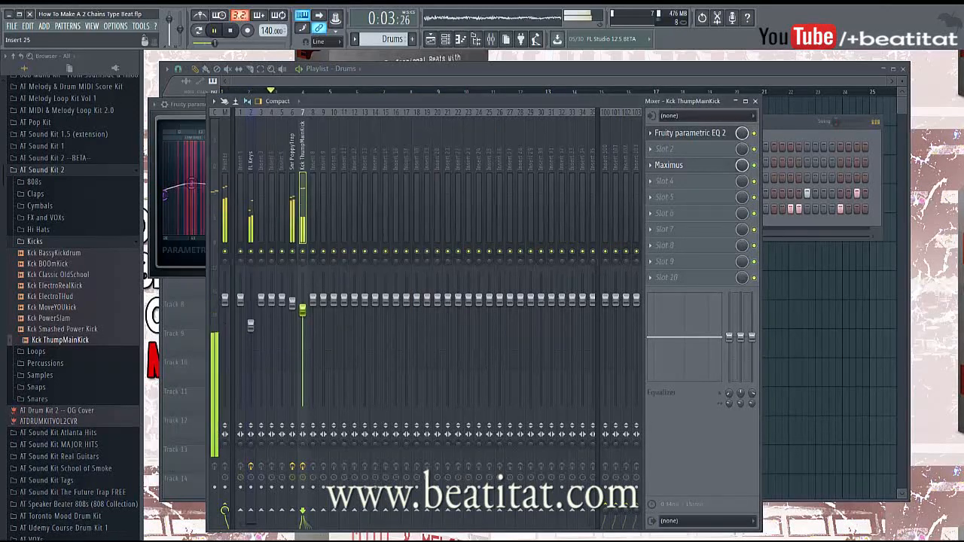
# Step: Balance the mixer by raising the kick slightly and lowering the snare and FL Keys, and close the mixer and kick EQ
pyautogui.moveTo(303, 309); pyautogui.dragTo(251, 336)
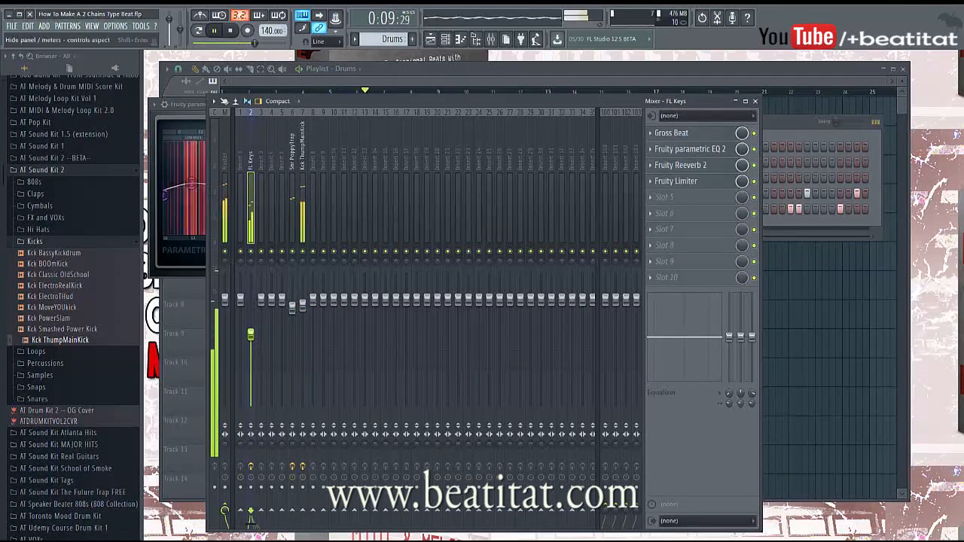
pyautogui.click(756, 101)
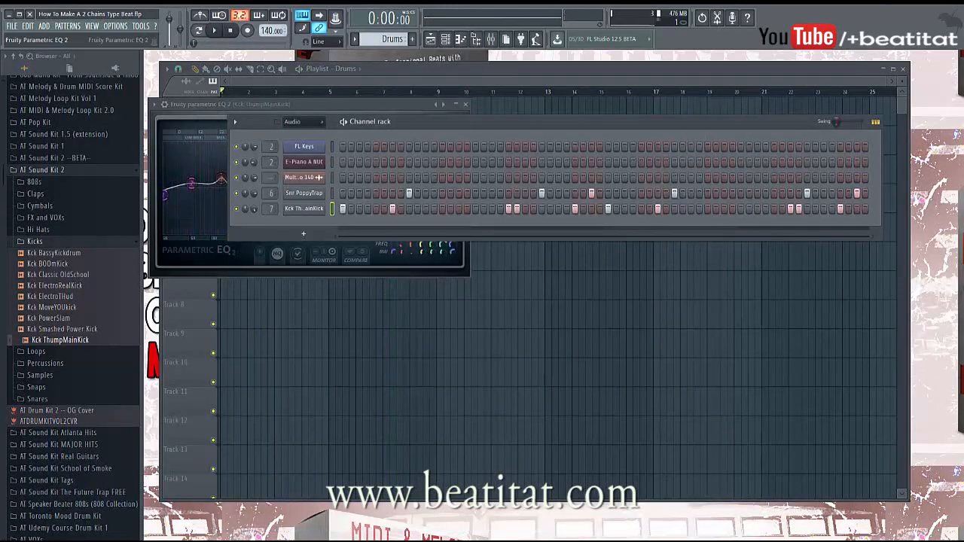
pyautogui.click(465, 104)
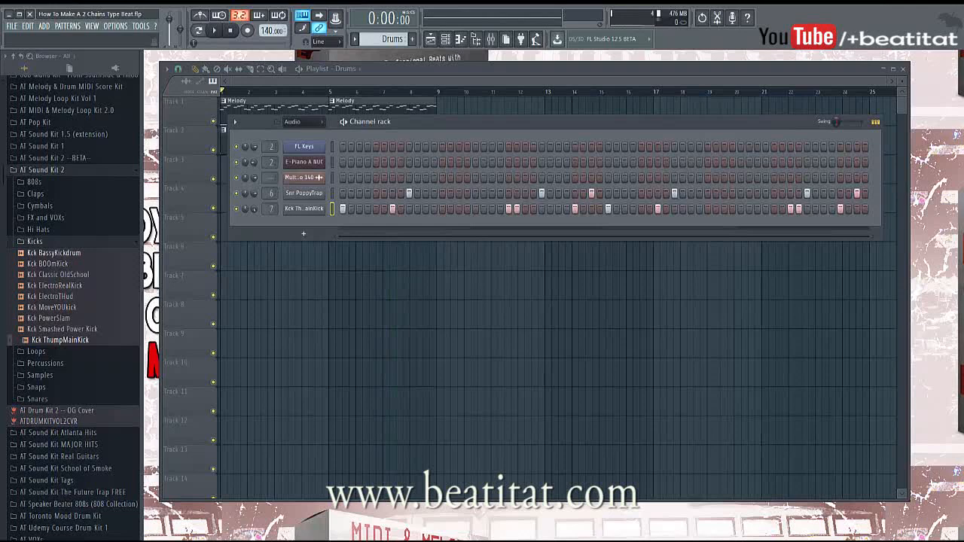
# Step: Add the Hat TrapHiHat sample from the AT Sound Kit 2 Hi Hats folder as a channel and fill every 2 steps
pyautogui.click(35, 242)
pyautogui.click(38, 230)
pyautogui.click(69, 263)
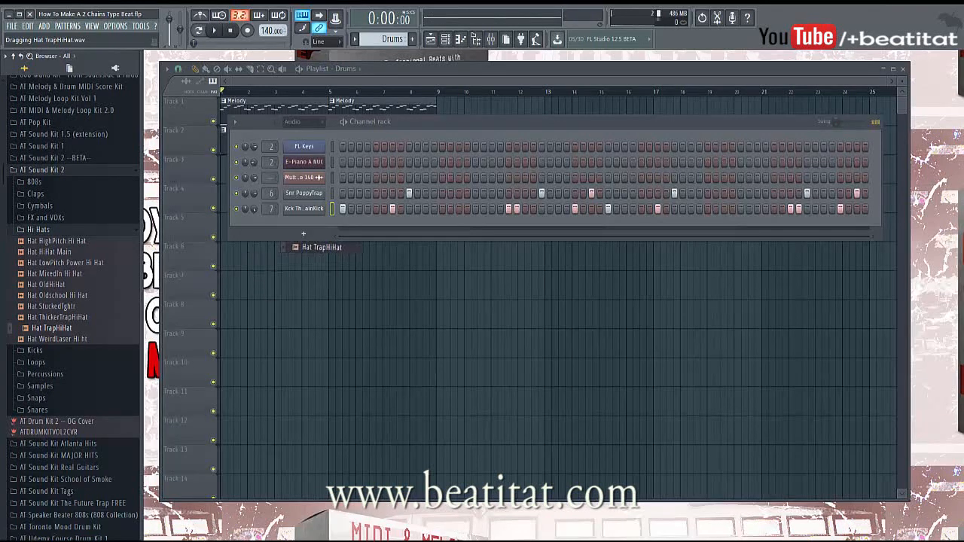
pyautogui.moveTo(304, 234); pyautogui.dragTo(324, 224)
pyautogui.rightClick(324, 224)
pyautogui.click(417, 257)
# Step: Send the Hat TrapHiHat steps to the piano roll, extend the notes with legato and clear the time selection
pyautogui.rightClick(324, 223)
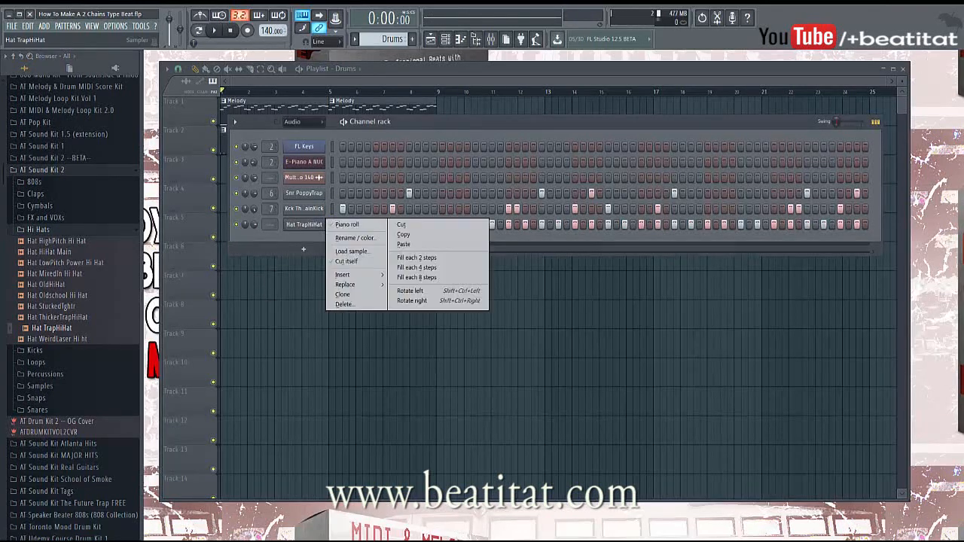
pyautogui.click(347, 224)
pyautogui.scroll(-10, 544, 211)
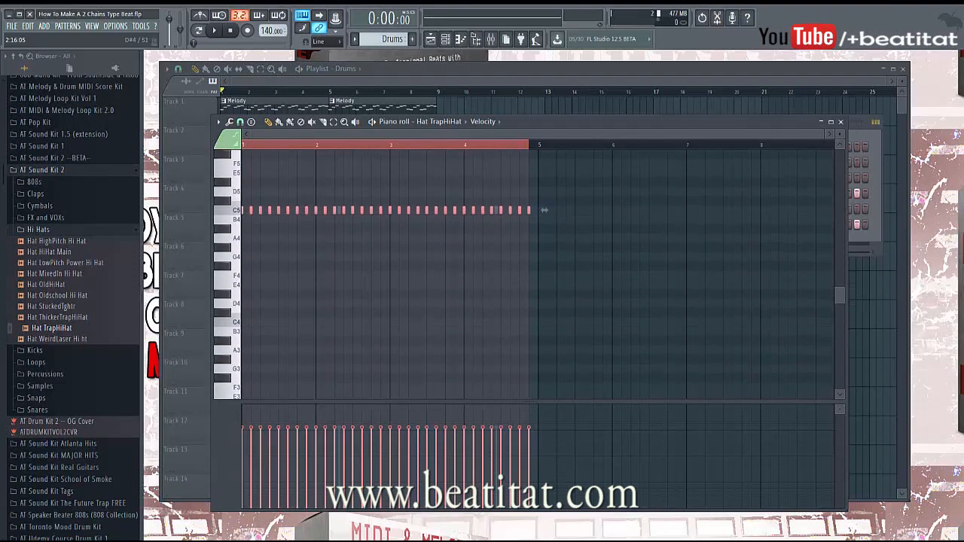
pyautogui.hotkey('ctrl', 'l')
pyautogui.hotkey('ctrl', 'd')
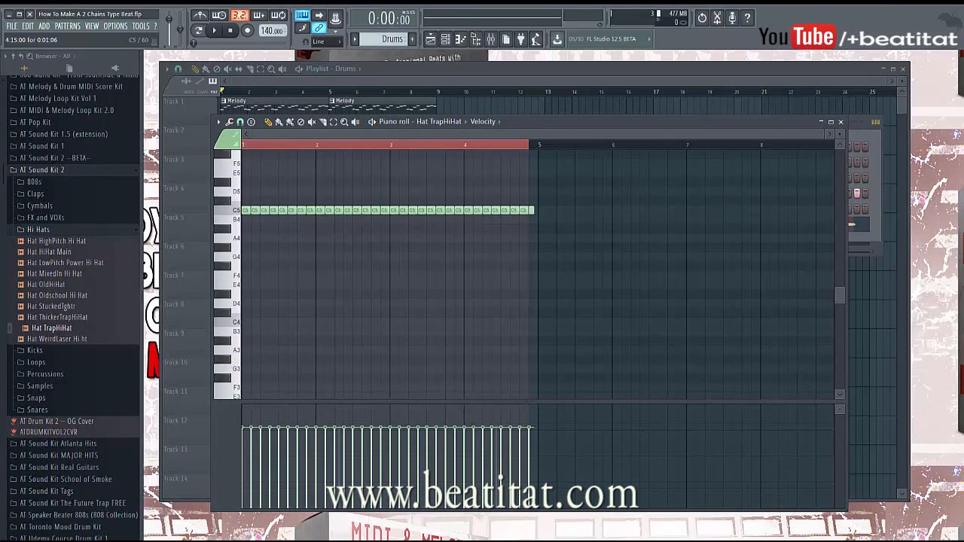
pyautogui.scroll(3, 535, 219)
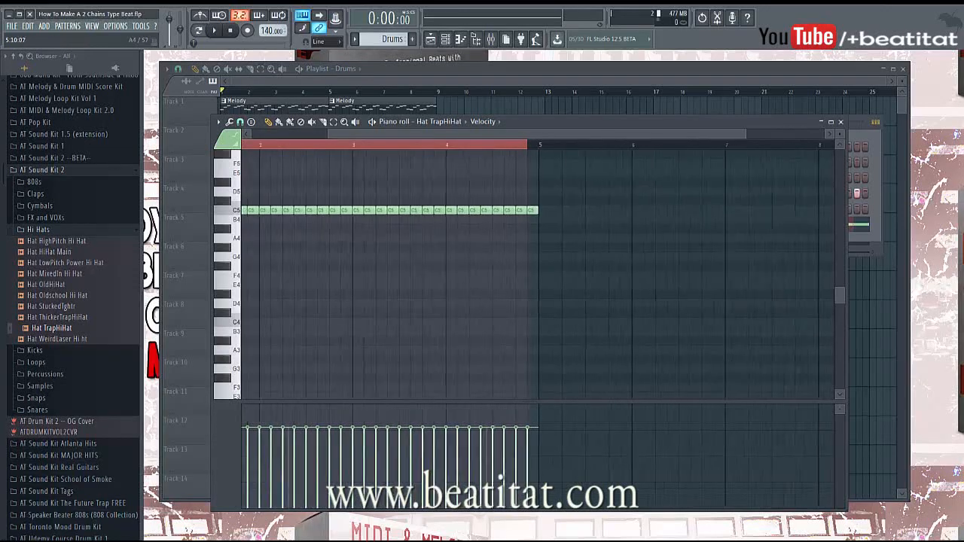
pyautogui.scroll(-2, 535, 220)
pyautogui.press('Escape')
pyautogui.click(531, 221)
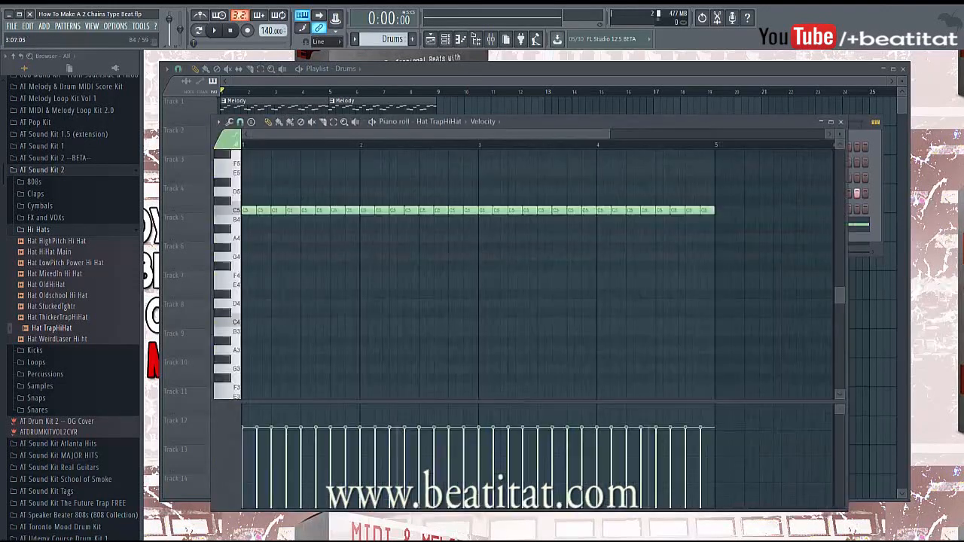
# Step: Set the piano roll snap to 1/2 step and turn the hi-hat note near the end of bar 1 into a short double hit
pyautogui.scroll(2, 266, 173)
pyautogui.moveTo(460, 134); pyautogui.dragTo(453, 134)
pyautogui.moveTo(527, 122)
pyautogui.mouseDown()
pyautogui.moveTo(511, 119)
pyautogui.moveTo(533, 104)
pyautogui.mouseUp()
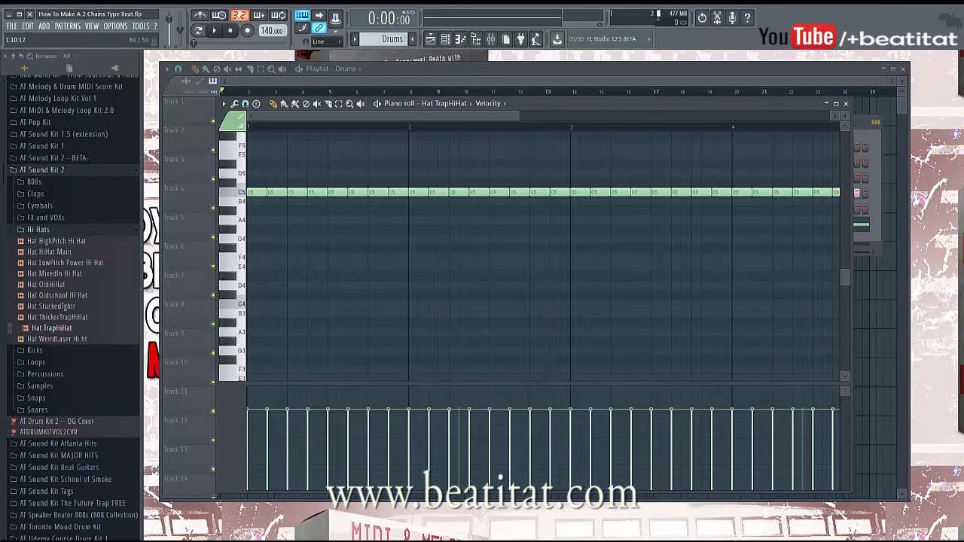
pyautogui.click(223, 103)
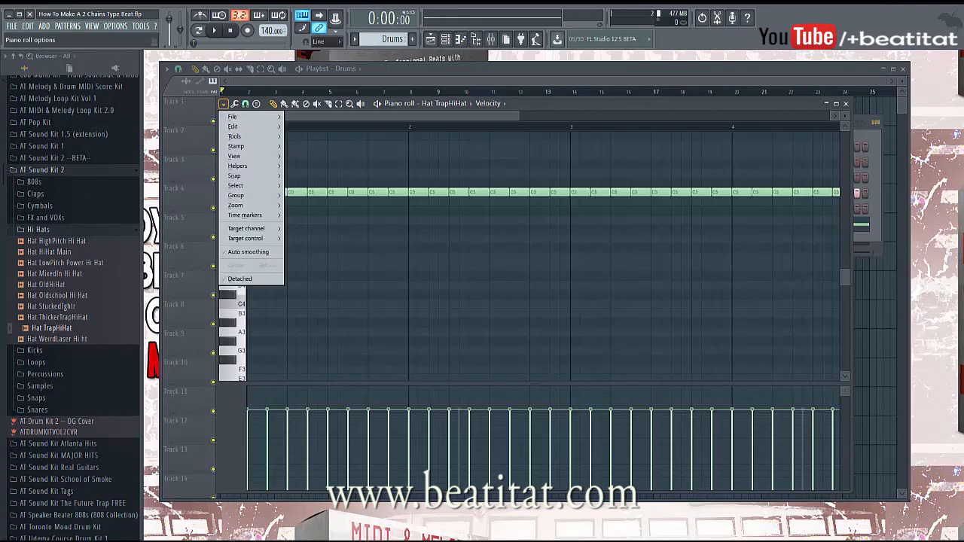
pyautogui.moveTo(235, 176)
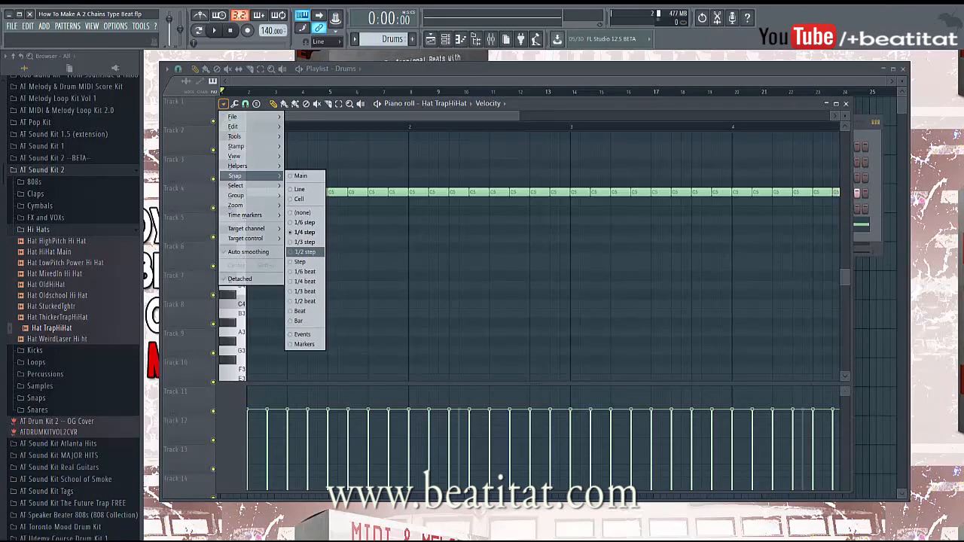
pyautogui.click(305, 252)
pyautogui.press('space')
pyautogui.moveTo(380, 193); pyautogui.dragTo(375, 192)
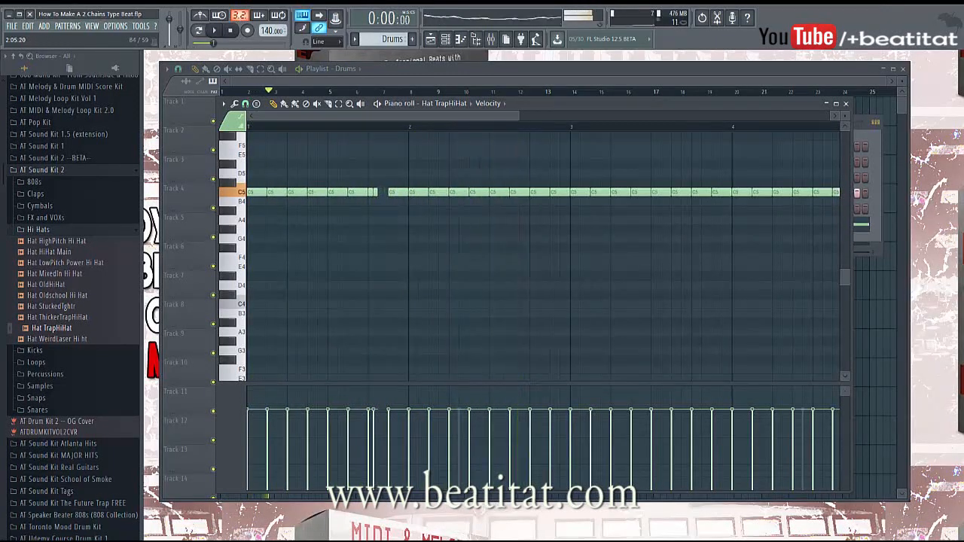
# Step: Try all hi-hat notes three semitones lower at A4 during playback and return them to C5
pyautogui.press('Down')
pyautogui.press('Down')
pyautogui.press('Down')
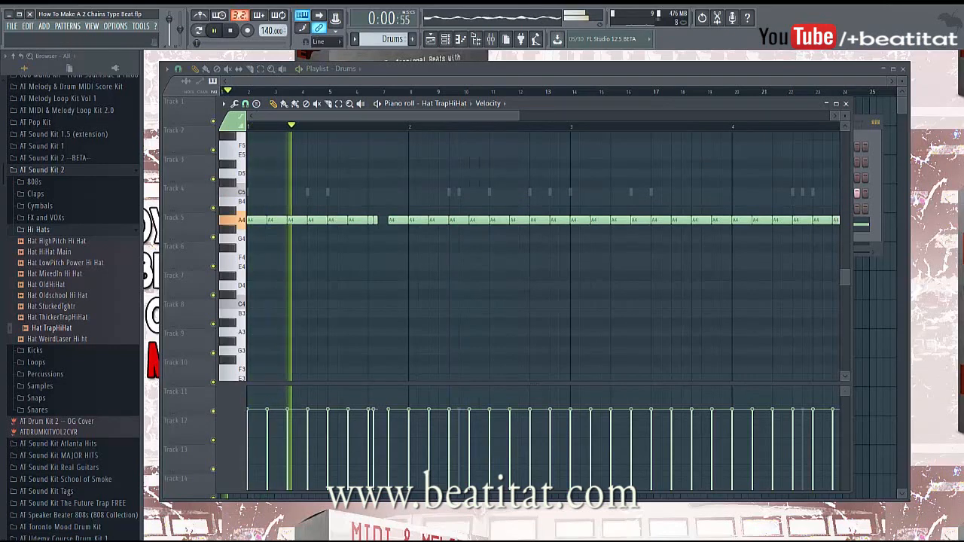
pyautogui.press('Up')
pyautogui.press('Up')
pyautogui.press('Up')
pyautogui.press('space')
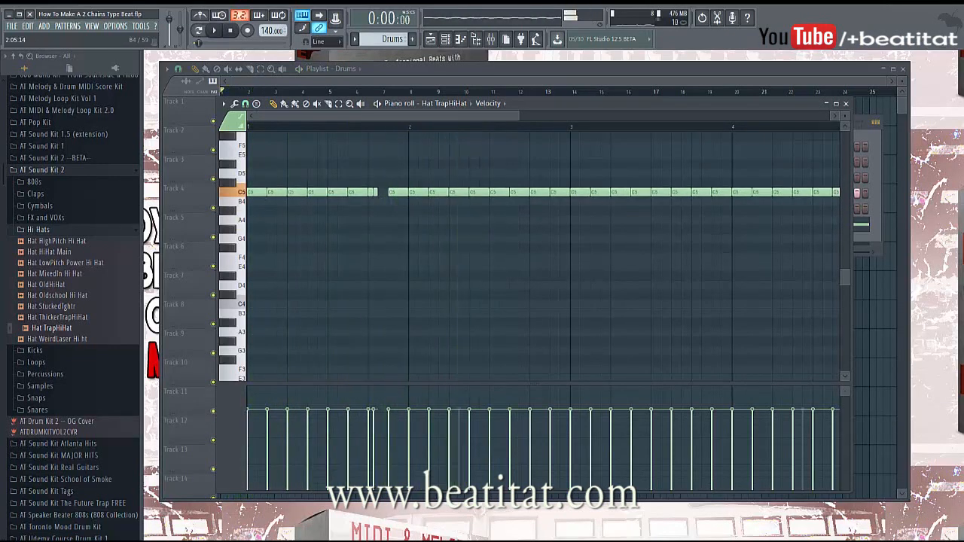
# Step: Replace the hi-hat channel's sample with Hat StuckedTghtr and reopen its piano roll during playback
pyautogui.press('Escape')
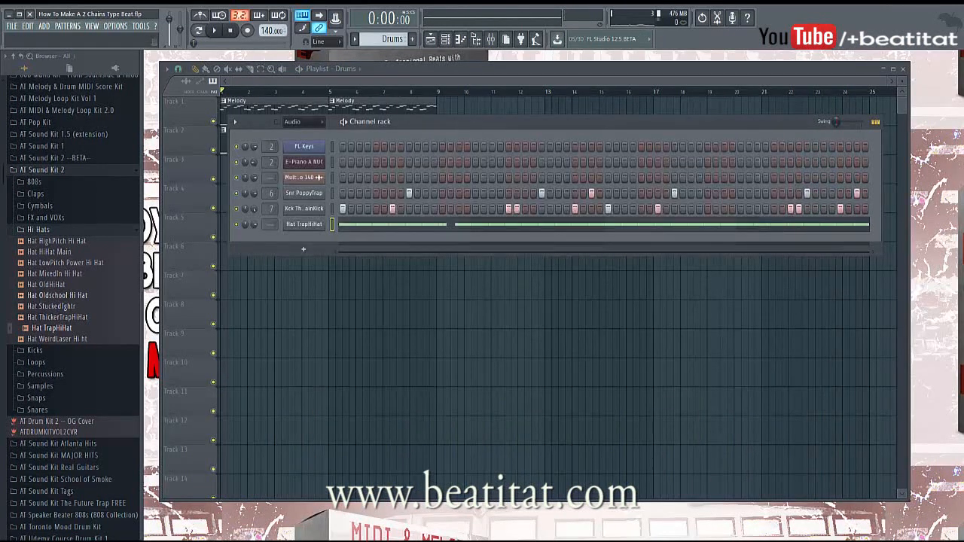
pyautogui.moveTo(249, 241); pyautogui.dragTo(298, 226)
pyautogui.press('space')
pyautogui.click(482, 224)
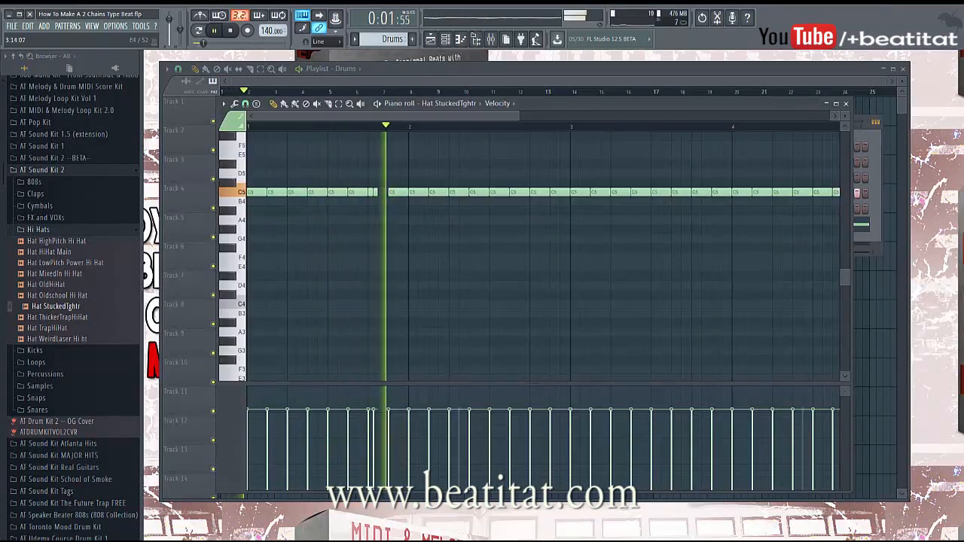
# Step: Add short hi-hat rolls in the second half of bar 2 and remove all hi-hat notes from bar 3 onward
pyautogui.press('space')
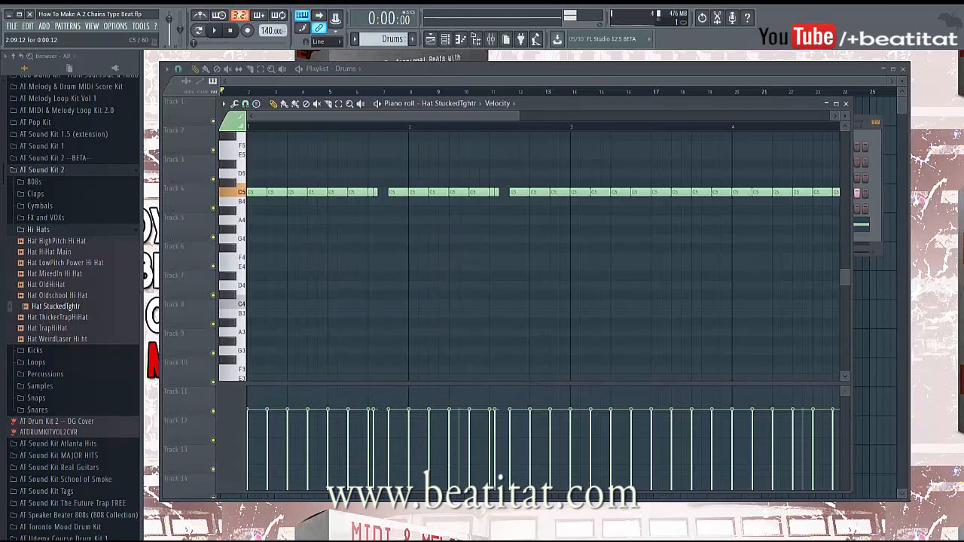
pyautogui.press('space')
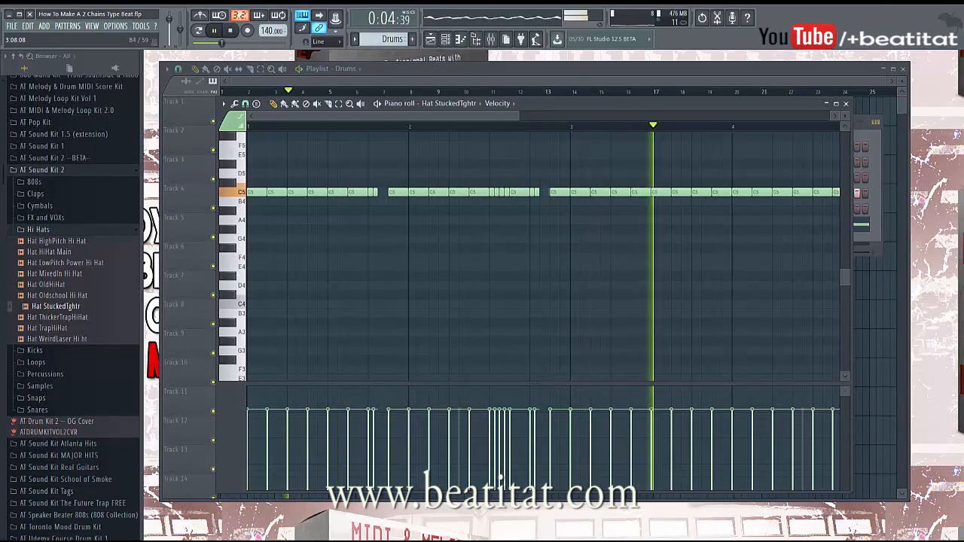
pyautogui.scroll(-2, 641, 211)
pyautogui.scroll(-1, 642, 211)
pyautogui.keyDown('ctrl'); pyautogui.moveTo(468, 204); pyautogui.dragTo(698, 192); pyautogui.keyUp('ctrl')
pyautogui.hotkey('ctrl', 'x')
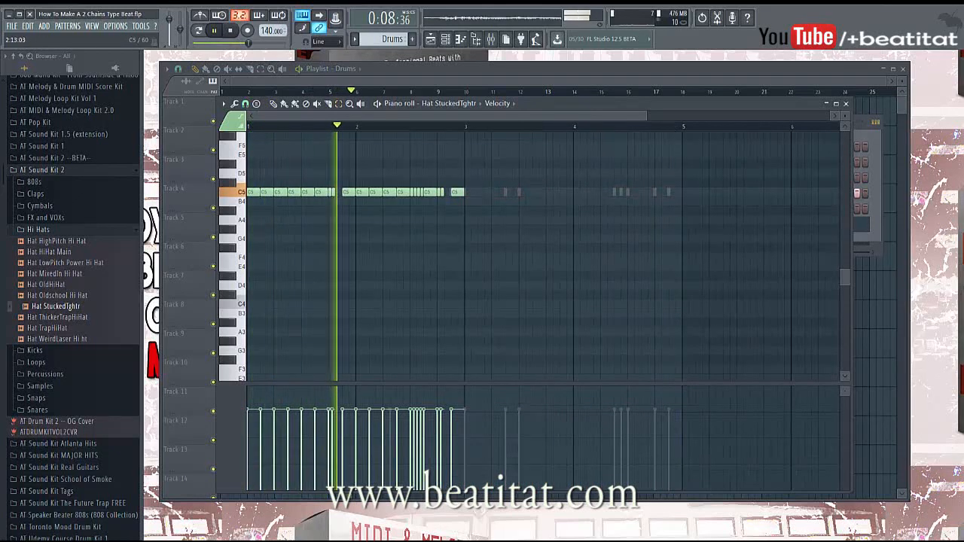
# Step: Duplicate the two-bar hi-hat pattern into bars 3 and 4 and delete the copied notes in the first part of bar 3
pyautogui.hotkey('ctrl', 'a')
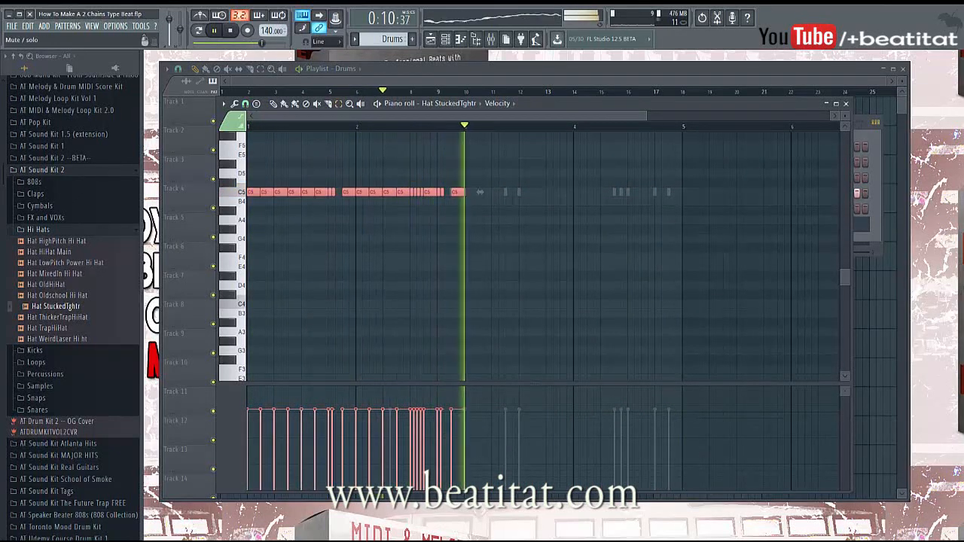
pyautogui.hotkey('ctrl', 'b')
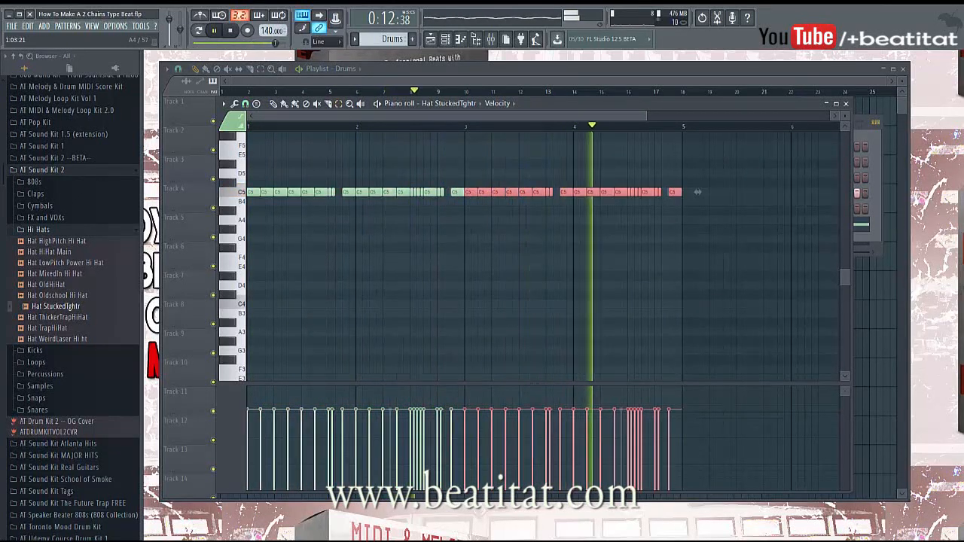
pyautogui.hotkey('ctrl', 'd')
pyautogui.moveTo(476, 183); pyautogui.dragTo(536, 195)
pyautogui.press('Delete')
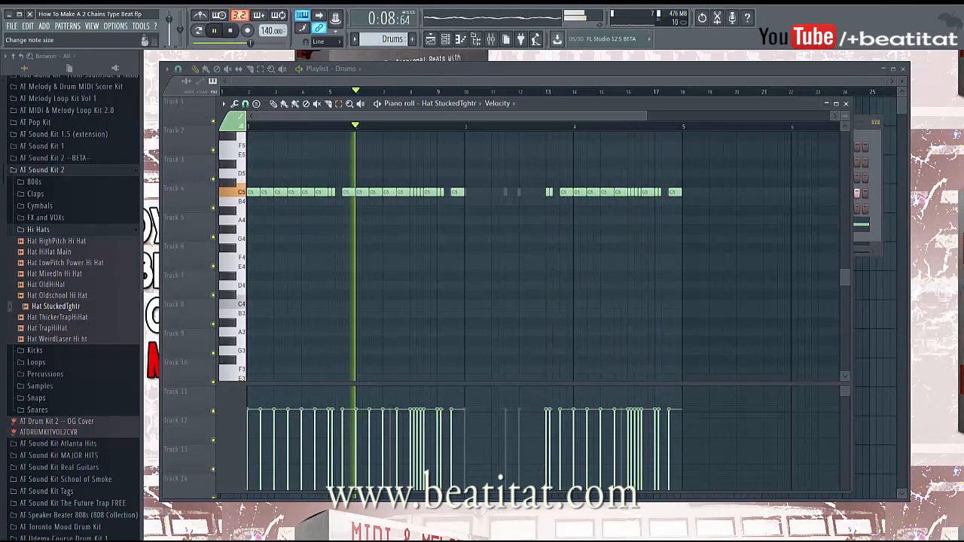
# Step: Assign the Hat StuckedTghtr channel to a free mixer track and move that track to position 7, beside the kick
pyautogui.press('F7')
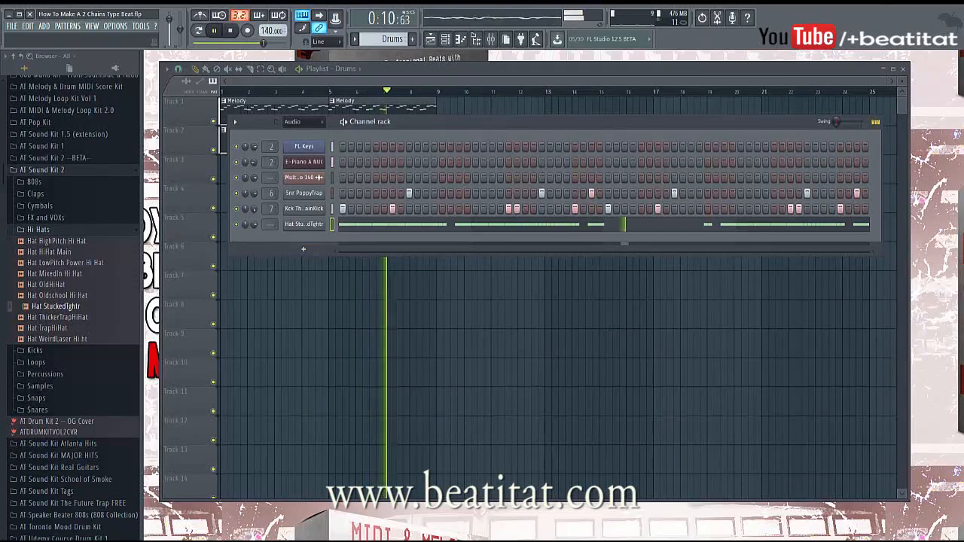
pyautogui.click(305, 225)
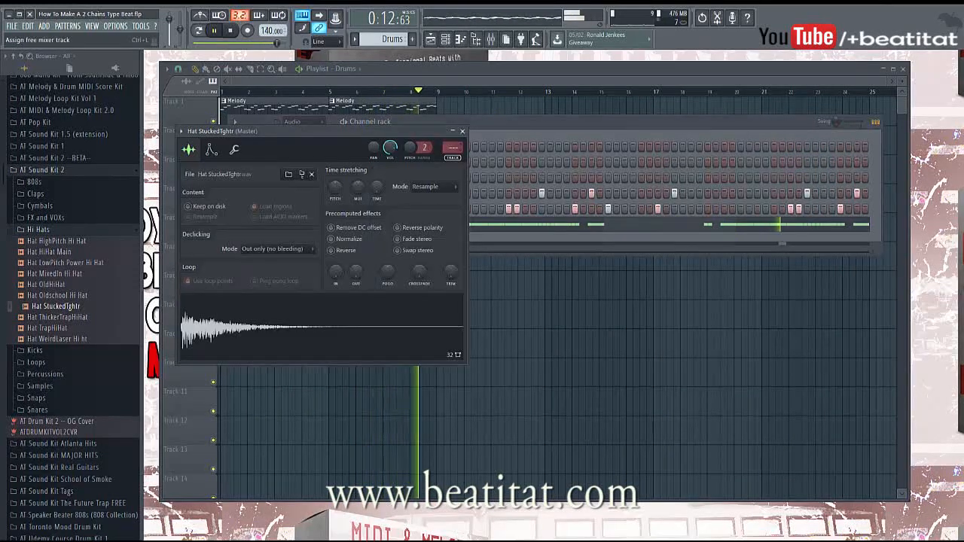
pyautogui.press('F9')
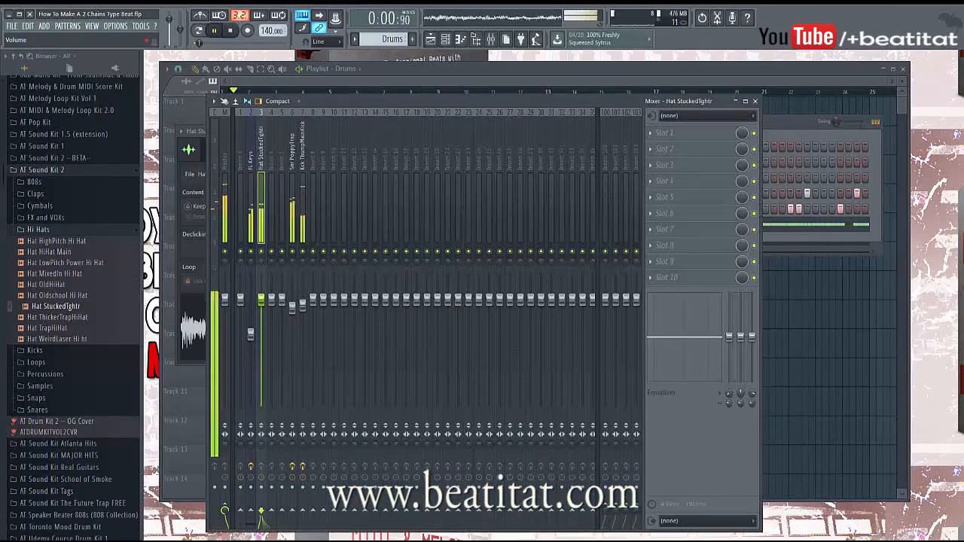
pyautogui.hotkey('alt', 'Right')
pyautogui.hotkey('alt', 'Right')
pyautogui.hotkey('alt', 'Right')
pyautogui.hotkey('alt', 'Right')
pyautogui.hotkey('alt', 'Right')
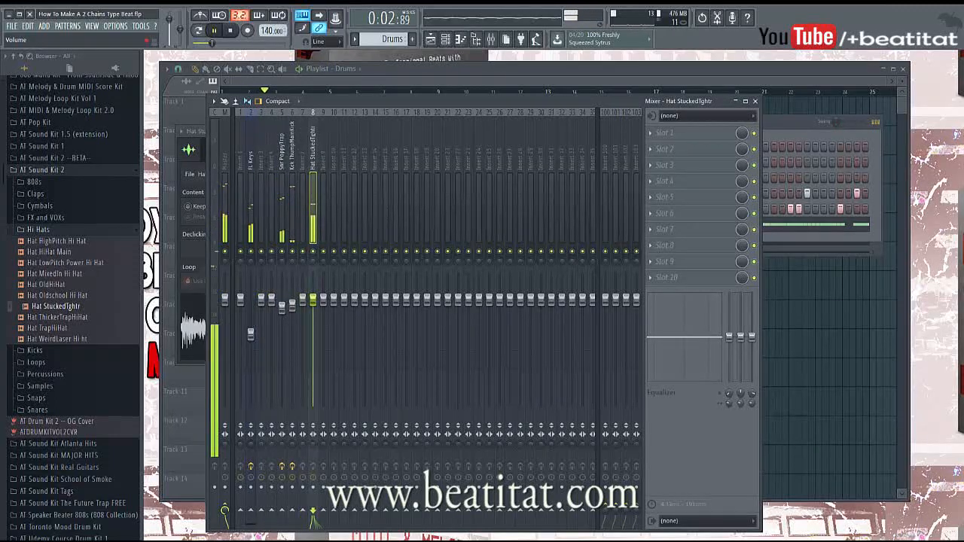
pyautogui.hotkey('alt', 'Left')
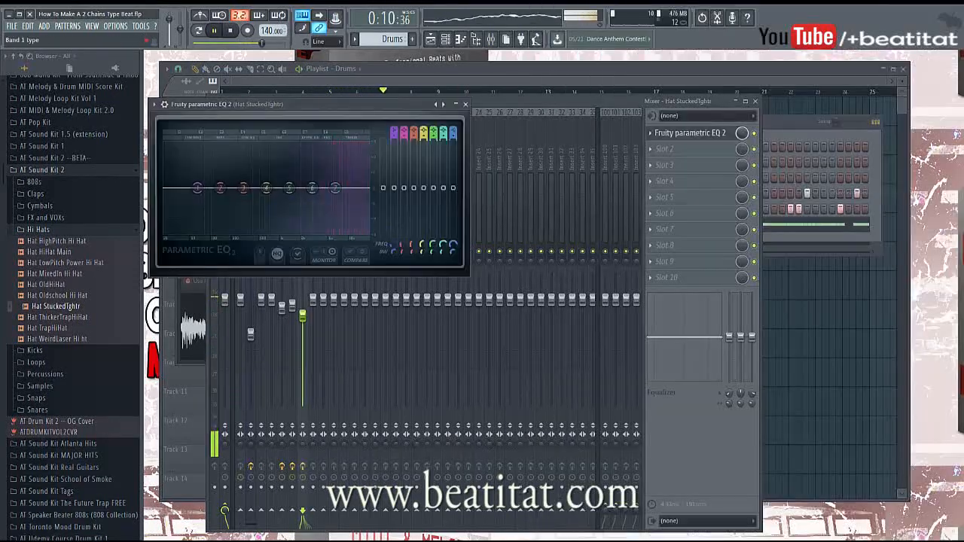
# Step: Cut the lows and slightly boost the highs in the hi-hat's Fruity parametric EQ 2, and load Fruity Reeverb 2 in slot 2
pyautogui.moveTo(198, 188); pyautogui.dragTo(367, 188)
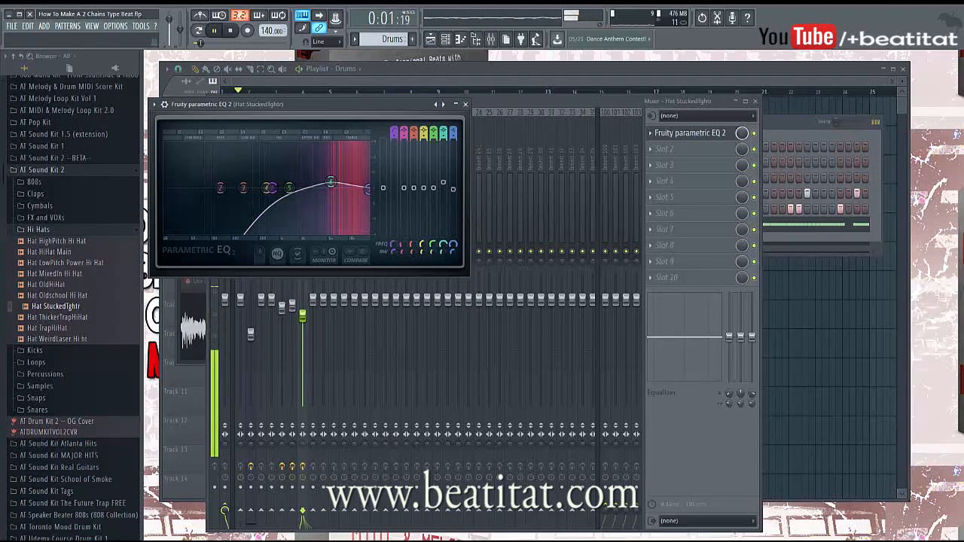
pyautogui.press('Escape')
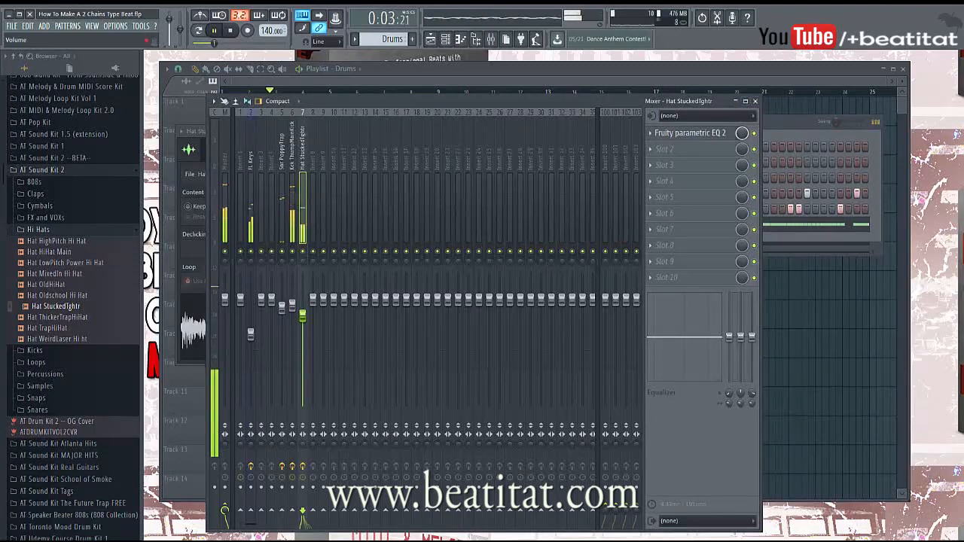
pyautogui.click(663, 148)
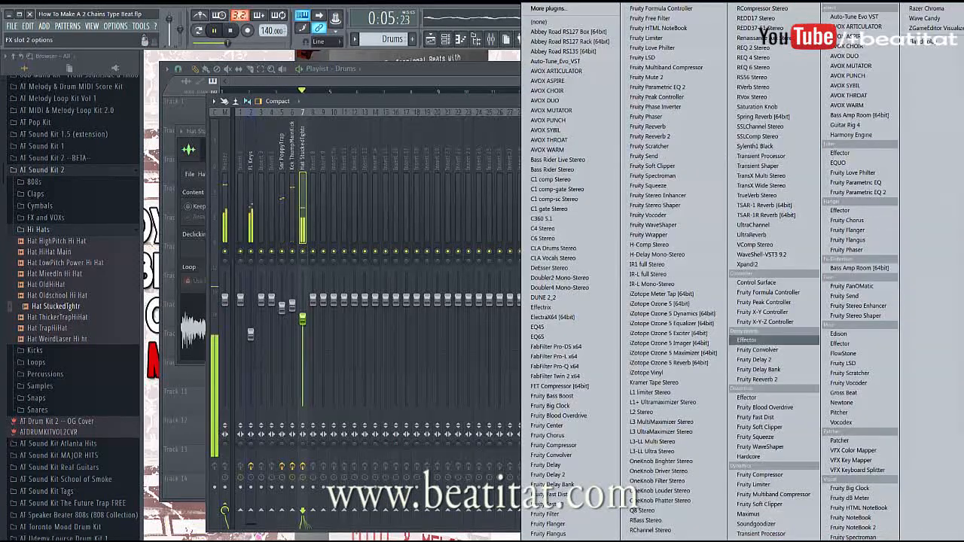
pyautogui.click(760, 378)
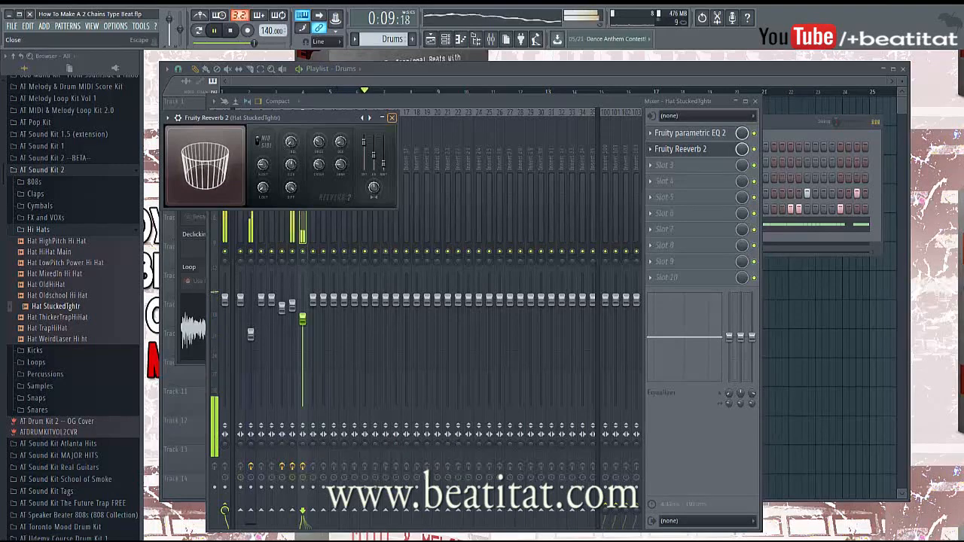
pyautogui.click(680, 148)
pyautogui.press('F9')
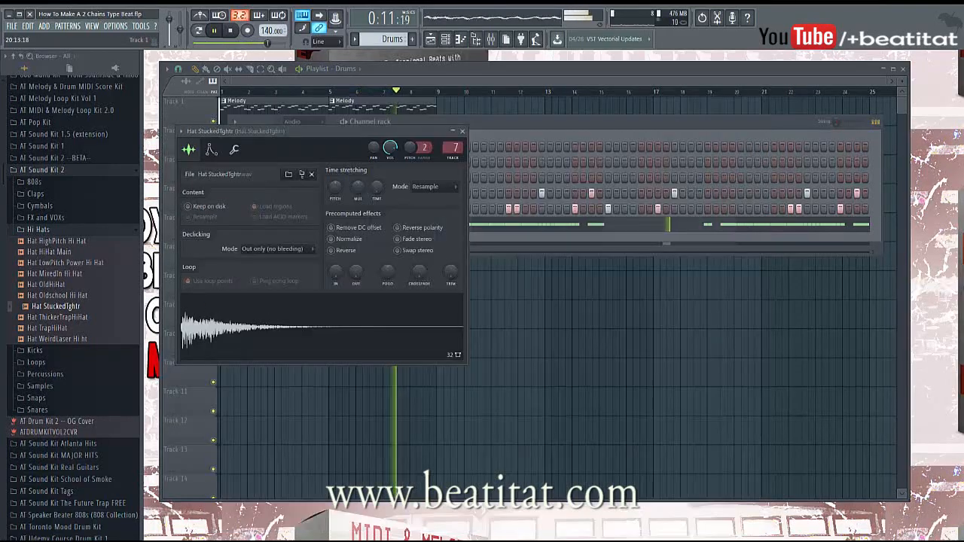
# Step: Cut the hi-hat notes out of the Drums pattern and create a new pattern named Hi Hats
pyautogui.press('F5')
pyautogui.press('space')
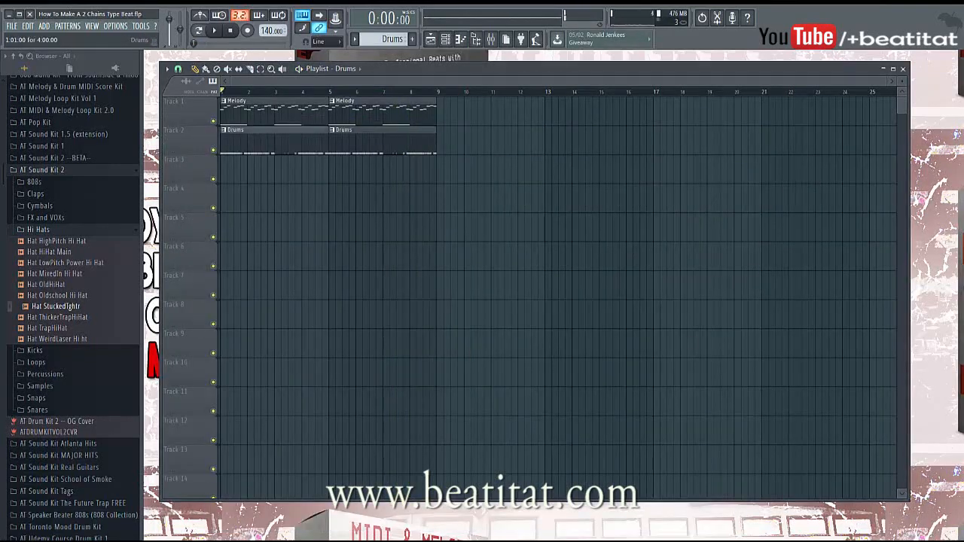
pyautogui.click(223, 129)
pyautogui.click(249, 188)
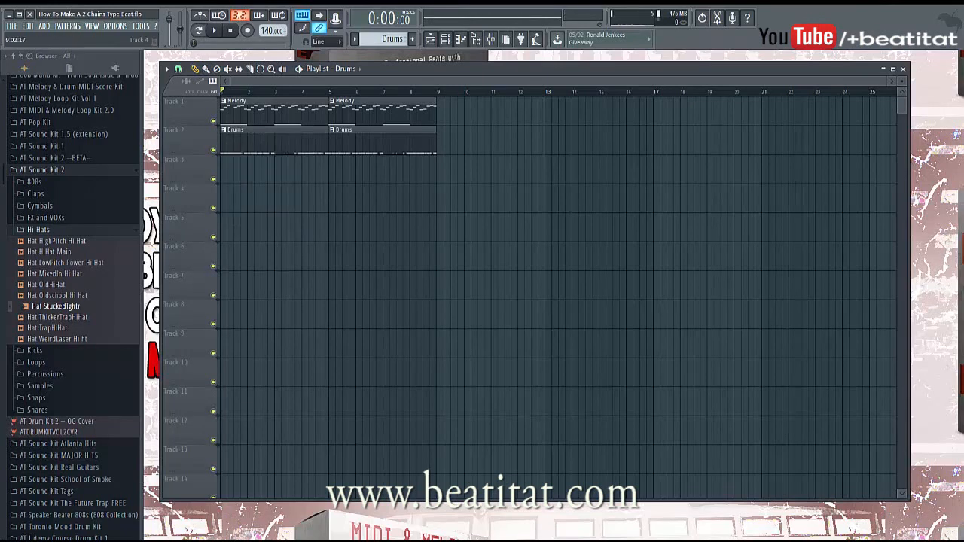
pyautogui.press('F6')
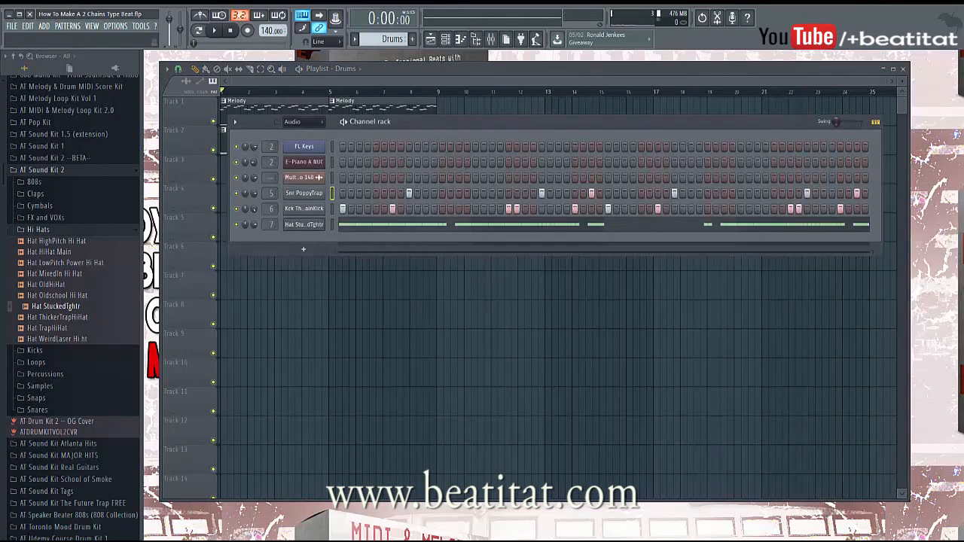
pyautogui.press('F6')
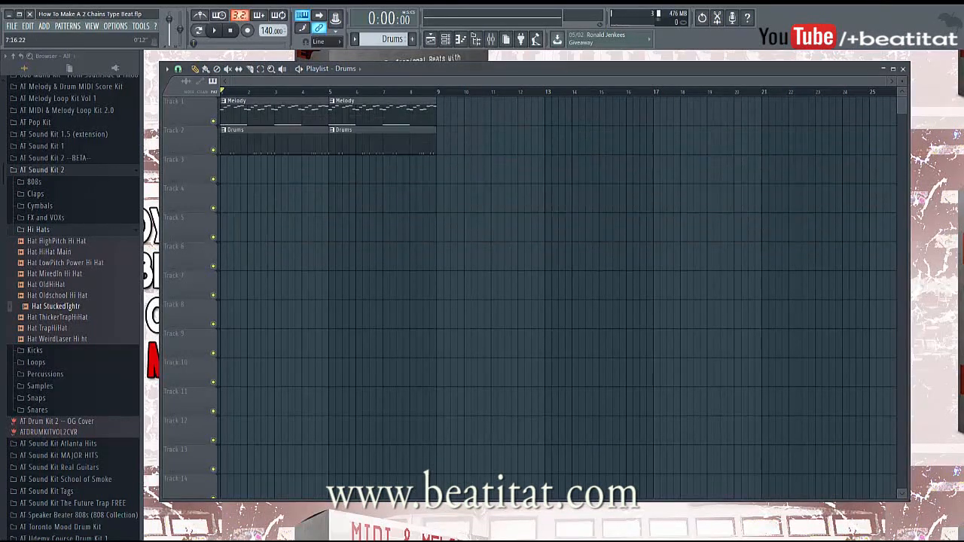
pyautogui.press('F4')
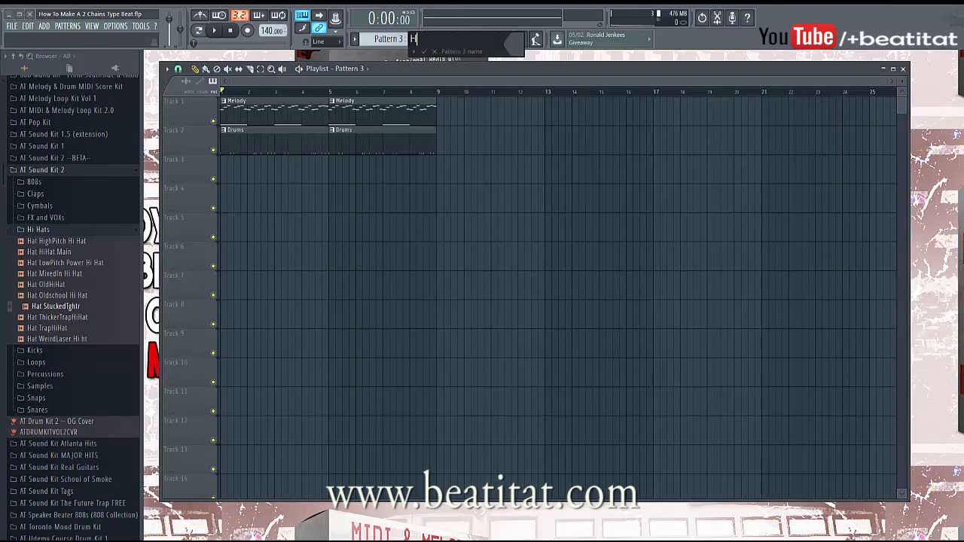
pyautogui.write('Hi Hats')
pyautogui.press('Return')
# Step: Place a Hi Hats clip at bar 5 on Track 4 and paste the cut hi-hat notes into its pattern
pyautogui.click(341, 197)
pyautogui.moveTo(354, 200); pyautogui.dragTo(444, 200)
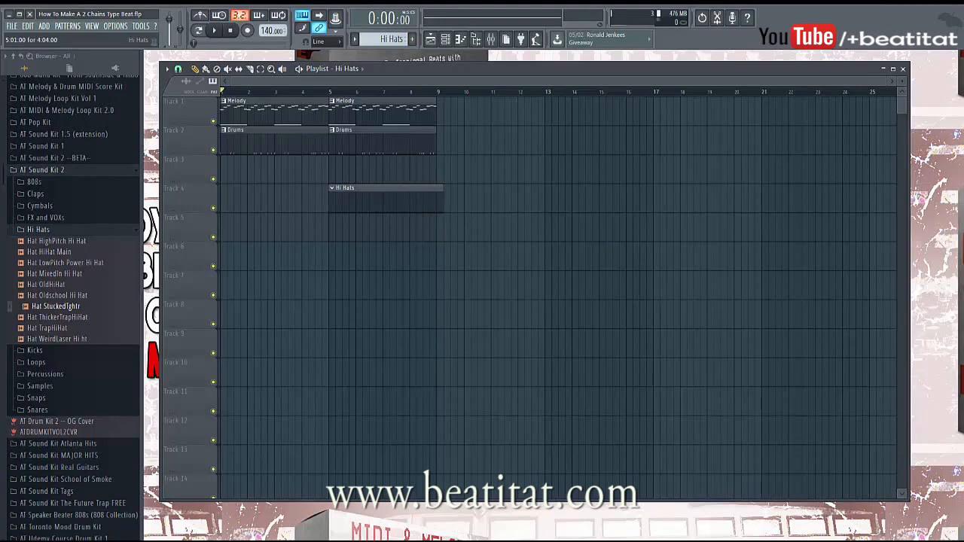
pyautogui.press('F6')
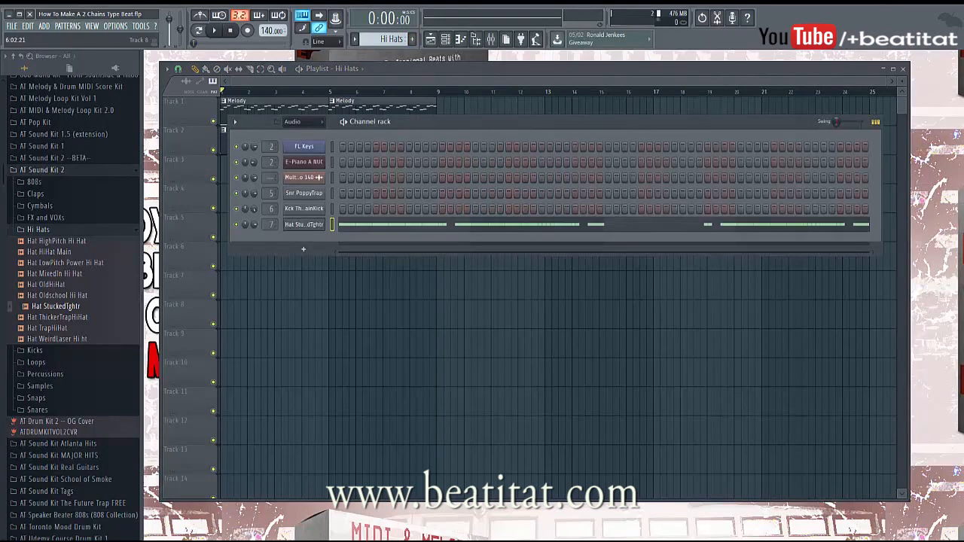
pyautogui.press('F6')
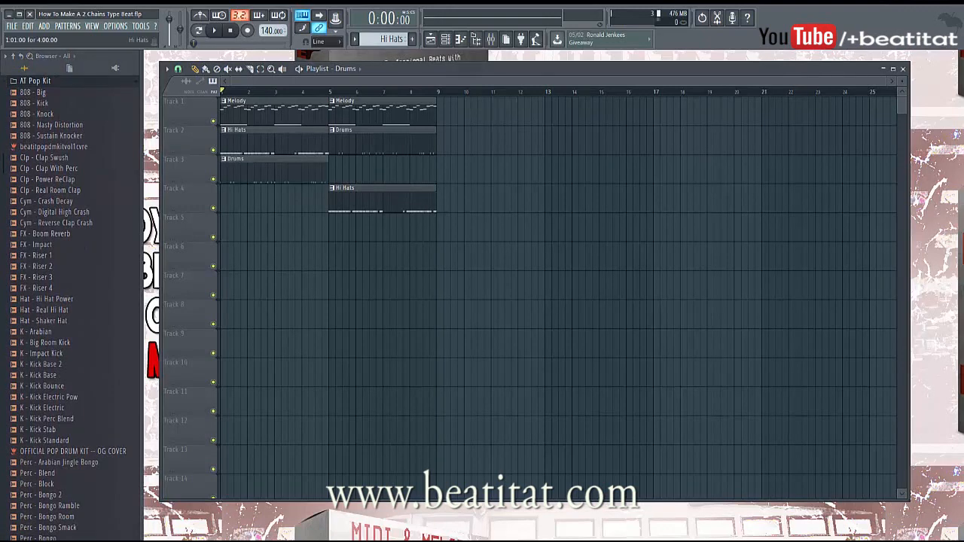
# Step: Return the first Drums clip to Track 2 and place a Hi Hats clip at bar 1 on Track 3
pyautogui.press('Delete')
pyautogui.moveTo(241, 159); pyautogui.dragTo(235, 130)
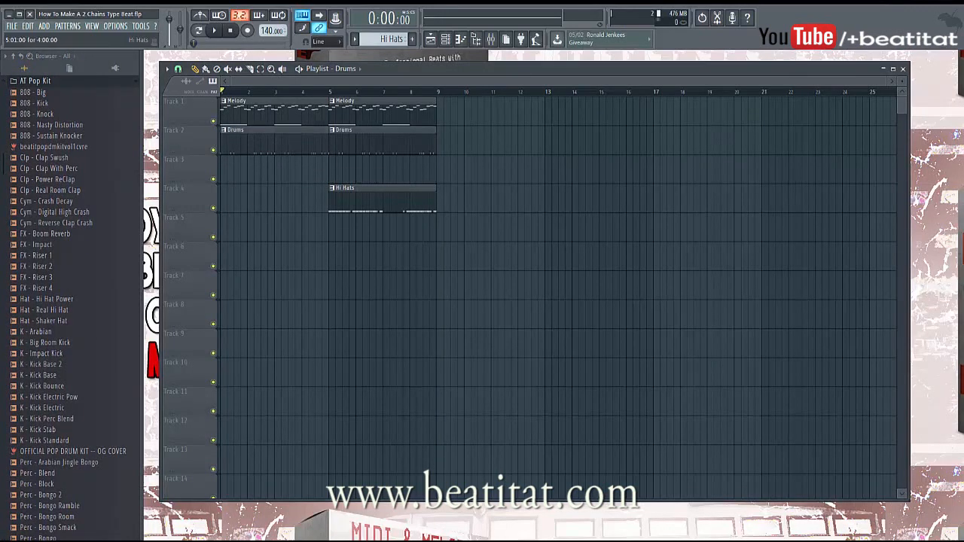
pyautogui.click(226, 168)
# Step: Make the Hi Hats clip at bar 5 unique and fill the bar 3 gap in the original Hi Hats pattern with notes
pyautogui.click(331, 187)
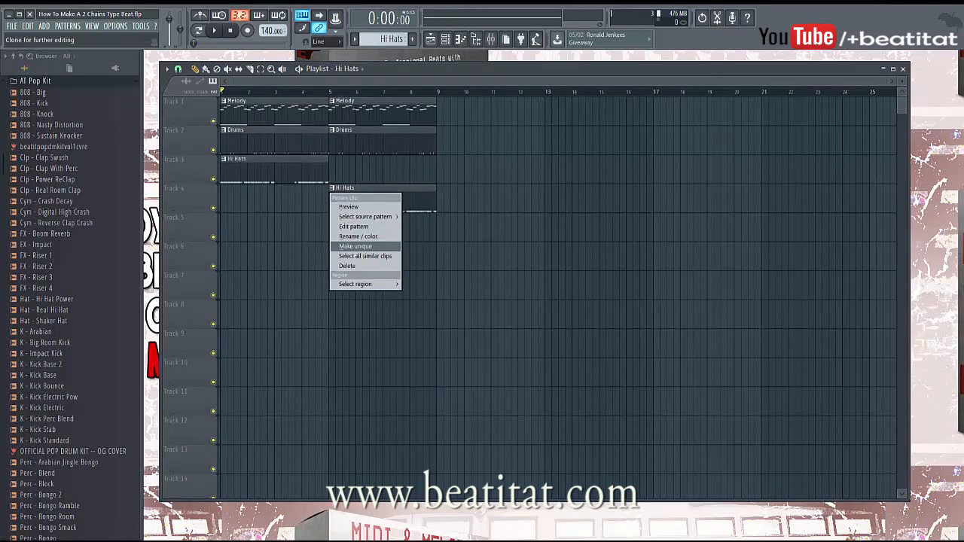
pyautogui.click(355, 248)
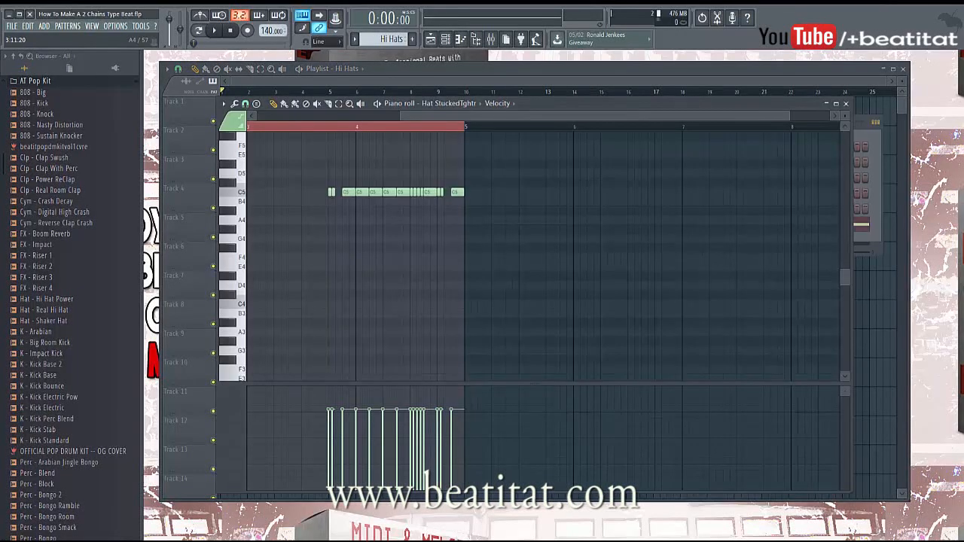
pyautogui.scroll(-3, 320, 220)
pyautogui.moveTo(320, 193); pyautogui.dragTo(399, 194)
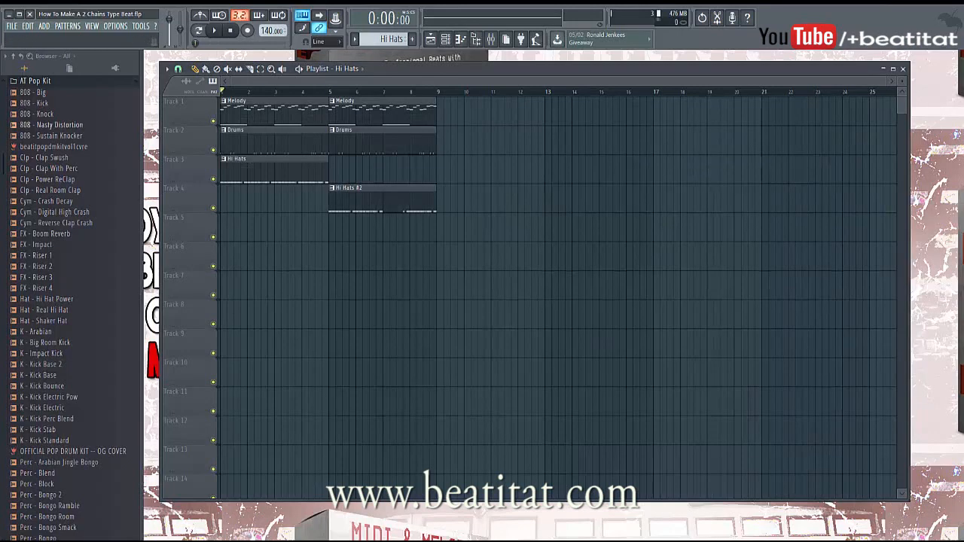
# Step: Play the song and move the Hi Hats clips down to Tracks 5 and 6 and the Drums clips to Track 4
pyautogui.press('space')
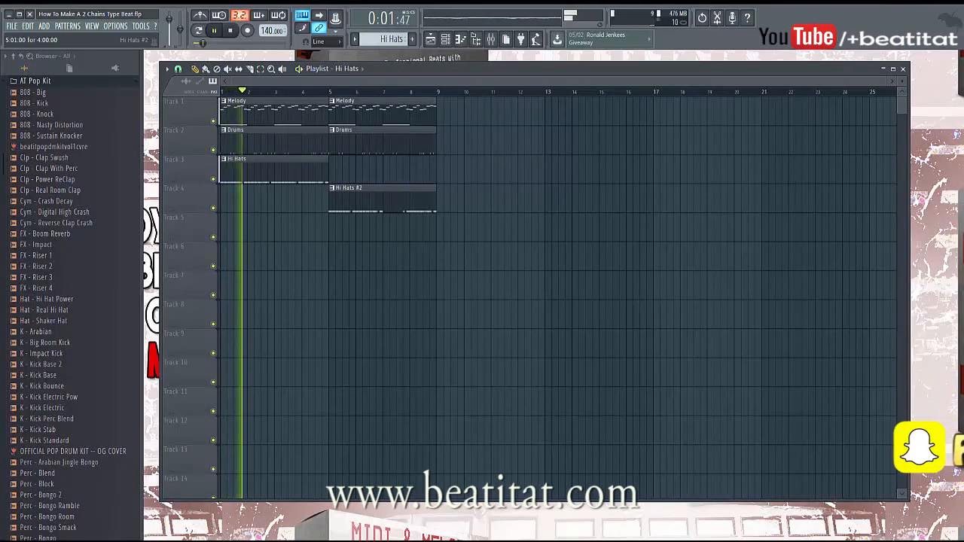
pyautogui.moveTo(226, 155); pyautogui.dragTo(397, 258)
pyautogui.click(301, 173)
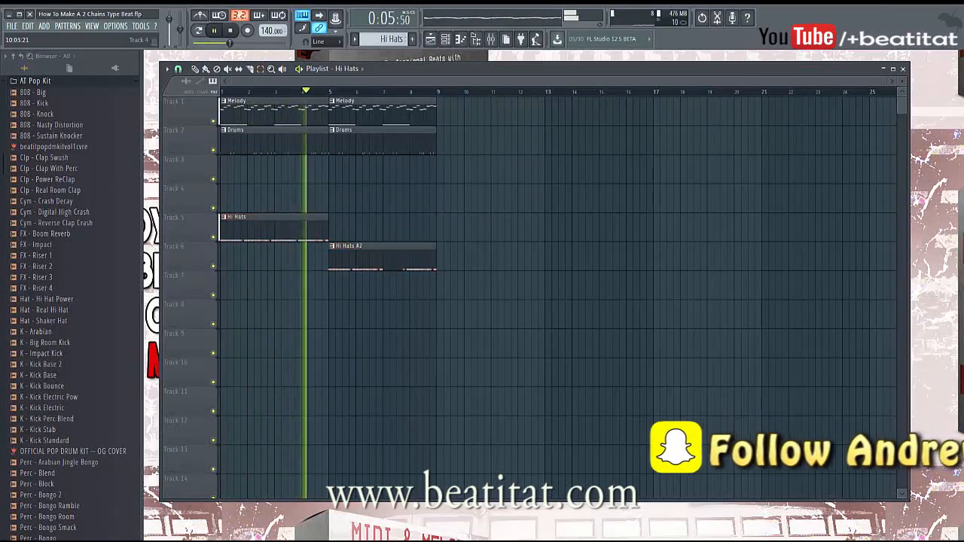
pyautogui.moveTo(226, 126); pyautogui.dragTo(397, 201)
pyautogui.click(286, 166)
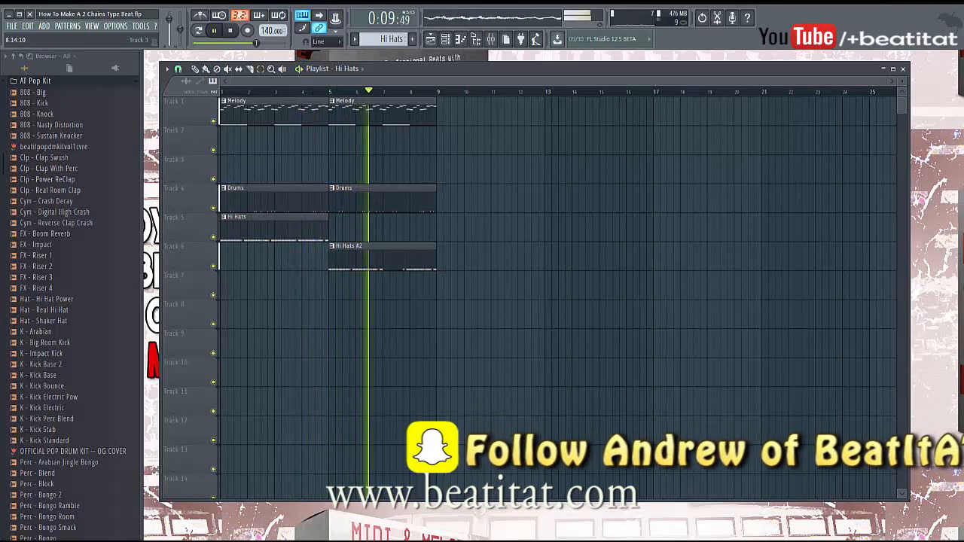
# Step: Stop playback and look through the AT Pop Kit samples for a sound to add to the Drums pattern
pyautogui.press('F7')
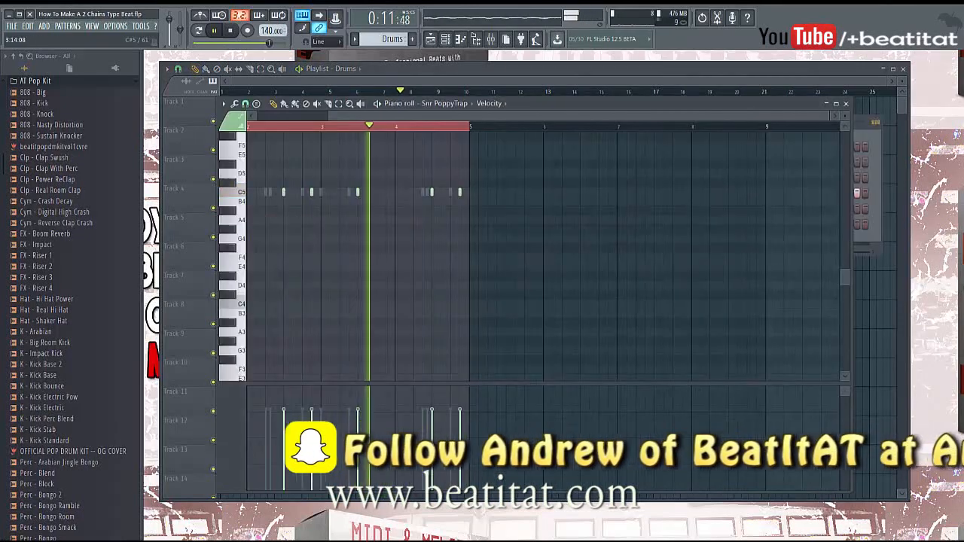
pyautogui.press('F6')
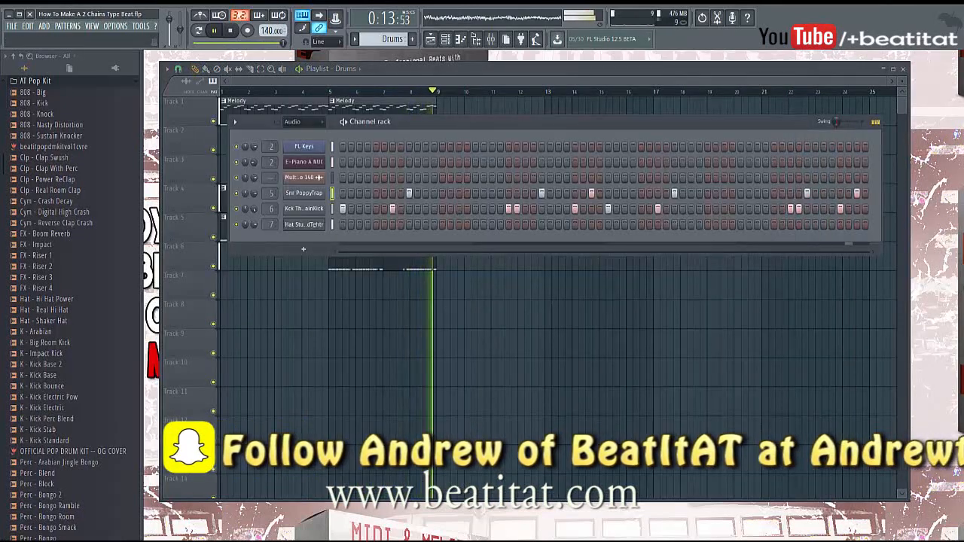
pyautogui.scroll(5, 72, 301)
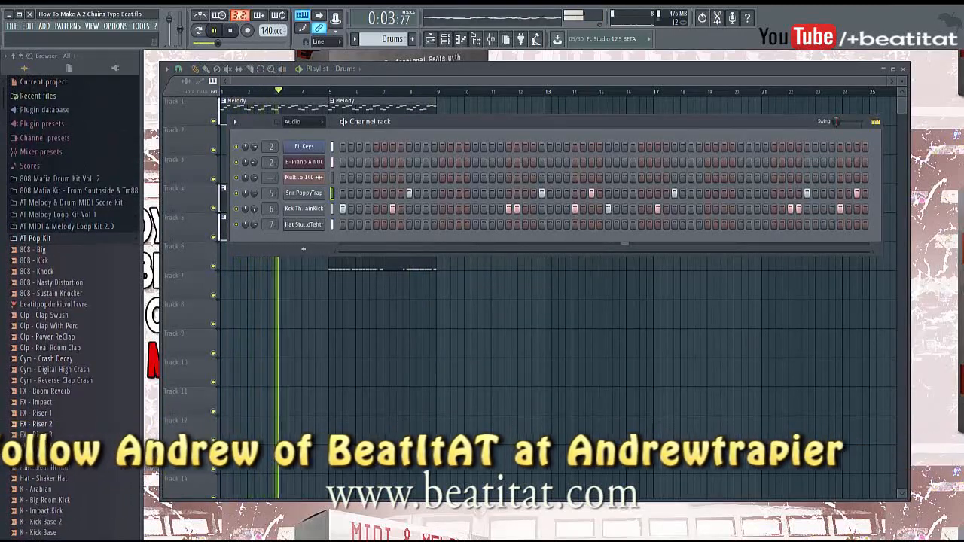
pyautogui.scroll(-2, 72, 301)
pyautogui.scroll(-7, 72, 302)
pyautogui.press('space')
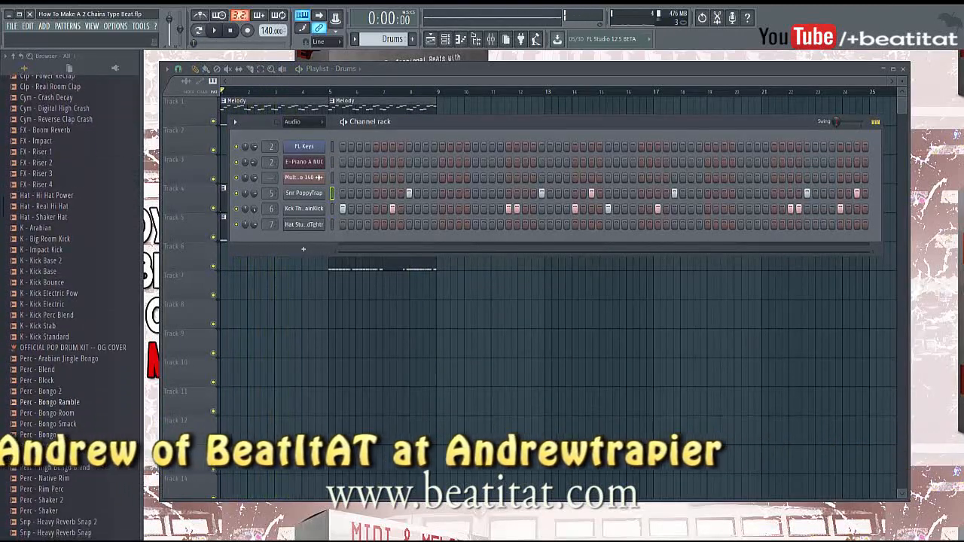
pyautogui.scroll(-1, 72, 302)
pyautogui.click(37, 437)
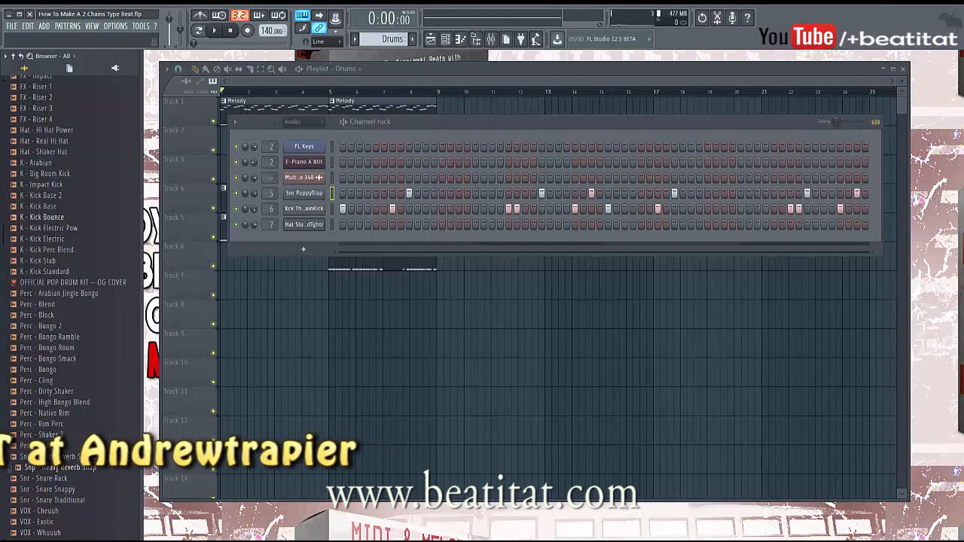
pyautogui.scroll(7, 71, 301)
pyautogui.scroll(1, 60, 303)
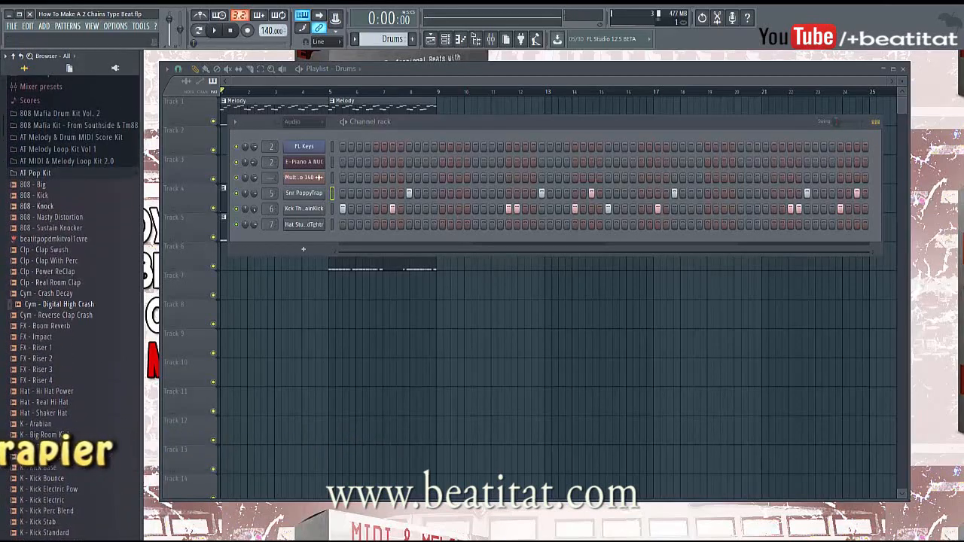
# Step: Add Cym - Cymbal 1 from AT Sound Kit 1 as a new channel and place a hit on the first step
pyautogui.click(37, 174)
pyautogui.click(41, 197)
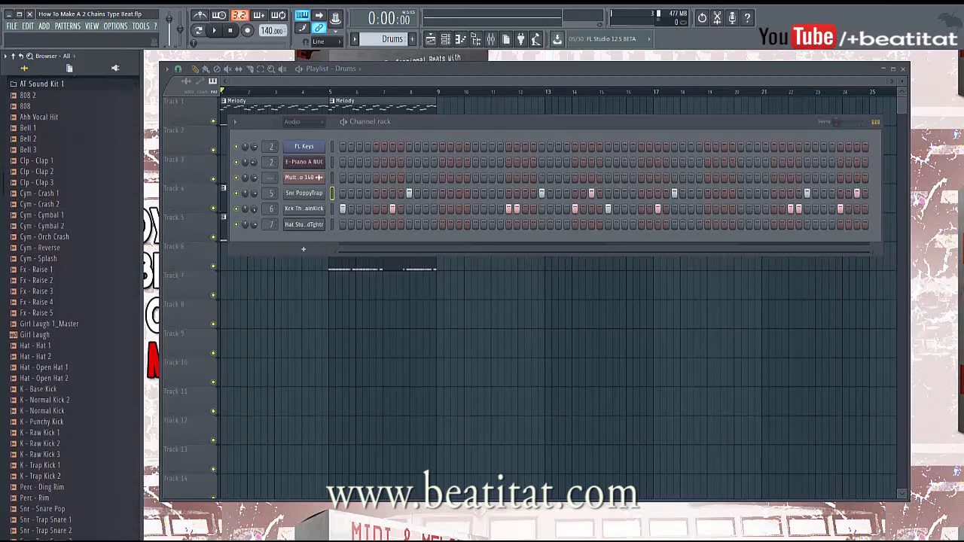
pyautogui.click(45, 211)
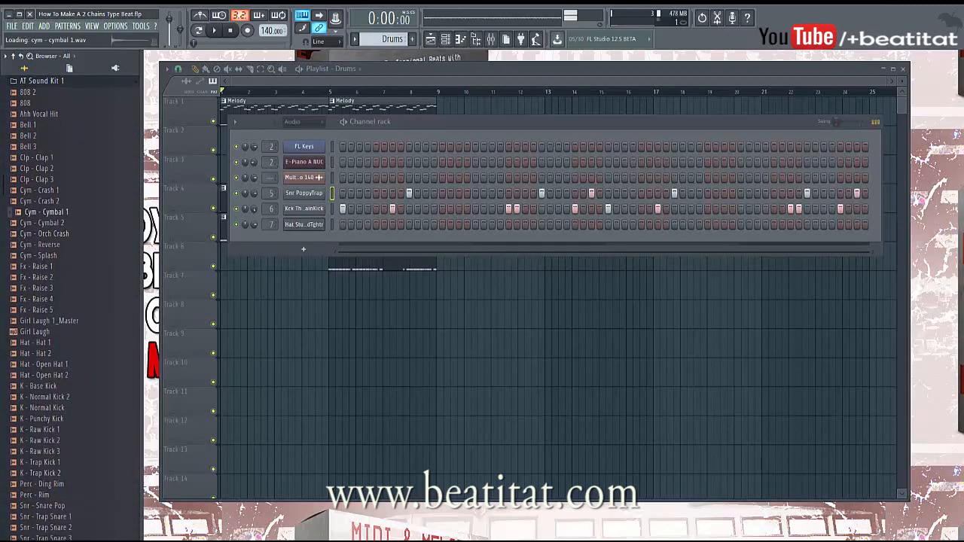
pyautogui.moveTo(45, 212); pyautogui.dragTo(323, 254)
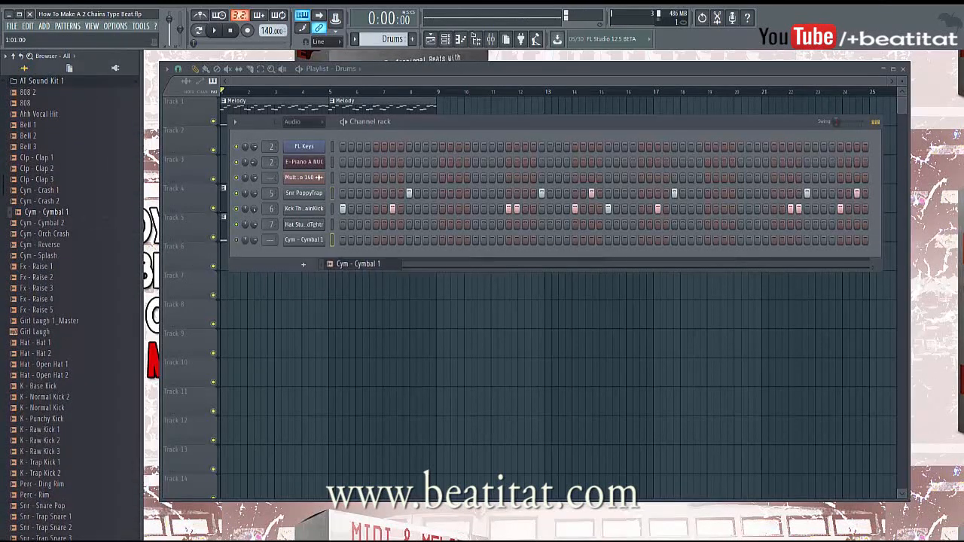
# Step: Assign the Cym - Cymbal 1 channel to mixer track 4 and lower that track's volume slightly during playback
pyautogui.click(304, 240)
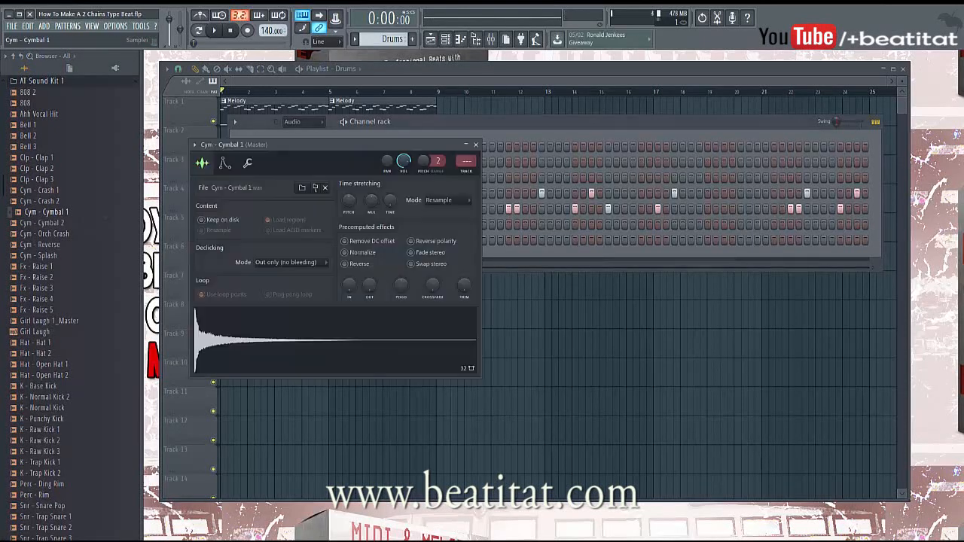
pyautogui.hotkey('ctrl', 'l')
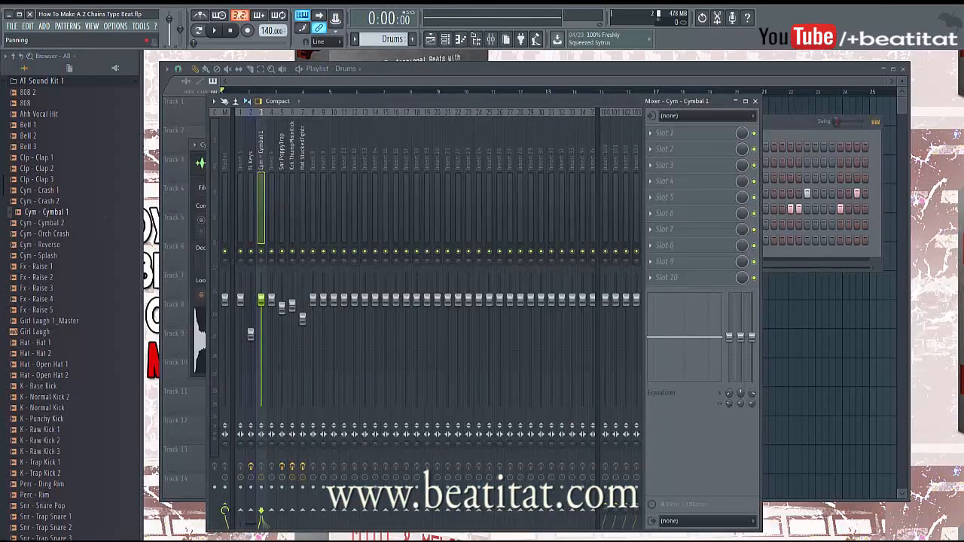
pyautogui.hotkey('alt', 'Right')
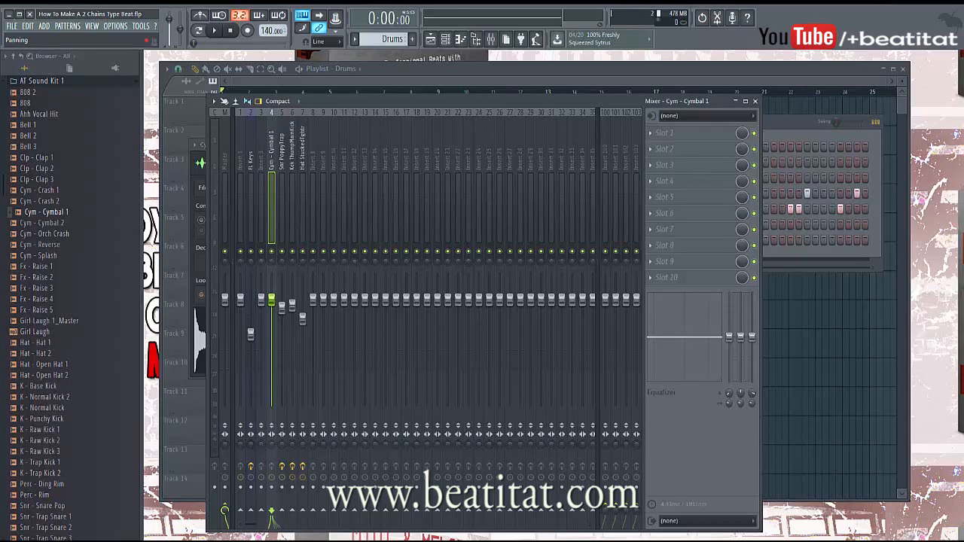
pyautogui.press('space')
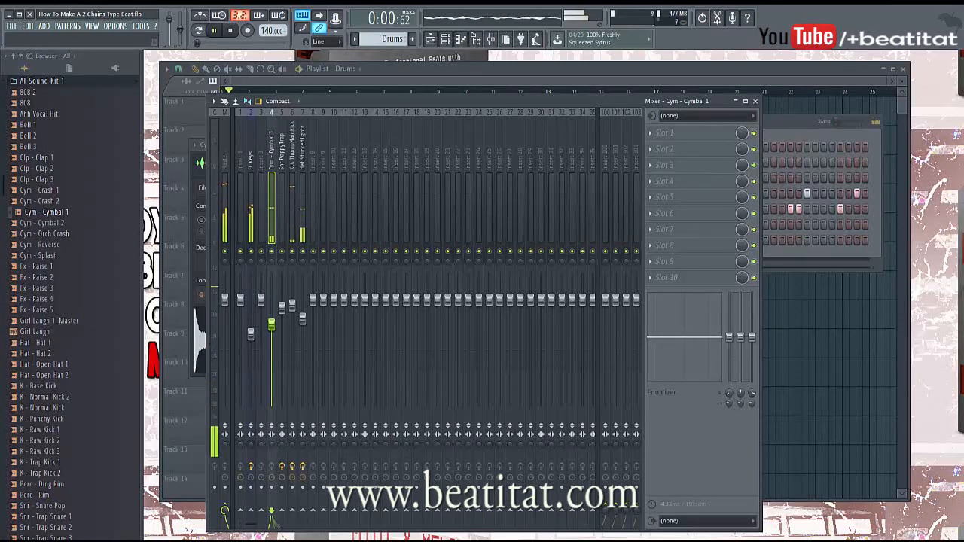
pyautogui.press('space')
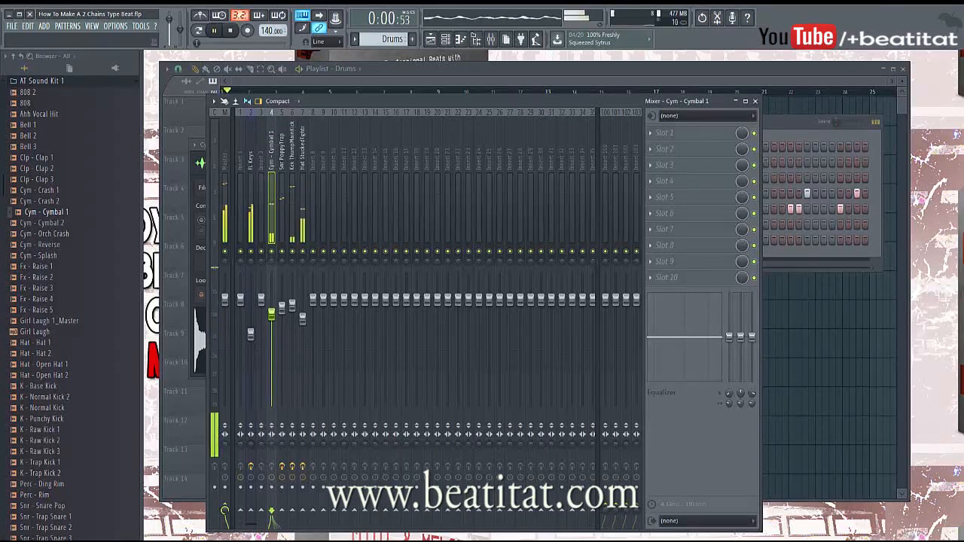
pyautogui.click(756, 101)
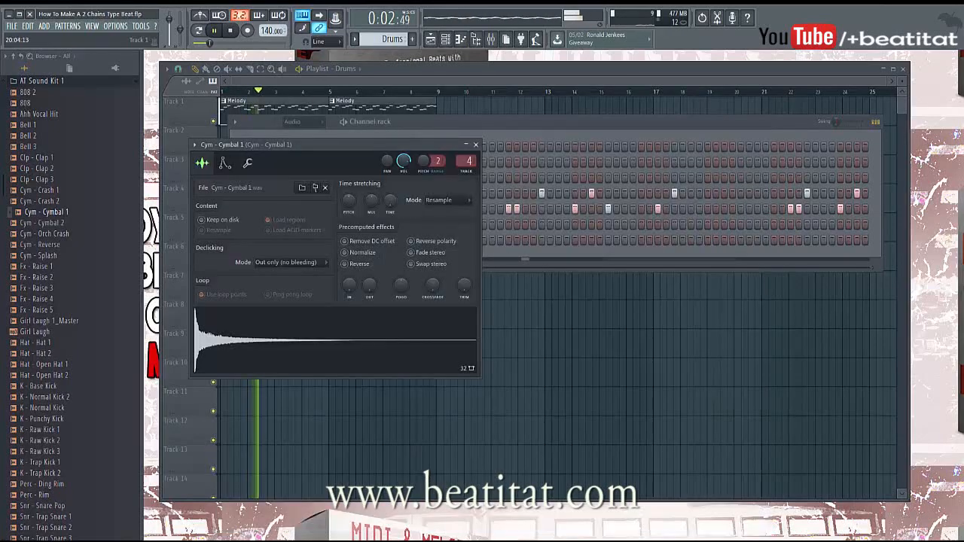
pyautogui.click(479, 144)
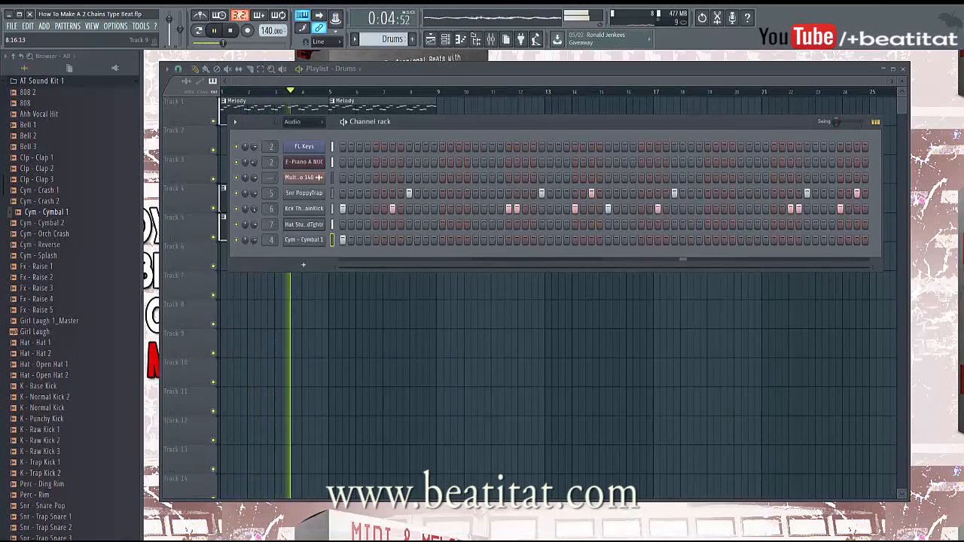
# Step: Add Hat - Open Hat 1 from AT Sound Kit 1 as a channel with hits on steps 13, 29, 45 and 61
pyautogui.click(49, 364)
pyautogui.moveTo(49, 365); pyautogui.dragTo(304, 281)
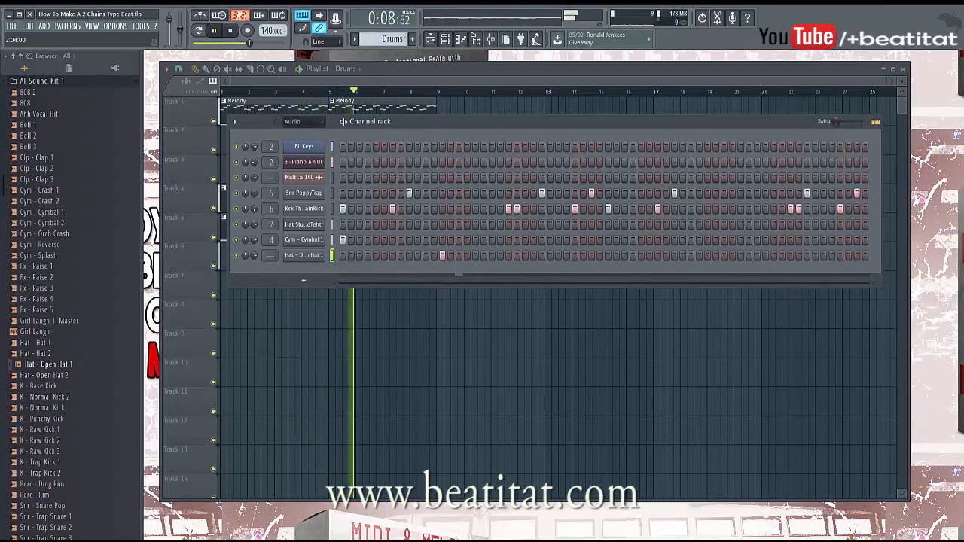
pyautogui.click(574, 255)
pyautogui.click(707, 255)
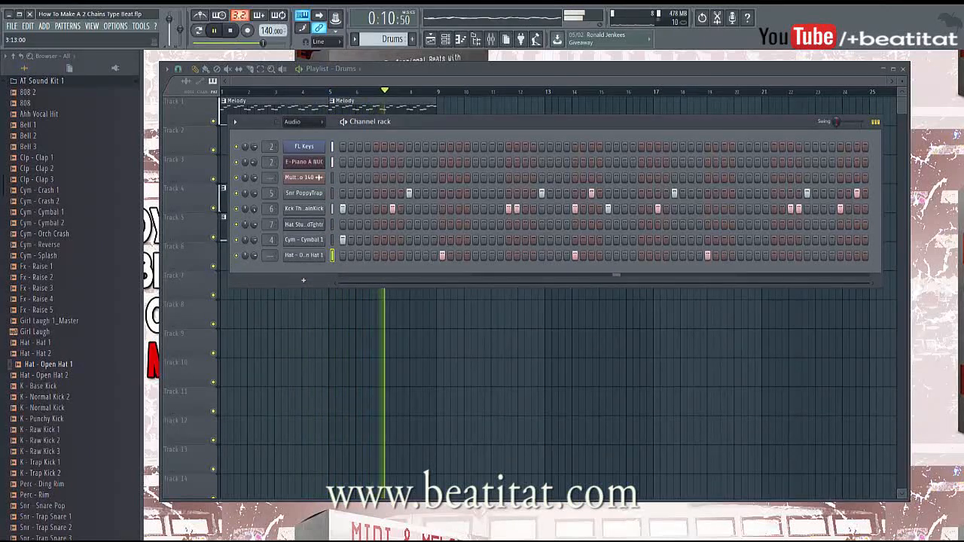
pyautogui.click(840, 255)
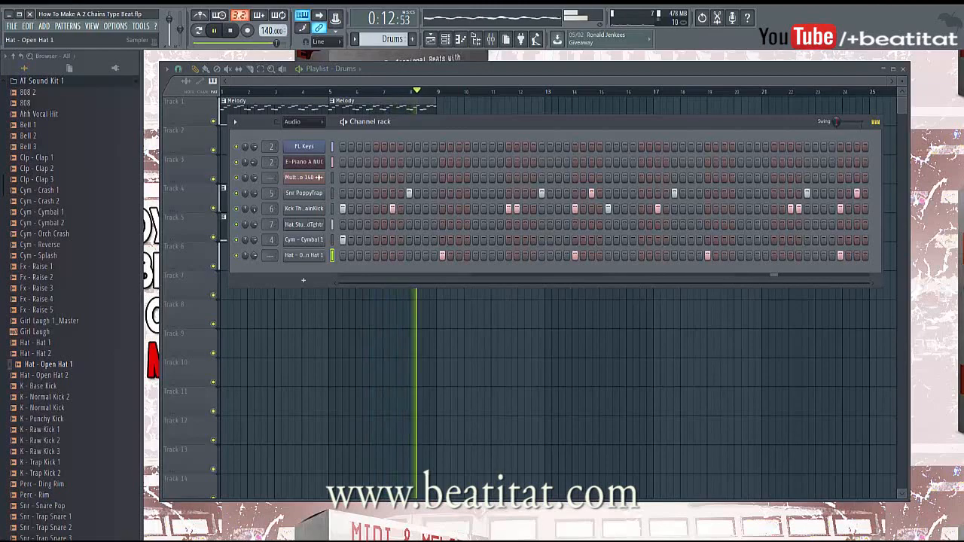
# Step: Enable the volume envelope on the Hat - Open Hat 1 channel and shape it into a short decay, then stop playback
pyautogui.click(304, 255)
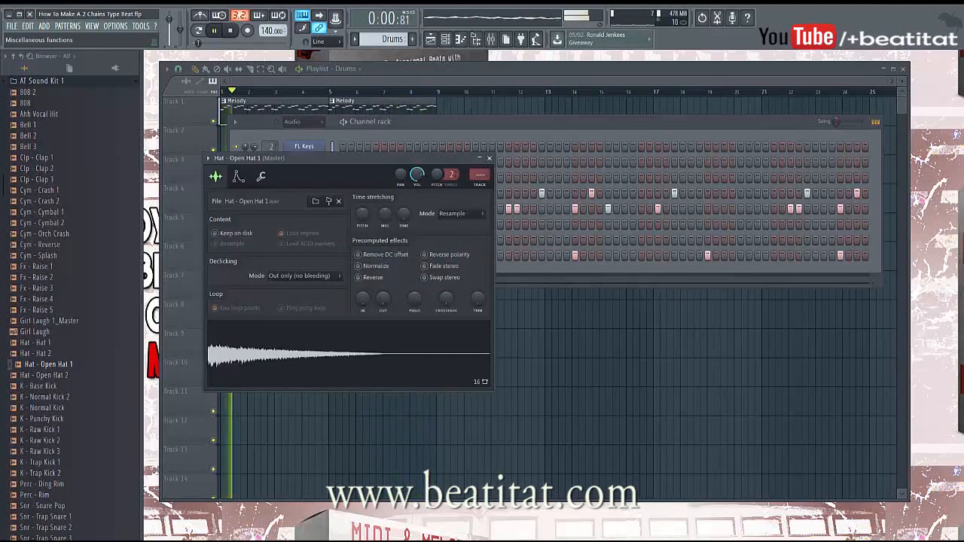
pyautogui.click(238, 176)
pyautogui.moveTo(236, 279); pyautogui.dragTo(235, 317)
pyautogui.moveTo(289, 279); pyautogui.dragTo(307, 317)
pyautogui.press('space')
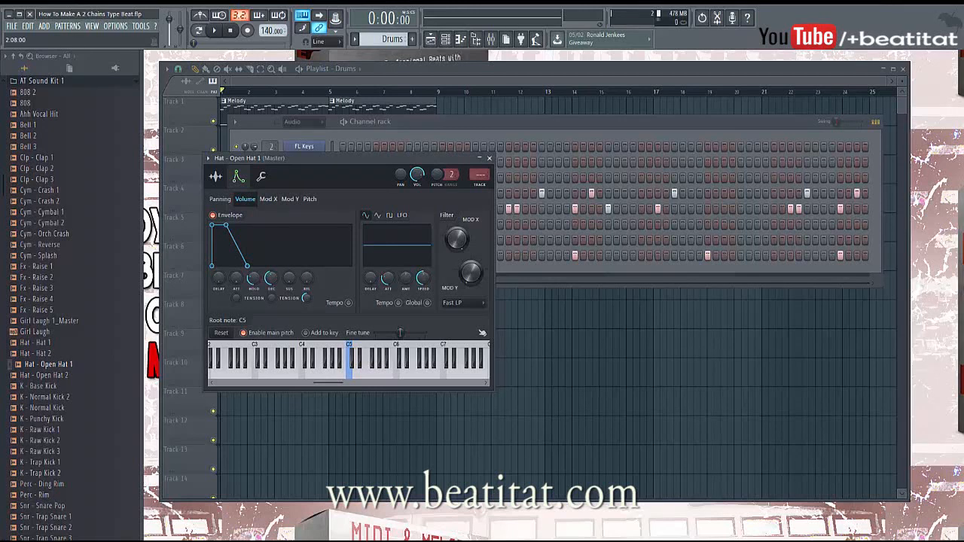
pyautogui.click(490, 158)
# Step: Lengthen all the Hat - Open Hat 1 notes to about two steps each in the piano roll
pyautogui.rightClick(305, 255)
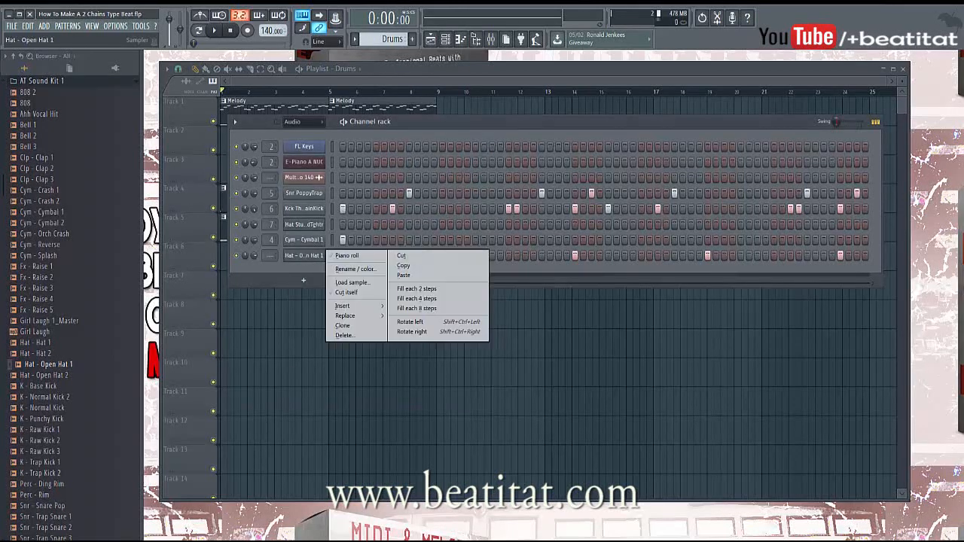
pyautogui.click(348, 257)
pyautogui.hotkey('ctrl', 'a')
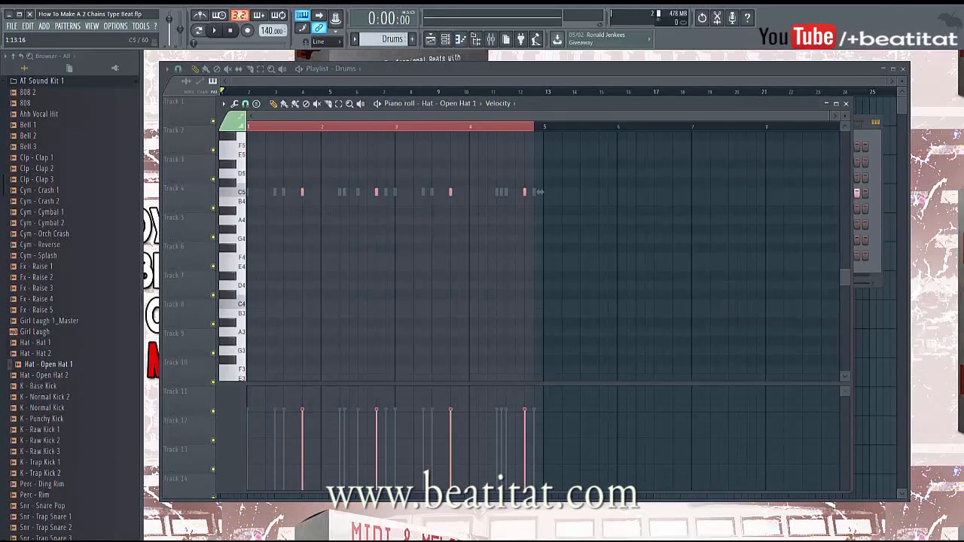
pyautogui.scroll(3, 539, 192)
pyautogui.moveTo(696, 192); pyautogui.dragTo(720, 192)
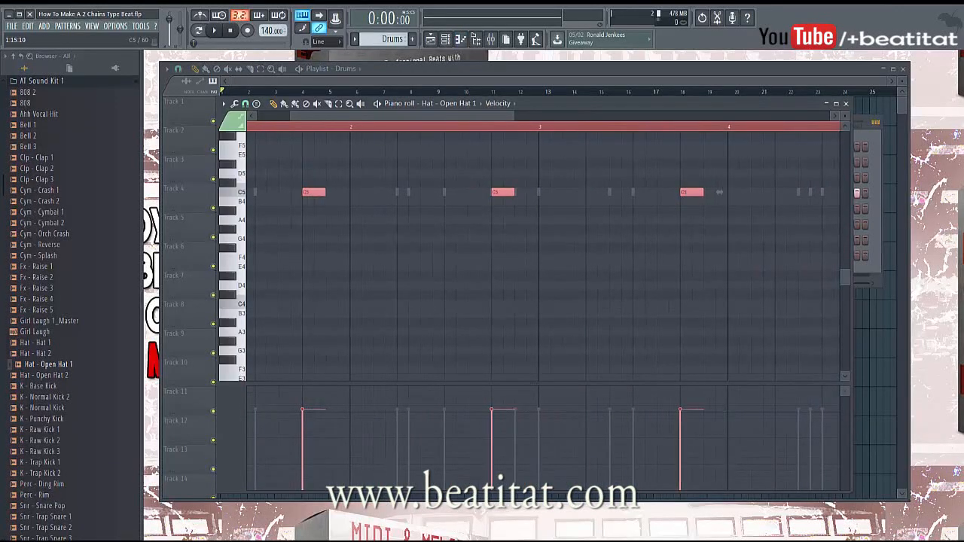
pyautogui.scroll(-3, 720, 192)
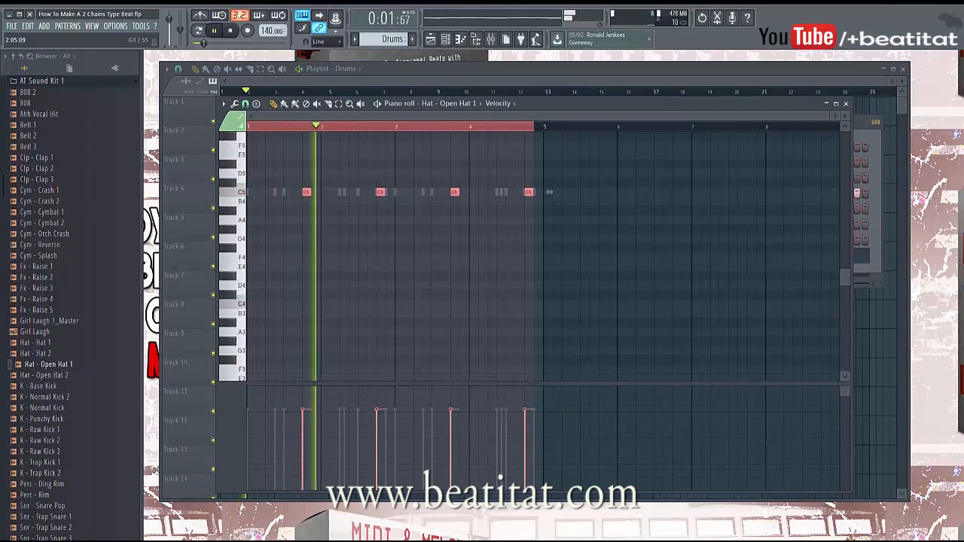
pyautogui.press('Escape')
# Step: Route the Hat - Open Hat 1 channel to its own mixer track and move it to track 7, beside Hat StuckedTghtr
pyautogui.click(305, 255)
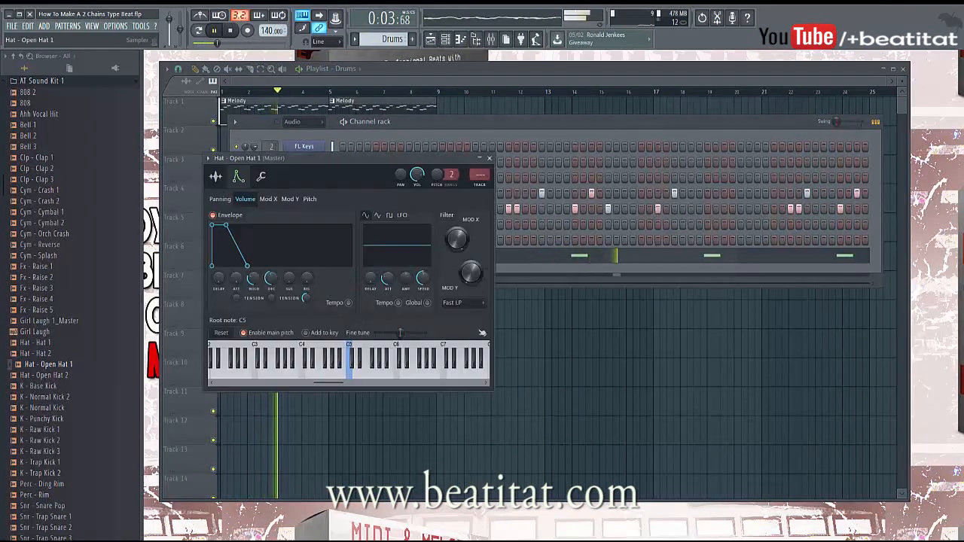
pyautogui.click(483, 178)
pyautogui.press('F9')
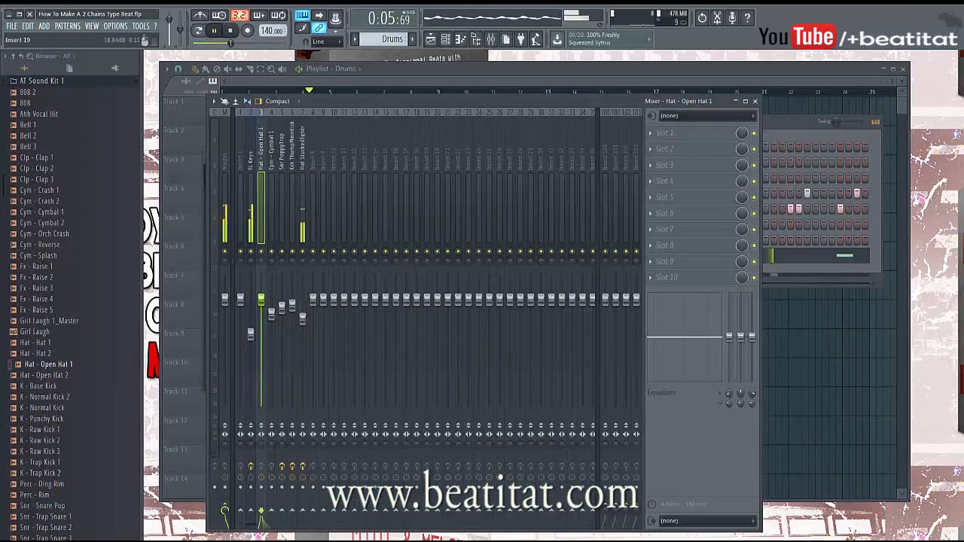
pyautogui.hotkey('alt', 'Right')
pyautogui.hotkey('alt', 'Right')
pyautogui.hotkey('alt', 'Right')
pyautogui.hotkey('alt', 'Right')
pyautogui.hotkey('alt', 'Right')
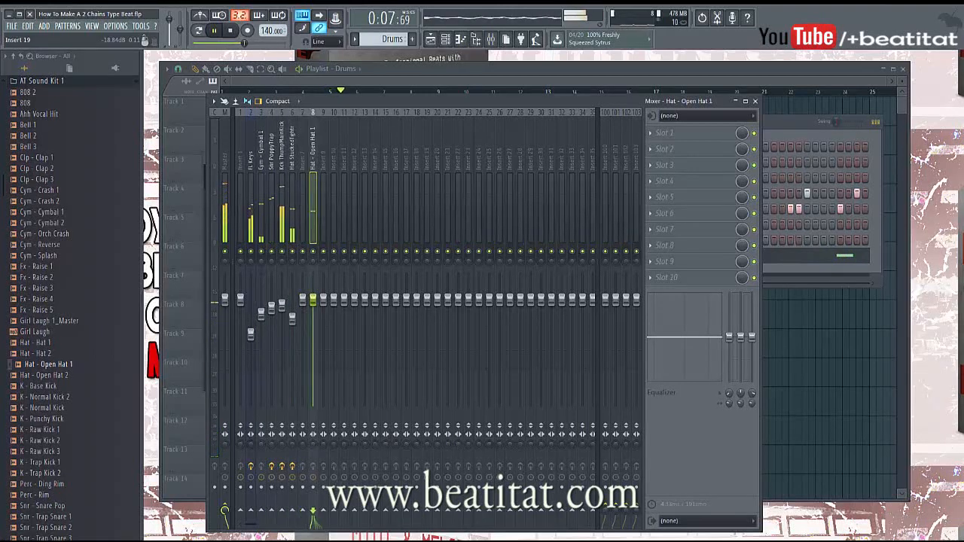
pyautogui.hotkey('alt', 'Left')
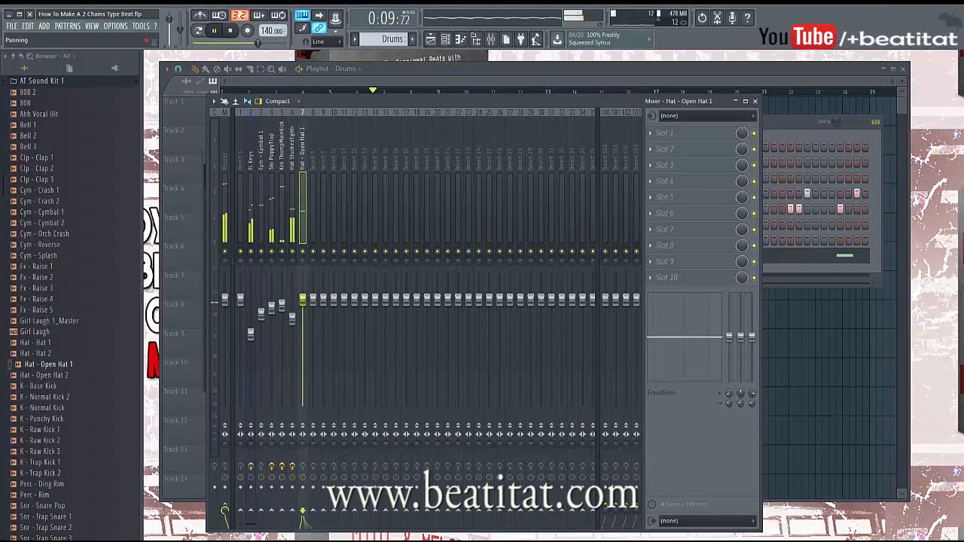
# Step: Lower the Hat - Open Hat 1 mixer track and pan it right, and set the Hat StuckedTghtr track's volume to 70% (-7.1 dB)
pyautogui.moveTo(302, 299); pyautogui.dragTo(302, 324)
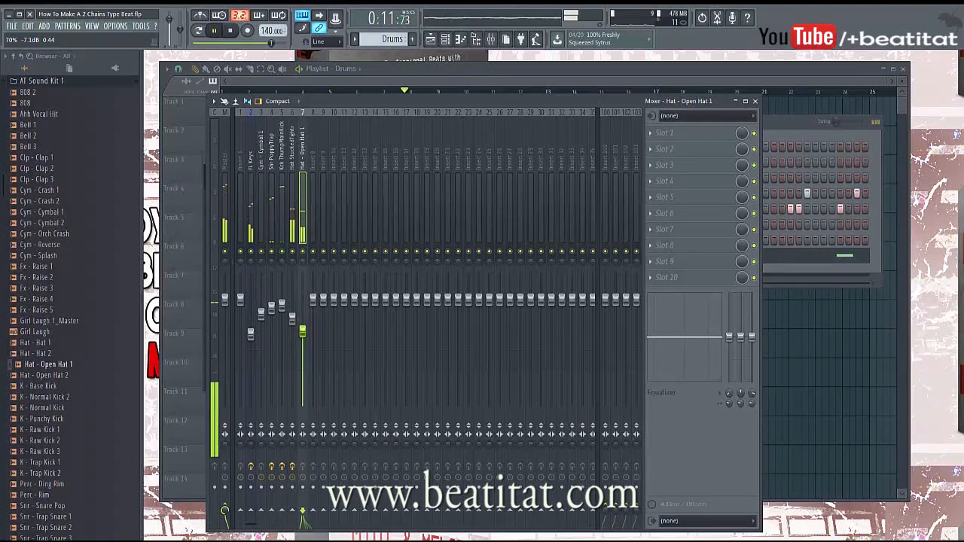
pyautogui.moveTo(303, 260); pyautogui.dragTo(303, 242)
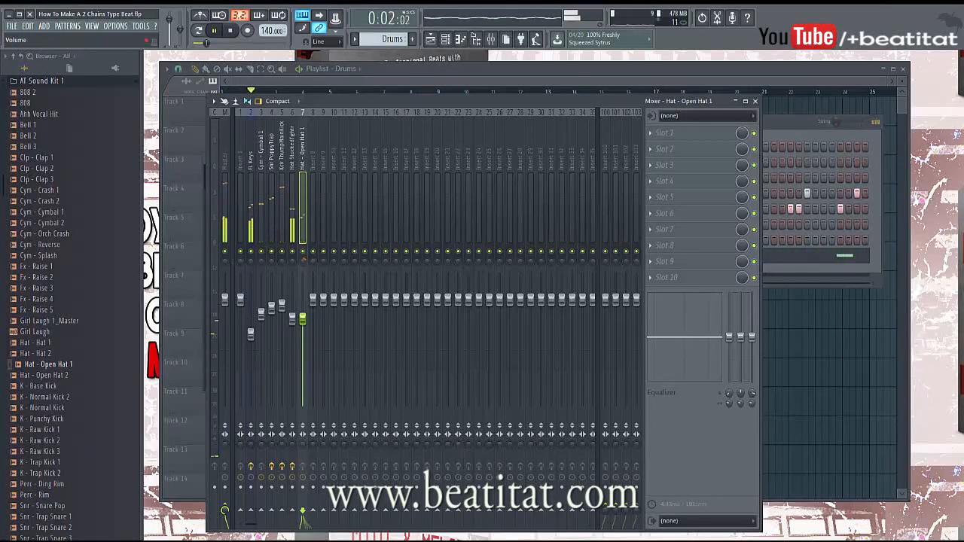
pyautogui.click(292, 515)
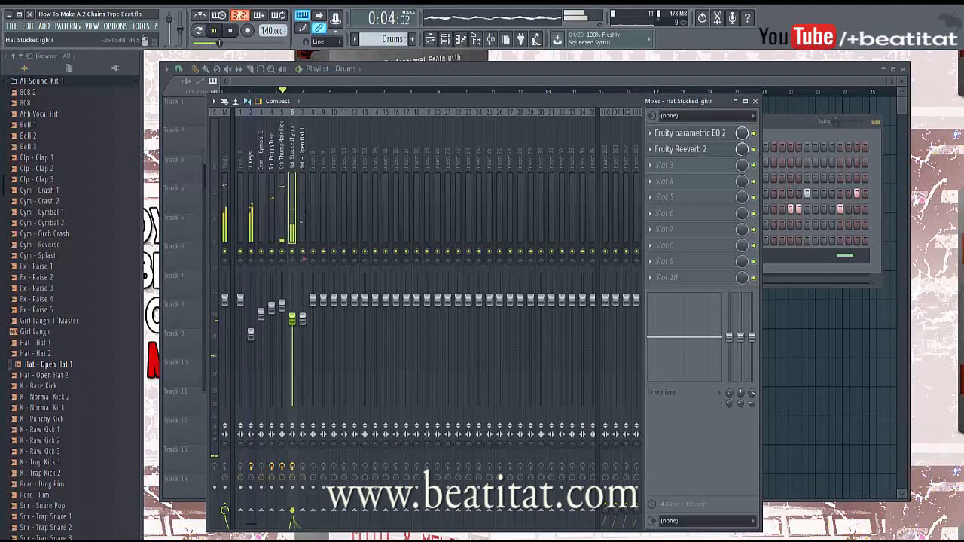
pyautogui.moveTo(293, 319); pyautogui.dragTo(292, 331)
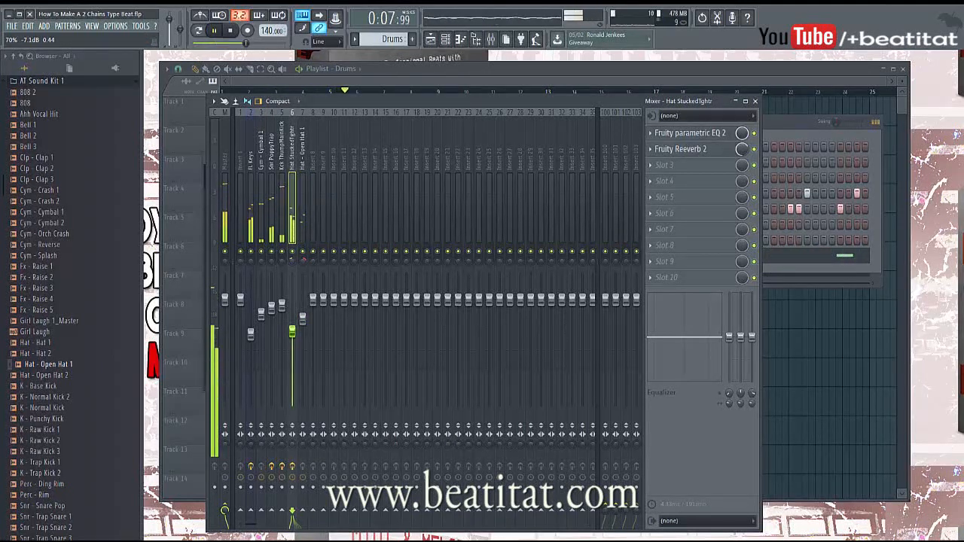
# Step: Add Fruity Reeverb 2 in slot 3 of the Snr PoppyTrap mixer track and raise the track's volume to 95% (-1.1 dB)
pyautogui.click(282, 211)
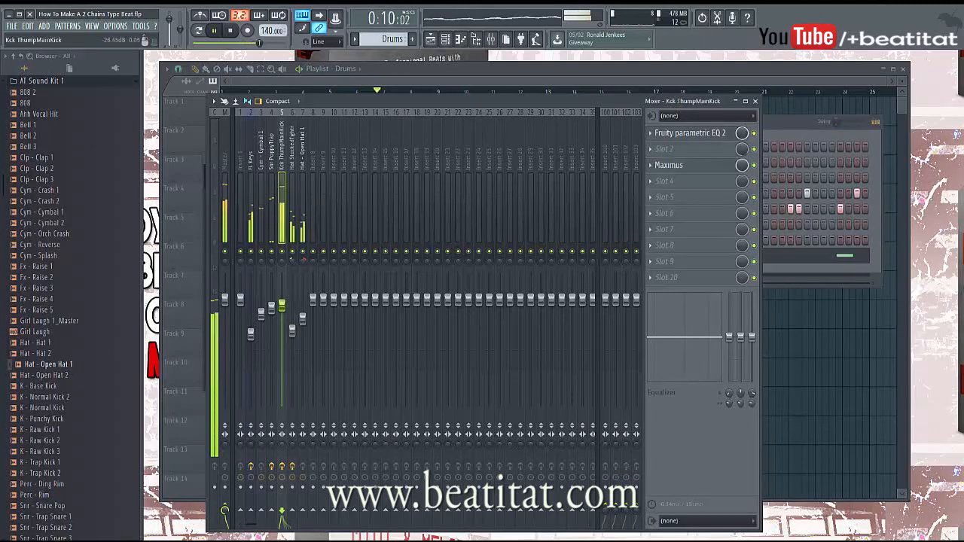
pyautogui.click(272, 211)
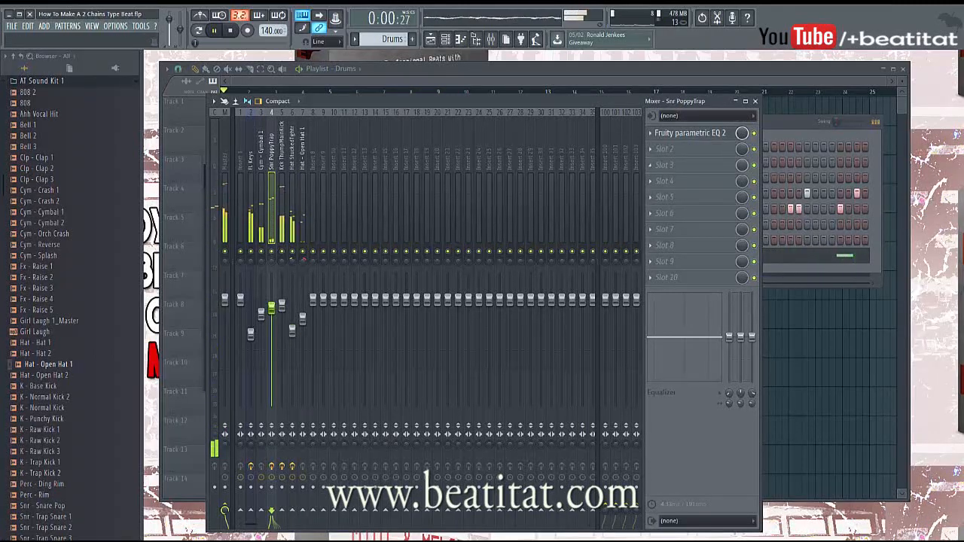
pyautogui.click(678, 165)
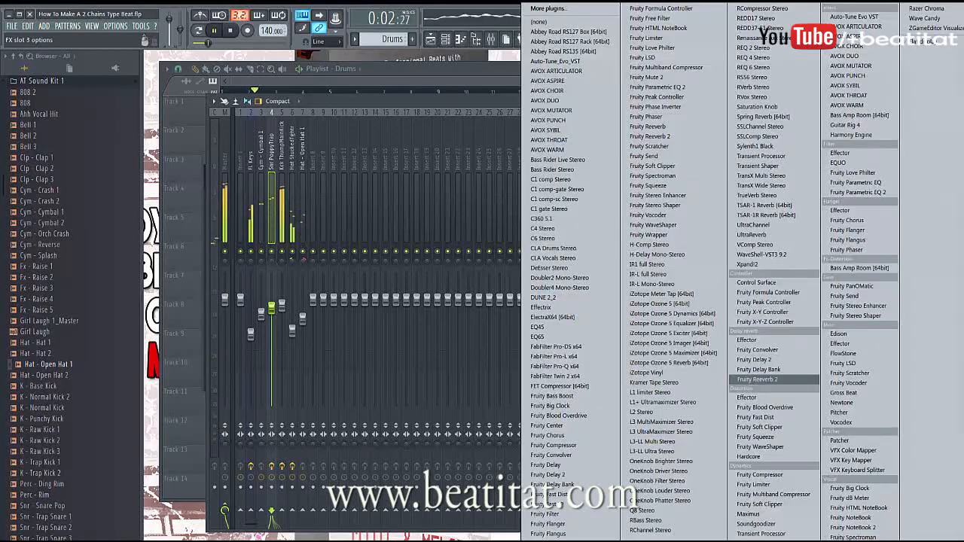
pyautogui.click(776, 379)
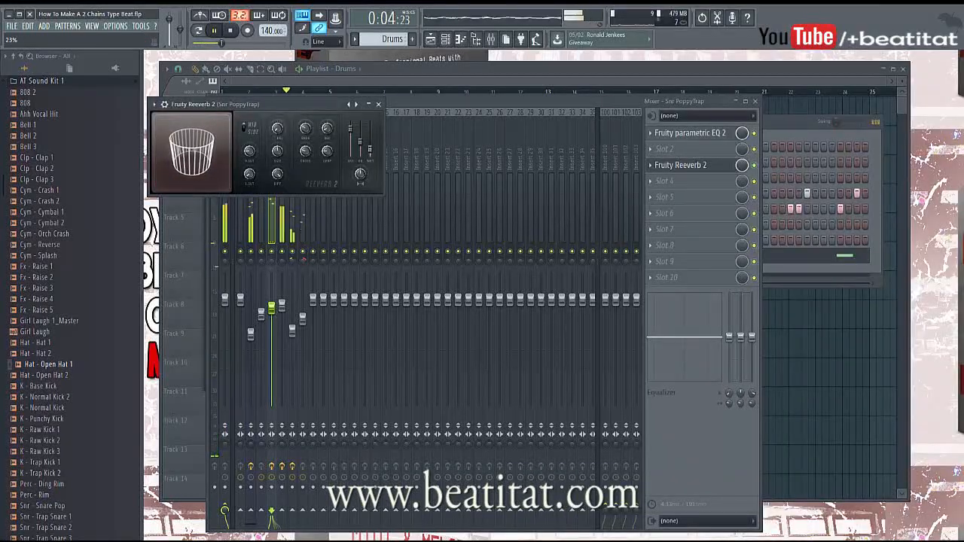
pyautogui.click(378, 104)
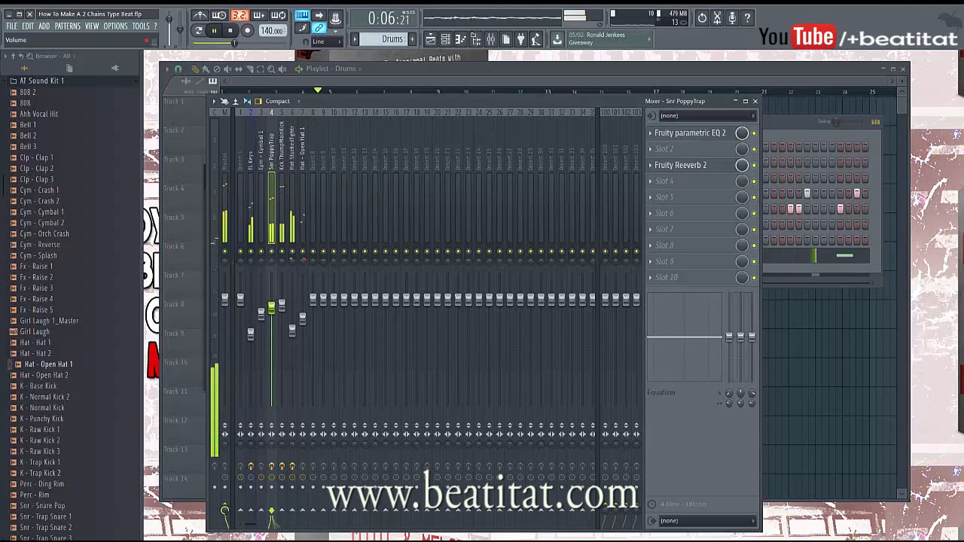
pyautogui.moveTo(271, 308); pyautogui.dragTo(271, 305)
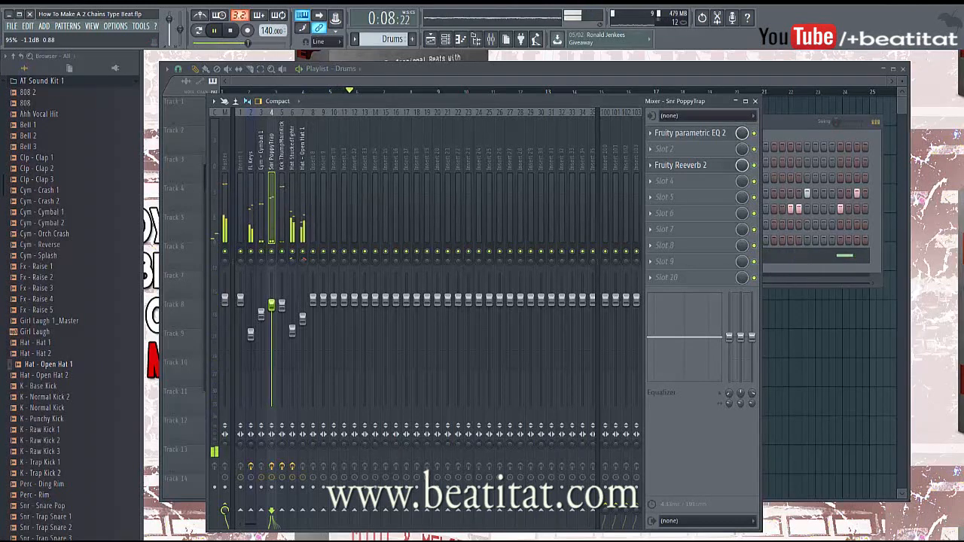
pyautogui.click(681, 165)
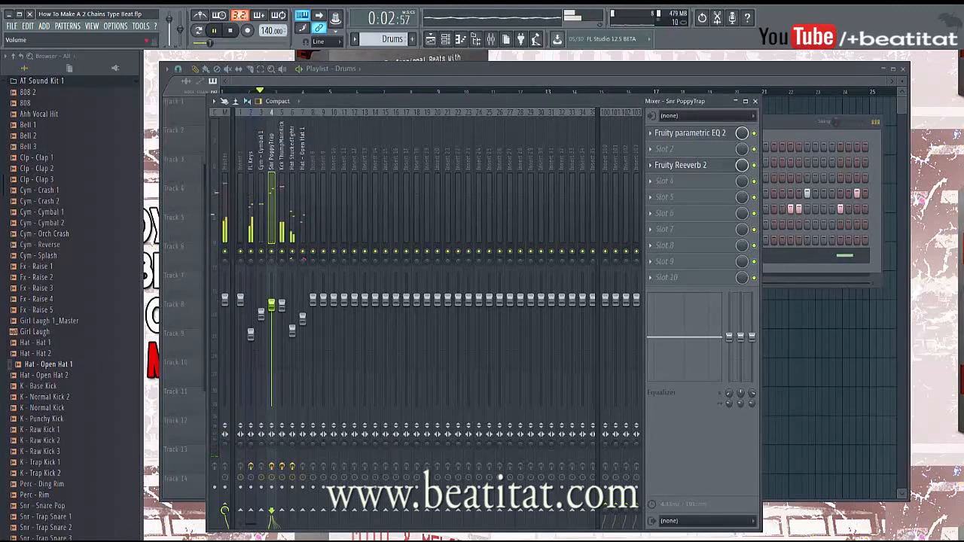
# Step: Lower the Snr PoppyTrap track's volume slightly, set the Kck ThumpMainKick track to 97% (-0.6 dB), and stop playback
pyautogui.moveTo(272, 305); pyautogui.dragTo(272, 311)
pyautogui.click(282, 305)
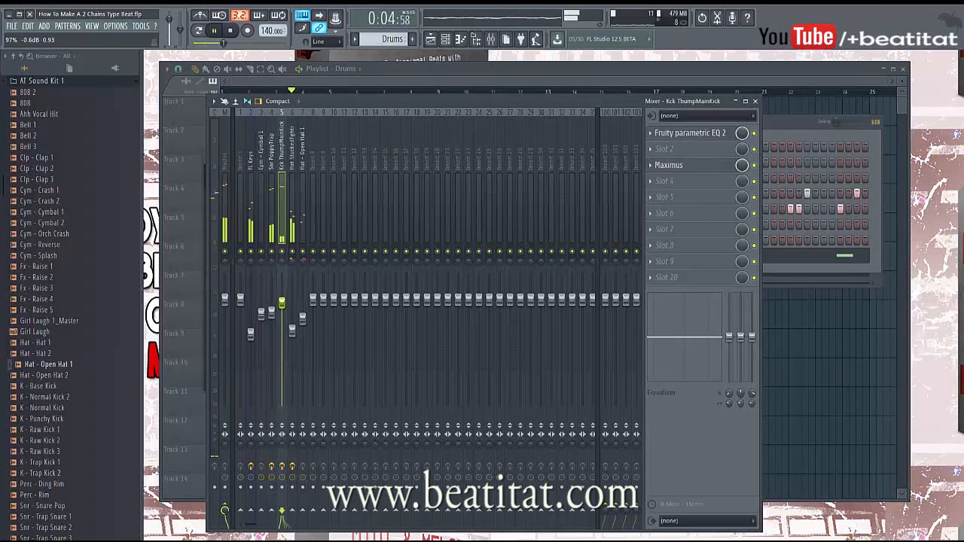
pyautogui.click(755, 101)
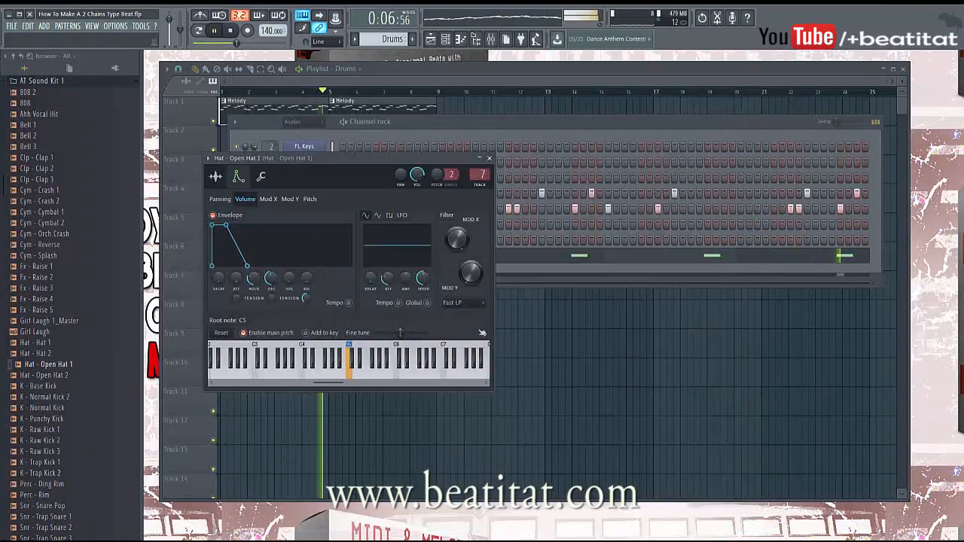
pyautogui.click(519, 162)
pyautogui.press('space')
# Step: Duplicate all the playlist clips in bars 1–8 so the arrangement also fills bars 9–16
pyautogui.hotkey('ctrl', 'a')
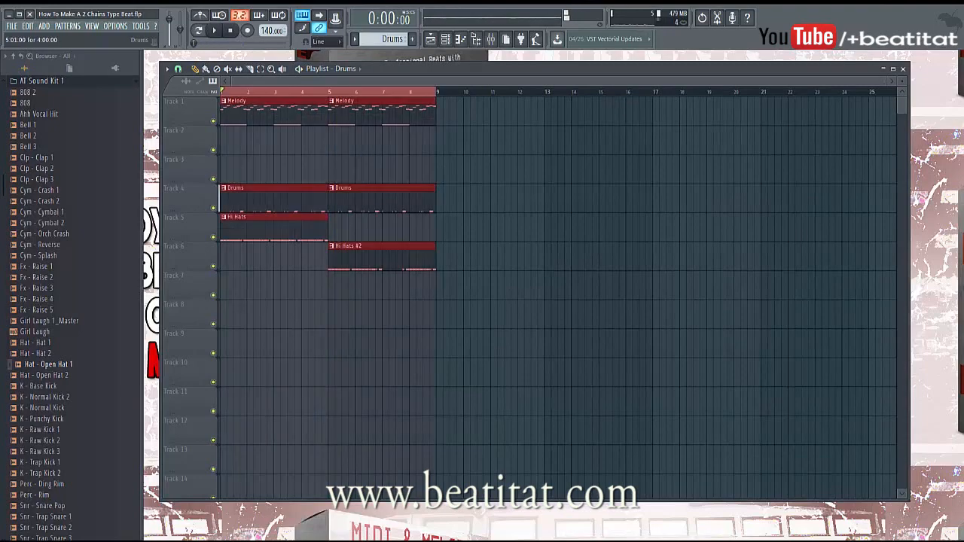
pyautogui.hotkey('ctrl', 'b')
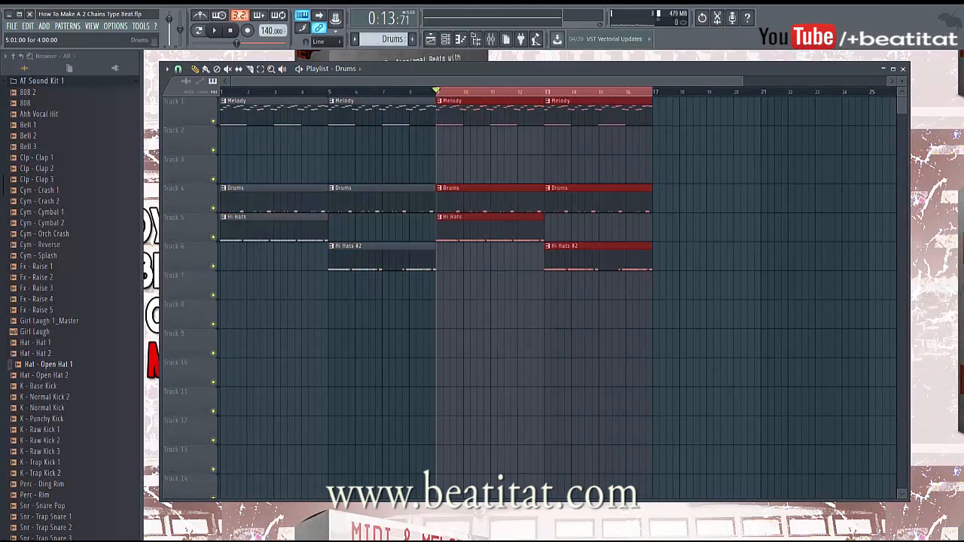
pyautogui.scroll(-1, 520, 113)
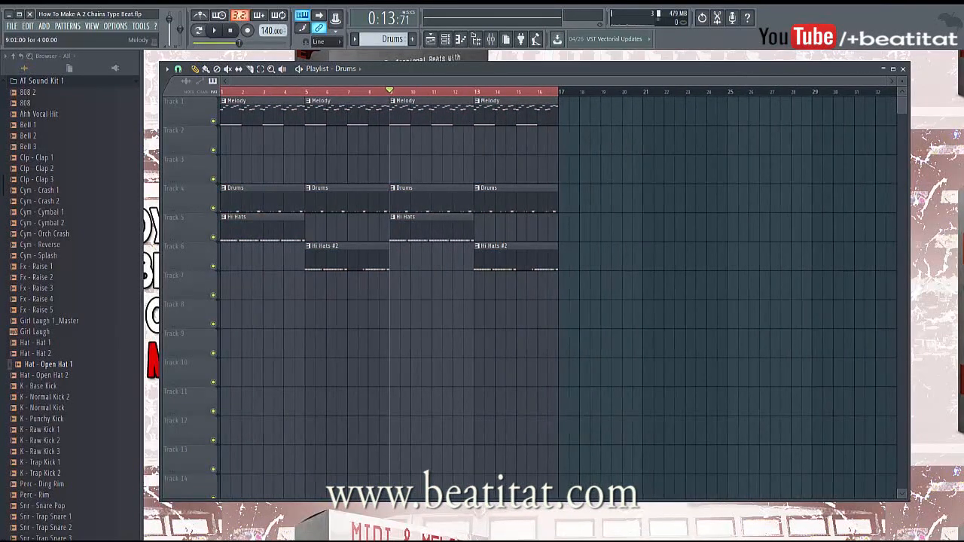
# Step: Create a new pattern named Chours Lead and place two clips of it on Track 2 at bars 17 and 21
pyautogui.press('F4')
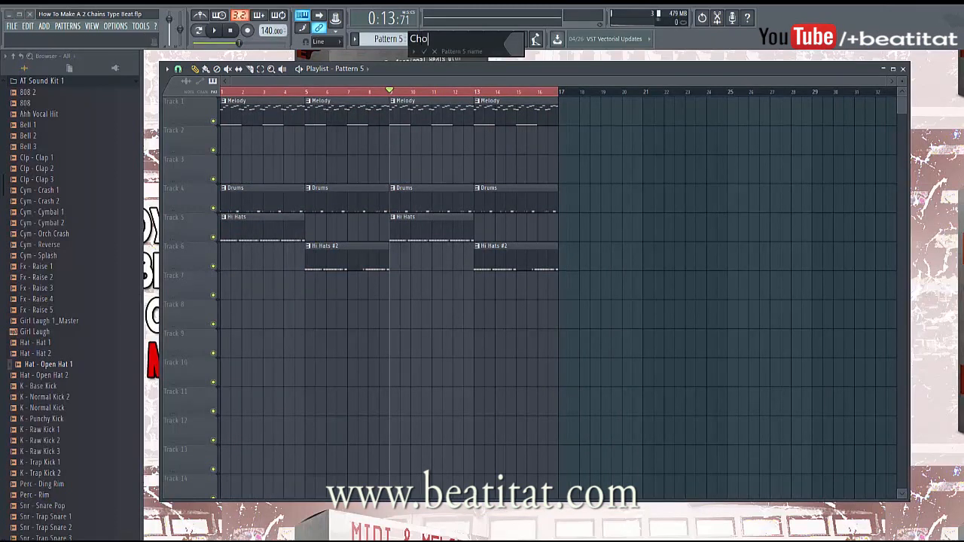
pyautogui.press('Return')
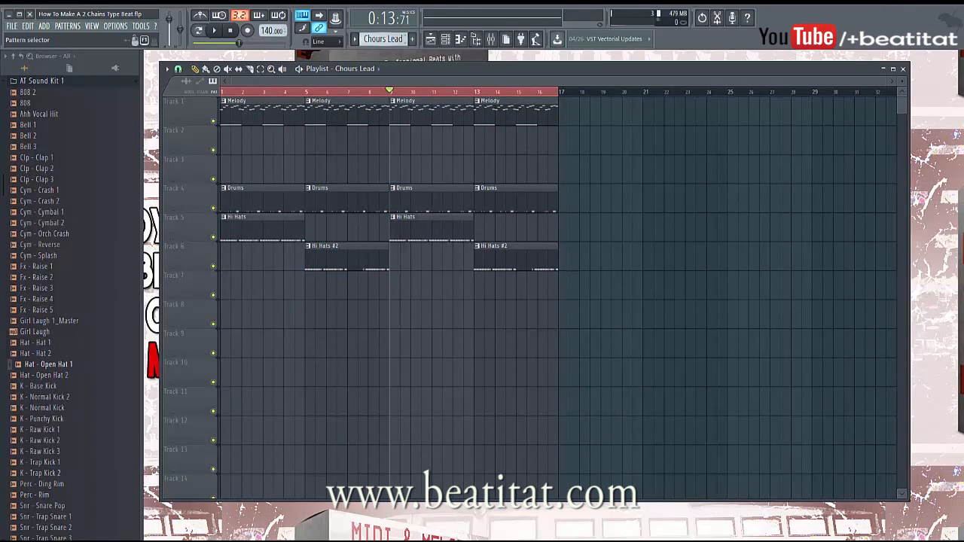
pyautogui.click(566, 140)
pyautogui.moveTo(580, 140); pyautogui.dragTo(642, 143)
pyautogui.click(648, 140)
pyautogui.moveTo(813, 81); pyautogui.dragTo(873, 81)
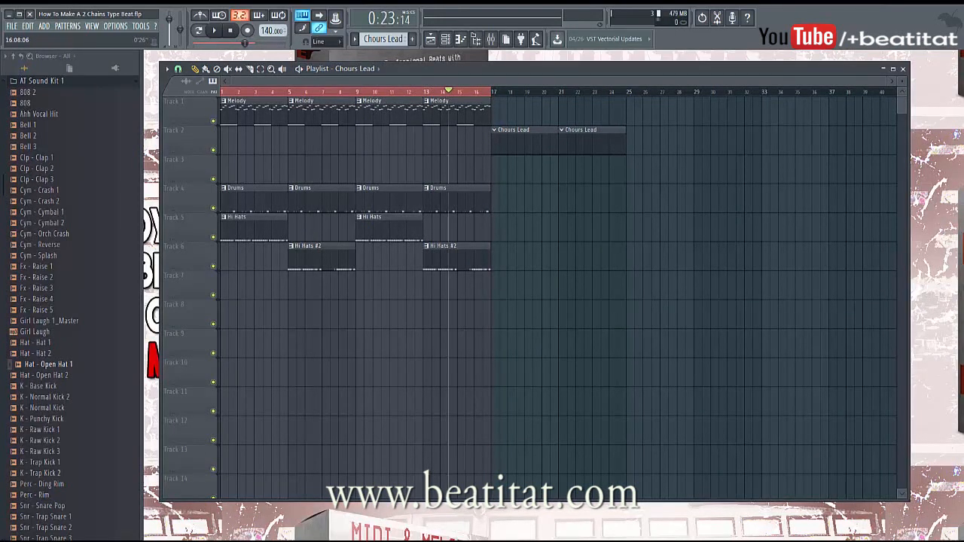
# Step: Move both Chours Lead clips on Track 2 so they start at bars 25 and 29
pyautogui.press('space')
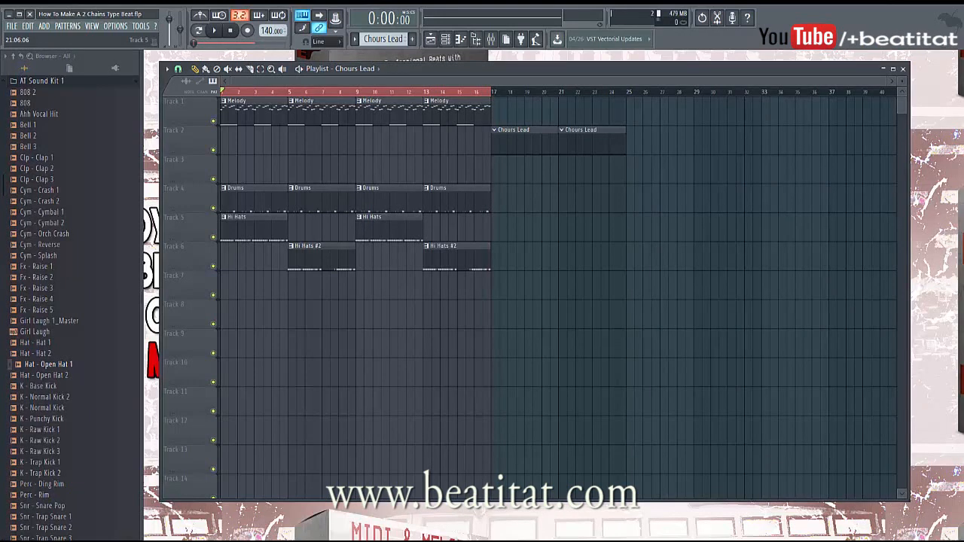
pyautogui.moveTo(491, 126); pyautogui.dragTo(627, 151)
pyautogui.moveTo(557, 139); pyautogui.dragTo(663, 139)
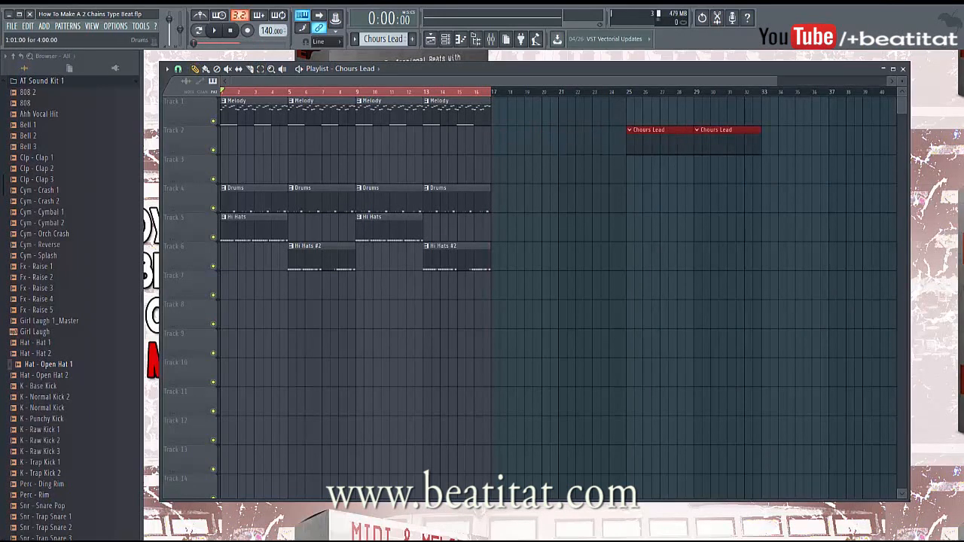
# Step: Duplicate the clips of bars 9–16 into bars 17–24 and delete the Hi Hats and Hi Hats #2 clips from bars 1–8
pyautogui.press('Delete')
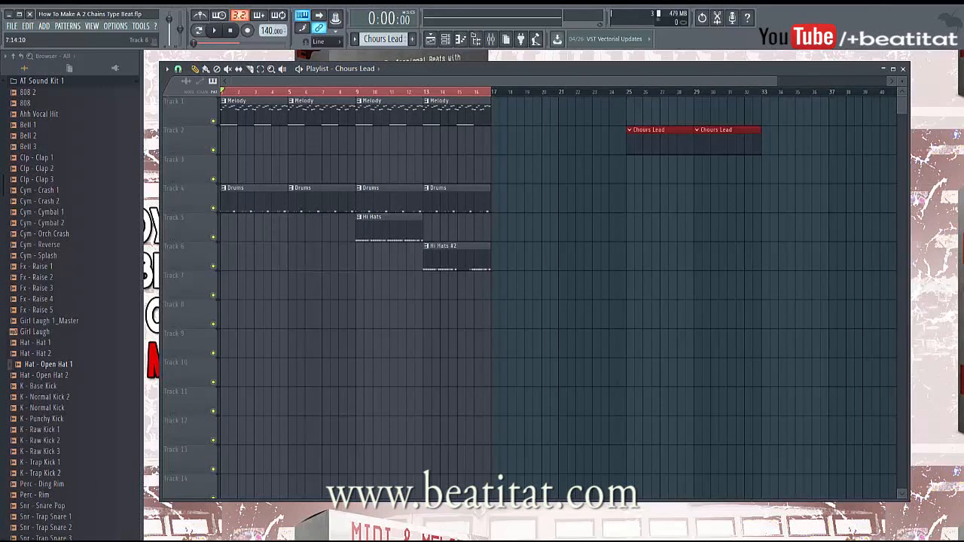
pyautogui.hotkey('ctrl', 'z')
pyautogui.moveTo(357, 97); pyautogui.dragTo(490, 272)
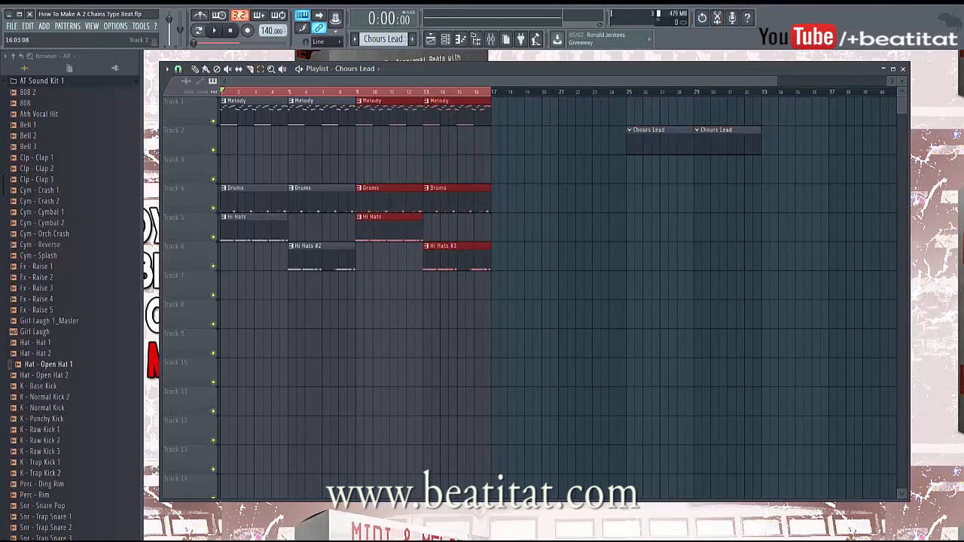
pyautogui.hotkey('ctrl', 'b')
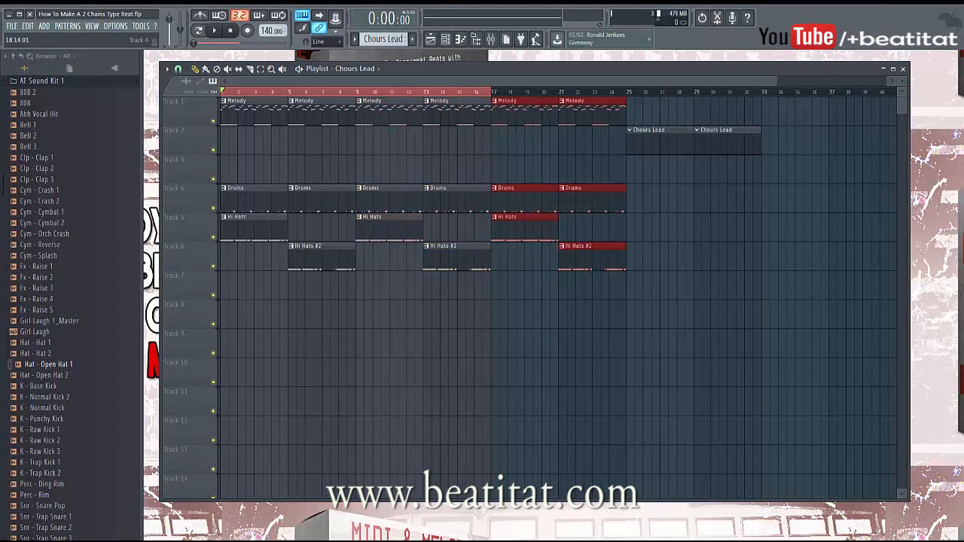
pyautogui.rightClick(248, 226)
pyautogui.rightClick(321, 256)
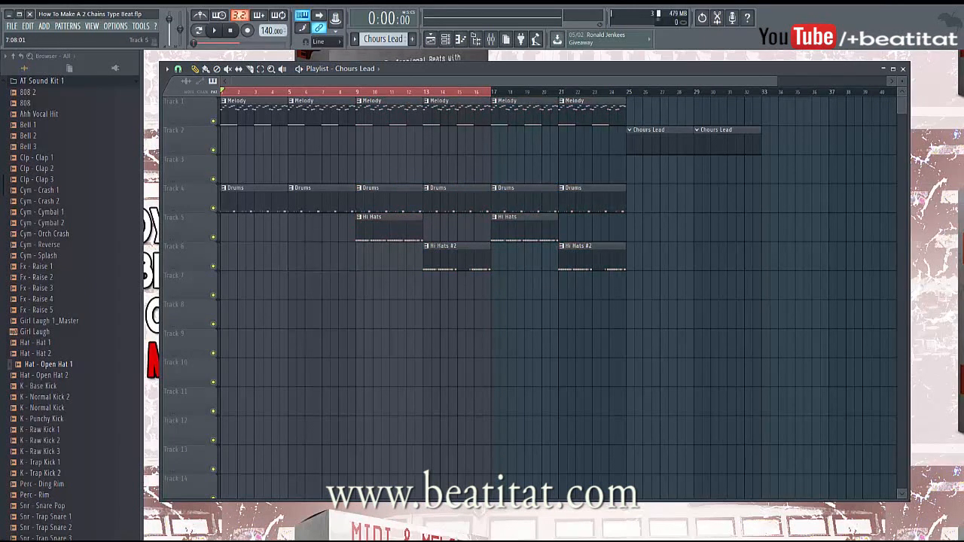
# Step: Place two Melody clips on Track 1 at bars 25 and 29, above the Chours Lead clips
pyautogui.click(644, 109)
pyautogui.moveTo(644, 109); pyautogui.dragTo(628, 110)
pyautogui.click(688, 110)
pyautogui.moveTo(689, 106); pyautogui.dragTo(699, 105)
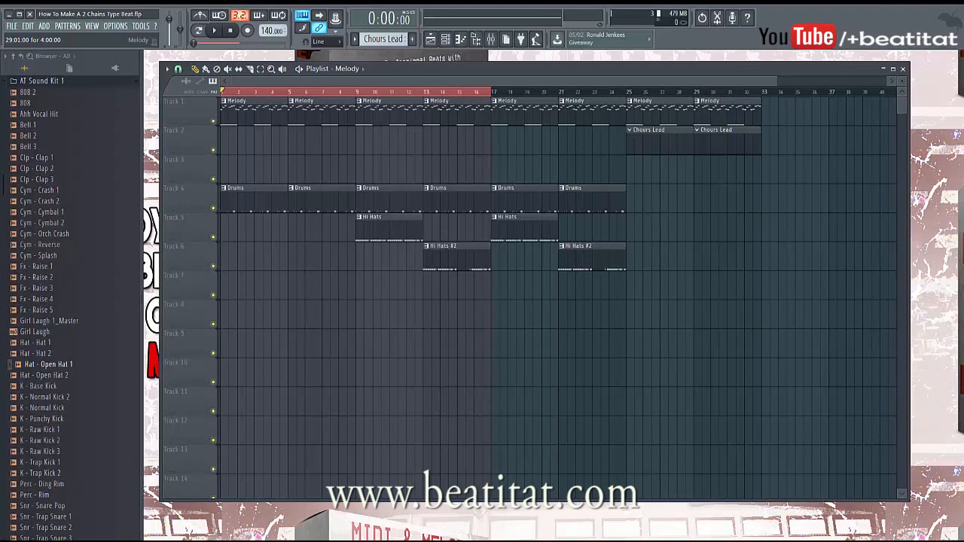
# Step: Add two Drums clips on Track 4 at bars 25 and 29
pyautogui.click(640, 198)
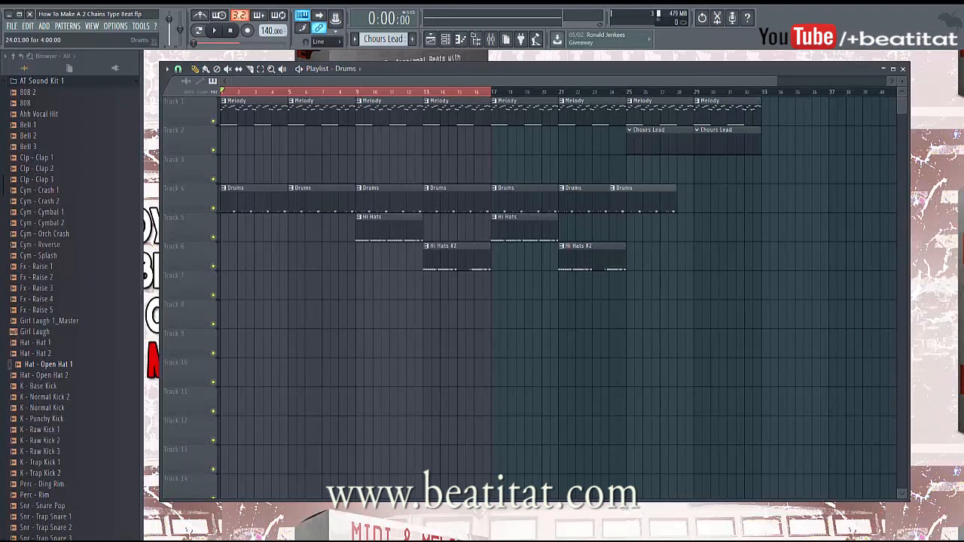
pyautogui.click(690, 198)
pyautogui.moveTo(691, 197); pyautogui.dragTo(698, 197)
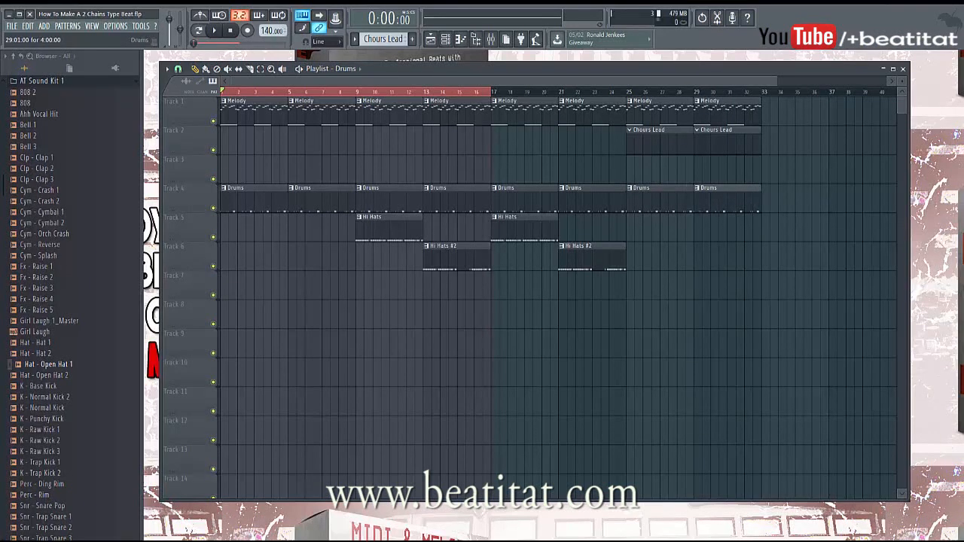
# Step: Create a new pattern named 808s and place its clips on Track 3 at bars 9, 13, 17 and 21
pyautogui.press('F4')
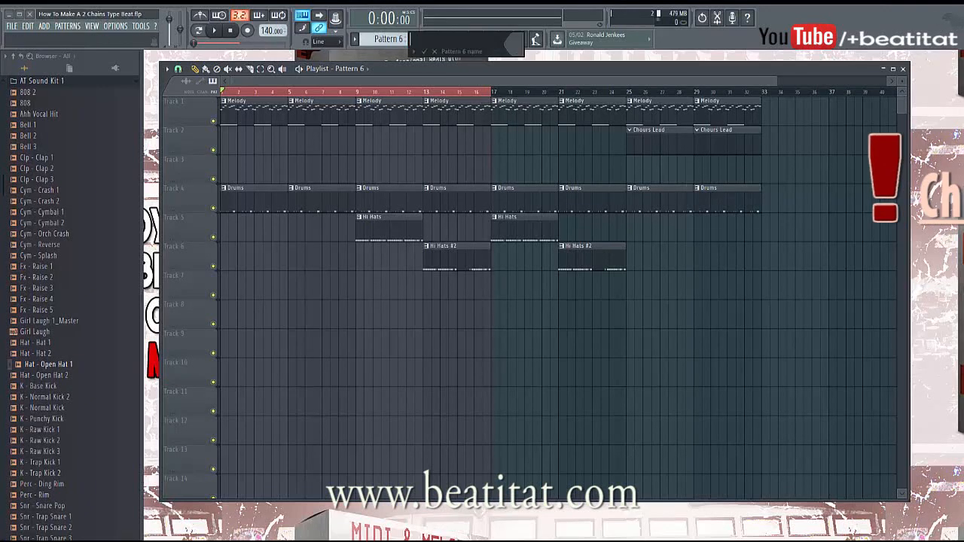
pyautogui.write('808s')
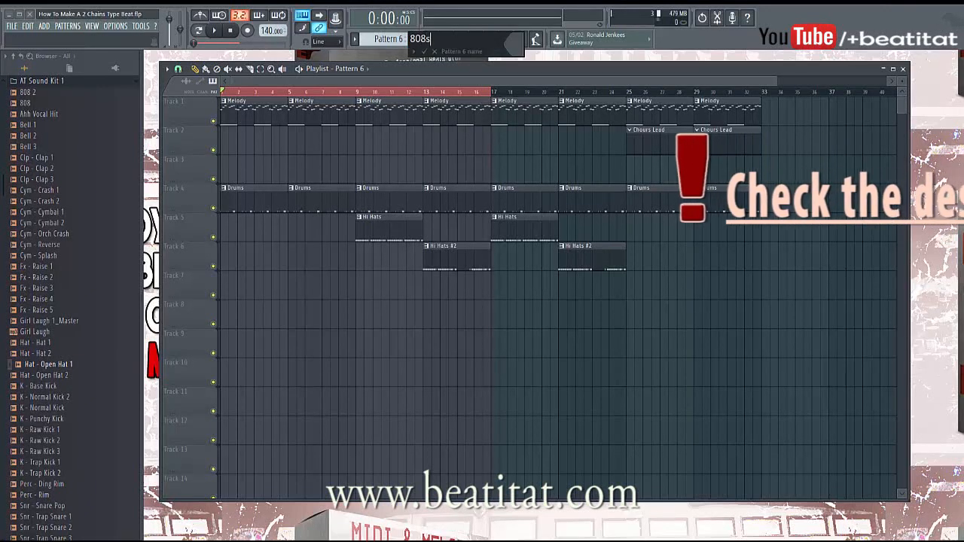
pyautogui.press('Return')
pyautogui.click(366, 162)
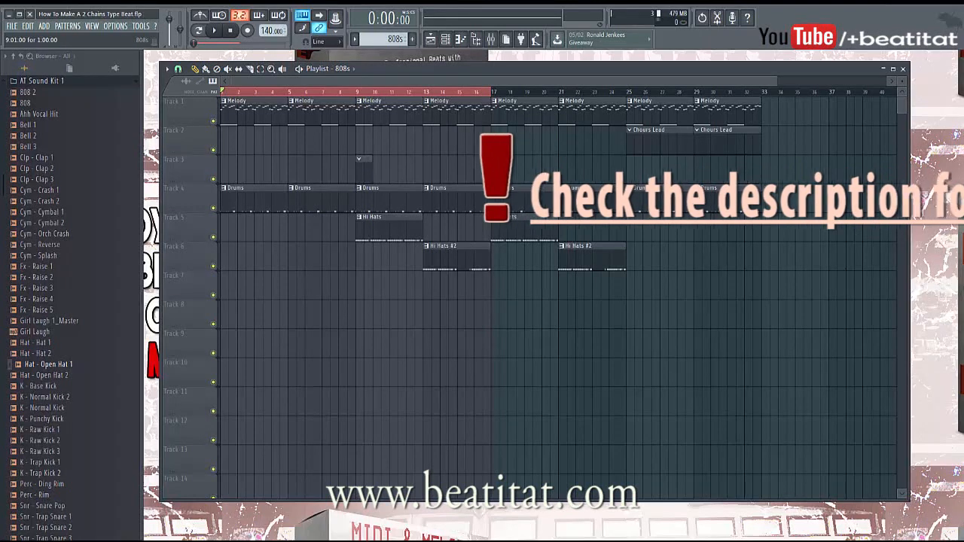
pyautogui.click(433, 162)
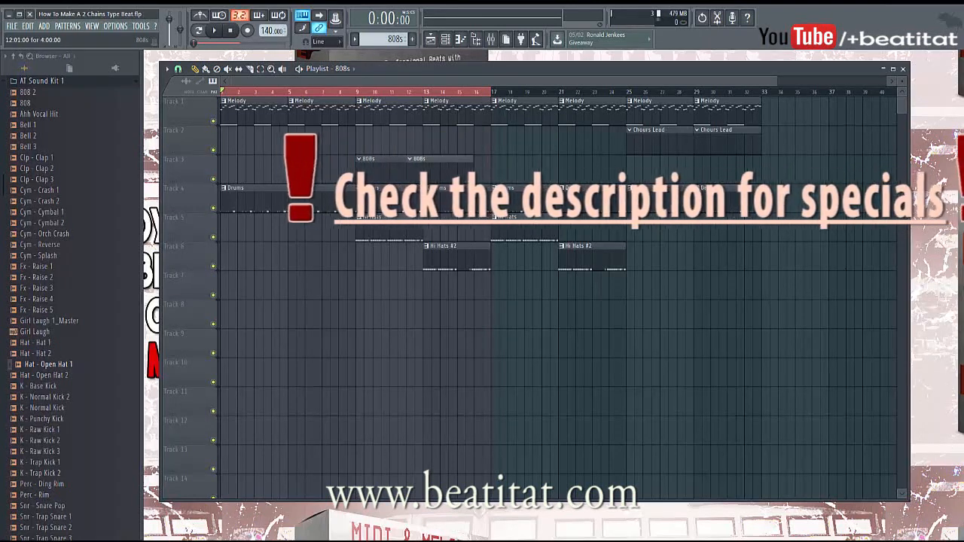
pyautogui.click(501, 162)
pyautogui.click(569, 162)
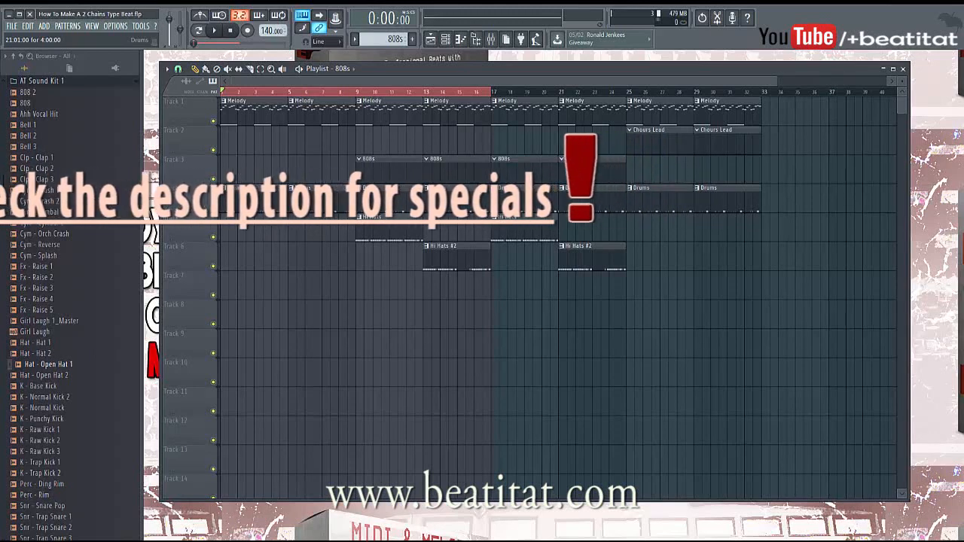
# Step: Shorten the ends of the bar 21 clips: Hi Hats #2 by one bar and Drums by about half a bar
pyautogui.click(577, 249)
pyautogui.moveTo(624, 260); pyautogui.dragTo(608, 260)
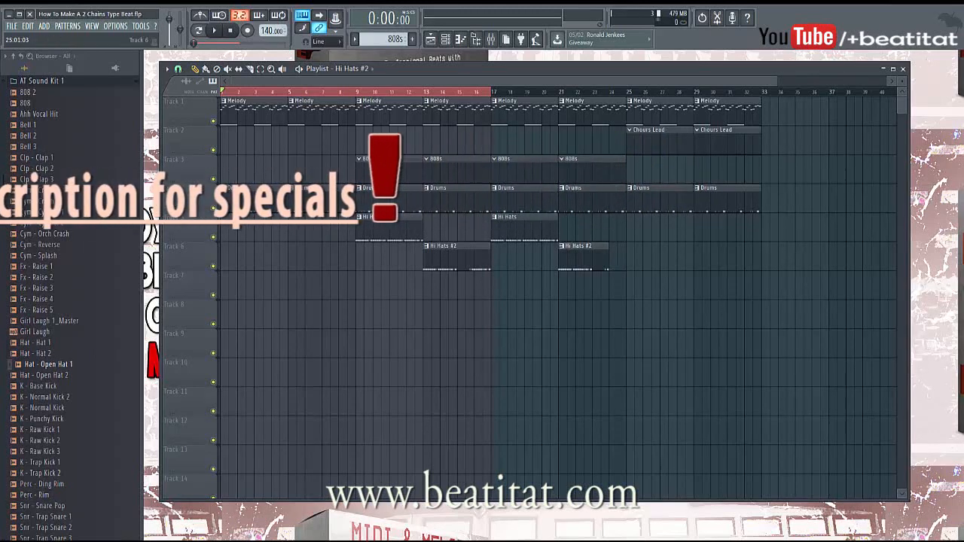
pyautogui.click(577, 197)
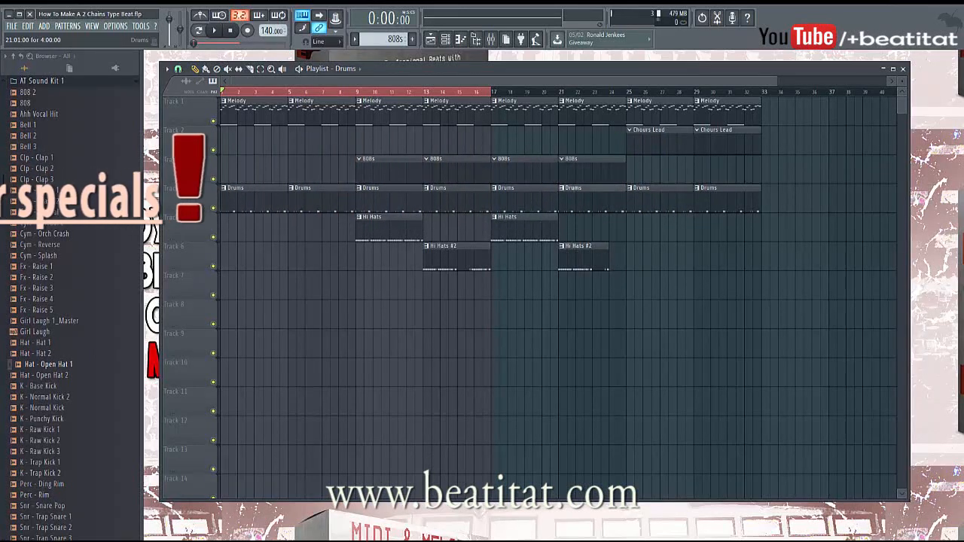
# Step: Add two more 808s clips on Track 3 at bars 25 and 29
pyautogui.click(631, 162)
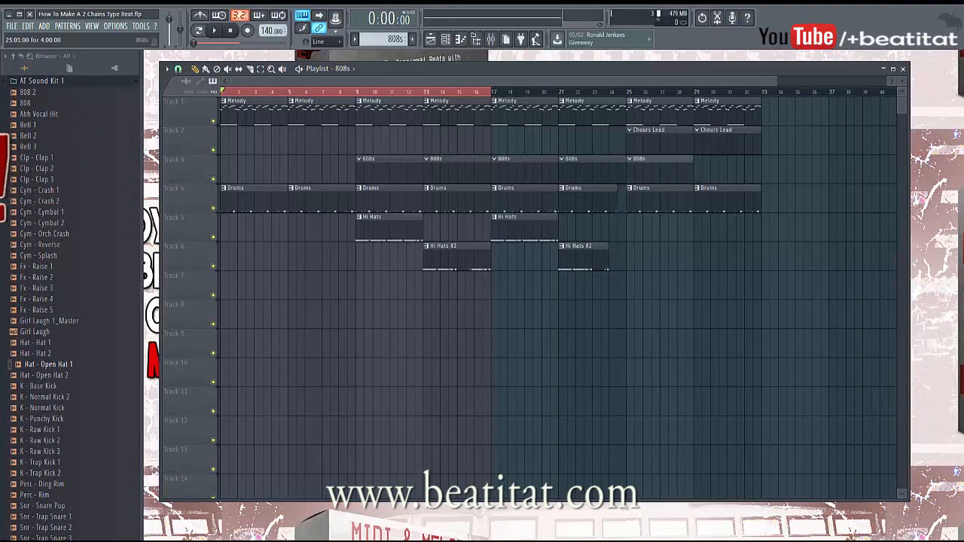
pyautogui.click(672, 162)
pyautogui.moveTo(673, 162); pyautogui.dragTo(699, 162)
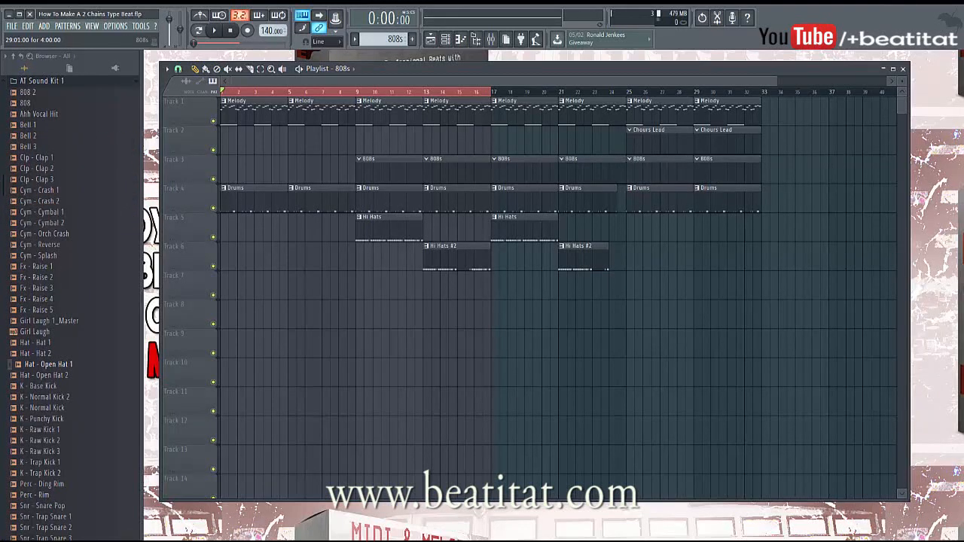
# Step: Turn the 808s clip at bar 29 into a unique pattern moved to bar 33, and put an original 808s clip at bar 29
pyautogui.click(697, 160)
pyautogui.click(723, 217)
pyautogui.scroll(-2, 697, 160)
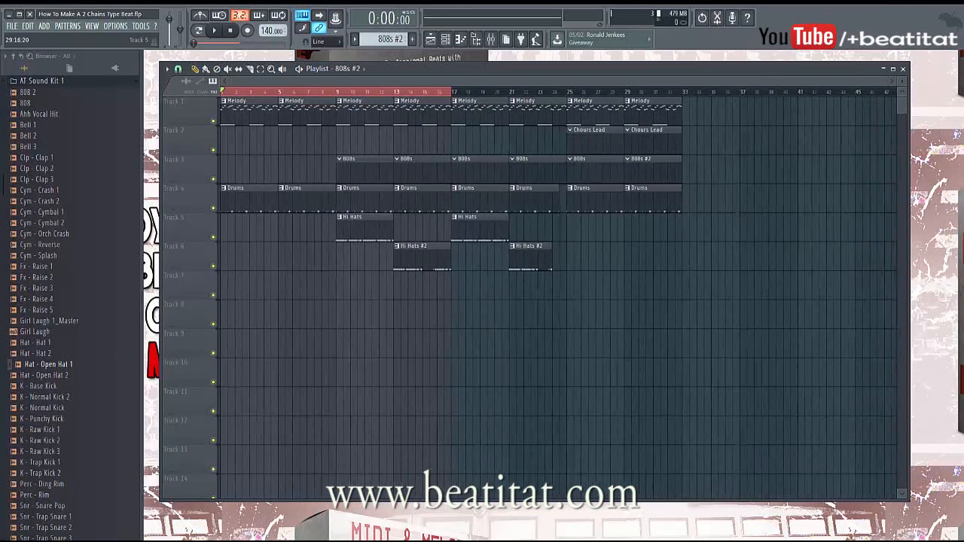
pyautogui.moveTo(625, 161); pyautogui.dragTo(678, 161)
pyautogui.keyDown('ctrl'); pyautogui.click(586, 161); pyautogui.keyUp('ctrl')
pyautogui.hotkey('ctrl', 'b')
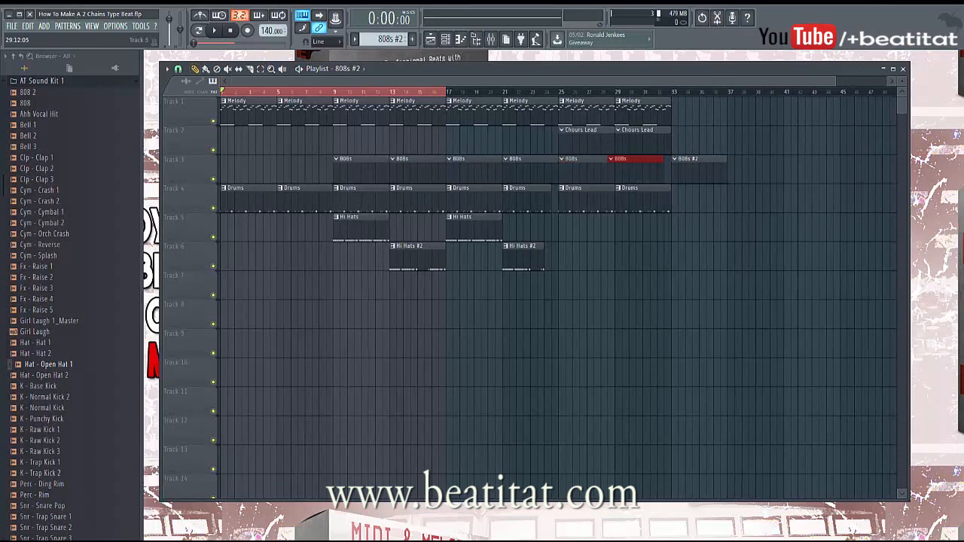
# Step: Duplicate the Melody, Chours Lead and Drums clips from bars 25–32 to bars 33–40, and add another 808s #2 clip at bar 37
pyautogui.moveTo(559, 97); pyautogui.dragTo(657, 213)
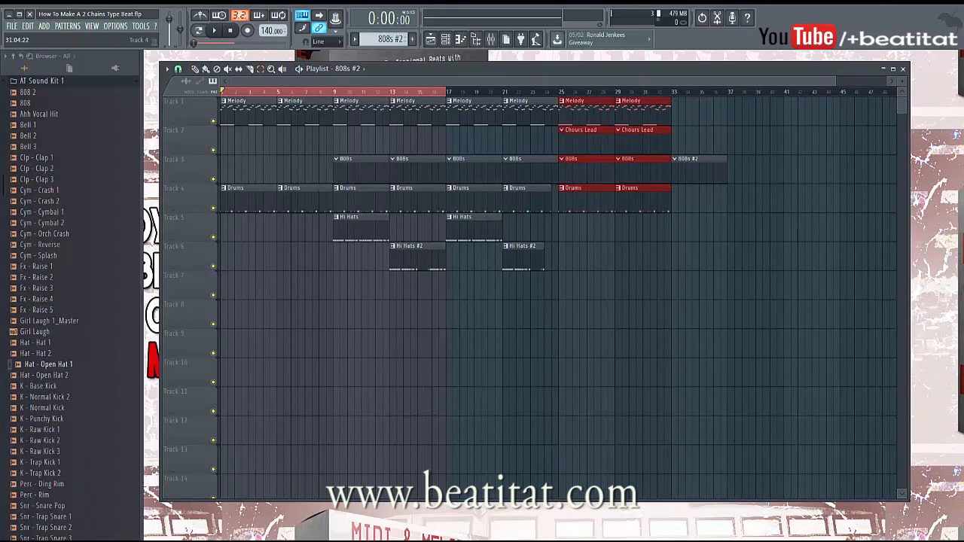
pyautogui.moveTo(598, 171); pyautogui.dragTo(644, 171)
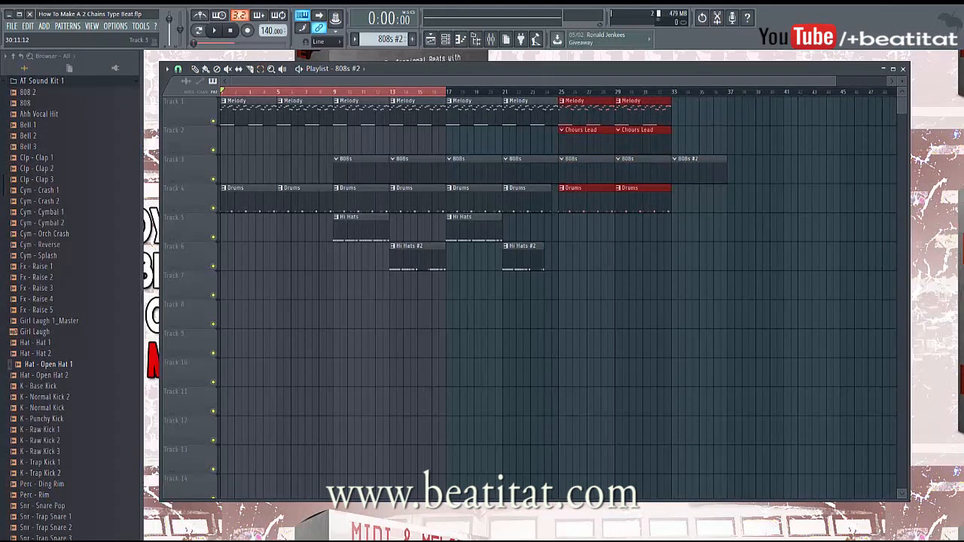
pyautogui.hotkey('ctrl', 'b')
pyautogui.scroll(-3, 645, 166)
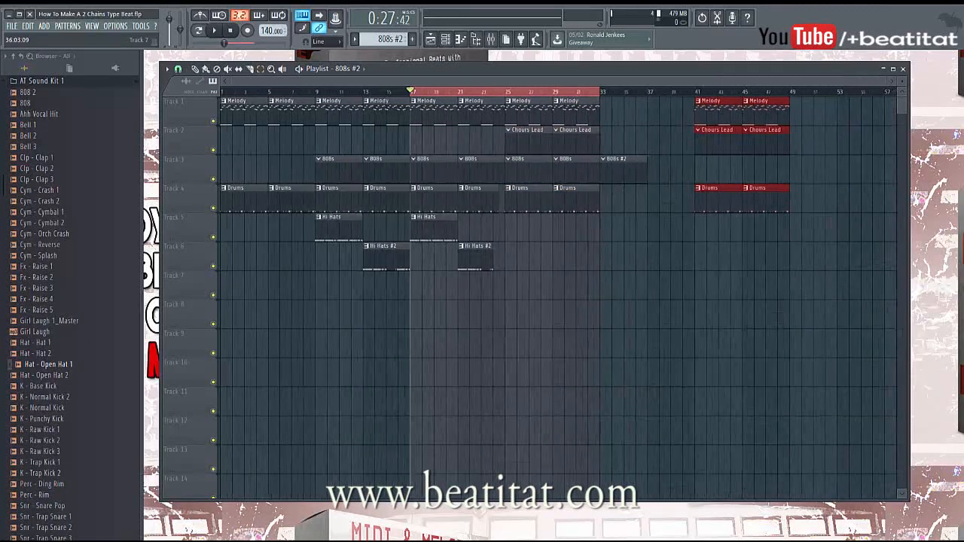
pyautogui.moveTo(655, 136); pyautogui.dragTo(571, 136)
pyautogui.click(610, 169)
pyautogui.moveTo(625, 170); pyautogui.dragTo(610, 169)
# Step: Insert an empty track below Track 3 and move both 808s #2 clips onto it
pyautogui.rightClick(189, 185)
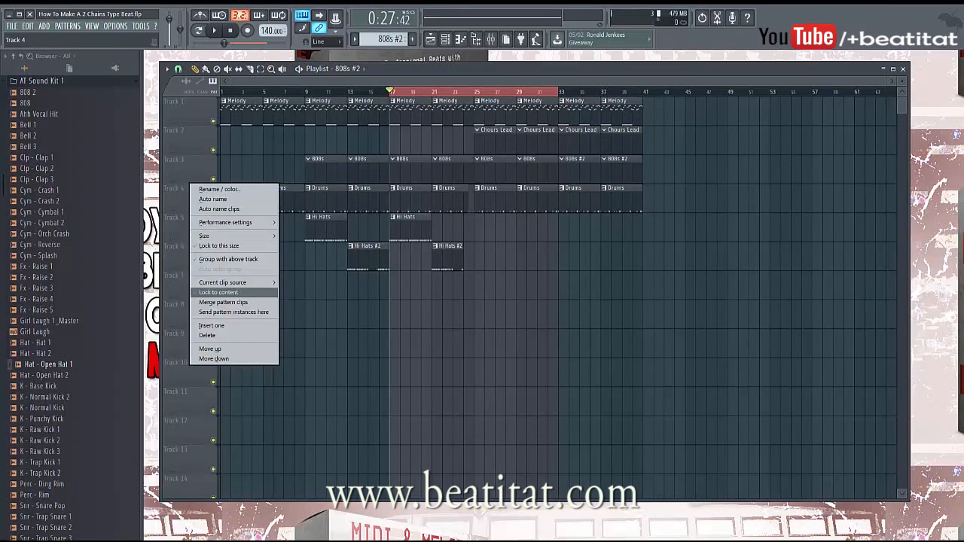
pyautogui.click(226, 324)
pyautogui.moveTo(558, 162); pyautogui.dragTo(644, 167)
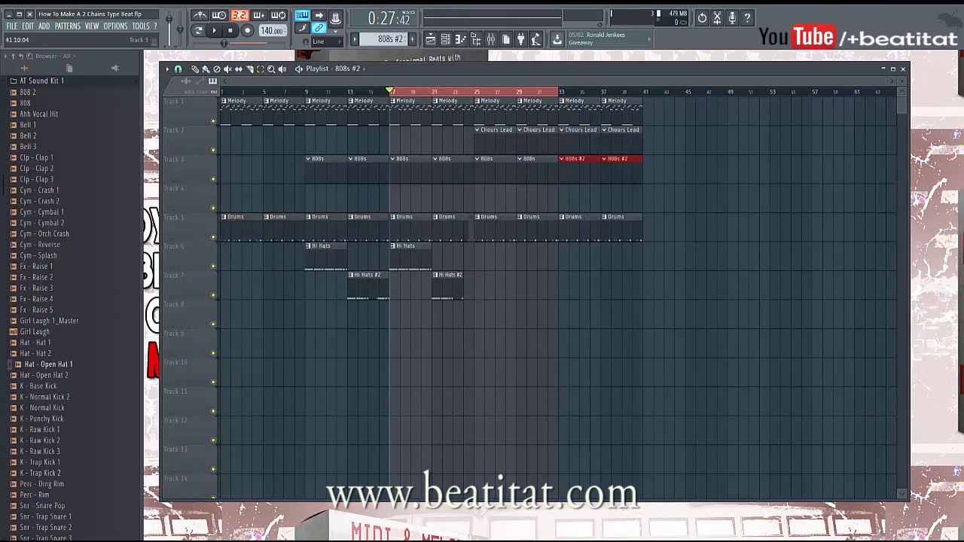
pyautogui.moveTo(580, 162); pyautogui.dragTo(580, 191)
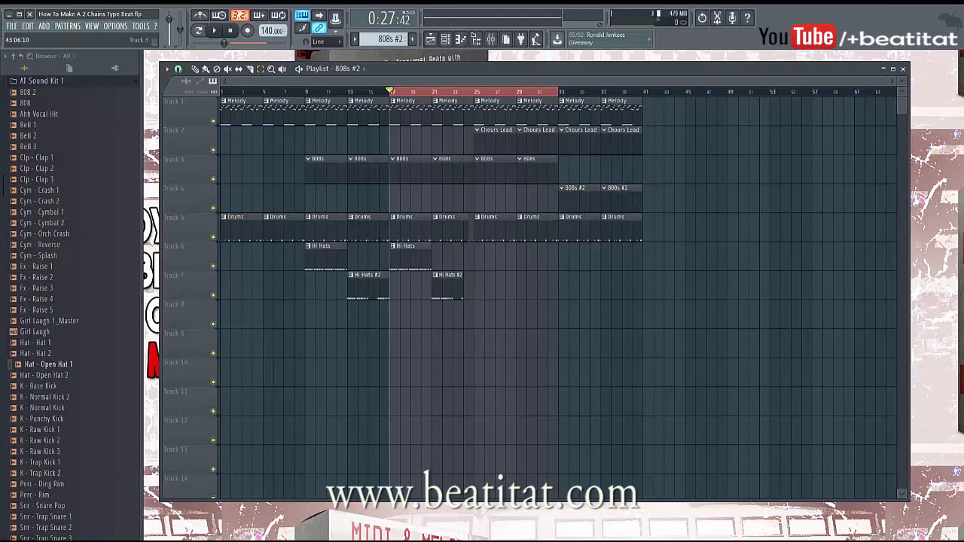
# Step: Add a time marker named Intro at the start of the playlist
pyautogui.click(529, 91)
pyautogui.scroll(2, 331, 132)
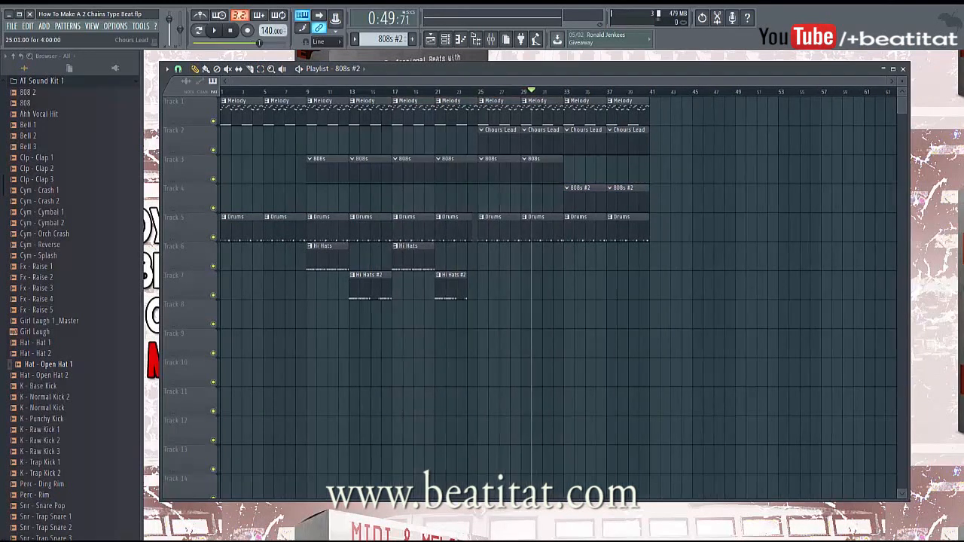
pyautogui.click(275, 91)
pyautogui.click(223, 91)
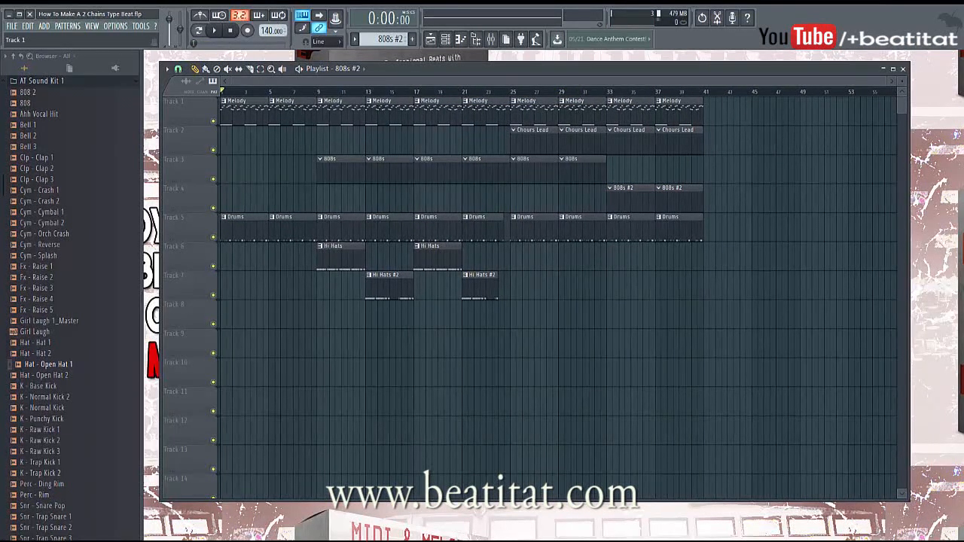
pyautogui.hotkey('alt', 't')
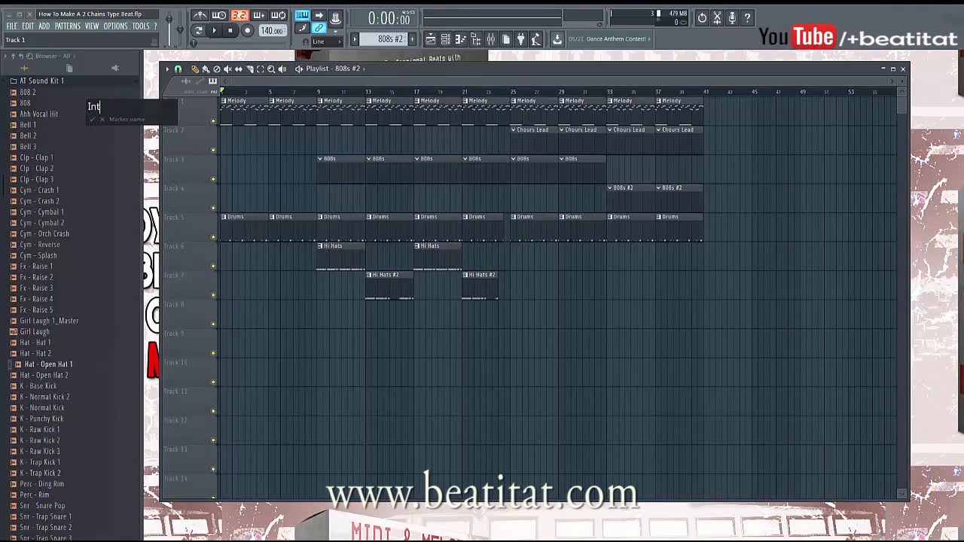
pyautogui.write('Intro')
pyautogui.press('Return')
# Step: Shift all playlist clips eight bars later so the arrangement starts at bar 9
pyautogui.hotkey('ctrl', 'a')
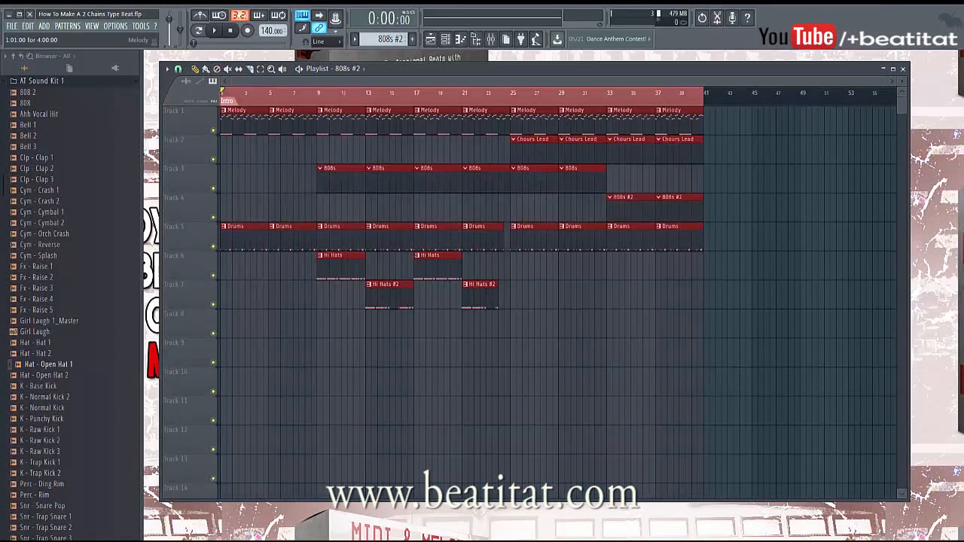
pyautogui.hotkey('shift', 'Right')
pyautogui.hotkey('shift', 'Right')
pyautogui.hotkey('shift', 'Right')
pyautogui.hotkey('shift', 'Right')
pyautogui.hotkey('shift', 'Right')
pyautogui.hotkey('shift', 'Right')
pyautogui.hotkey('shift', 'Right')
pyautogui.hotkey('shift', 'Right')
# Step: Add a time marker named Verse at bar 9
pyautogui.click(317, 91)
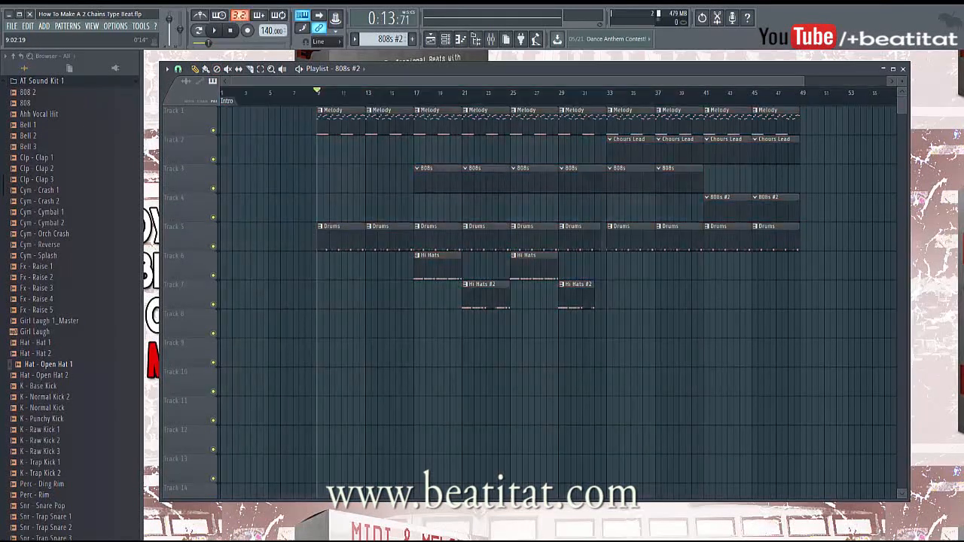
pyautogui.click(344, 106)
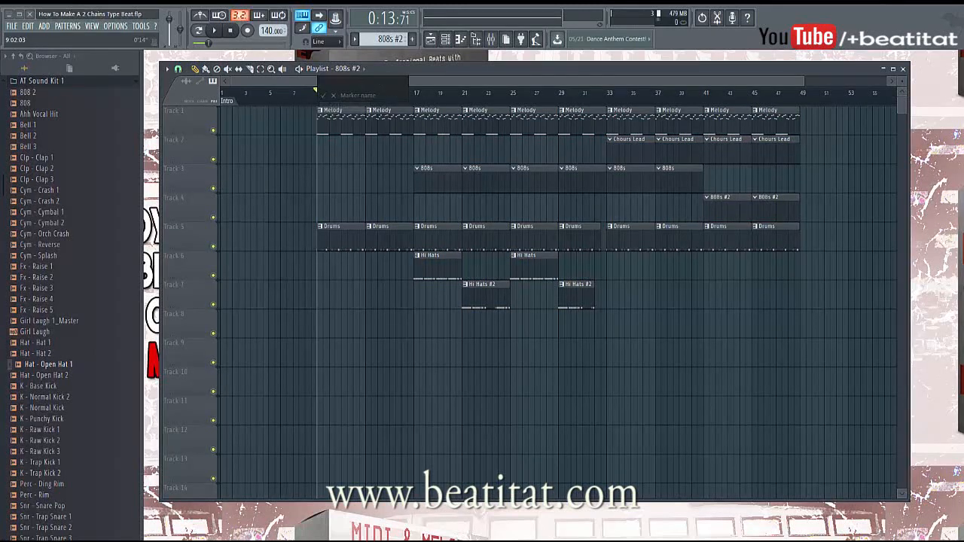
pyautogui.press('Return')
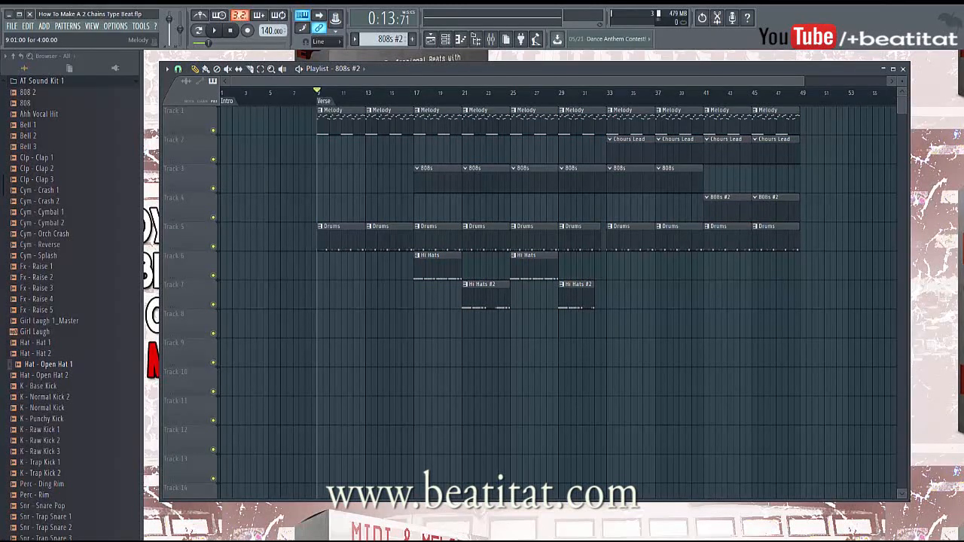
# Step: Add a time marker named Chorus at bar 33
pyautogui.rightClick(608, 96)
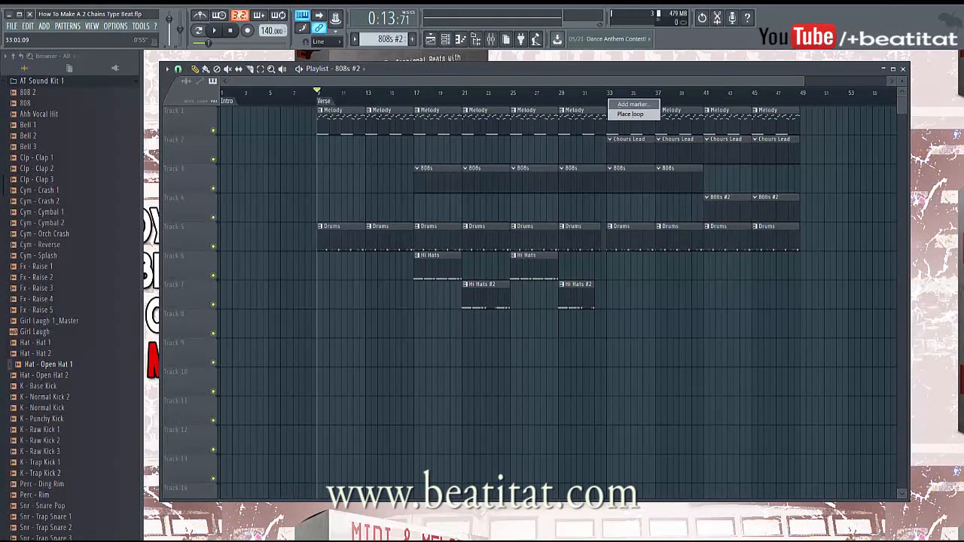
pyautogui.click(631, 104)
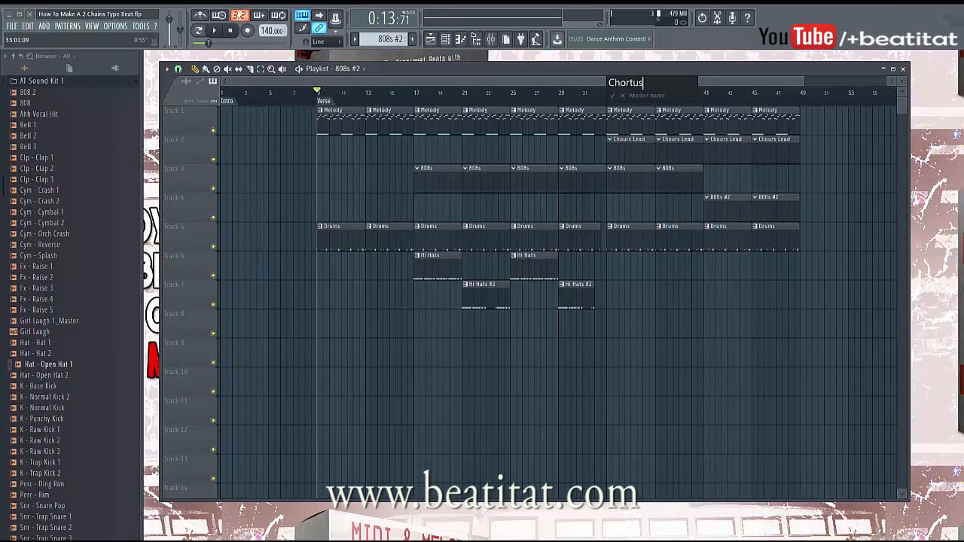
pyautogui.write('Chorus')
pyautogui.press('Return')
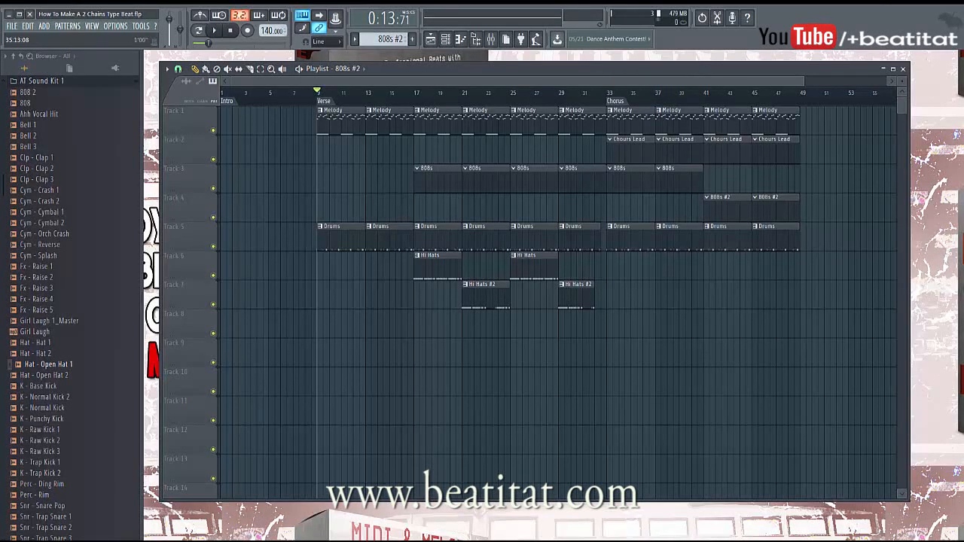
# Step: Copy the Hi Hats and Hi Hats #2 clips from the verse to the chorus, starting at bar 33
pyautogui.scroll(-3, 618, 121)
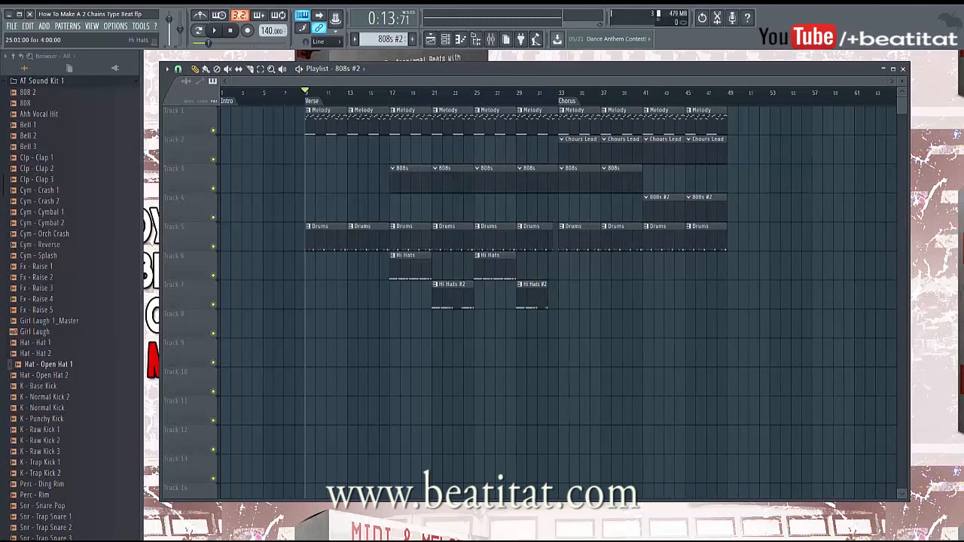
pyautogui.moveTo(423, 250); pyautogui.dragTo(594, 341)
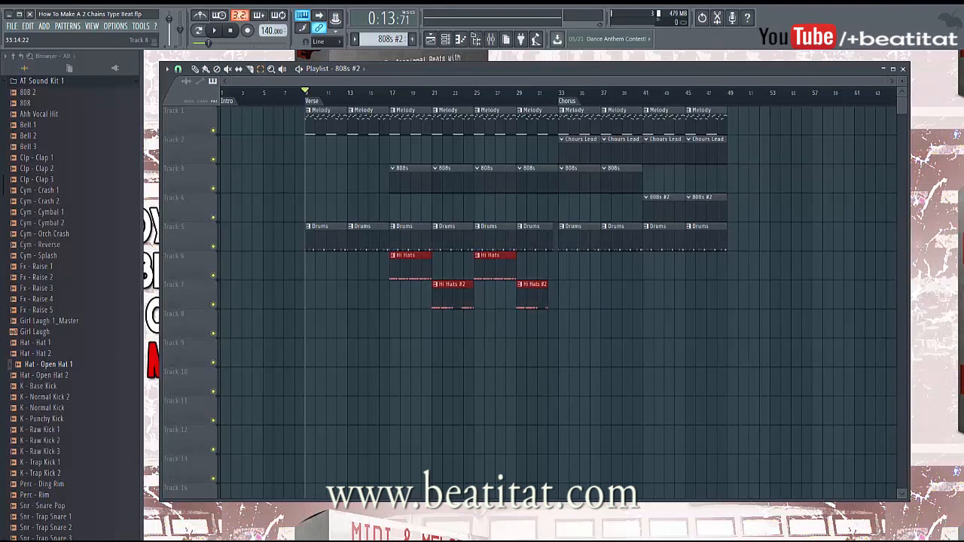
pyautogui.moveTo(413, 256); pyautogui.dragTo(582, 257)
pyautogui.keyDown('ctrl'); pyautogui.click(597, 324); pyautogui.keyUp('ctrl')
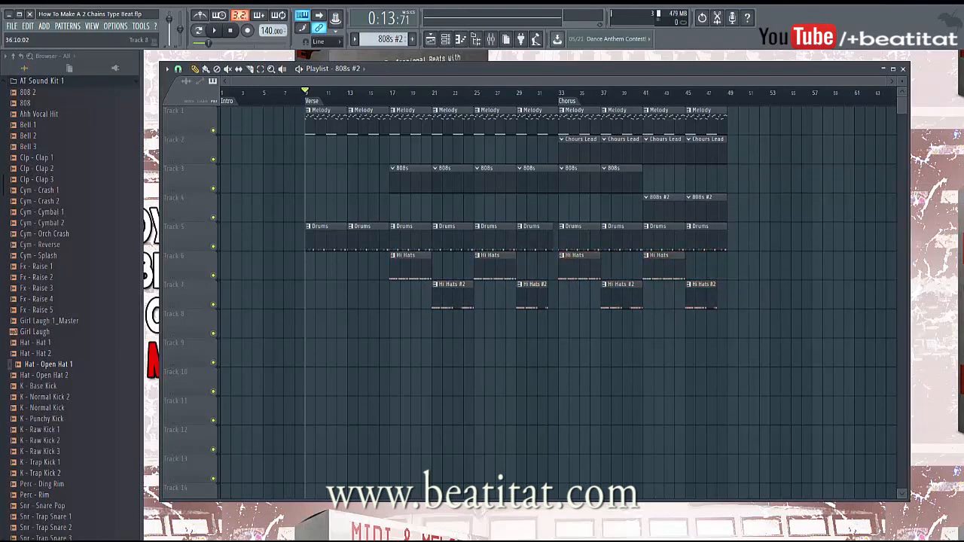
# Step: Fill the intro on Track 1 with Melody clips at bars 1 and 5
pyautogui.moveTo(461, 122); pyautogui.dragTo(653, 143)
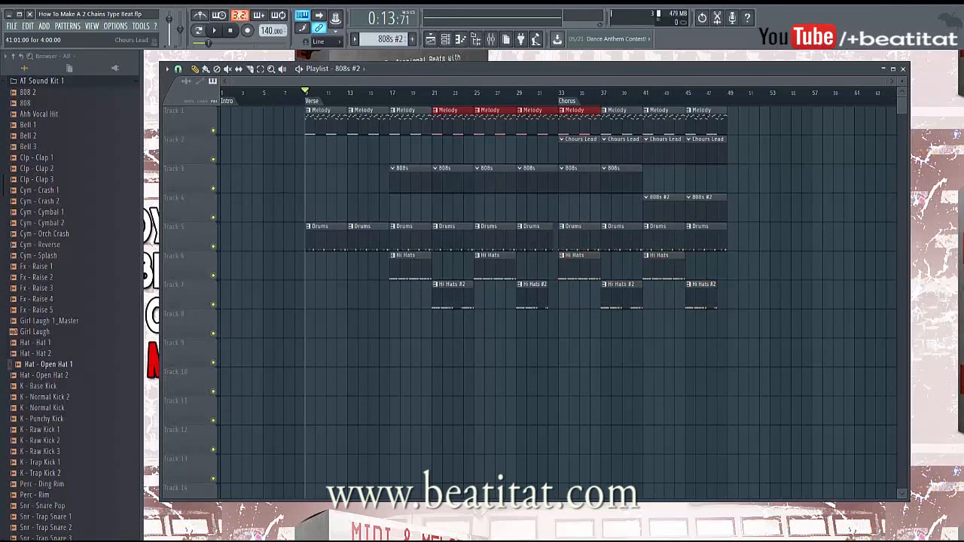
pyautogui.keyDown('ctrl'); pyautogui.click(312, 148); pyautogui.keyUp('ctrl')
pyautogui.click(316, 124)
pyautogui.click(226, 124)
pyautogui.moveTo(237, 124); pyautogui.dragTo(268, 124)
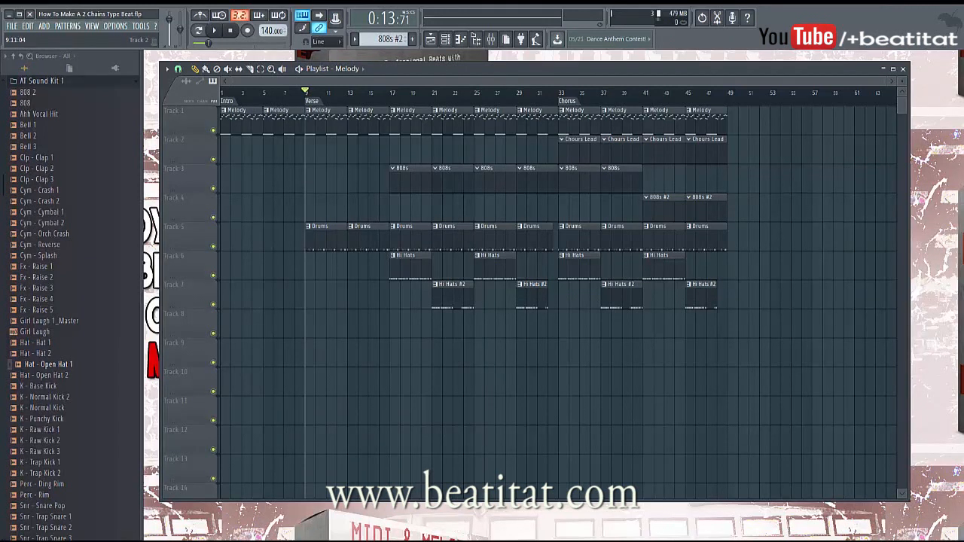
# Step: Load 808 OG (tuned to C) from the AT Speaker Beater 808s folder as a new channel and route it to mixer track 8
pyautogui.doubleClick(402, 168)
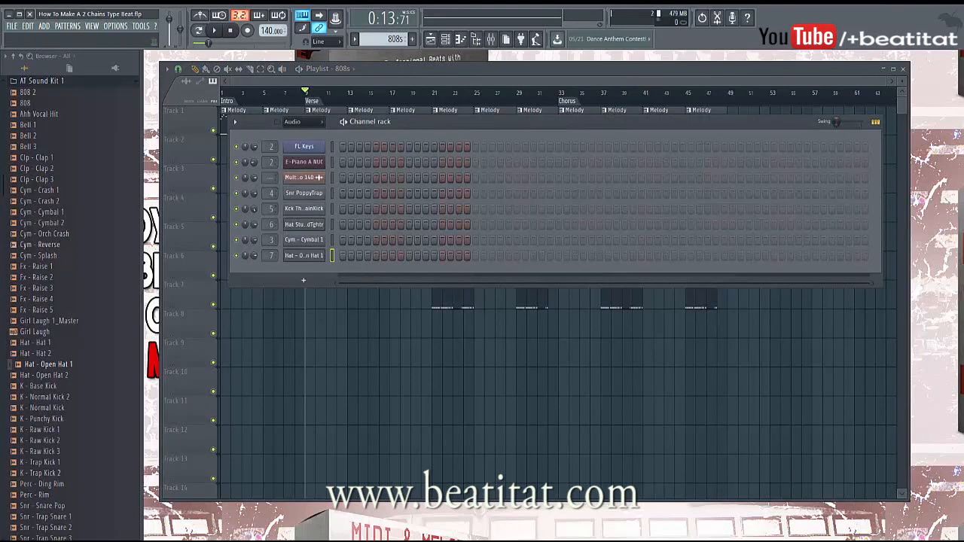
pyautogui.click(43, 81)
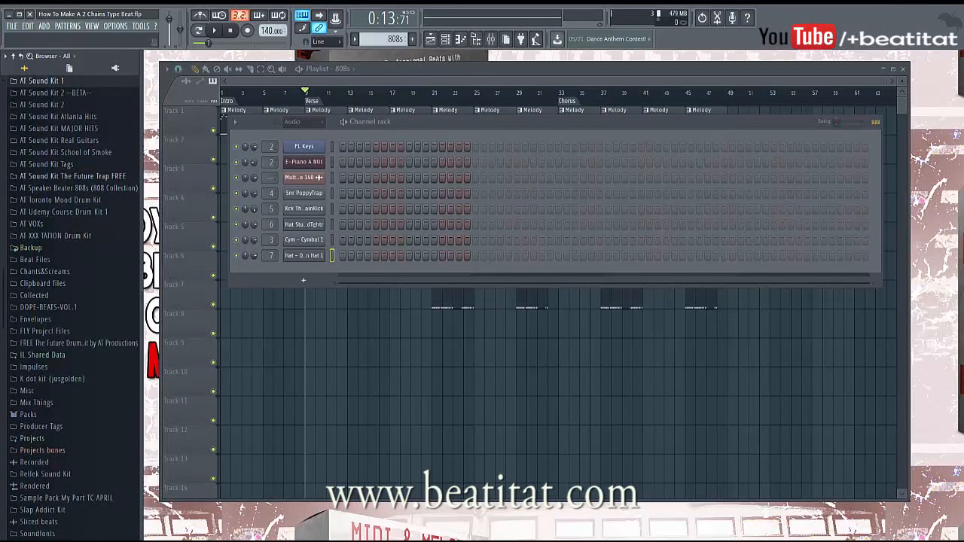
pyautogui.click(75, 188)
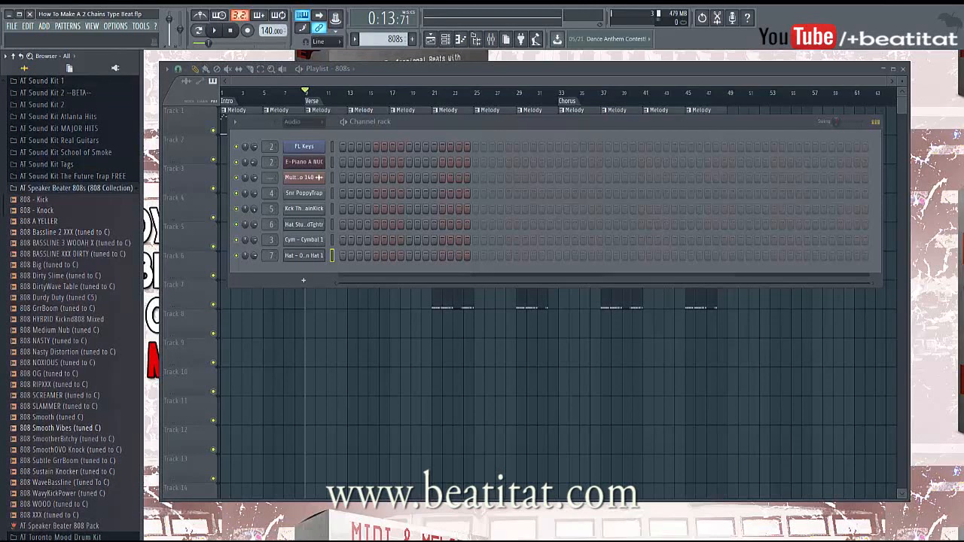
pyautogui.moveTo(53, 373); pyautogui.dragTo(303, 292)
pyautogui.click(304, 271)
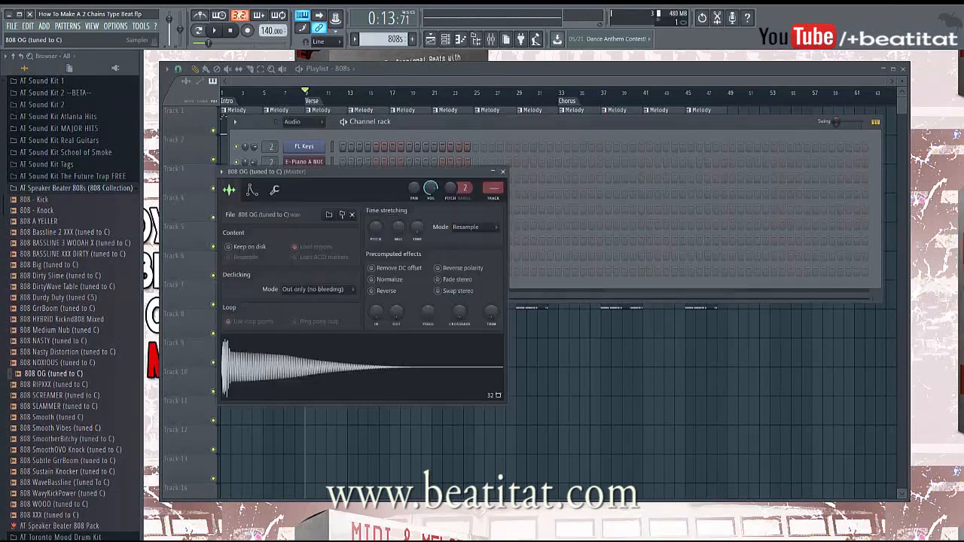
pyautogui.click(493, 198)
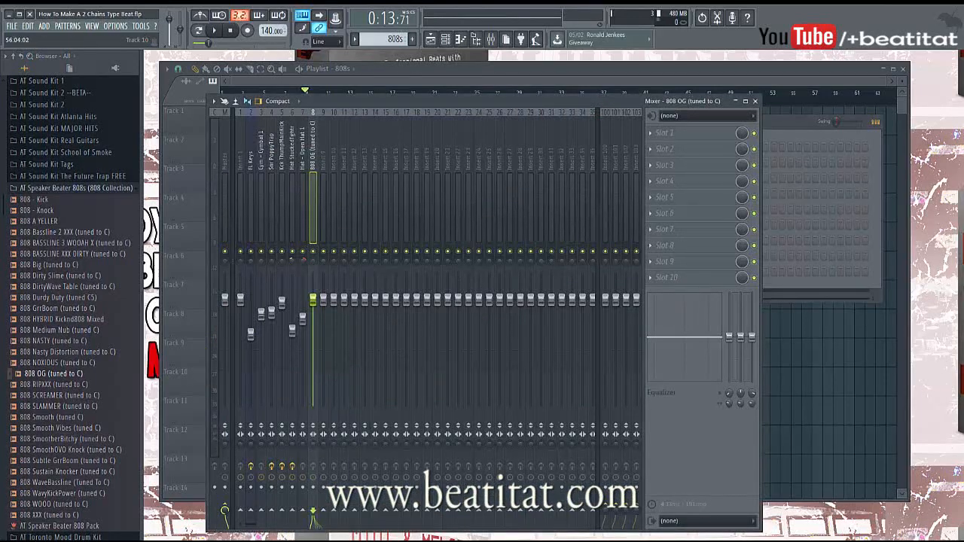
# Step: Move the song position to bar 17 and copy the kick's notes in the Drums pattern into the 808 OG piano roll
pyautogui.click(324, 68)
pyautogui.moveTo(401, 92); pyautogui.dragTo(391, 92)
pyautogui.doubleClick(408, 238)
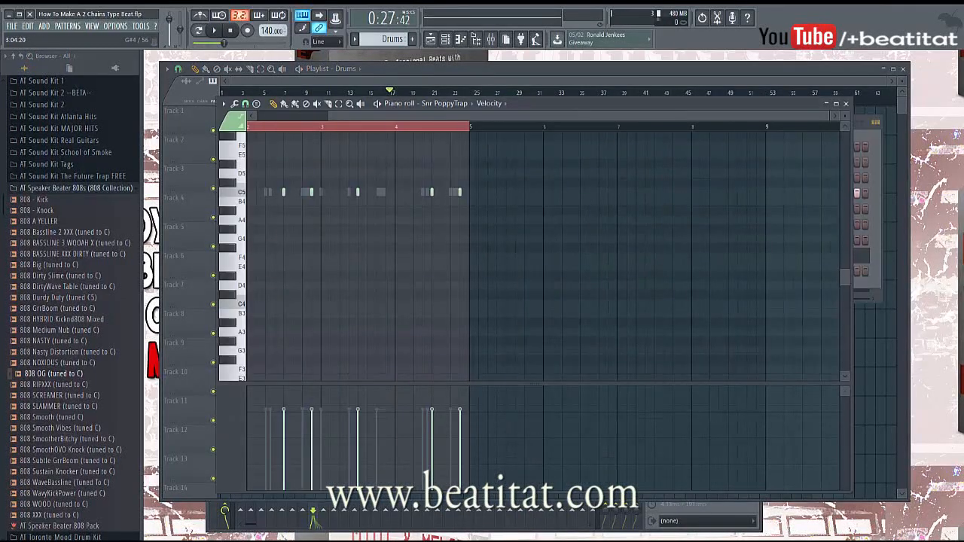
pyautogui.press('F6')
pyautogui.press('F7')
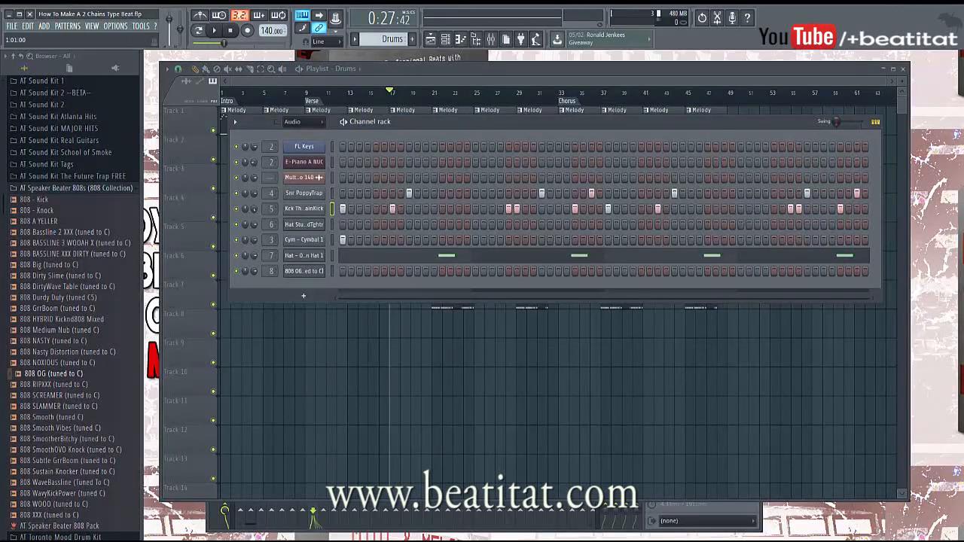
pyautogui.rightClick(323, 270)
pyautogui.click(342, 272)
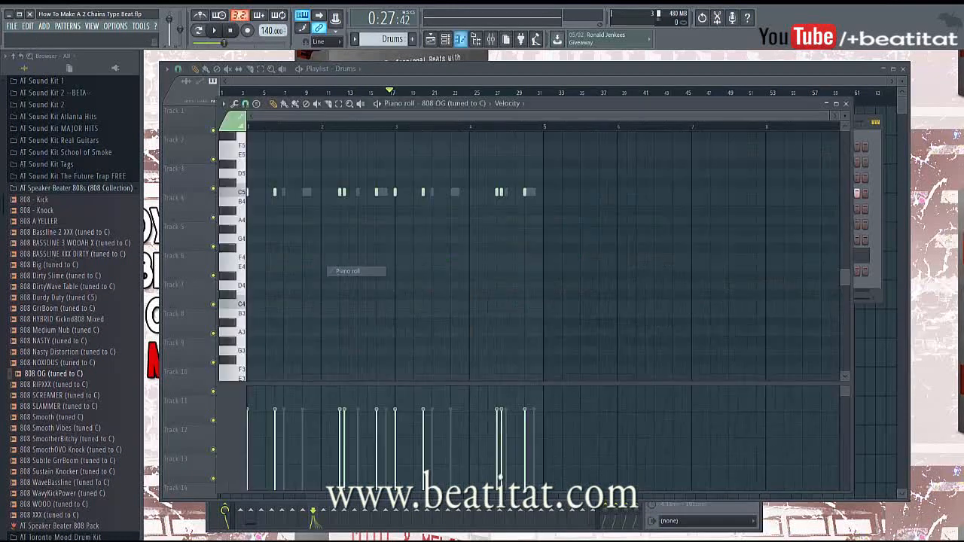
# Step: Apply legato to all 808 OG notes and extend the last note to the start of bar 5
pyautogui.hotkey('ctrl', 'a')
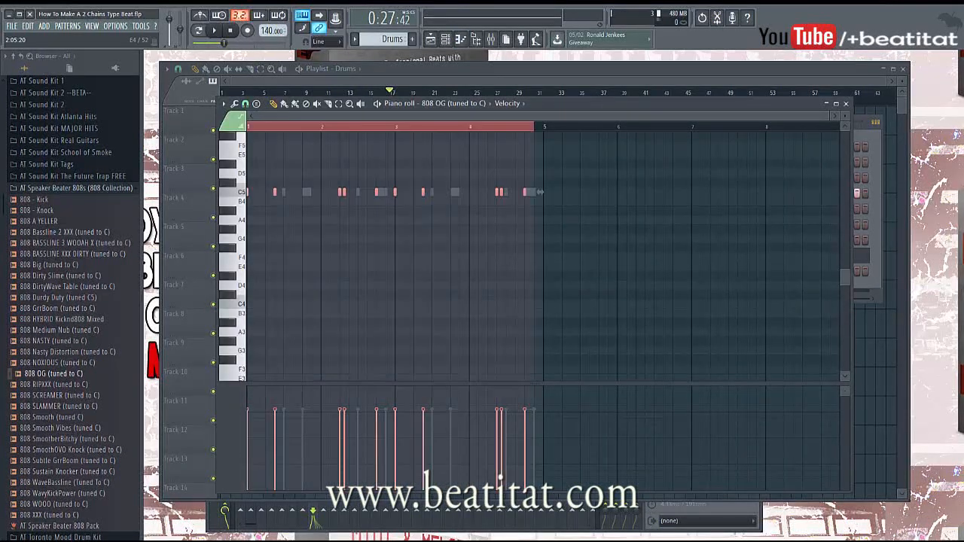
pyautogui.hotkey('ctrl', 'l')
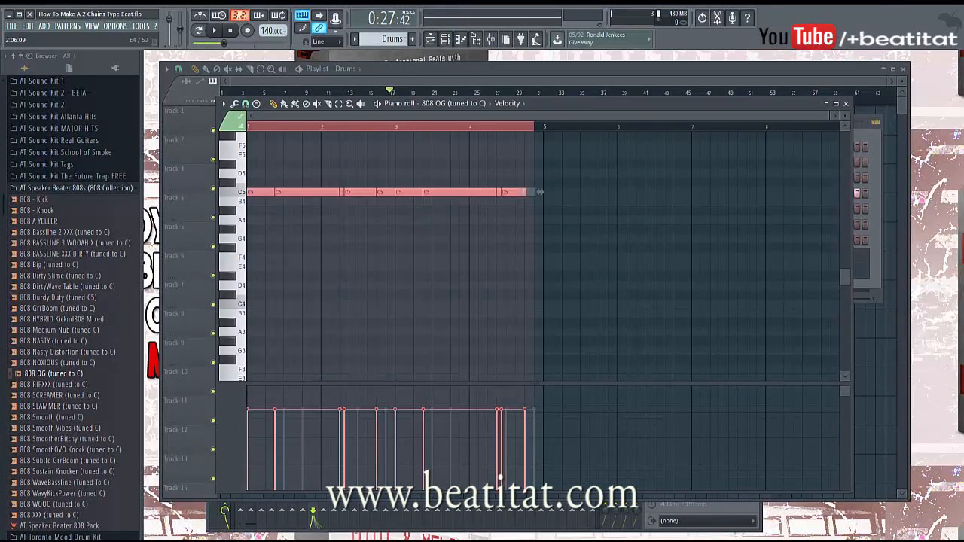
pyautogui.hotkey('ctrl', 'd')
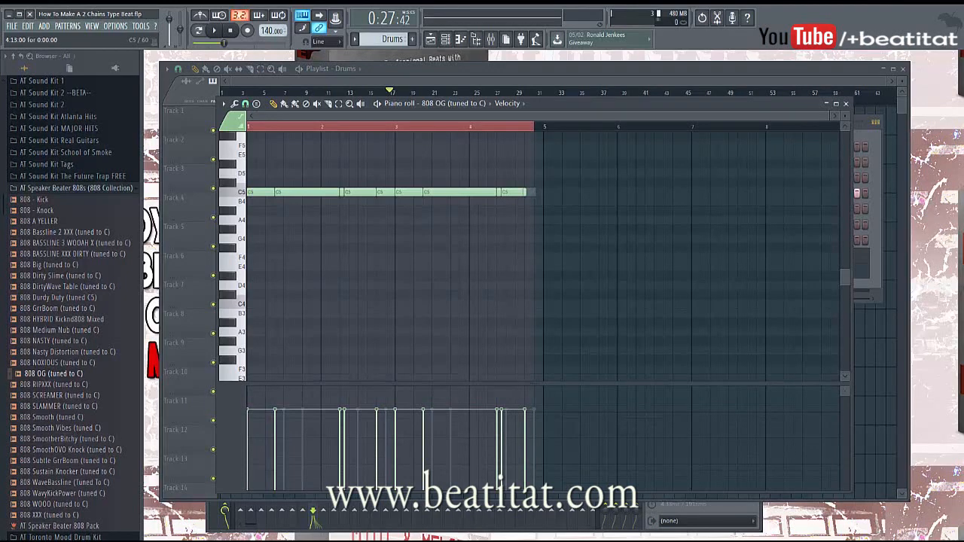
pyautogui.press('Escape')
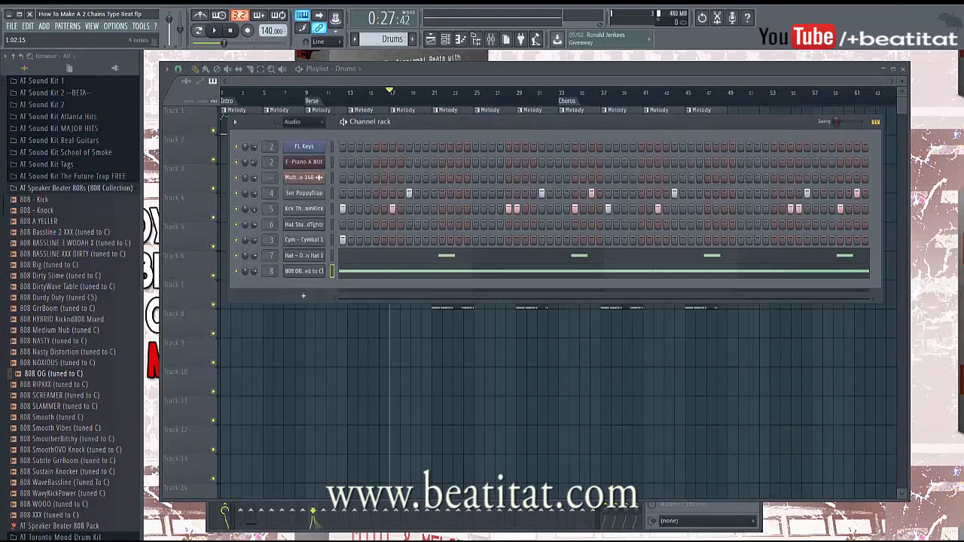
# Step: Enable the volume envelope on the 808 OG channel with attack and sustain at zero
pyautogui.click(304, 271)
pyautogui.click(252, 190)
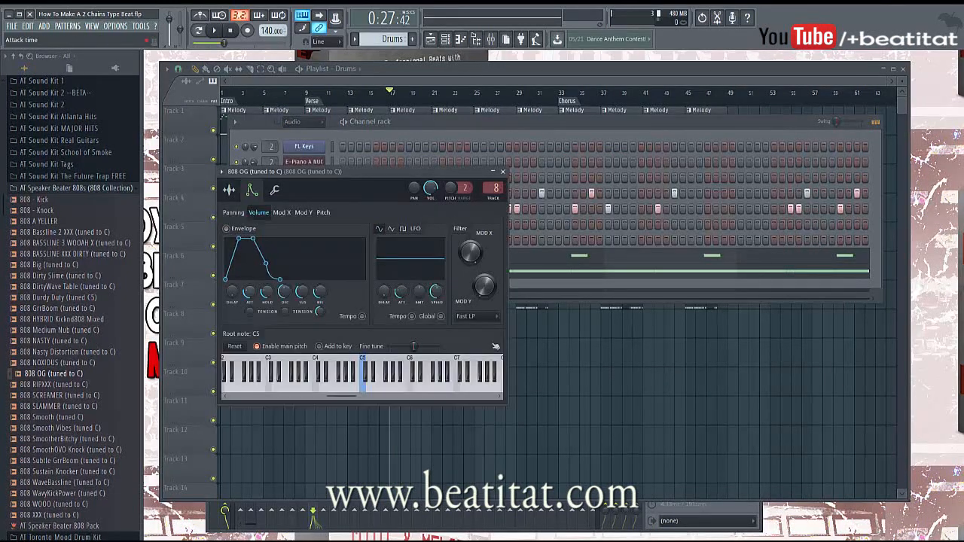
pyautogui.moveTo(302, 292); pyautogui.dragTo(302, 325)
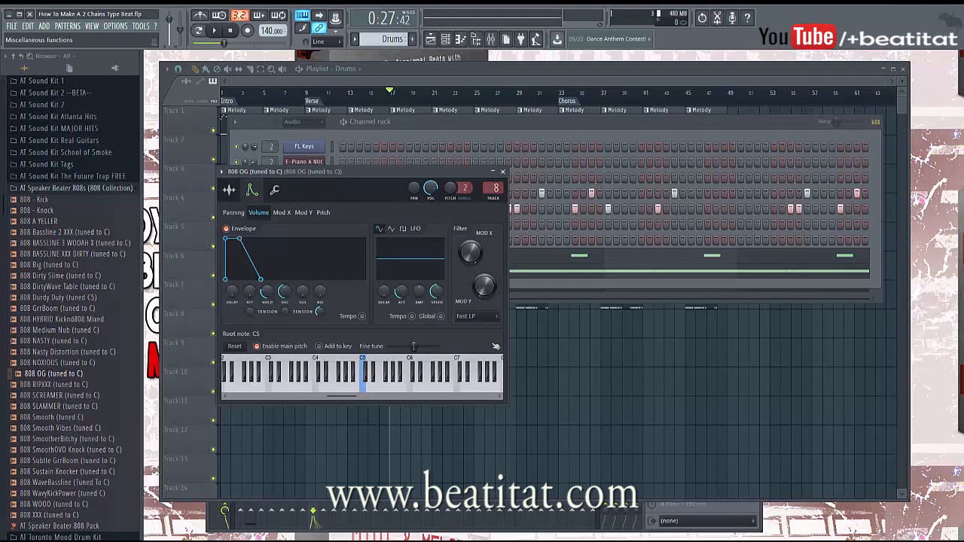
pyautogui.click(275, 190)
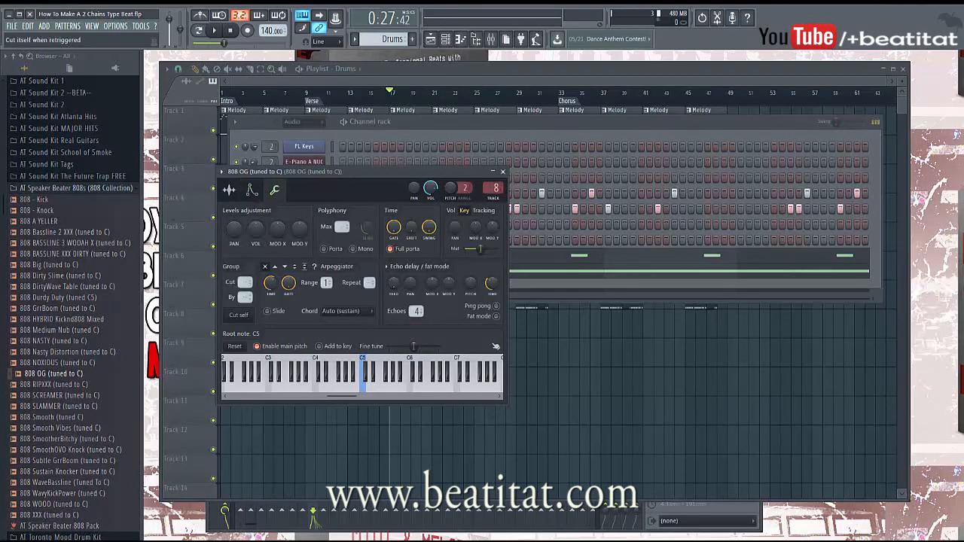
pyautogui.click(229, 190)
pyautogui.click(251, 190)
pyautogui.click(229, 190)
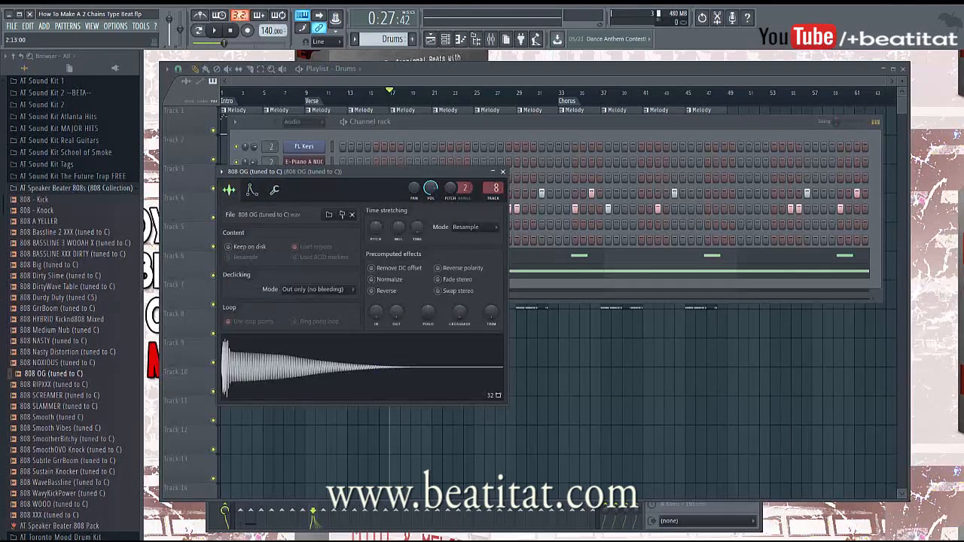
pyautogui.click(503, 172)
# Step: Play the beat and transpose the 808 OG notes up to C6, continuing in semitones to F6
pyautogui.click(493, 269)
pyautogui.press('space')
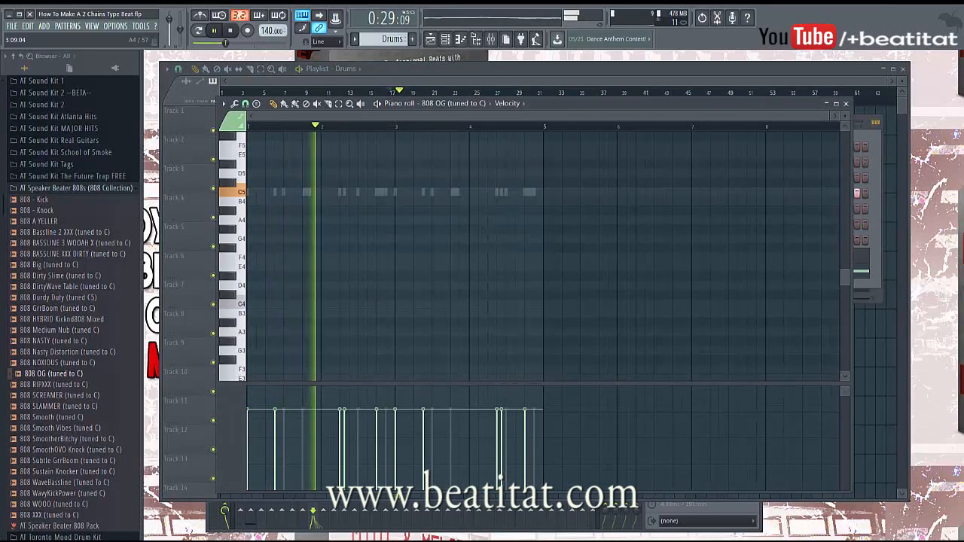
pyautogui.scroll(4, 582, 229)
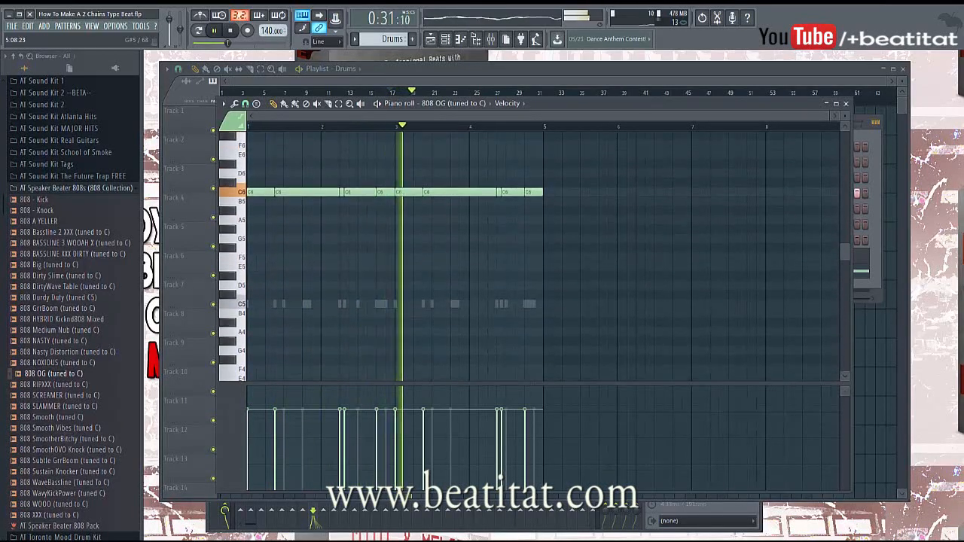
pyautogui.hotkey('shift', 'Up')
pyautogui.hotkey('shift', 'Up')
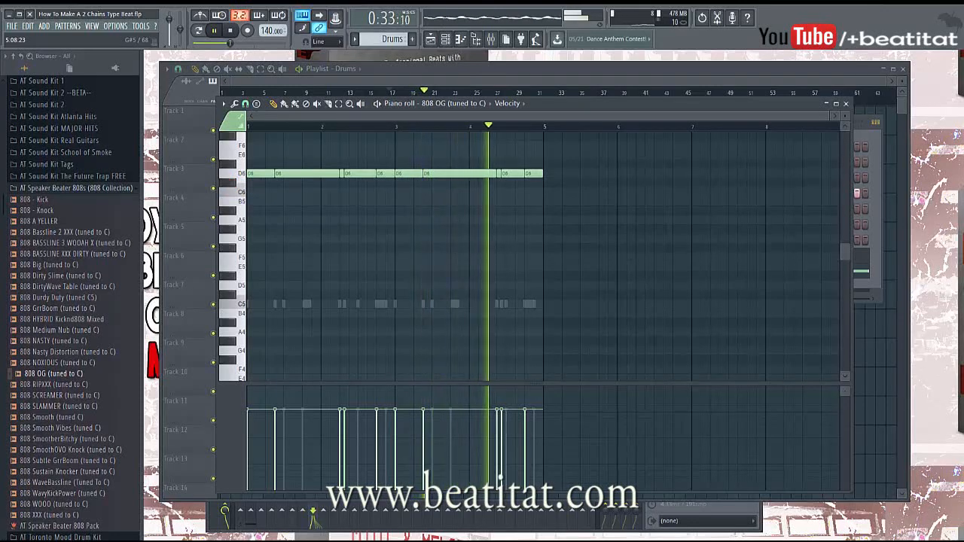
pyautogui.hotkey('shift', 'Up')
pyautogui.hotkey('shift', 'Up')
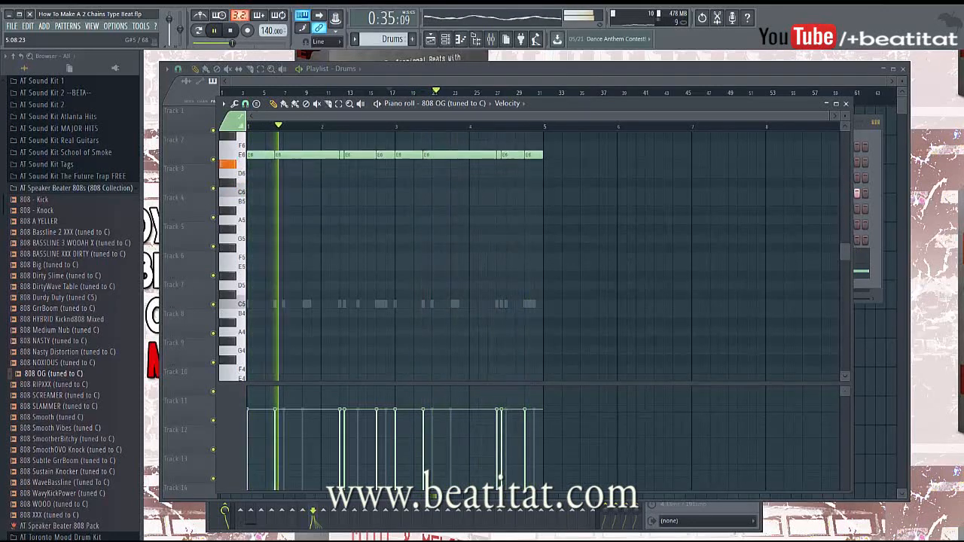
pyautogui.hotkey('shift', 'Up')
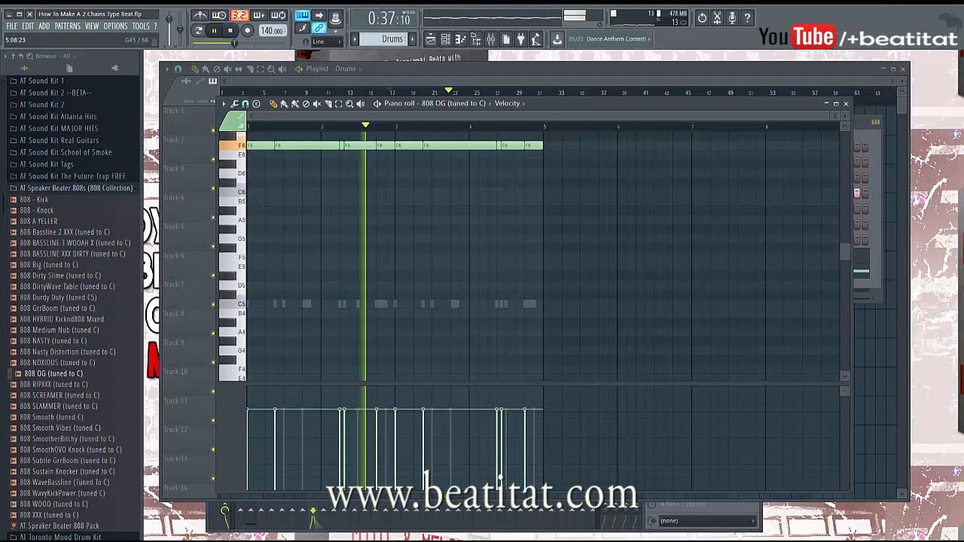
# Step: Transpose the 808 OG notes down through D#6, D#5 and D5 to A4 during playback
pyautogui.hotkey('shift', 'Down')
pyautogui.hotkey('shift', 'Down')
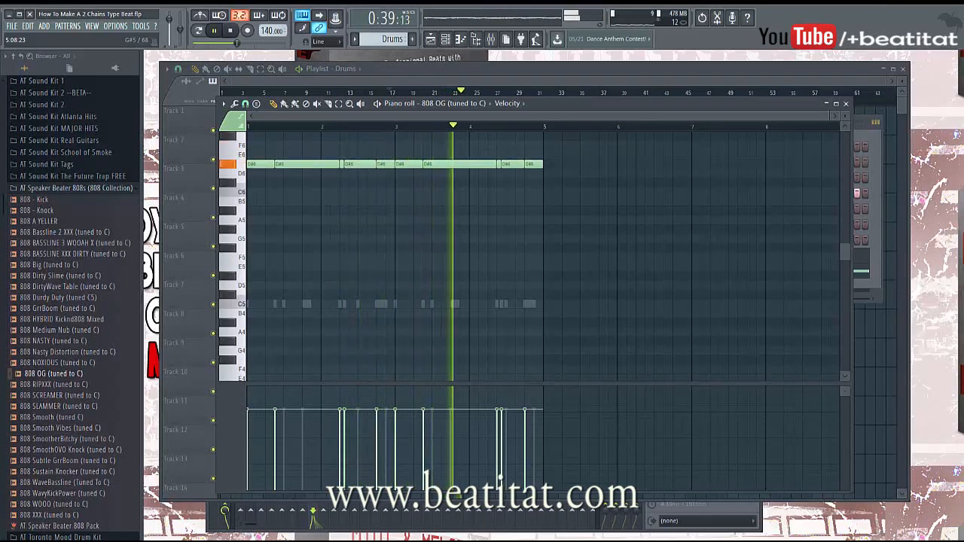
pyautogui.hotkey('ctrl', 'Down')
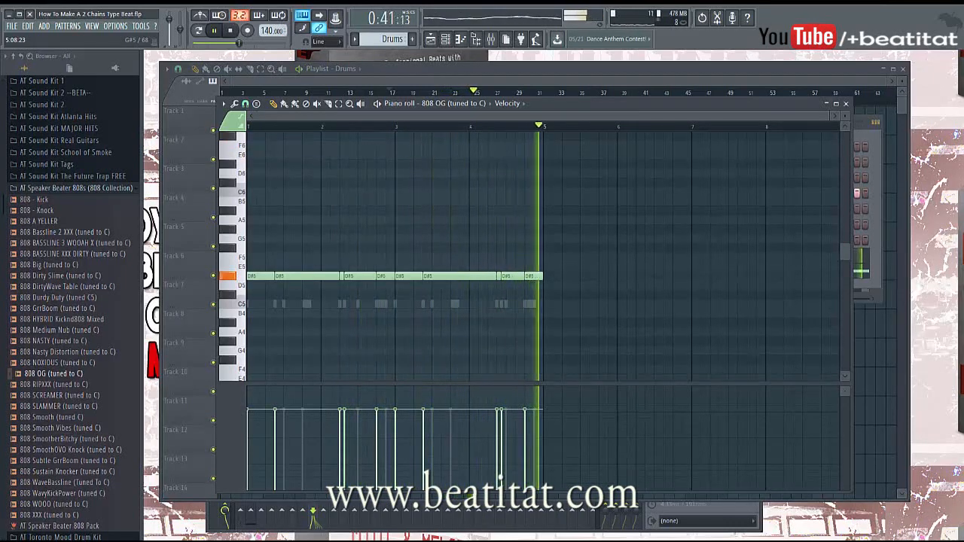
pyautogui.hotkey('shift', 'Down')
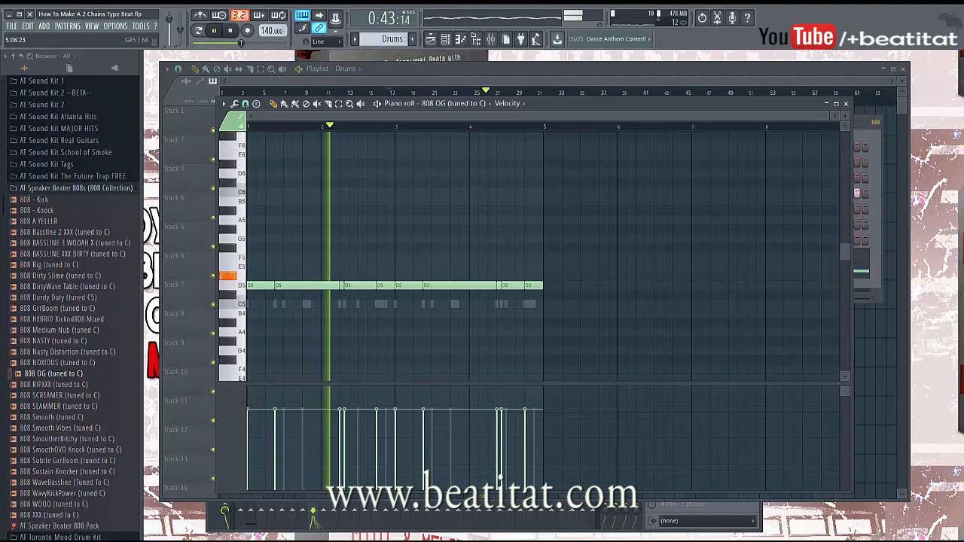
pyautogui.hotkey('shift', 'Down')
pyautogui.hotkey('shift', 'Down')
pyautogui.hotkey('shift', 'Down')
pyautogui.hotkey('shift', 'Down')
pyautogui.hotkey('shift', 'Down')
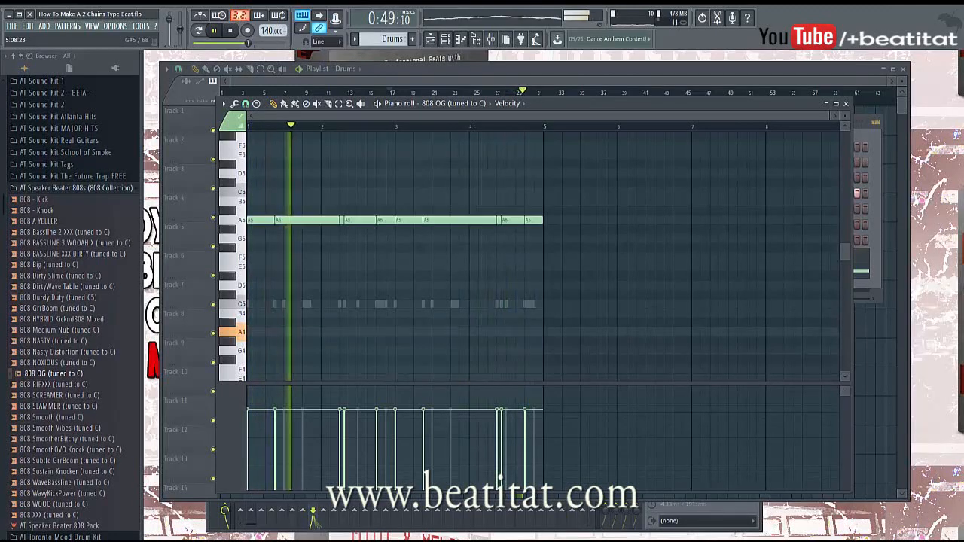
# Step: Try the 808 OG notes an octave higher between G5 and A#5, and bring them back down to A4
pyautogui.hotkey('ctrl', 'Up')
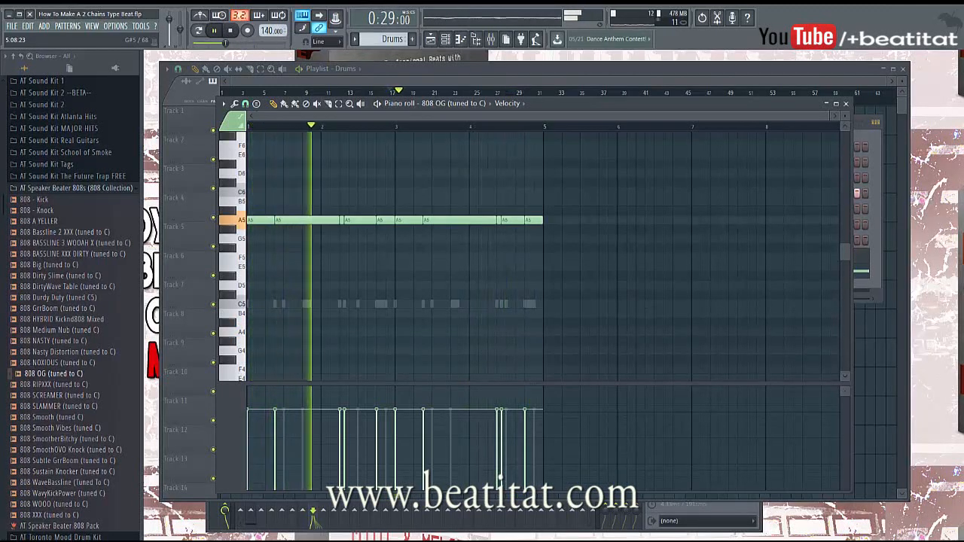
pyautogui.hotkey('shift', 'Down')
pyautogui.hotkey('shift', 'Down')
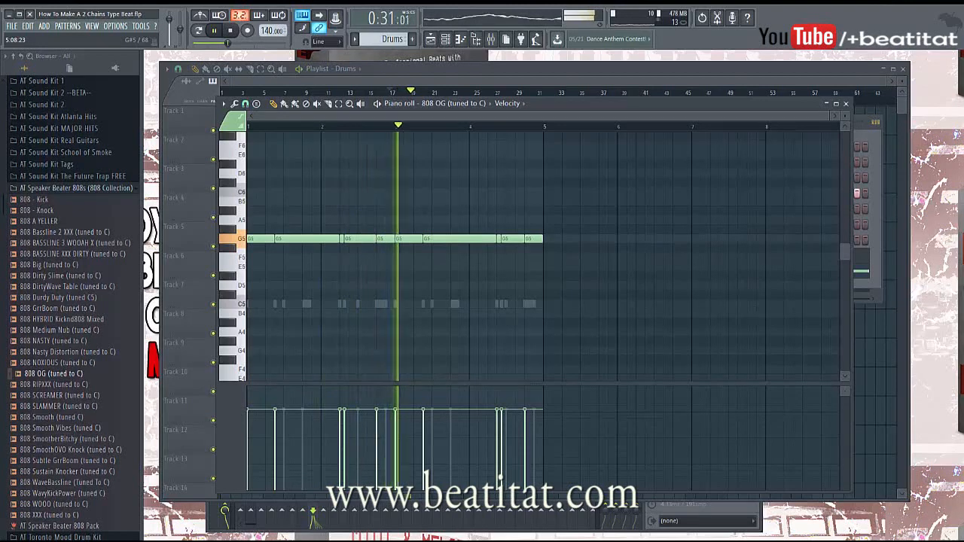
pyautogui.hotkey('shift', 'Up')
pyautogui.hotkey('shift', 'Up')
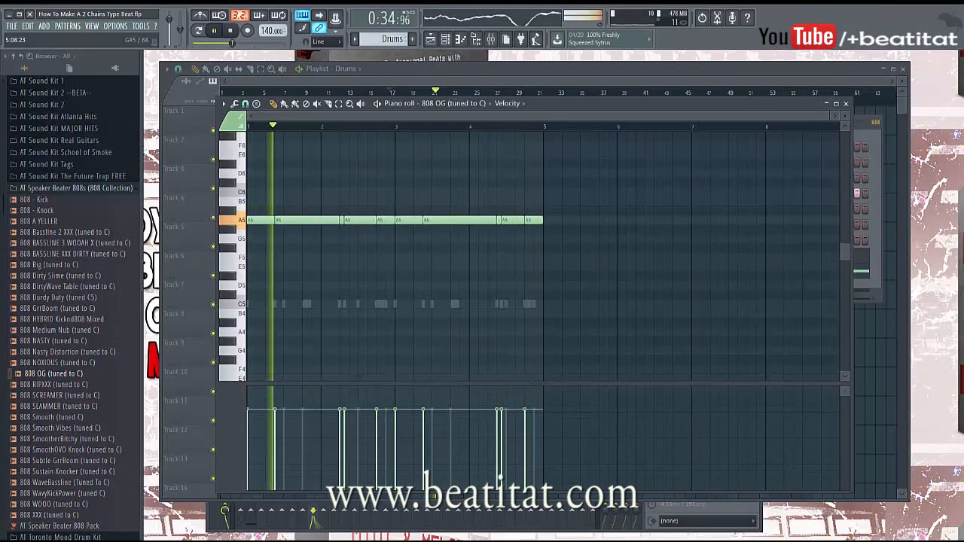
pyautogui.hotkey('shift', 'Up')
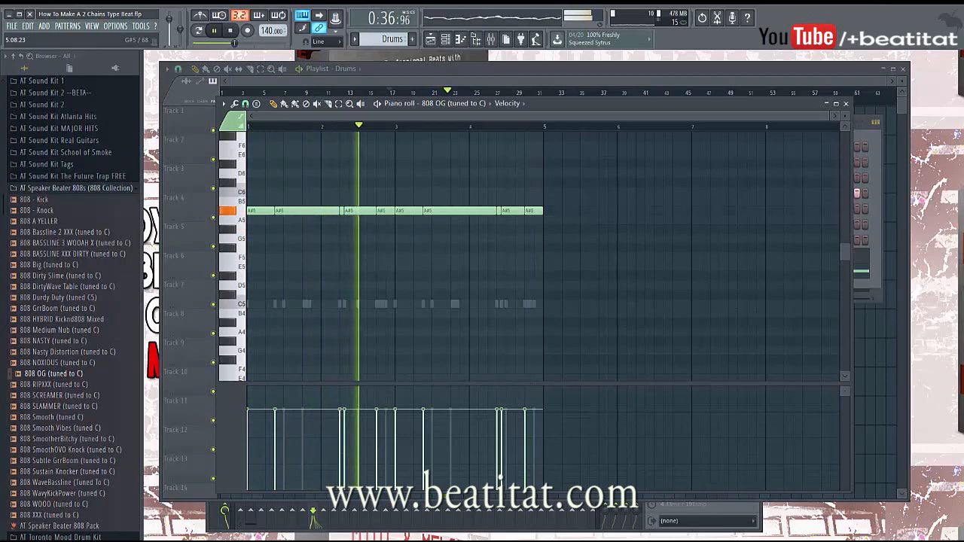
pyautogui.hotkey('ctrl', 'Down')
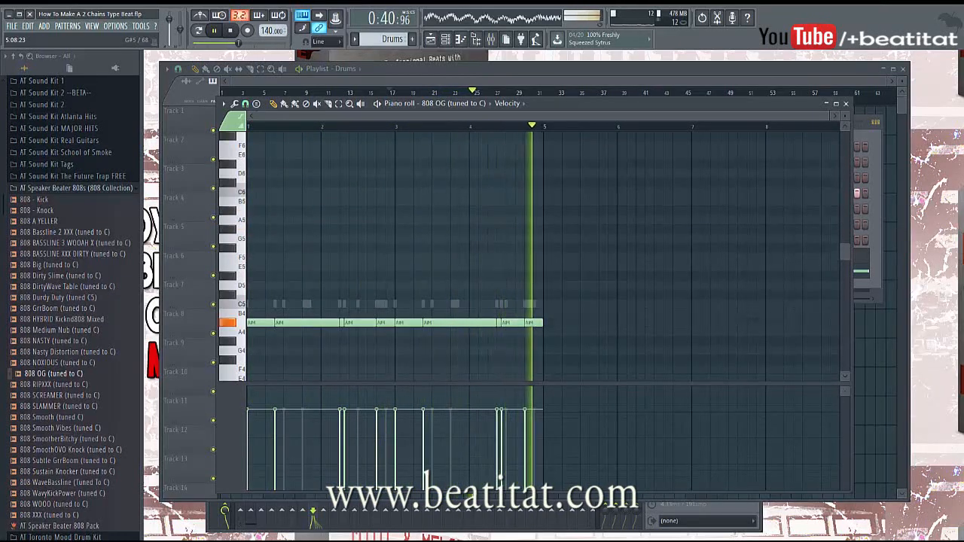
pyautogui.hotkey('shift', 'Down')
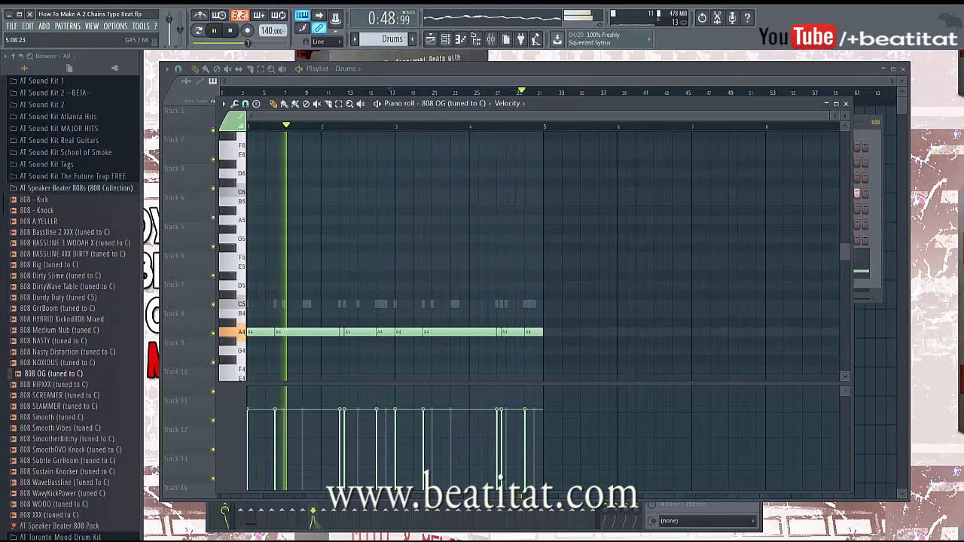
# Step: Test the 808 OG notes on F4, G4 and F#4, and place them on G#4
pyautogui.hotkey('shift', 'Down')
pyautogui.hotkey('shift', 'Down')
pyautogui.hotkey('shift', 'Down')
pyautogui.hotkey('shift', 'Down')
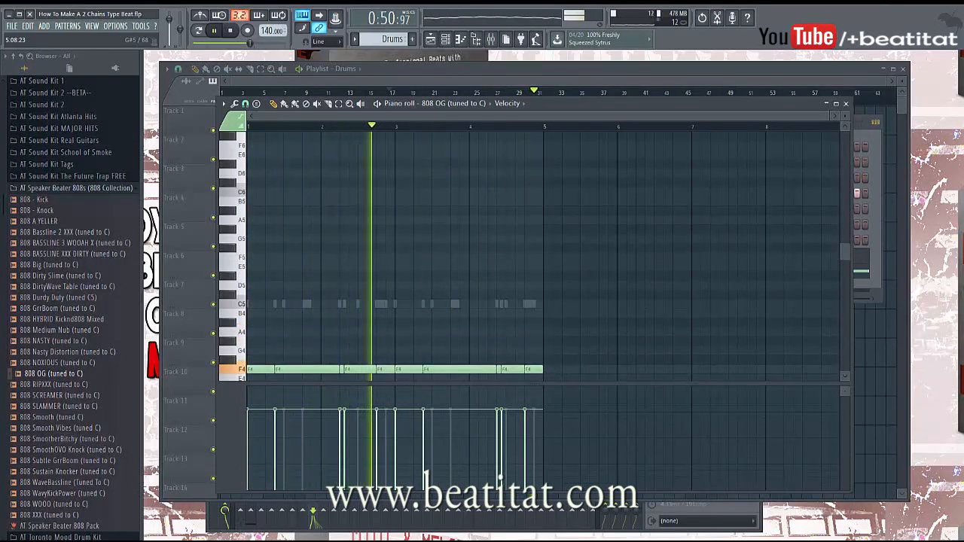
pyautogui.hotkey('shift', 'Up')
pyautogui.hotkey('shift', 'Up')
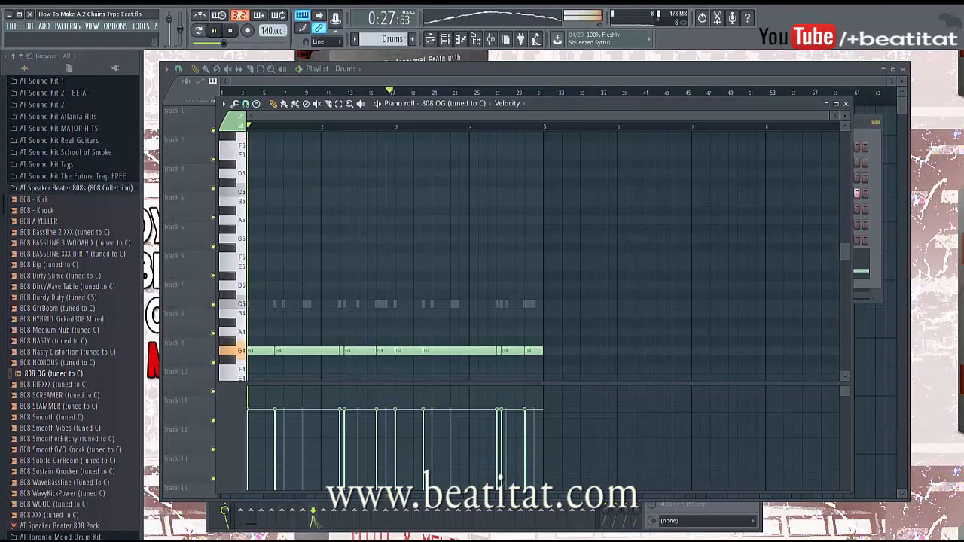
pyautogui.hotkey('shift', 'Down')
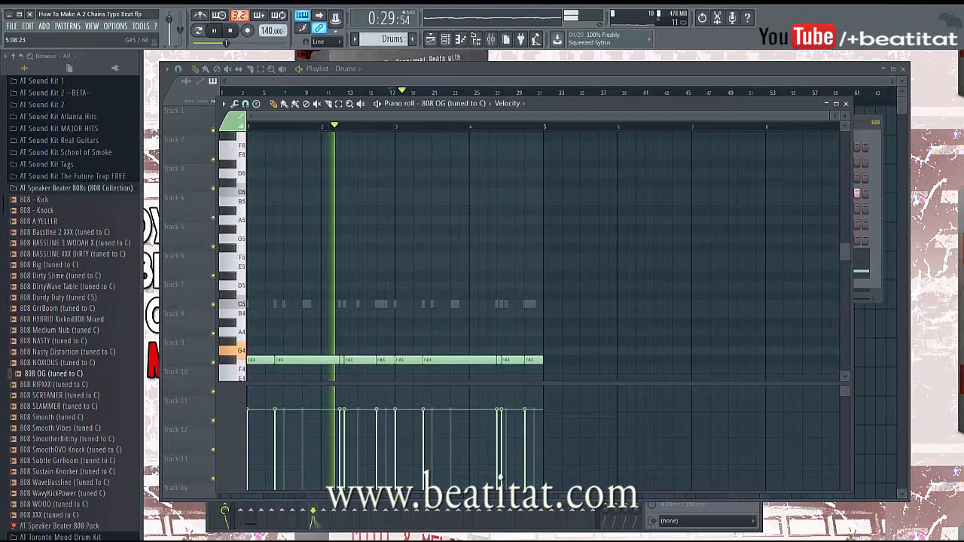
pyautogui.hotkey('shift', 'Up')
pyautogui.hotkey('shift', 'Up')
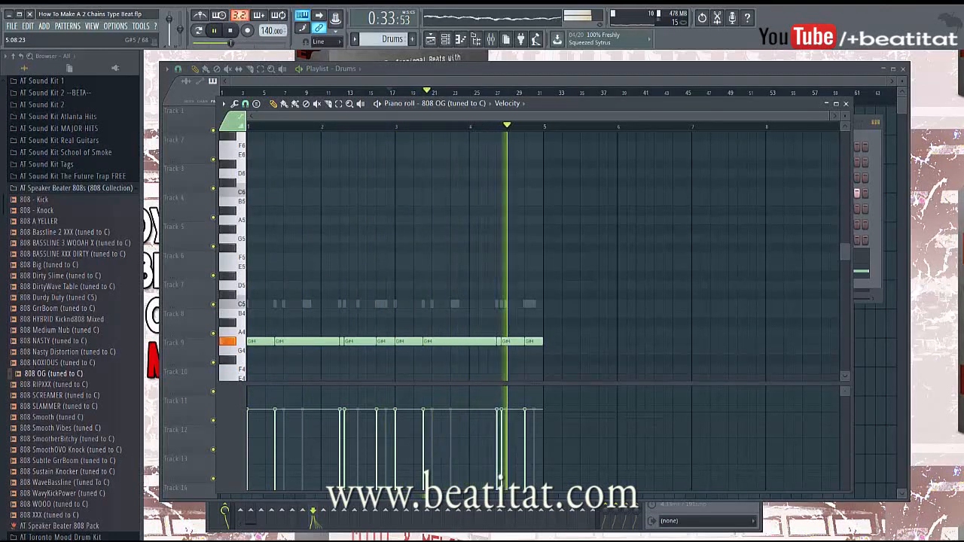
# Step: Test the 808 OG notes on A4, G4, G5 and G#5 during playback, and return them to G#4
pyautogui.hotkey('shift', 'Up')
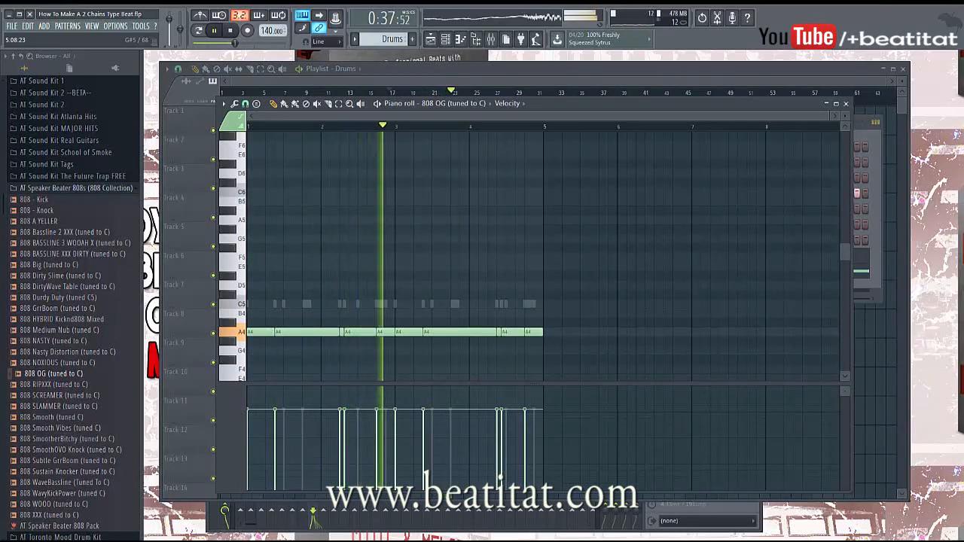
pyautogui.hotkey('shift', 'Down')
pyautogui.hotkey('shift', 'Down')
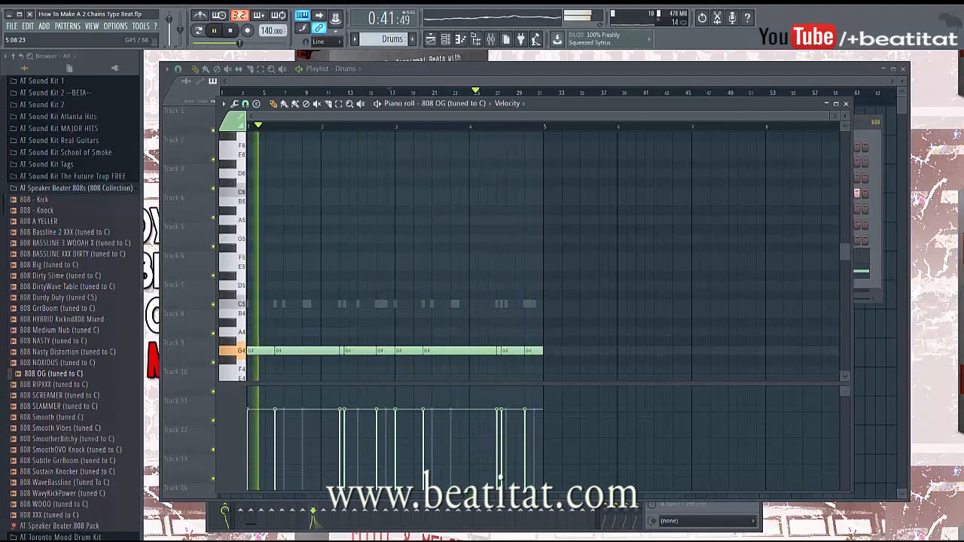
pyautogui.hotkey('ctrl', 'Up')
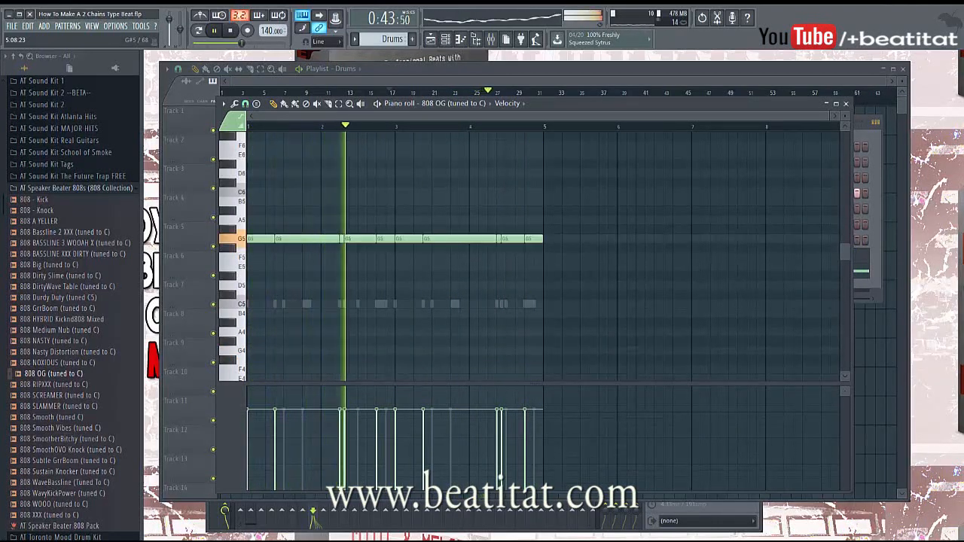
pyautogui.hotkey('shift', 'Down')
pyautogui.hotkey('shift', 'Up')
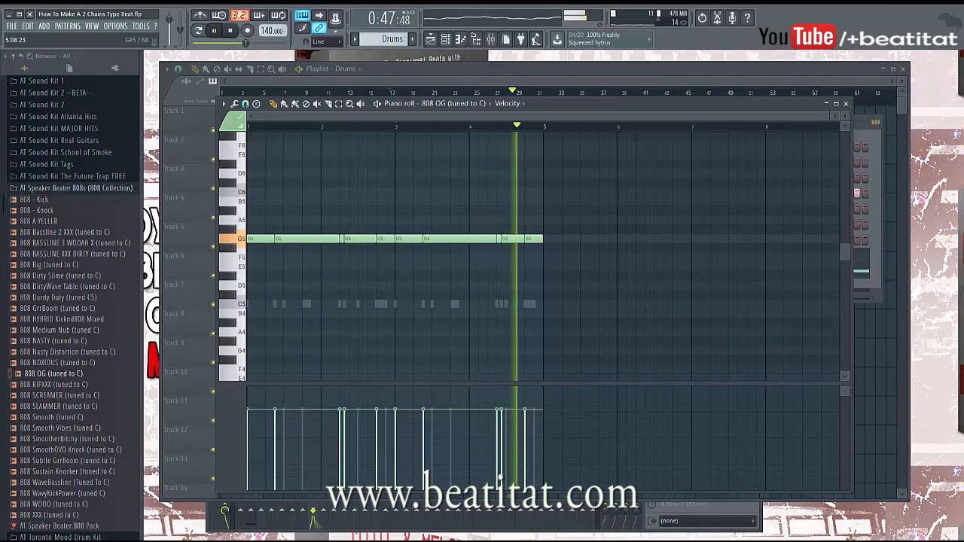
pyautogui.hotkey('shift', 'Up')
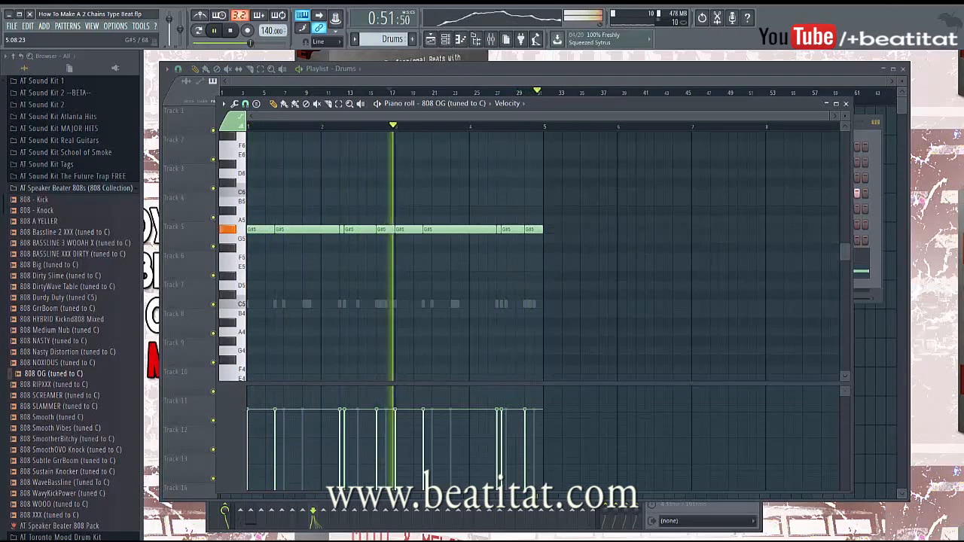
pyautogui.hotkey('ctrl', 'Down')
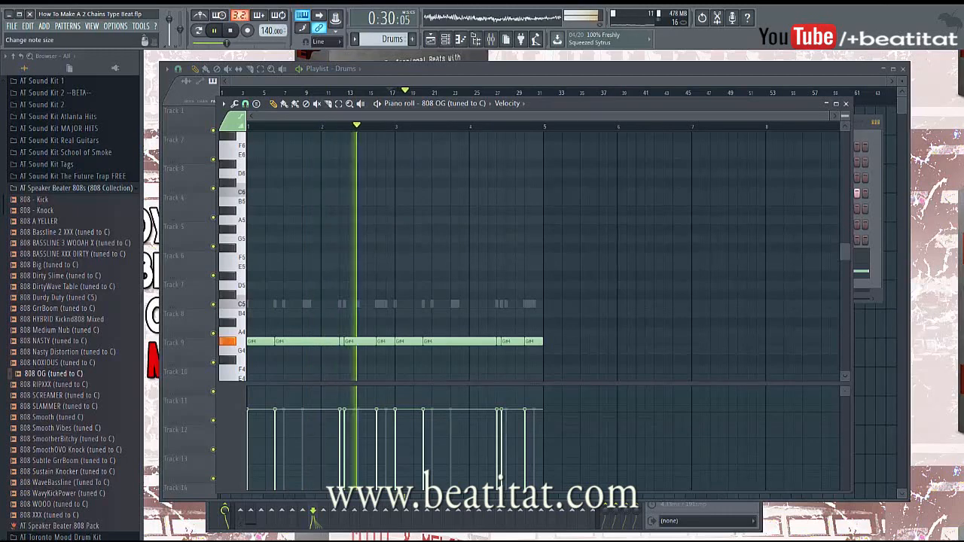
# Step: Lower the 808 OG notes from early bar 2 to the start of bar 3 to G4
pyautogui.press('F6')
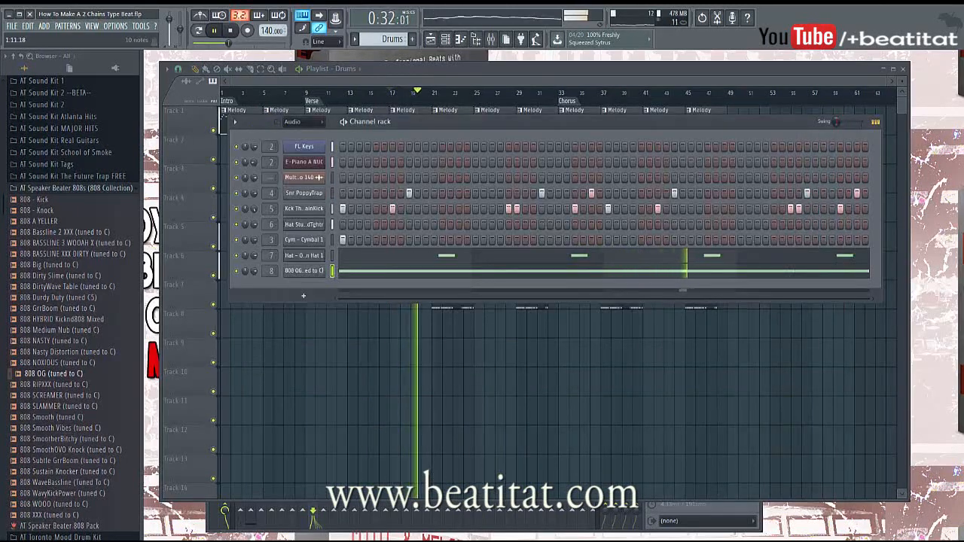
pyautogui.press('F7')
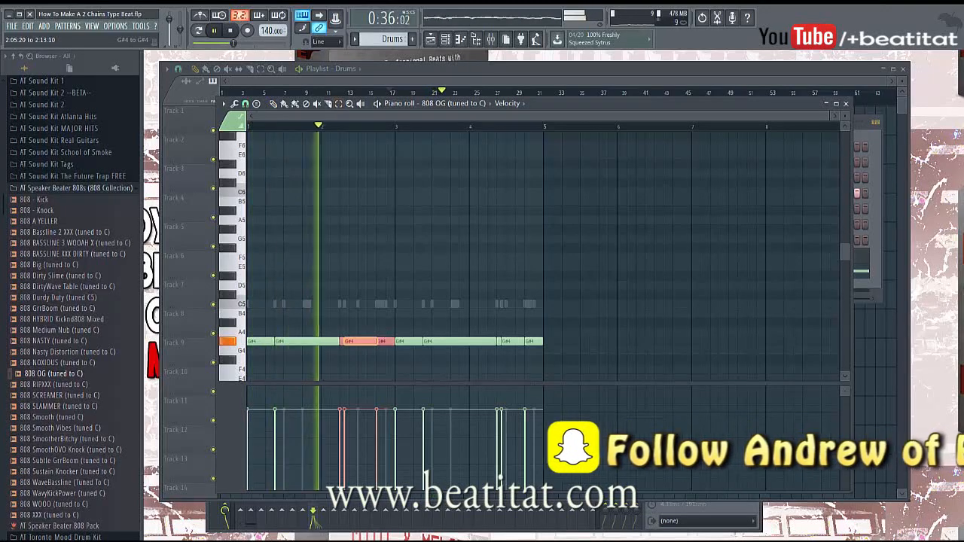
pyautogui.press('Down')
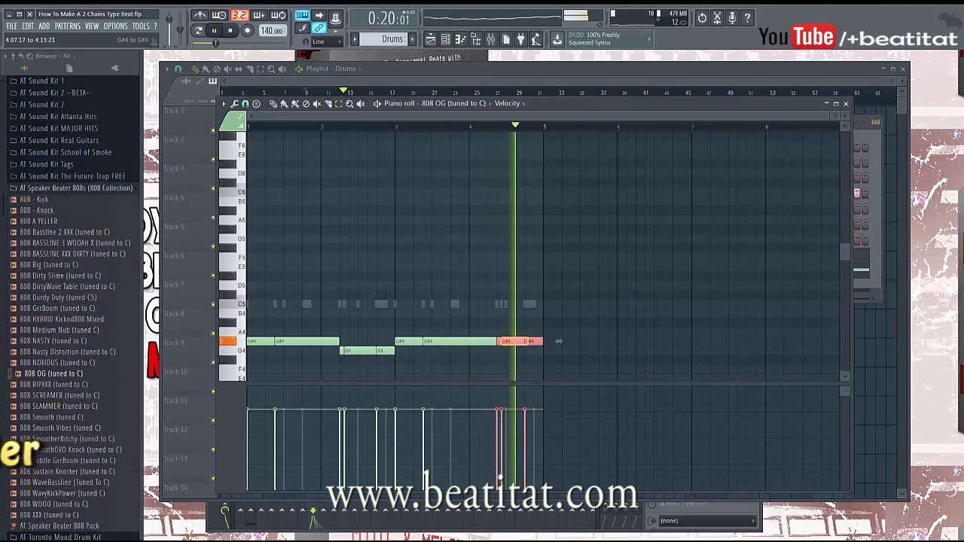
# Step: Lower the two 808 OG notes early in the end phrase of bar 4 to G4 and raise the final note to G5
pyautogui.hotkey('ctrl', 'z')
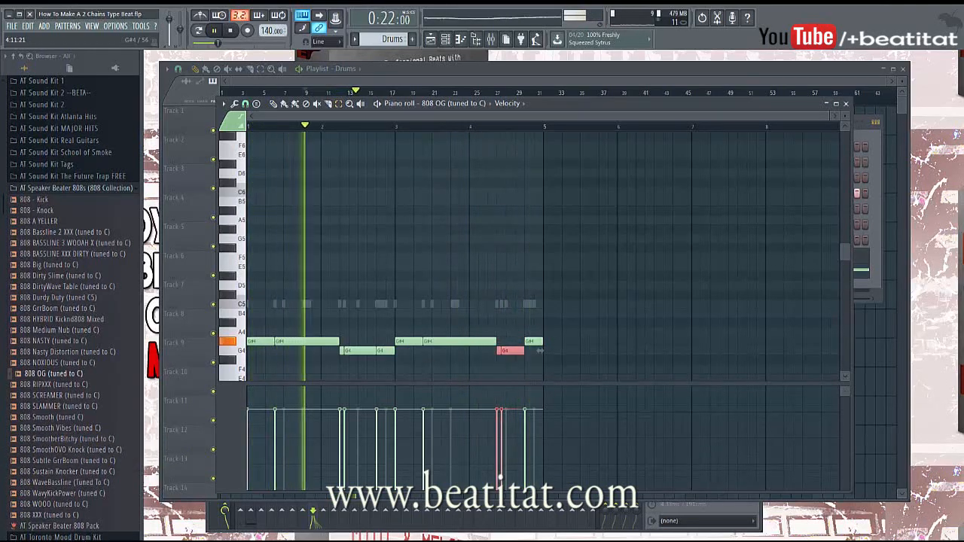
pyautogui.hotkey('shift', 'Down')
pyautogui.hotkey('ctrl', 'Up')
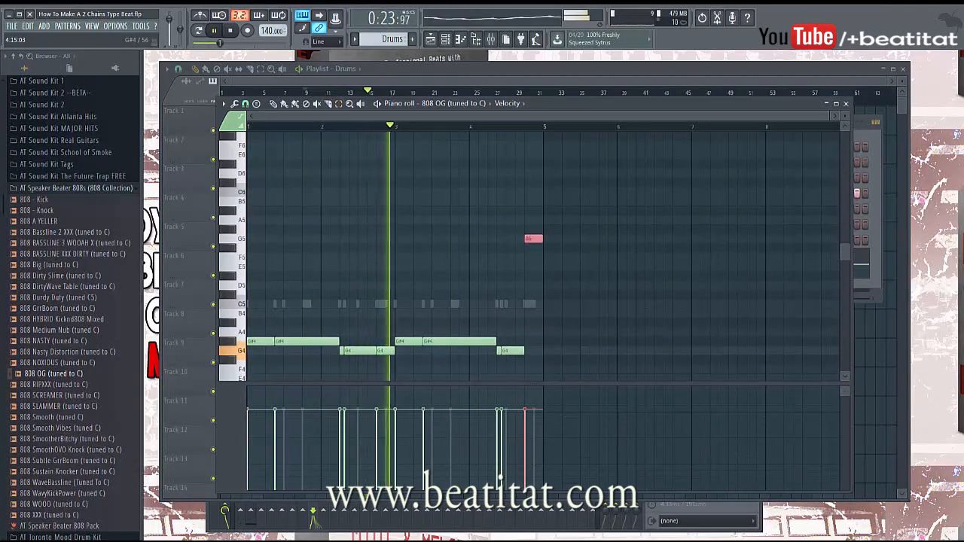
pyautogui.hotkey('ctrl', 'd')
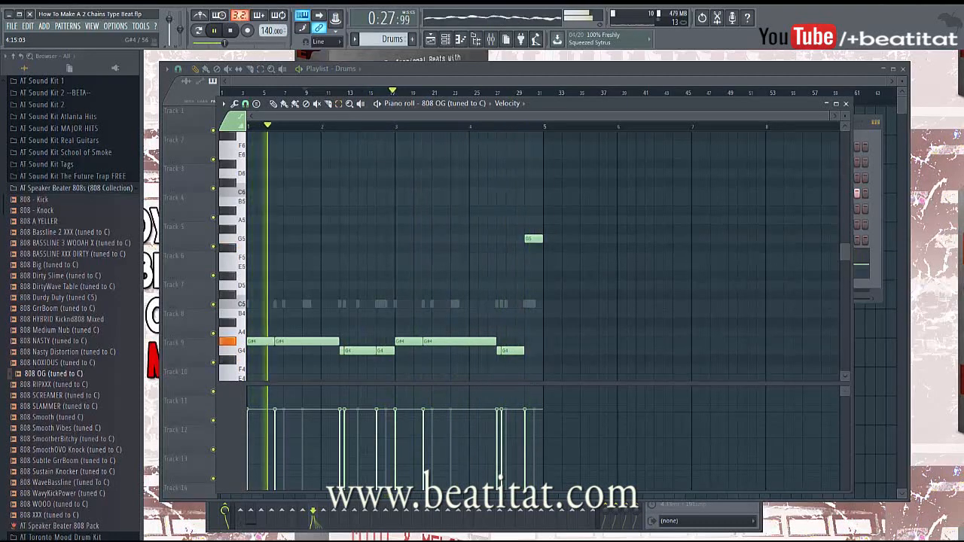
# Step: Cut all 808 OG notes out of the Drums pattern, stop playback and return to the playlist
pyautogui.hotkey('ctrl', 'a')
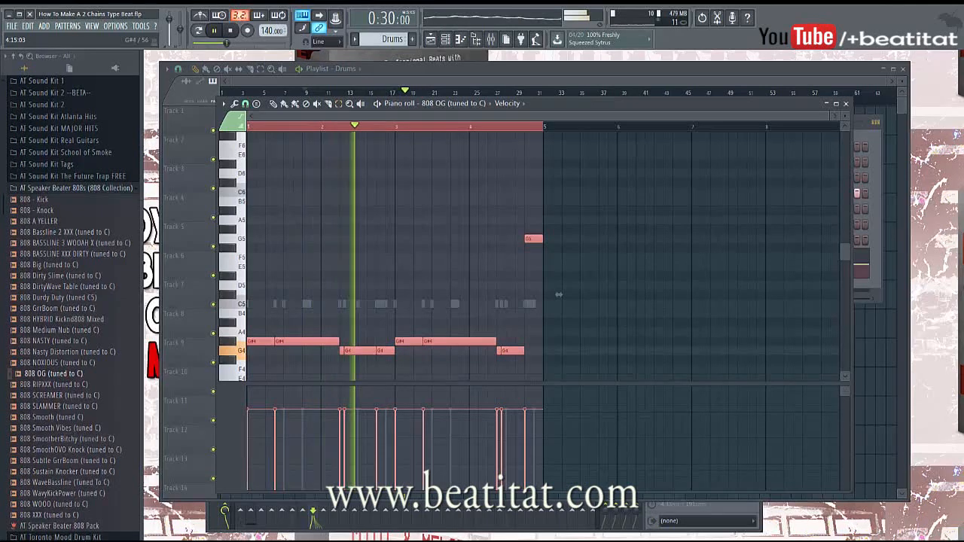
pyautogui.hotkey('ctrl', 'x')
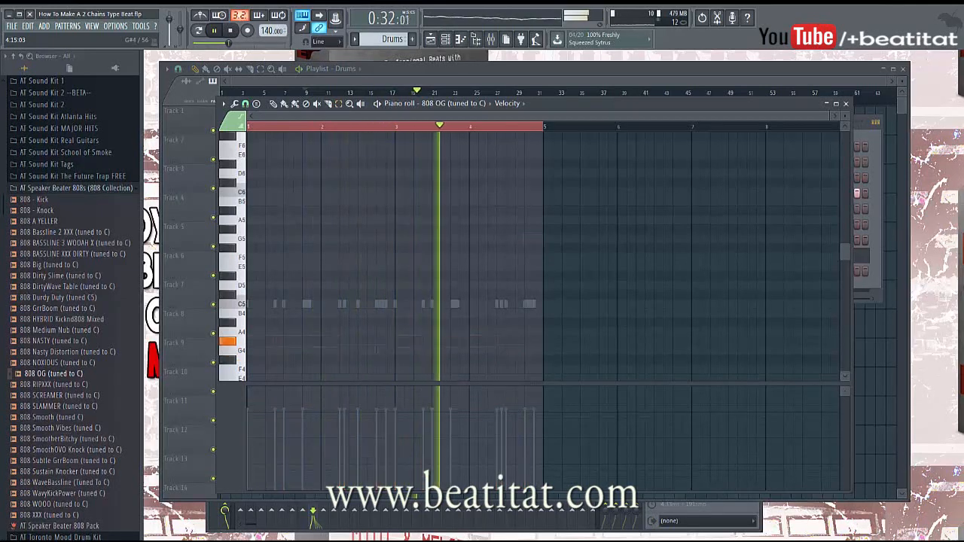
pyautogui.press('Escape')
pyautogui.press('space')
pyautogui.press('F6')
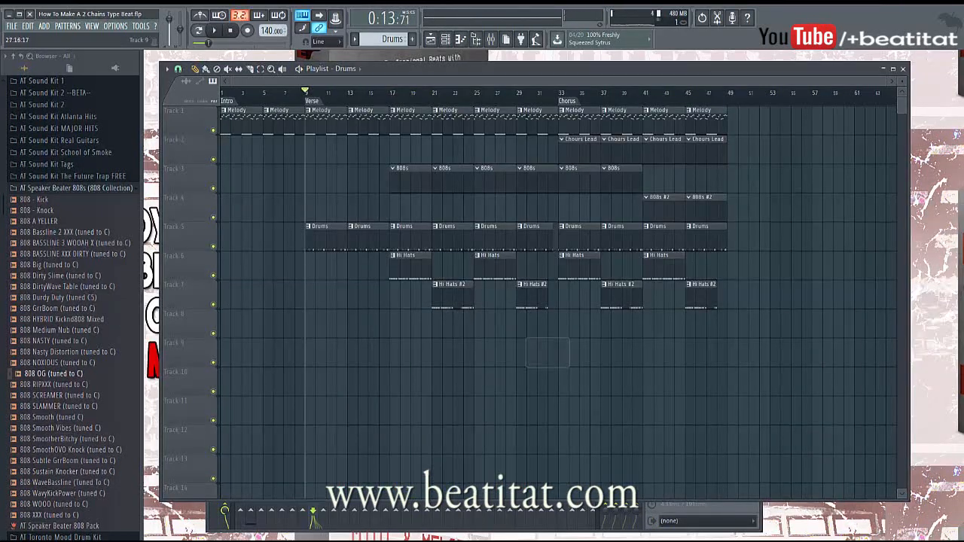
# Step: Insert a new playlist track at Track 4, move the 808s clip at bar 21 onto it and make that clip unique
pyautogui.rightClick(196, 195)
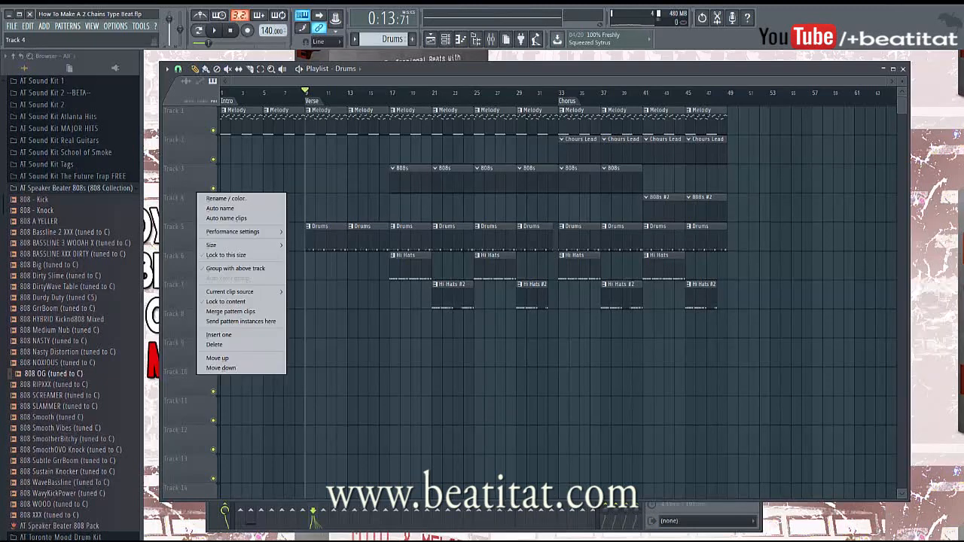
pyautogui.click(220, 335)
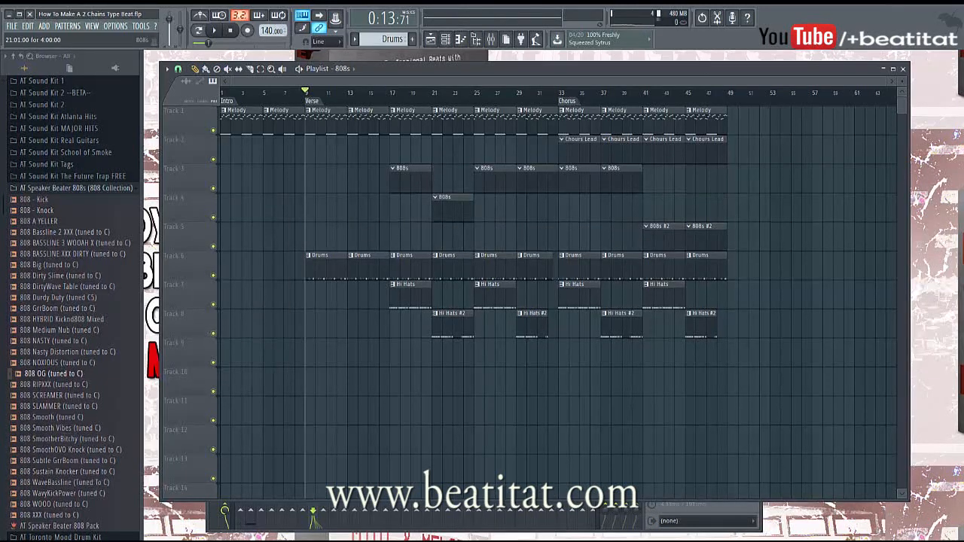
pyautogui.click(435, 198)
pyautogui.click(458, 256)
# Step: Paste the cut bassline into the 808 OG piano roll of the 808s #3 pattern
pyautogui.press('F6')
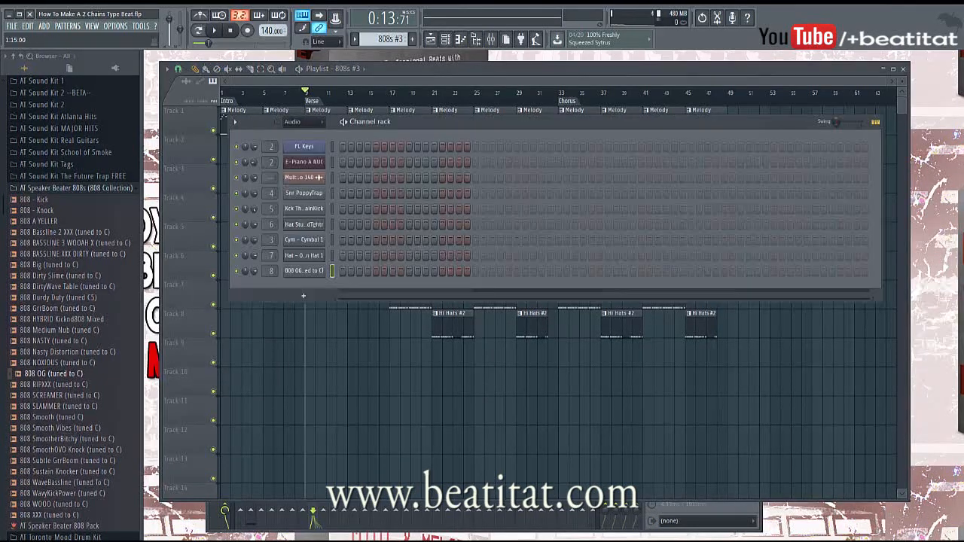
pyautogui.rightClick(316, 270)
pyautogui.click(346, 271)
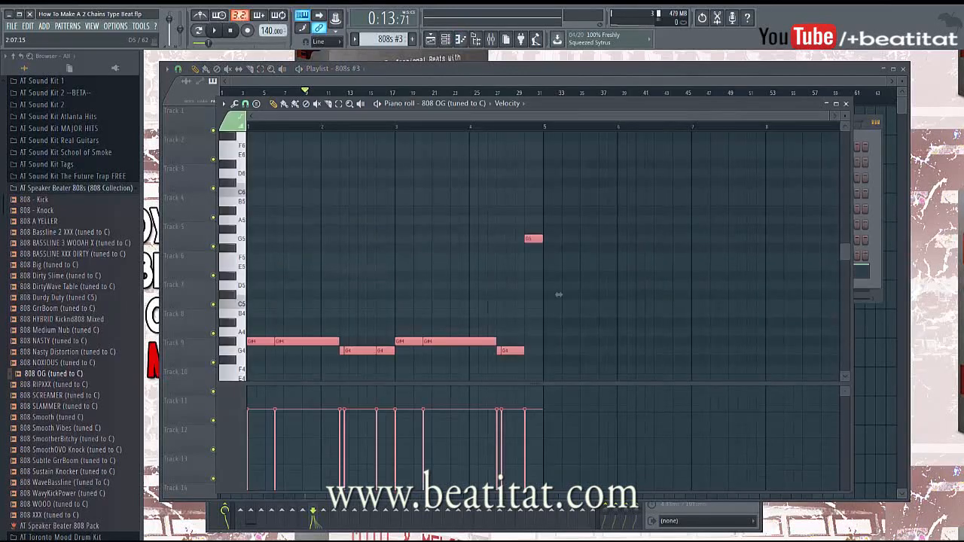
pyautogui.press('Escape')
pyautogui.press('Escape')
# Step: Paste the bassline into the 808s pattern's 808 OG channel, removing the final G5 note and lengthening the last G4 note
pyautogui.doubleClick(410, 173)
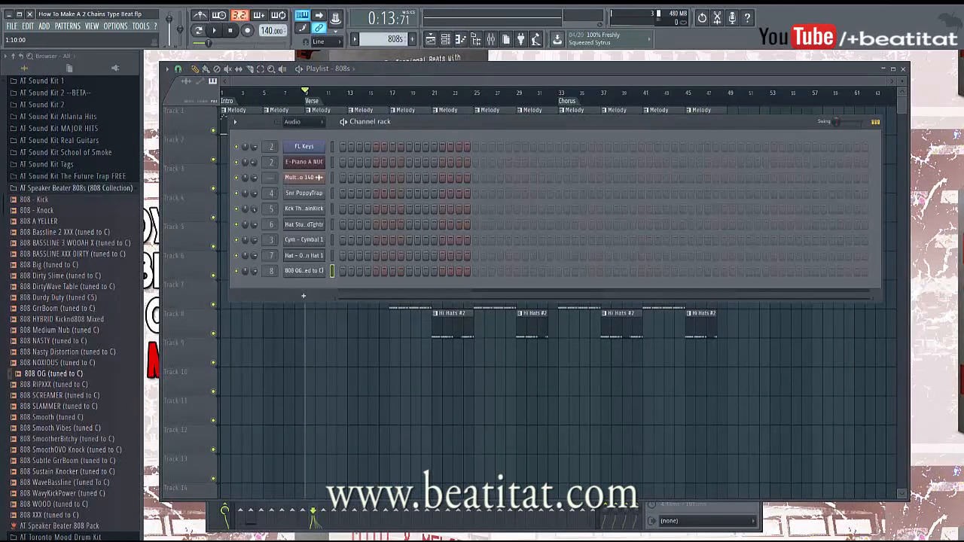
pyautogui.rightClick(324, 269)
pyautogui.click(348, 271)
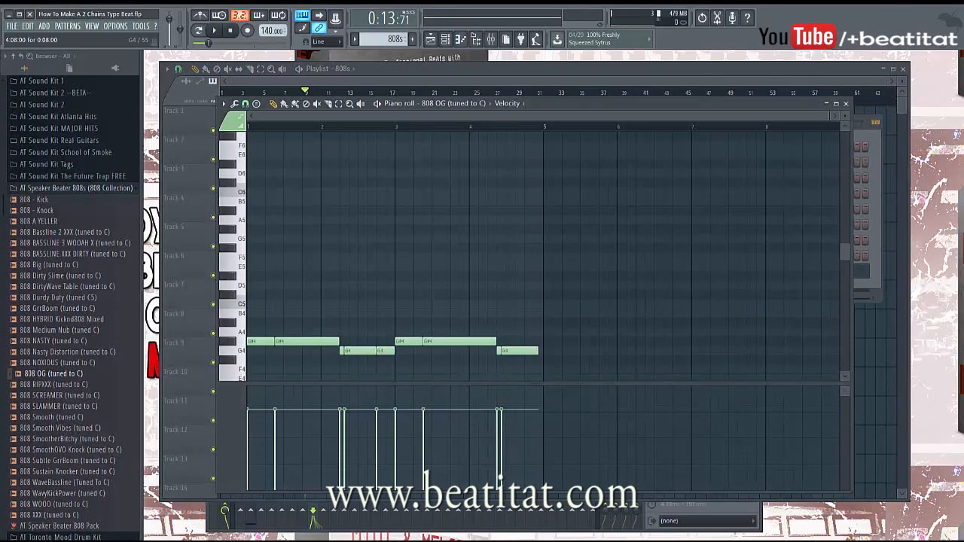
pyautogui.press('Escape')
pyautogui.press('Escape')
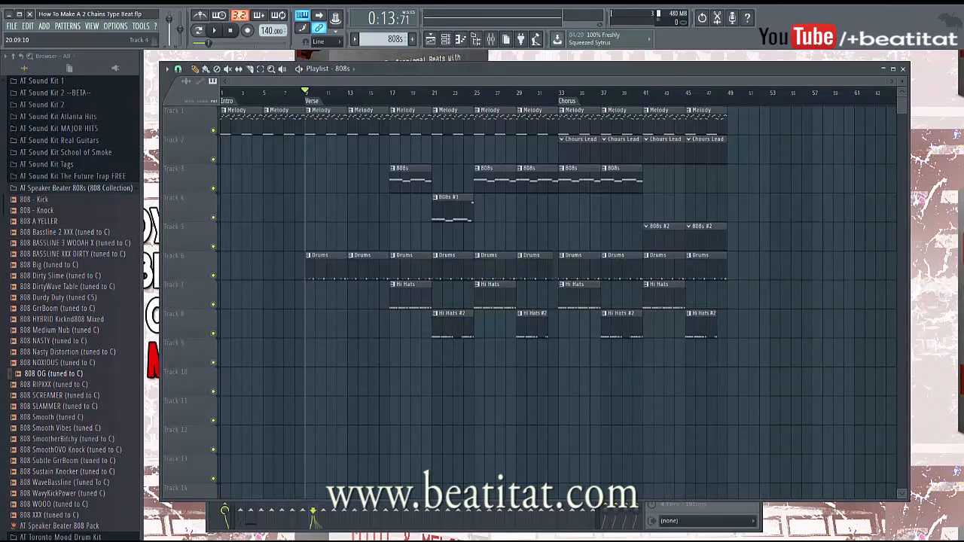
# Step: Replace the 808s clip at bar 29 with an 808s #3 clip on Track 4
pyautogui.rightClick(527, 175)
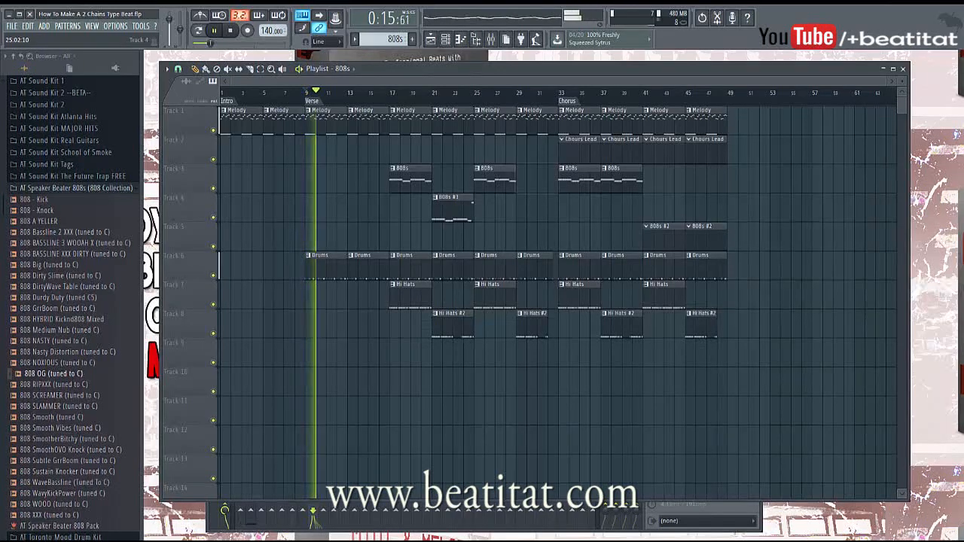
pyautogui.moveTo(481, 207); pyautogui.dragTo(513, 207)
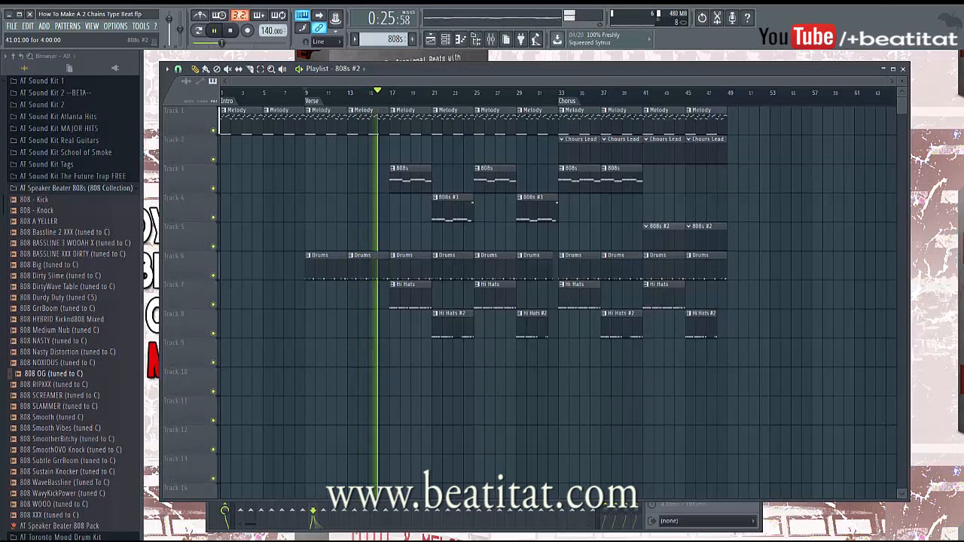
pyautogui.press('F6')
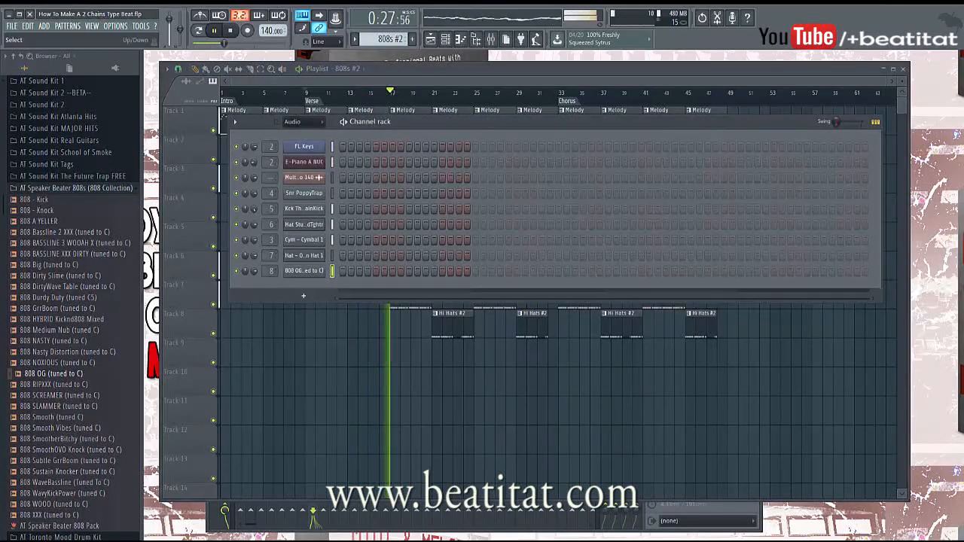
pyautogui.press('F6')
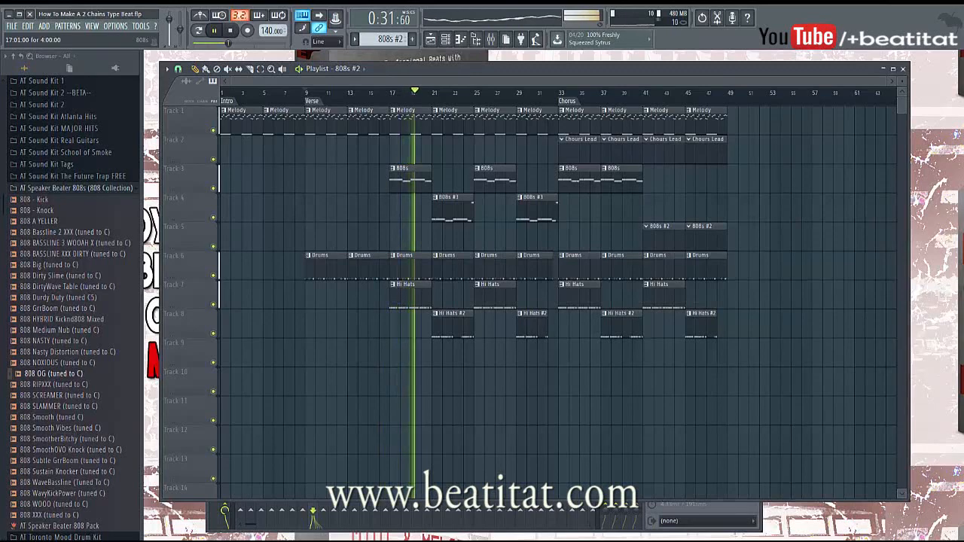
# Step: Add Fruity Parametric EQ 2 to the 808 OG mixer track, lower bands 1 and 7, and move band 3 to about 125 Hz
pyautogui.click(491, 39)
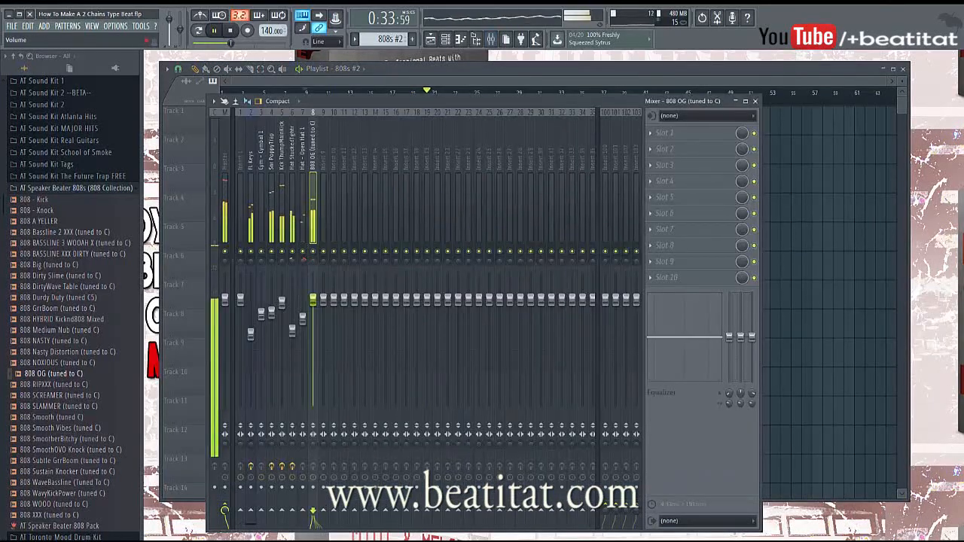
pyautogui.click(663, 149)
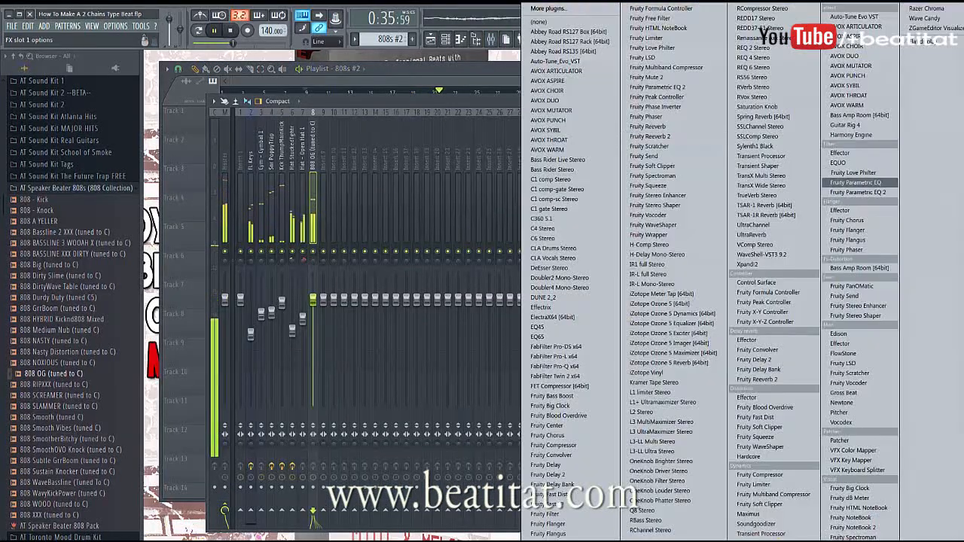
pyautogui.click(859, 182)
pyautogui.moveTo(259, 273); pyautogui.dragTo(246, 284)
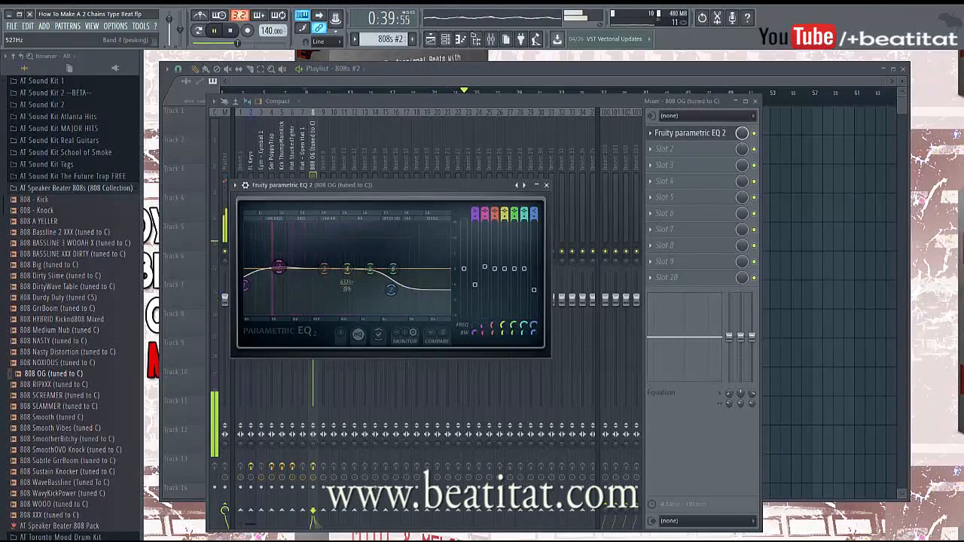
pyautogui.moveTo(318, 270); pyautogui.dragTo(299, 274)
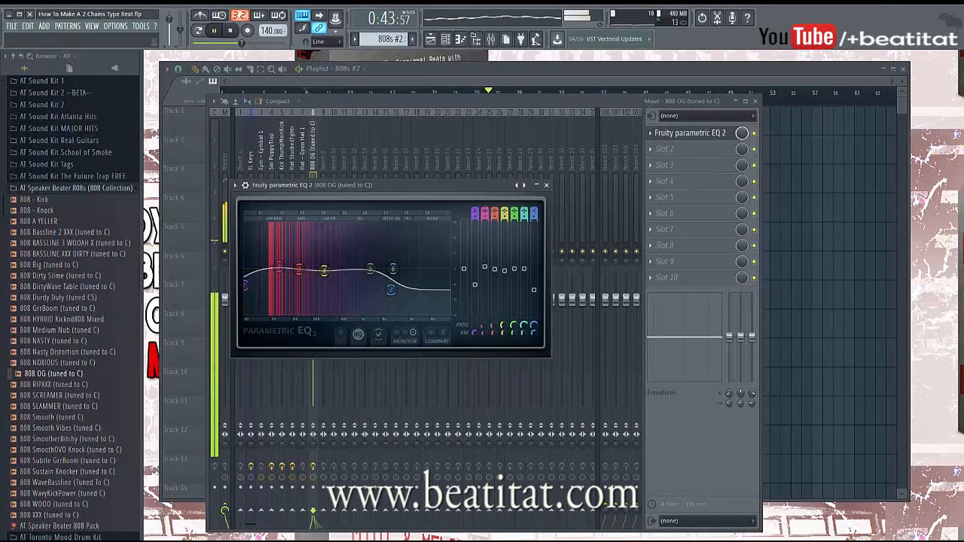
# Step: Lower band 7 of the 808 OG equalizer to its minimum and shift it to a lower frequency
pyautogui.click(546, 185)
pyautogui.click(690, 133)
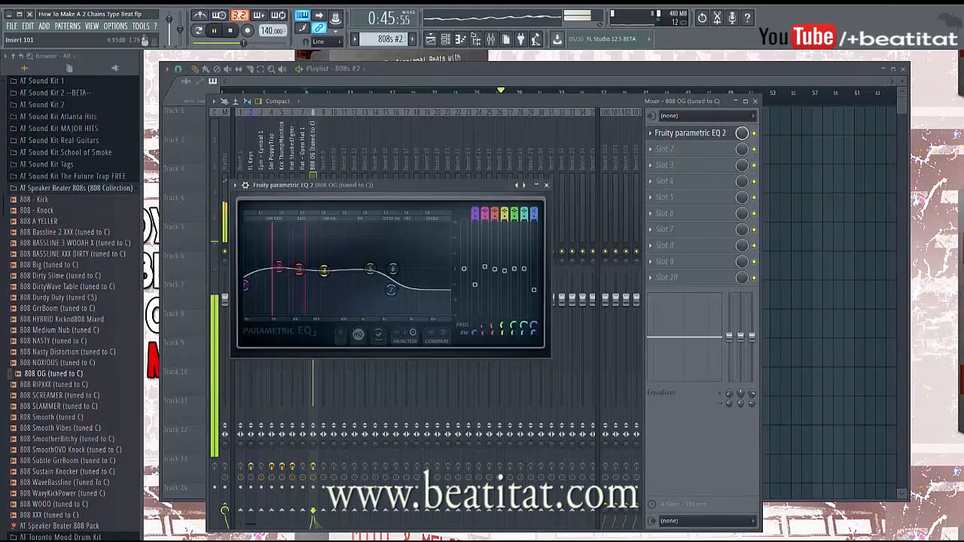
pyautogui.moveTo(390, 290); pyautogui.dragTo(366, 313)
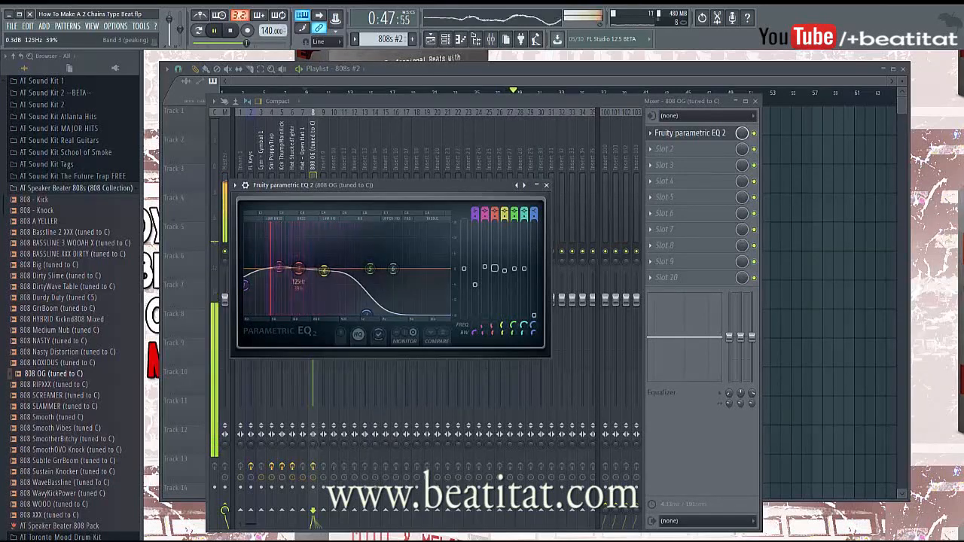
# Step: Load Fruity Fast Dist into effect slot 3 of the 808 OG mixer track and delete the stray 808s #2 clip on Track 11
pyautogui.click(664, 165)
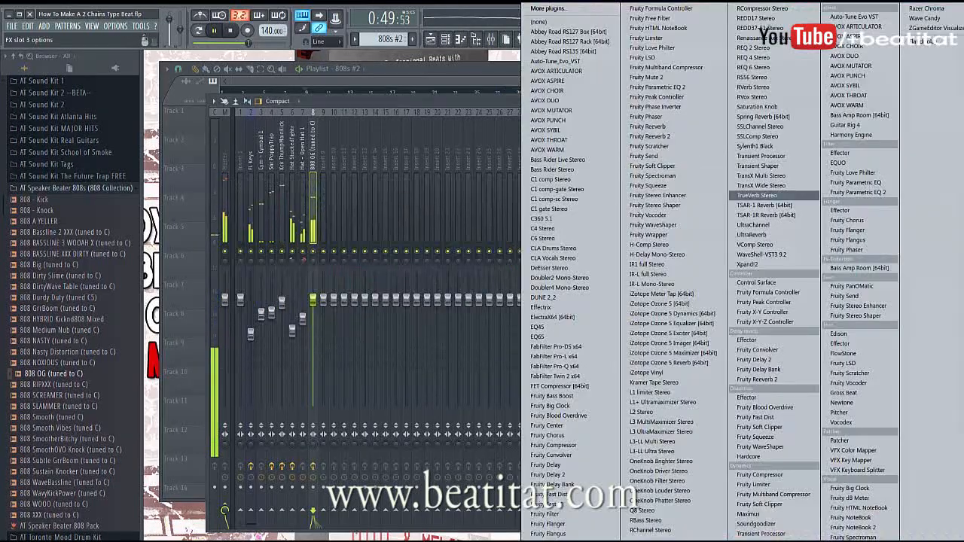
pyautogui.doubleClick(786, 417)
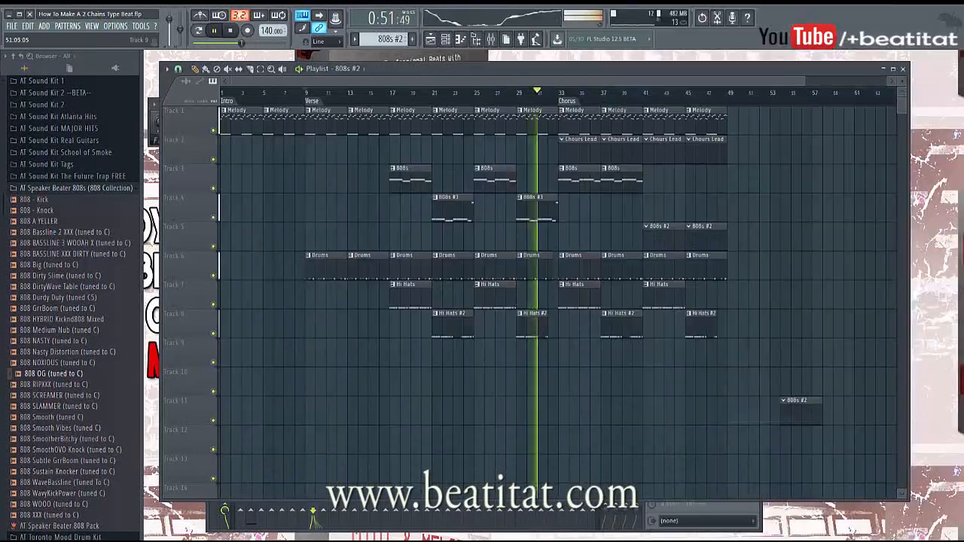
pyautogui.rightClick(794, 412)
pyautogui.click(491, 38)
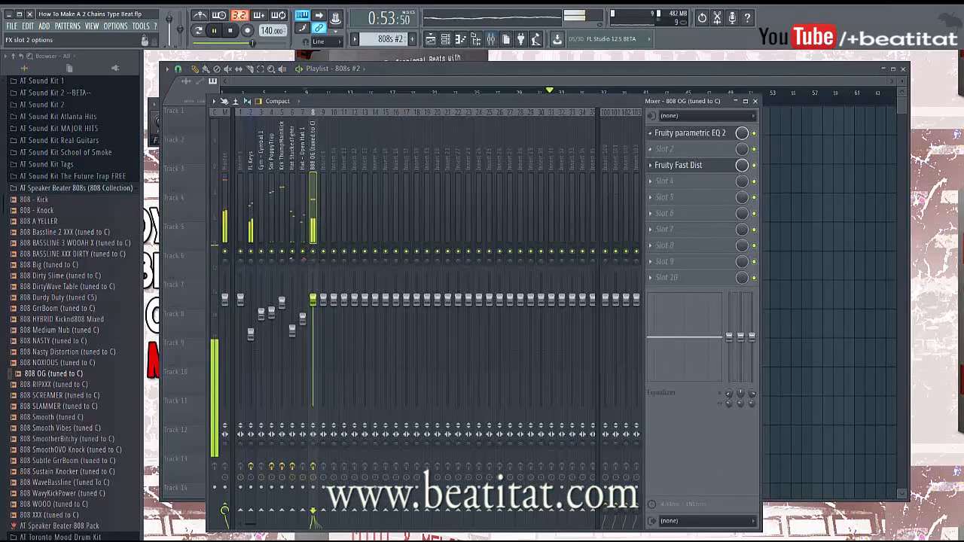
# Step: Open the Fruity Fast Dist effect, play the beat from bar 17, and lower the 808 OG mixer fader to 86%
pyautogui.click(679, 165)
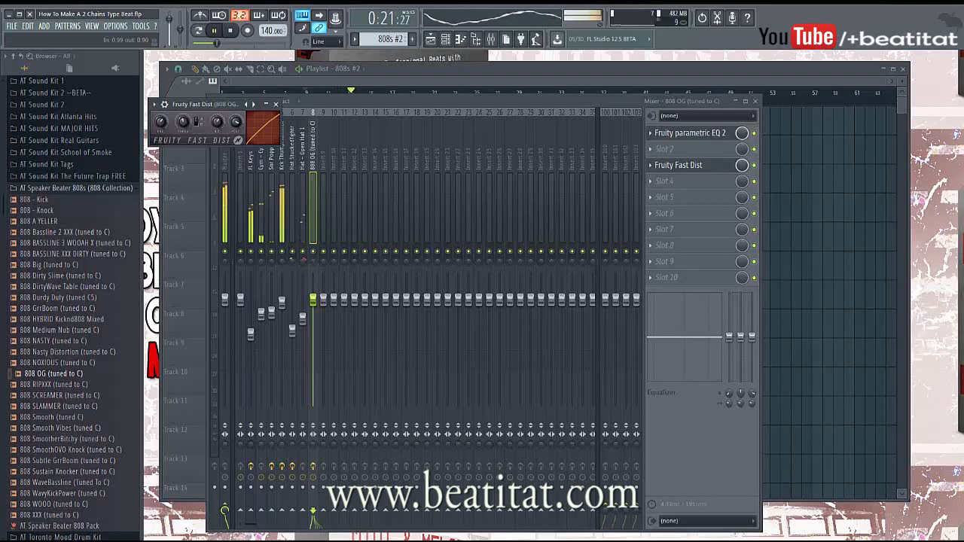
pyautogui.press('F5')
pyautogui.click(398, 91)
pyautogui.click(391, 92)
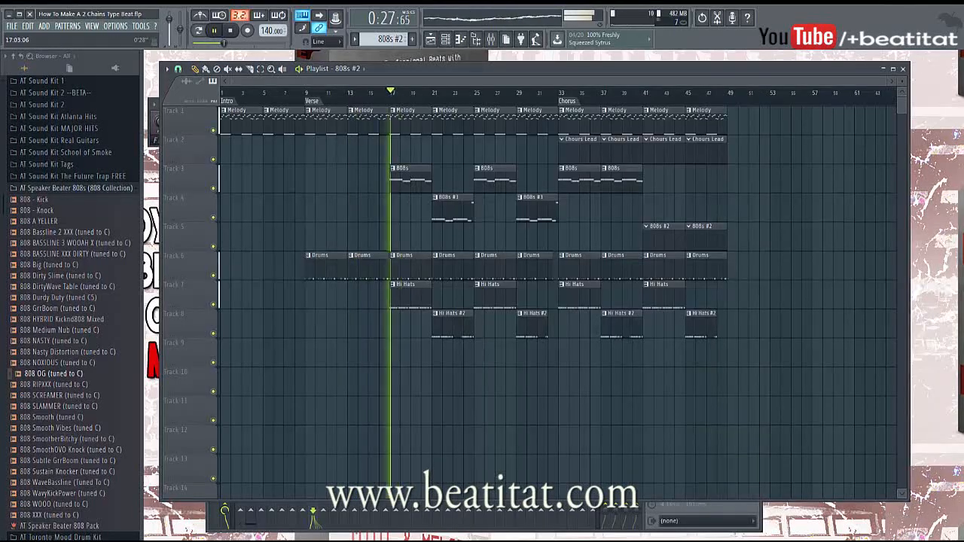
pyautogui.press('F9')
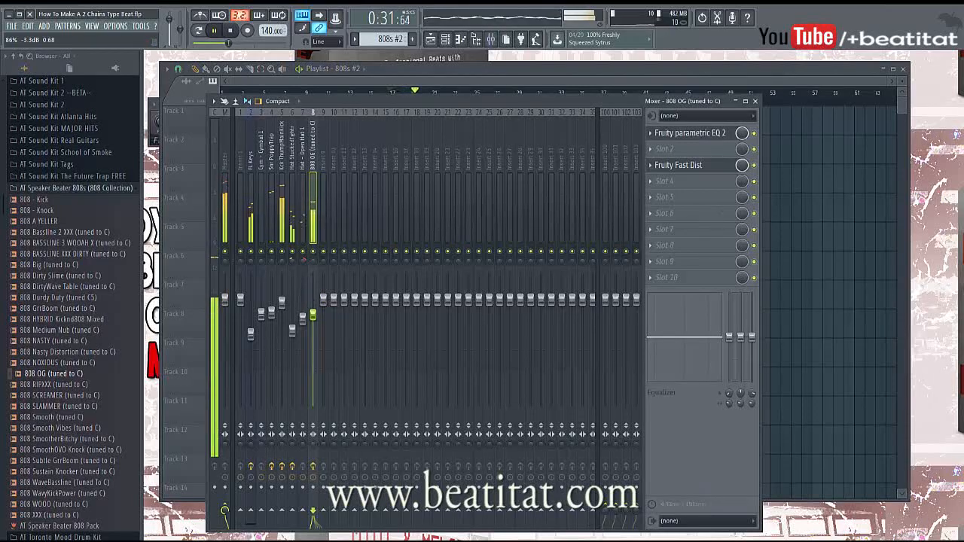
# Step: Load Fruity Compressor into slot 4 of the 808 OG track with -0.9 dB threshold, 2.2:1 ratio, 2.0 dB gain and 8.8 ms attack
pyautogui.click(674, 181)
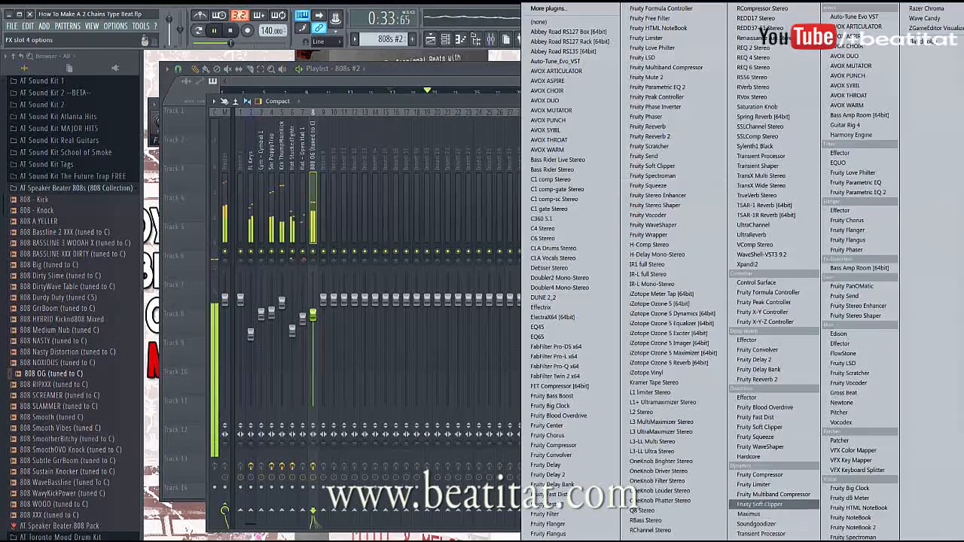
pyautogui.click(761, 475)
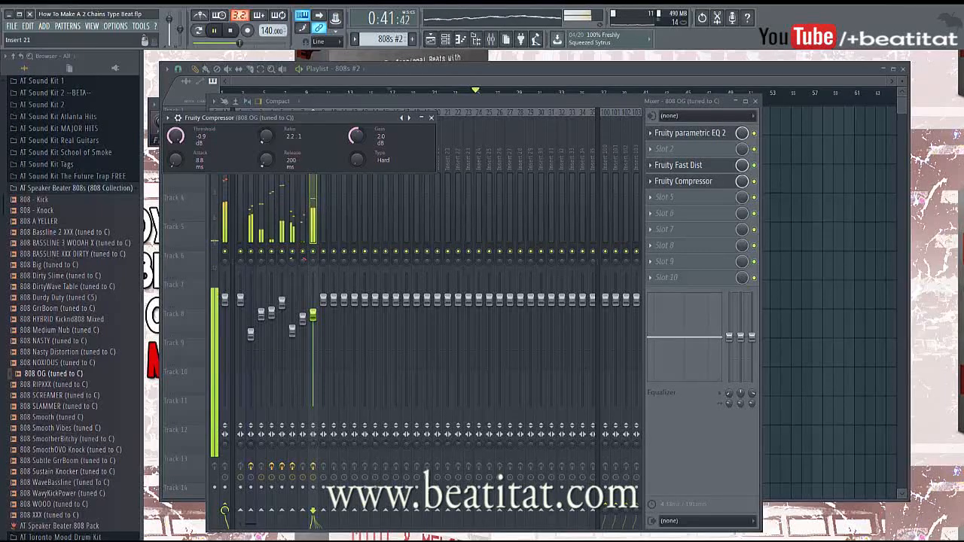
pyautogui.click(431, 117)
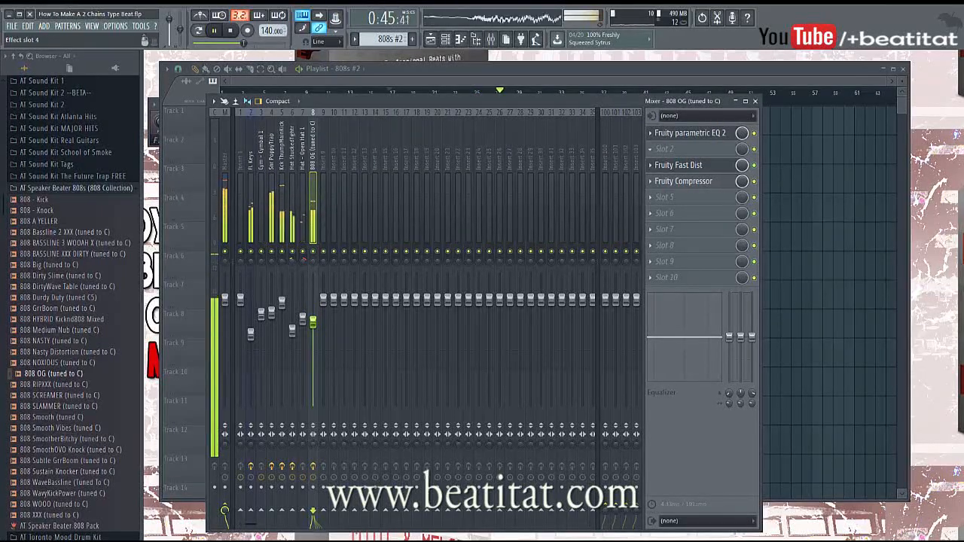
# Step: Raise band 2 of the 808 OG equalizer to about 1.7 dB at 50 Hz and stop playback
pyautogui.click(689, 133)
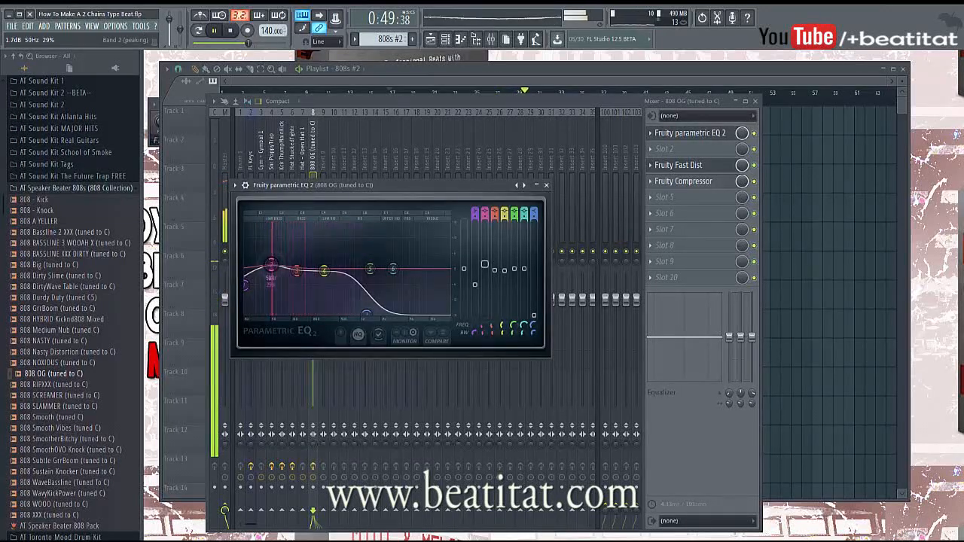
pyautogui.press('space')
pyautogui.click(547, 185)
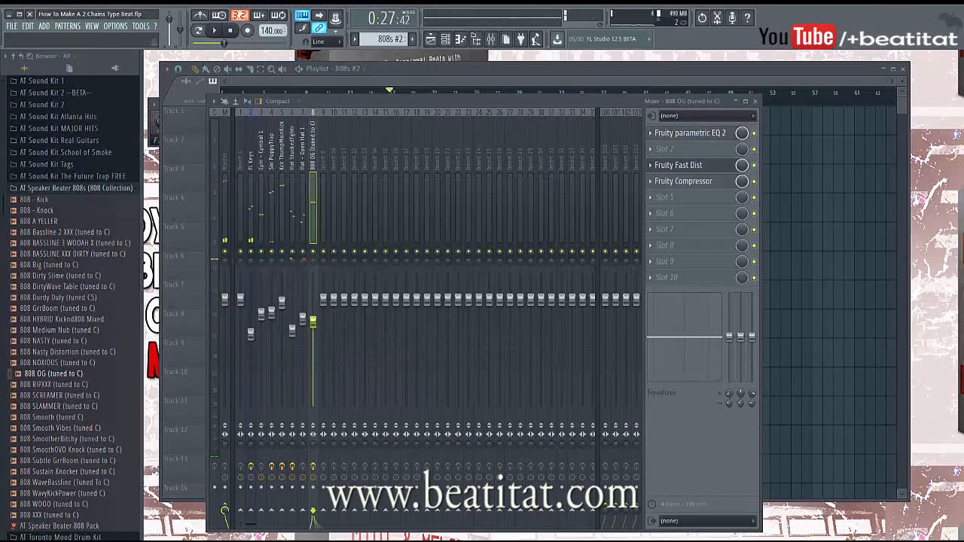
# Step: Select and copy all 808 OG notes of the 808s pattern placed at bar 17
pyautogui.click(767, 208)
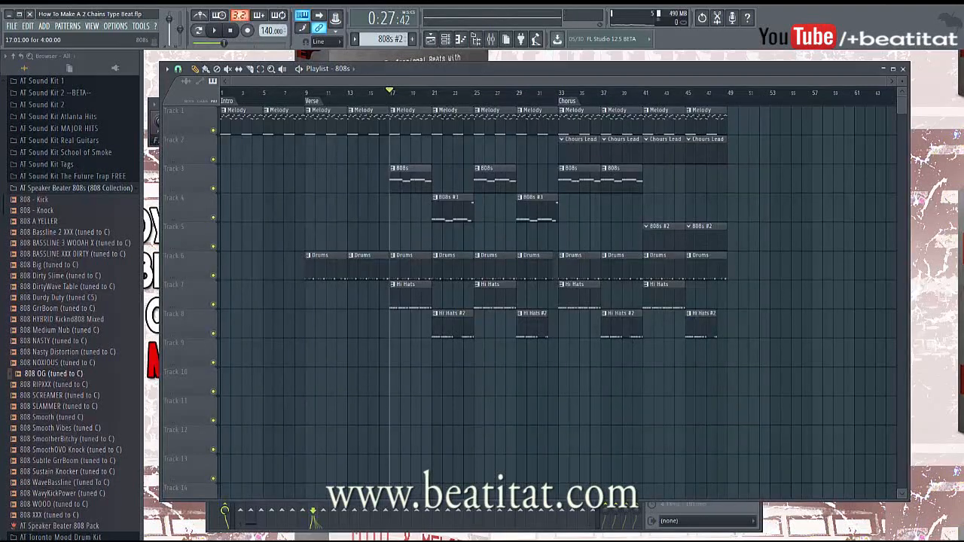
pyautogui.doubleClick(405, 181)
pyautogui.press('Escape')
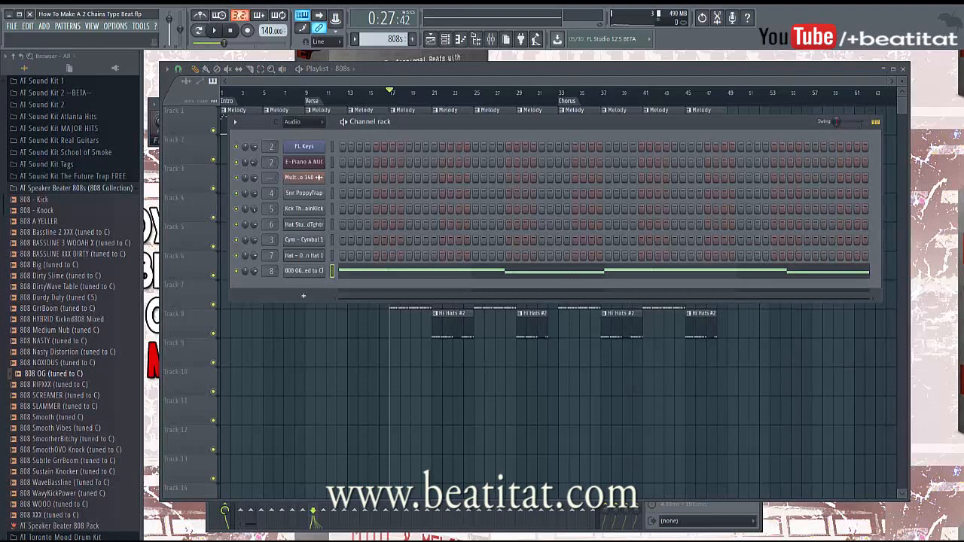
pyautogui.click(382, 273)
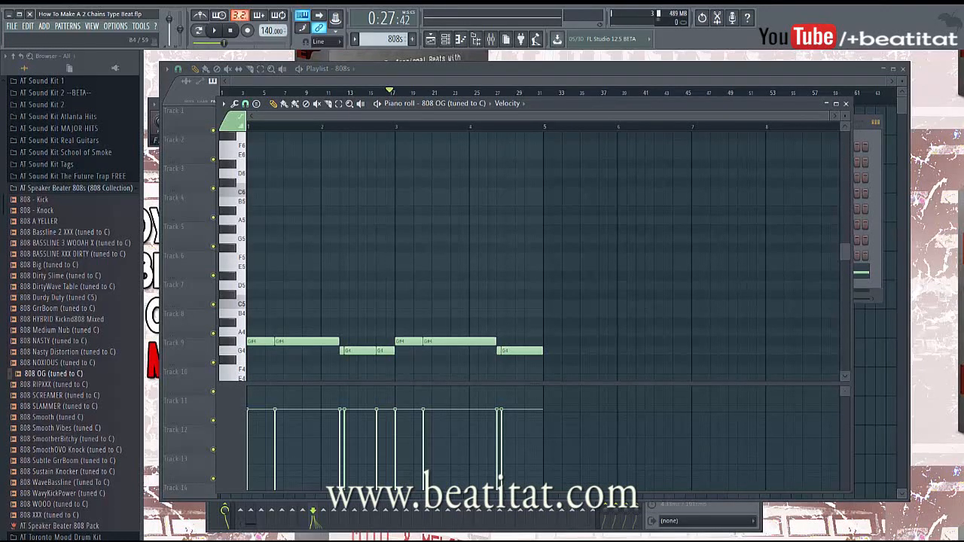
pyautogui.hotkey('ctrl', 'a')
pyautogui.hotkey('ctrl', 's')
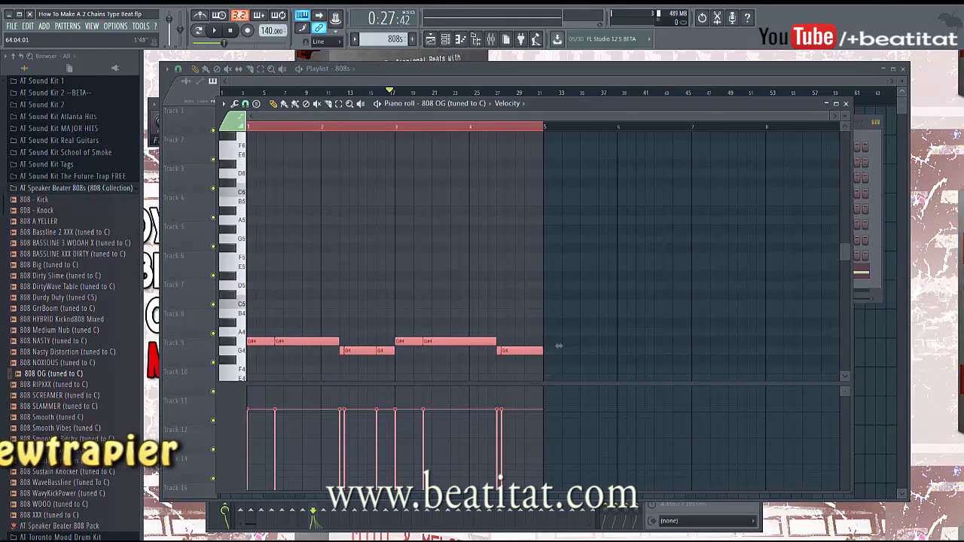
pyautogui.click(846, 103)
pyautogui.press('Escape')
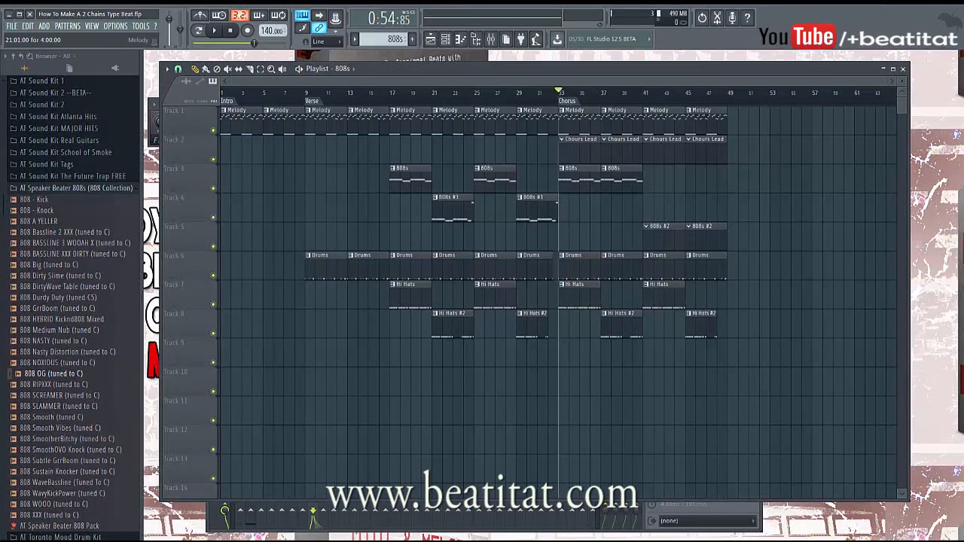
# Step: Play the chorus from bar 33 and review the 808 OG notes of the 808s pattern
pyautogui.press('F9')
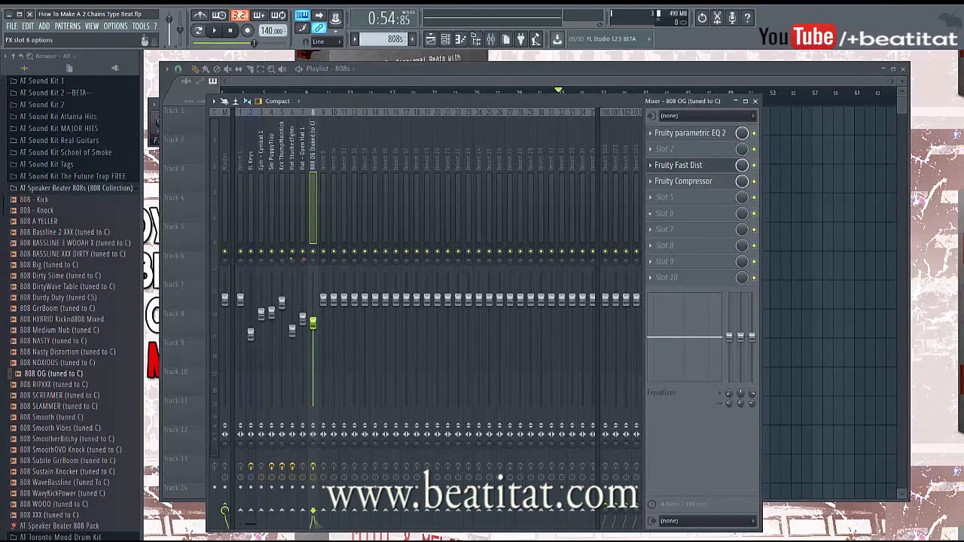
pyautogui.click(650, 214)
pyautogui.click(482, 68)
pyautogui.press('space')
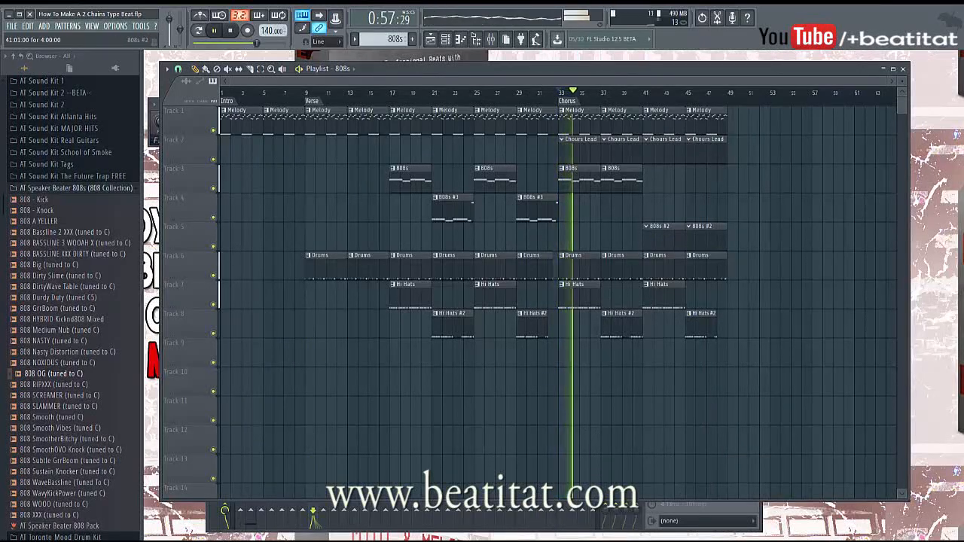
pyautogui.press('F7')
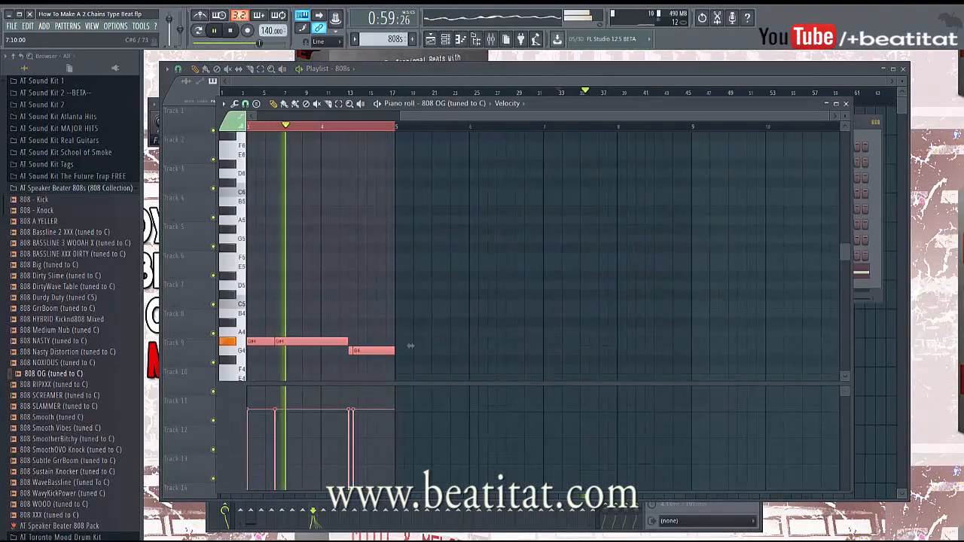
pyautogui.press('F7')
# Step: Paste the copied 808 OG notes into the 808s #2 pattern and raise the last two G4 notes to G5
pyautogui.press('F6')
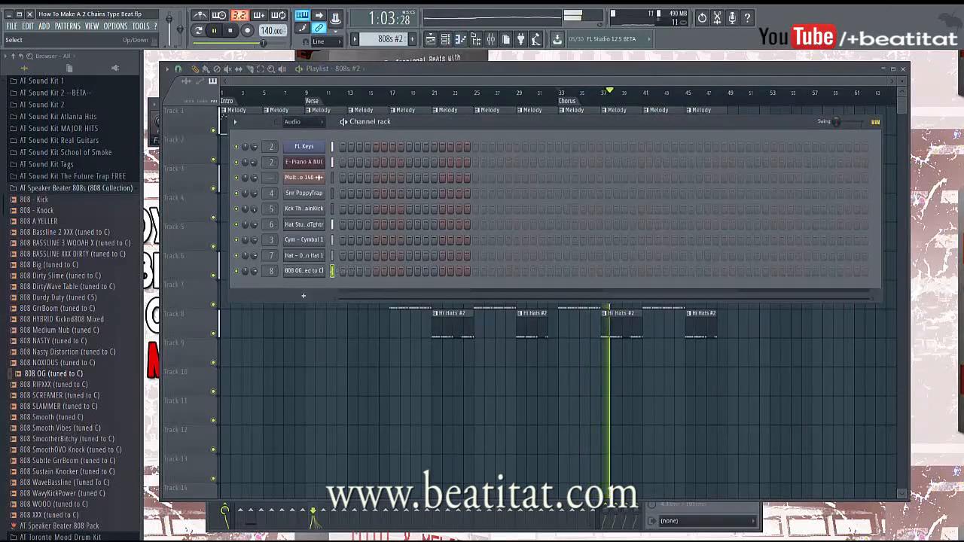
pyautogui.rightClick(324, 268)
pyautogui.click(354, 272)
pyautogui.click(558, 345)
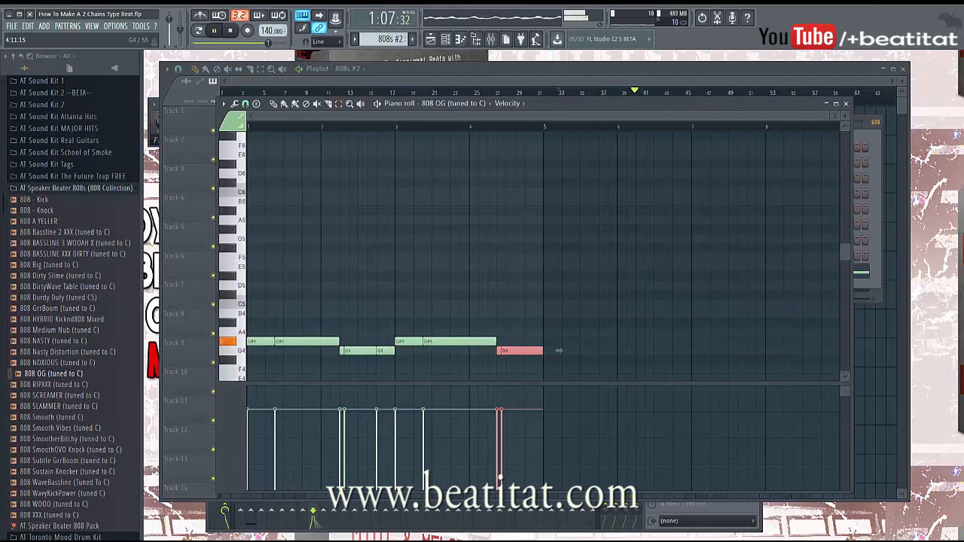
pyautogui.click(558, 238)
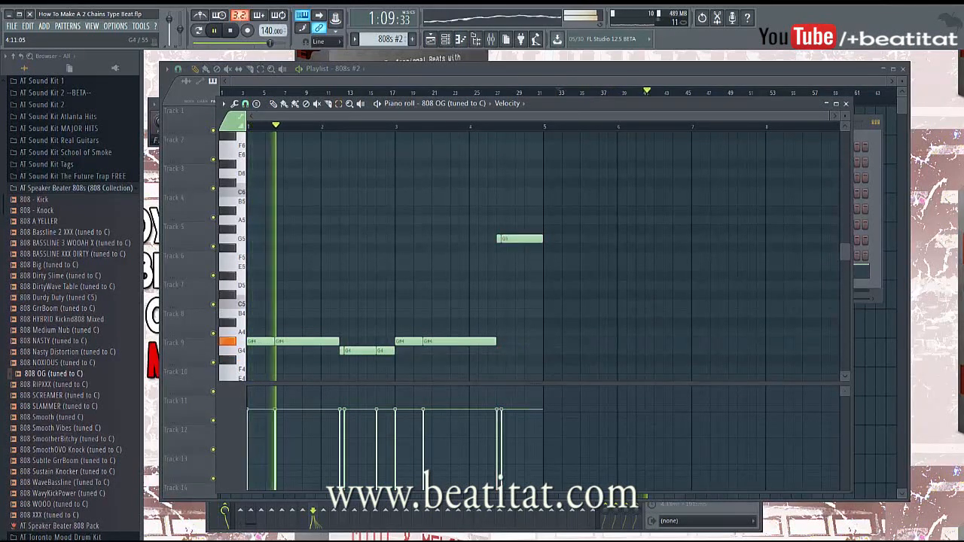
# Step: Add a slide note in bar 4 of the 808s #2 pattern, placed on G5 directly before the final note
pyautogui.click(478, 350)
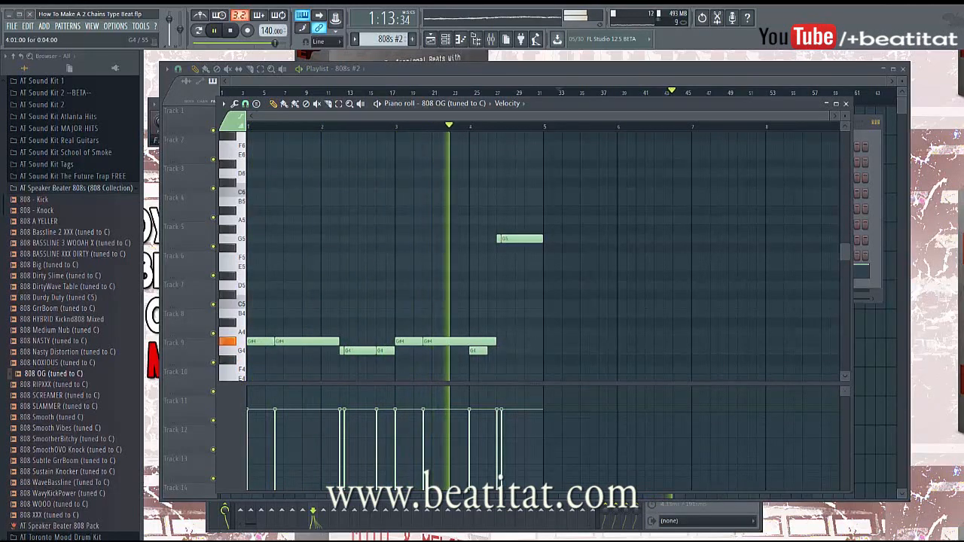
pyautogui.click(485, 351)
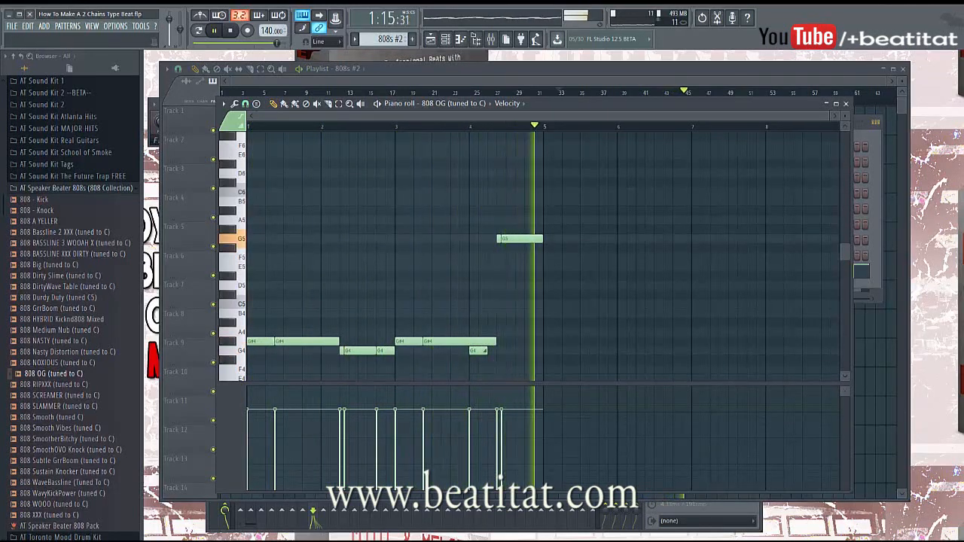
pyautogui.moveTo(486, 351); pyautogui.dragTo(495, 351)
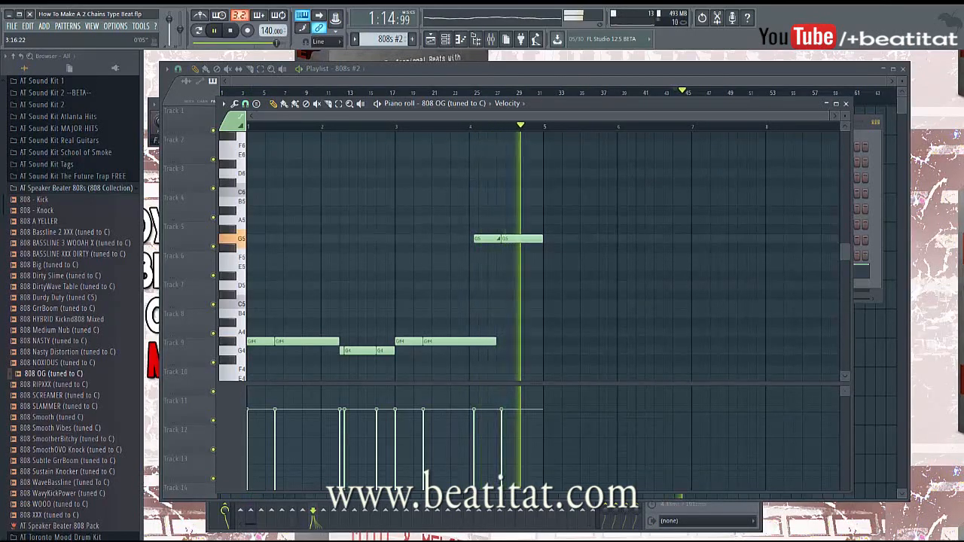
# Step: Shorten the last G5 note in bar 4 and add another G5 note after it, ending at bar 5
pyautogui.moveTo(541, 239); pyautogui.dragTo(524, 239)
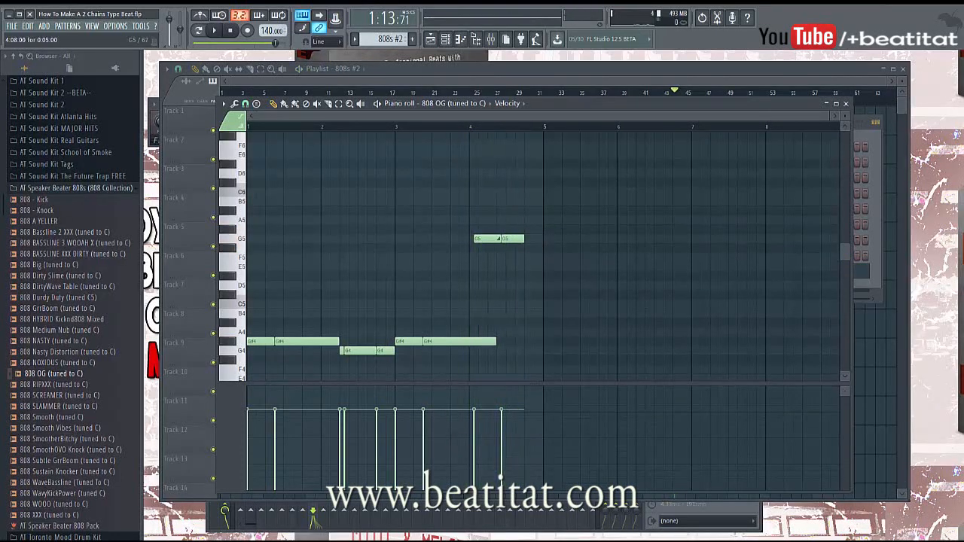
pyautogui.keyDown('ctrl'); pyautogui.scroll(2, 534, 238); pyautogui.keyUp('ctrl')
pyautogui.click(527, 238)
pyautogui.press('space')
pyautogui.moveTo(560, 238); pyautogui.dragTo(551, 239)
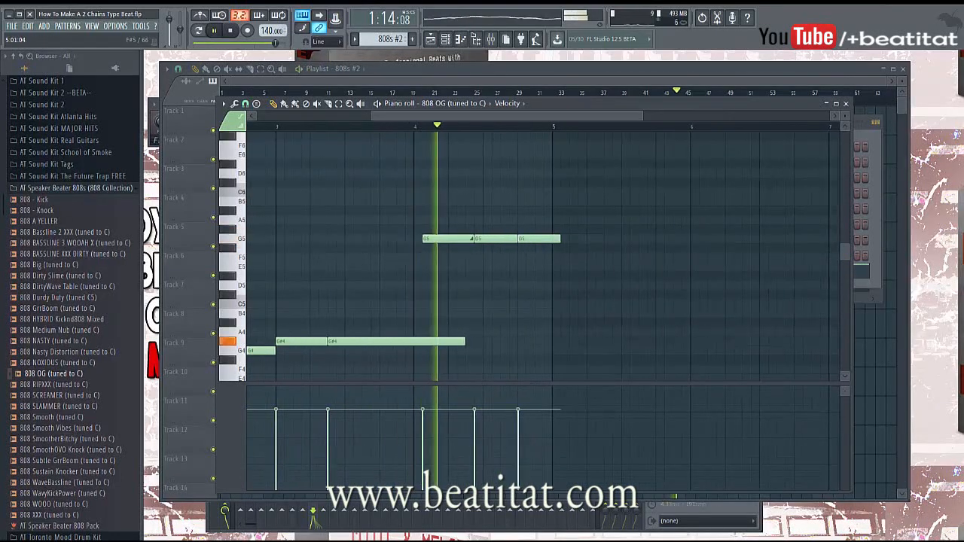
# Step: Close the 808 OG note editor, save the project and play the chorus to its end
pyautogui.press('F7')
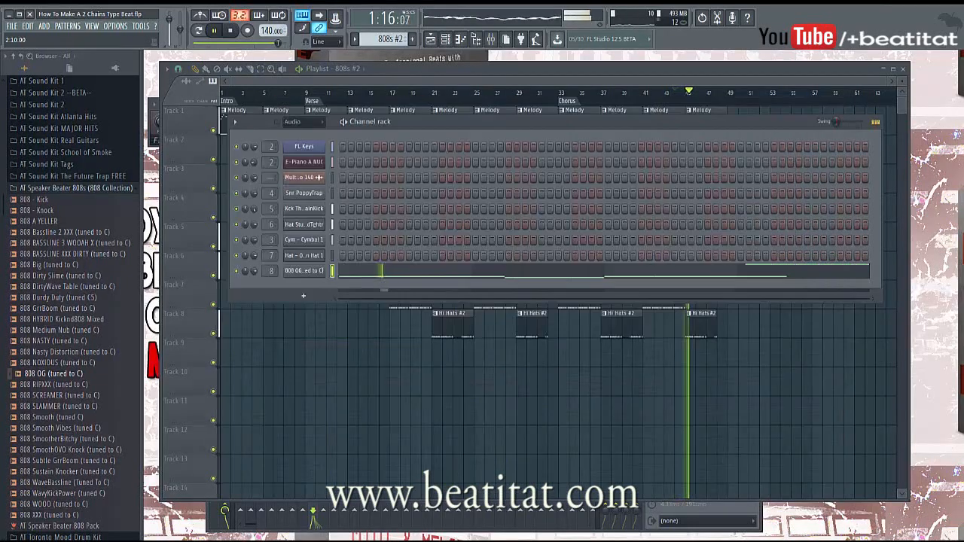
pyautogui.press('F6')
pyautogui.hotkey('ctrl', 's')
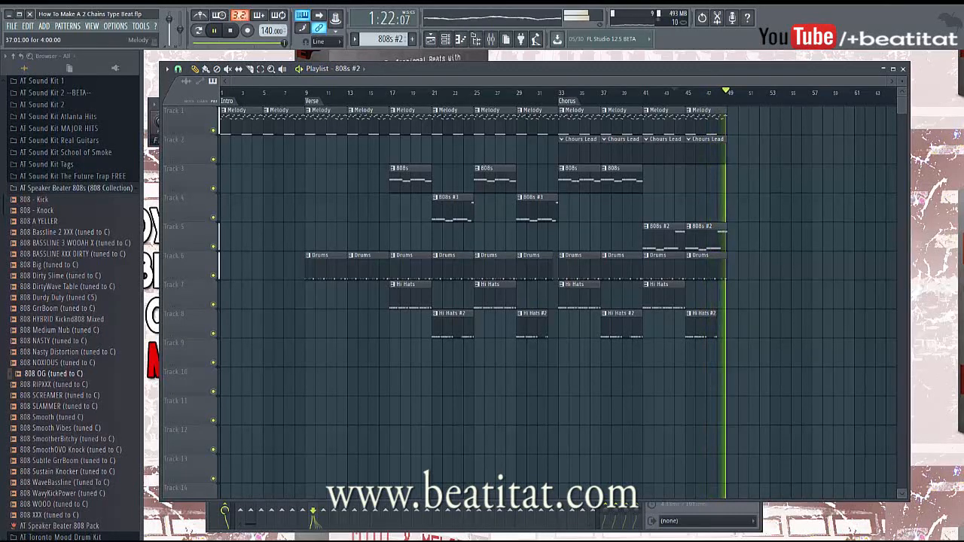
pyautogui.press('space')
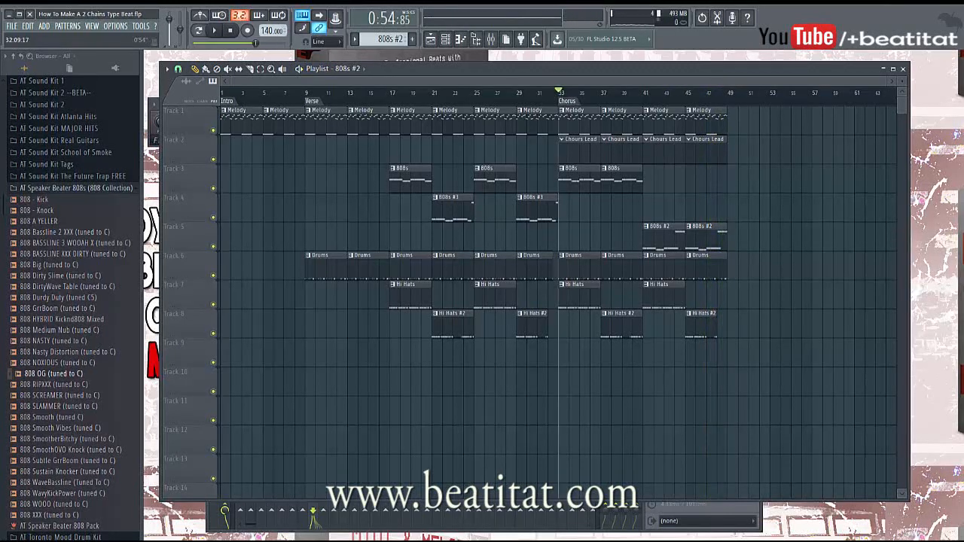
# Step: Insert a Harmless synth channel below the E-Piano channel and open its piano roll
pyautogui.doubleClick(580, 139)
pyautogui.rightClick(326, 174)
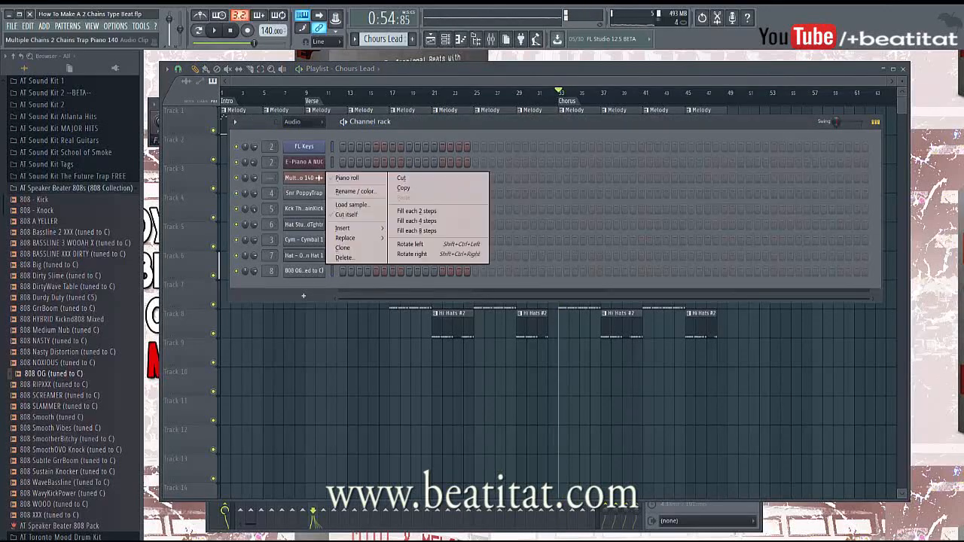
pyautogui.moveTo(354, 227)
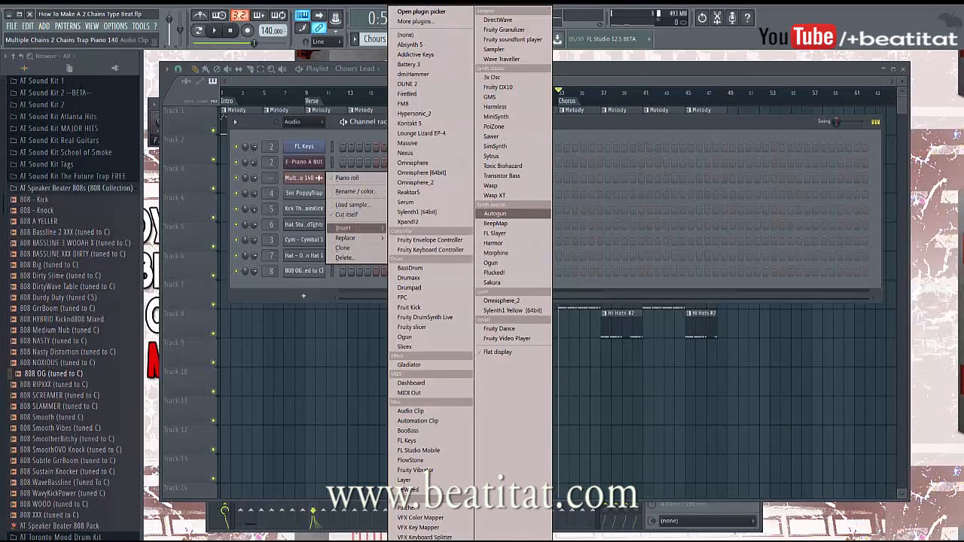
pyautogui.click(495, 106)
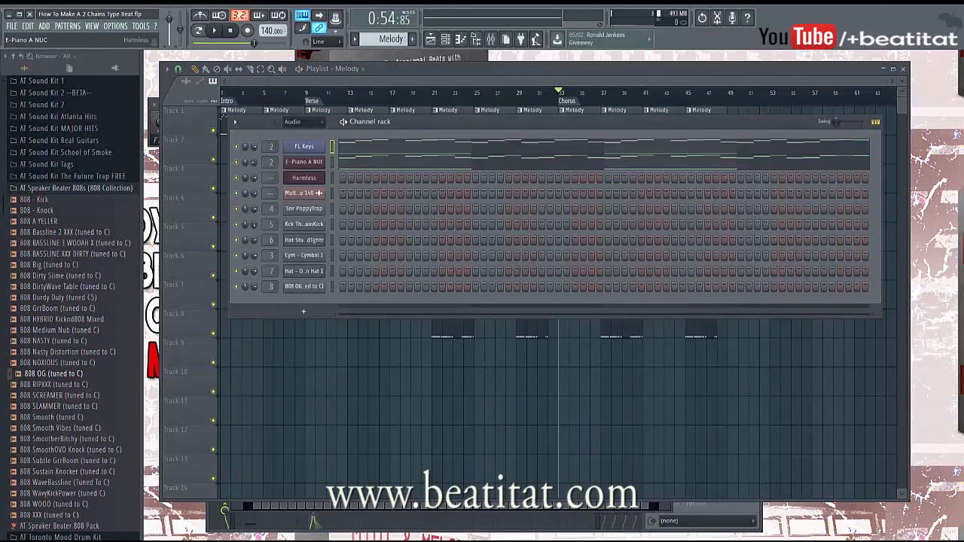
pyautogui.rightClick(324, 177)
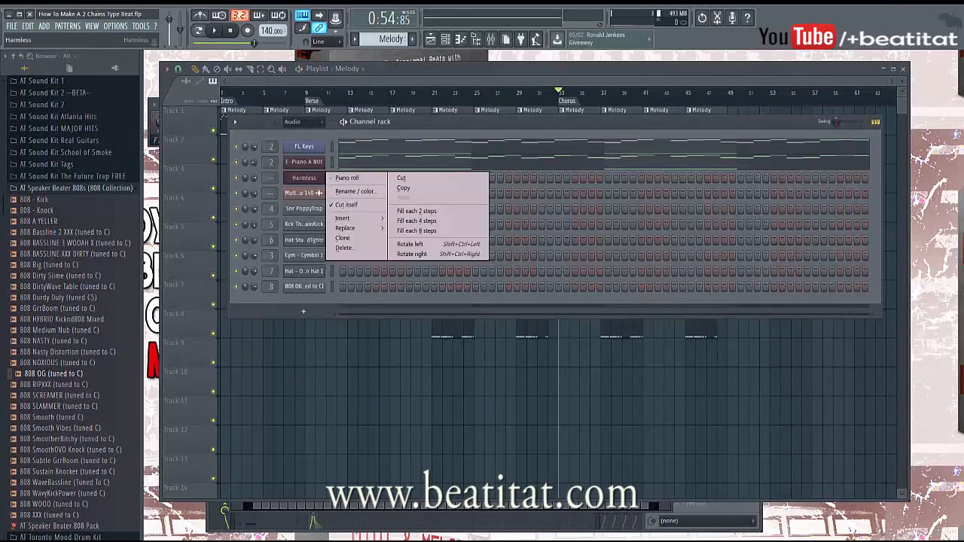
pyautogui.click(347, 178)
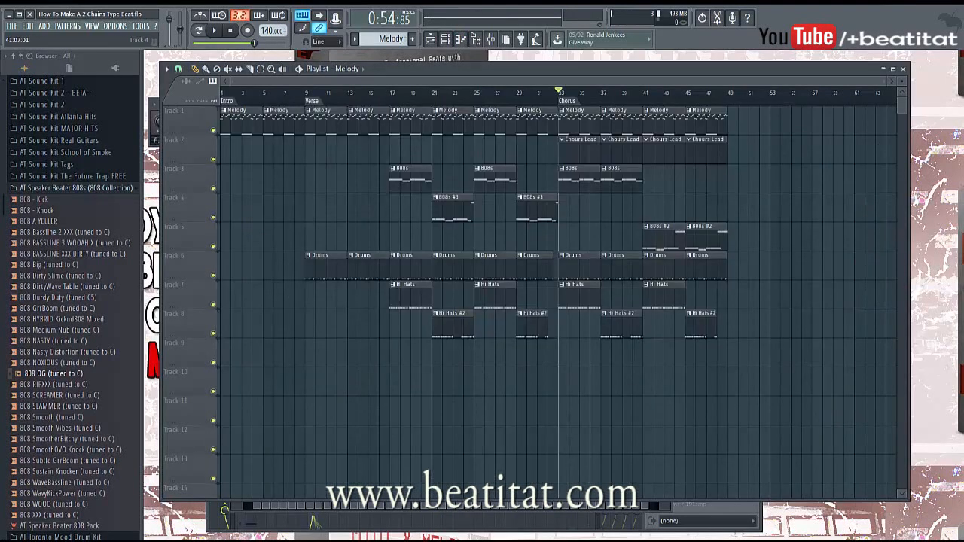
# Step: Transpose all 808 OG notes of the 808s #2 pattern down five semitones
pyautogui.doubleClick(662, 238)
pyautogui.scroll(-3, 554, 260)
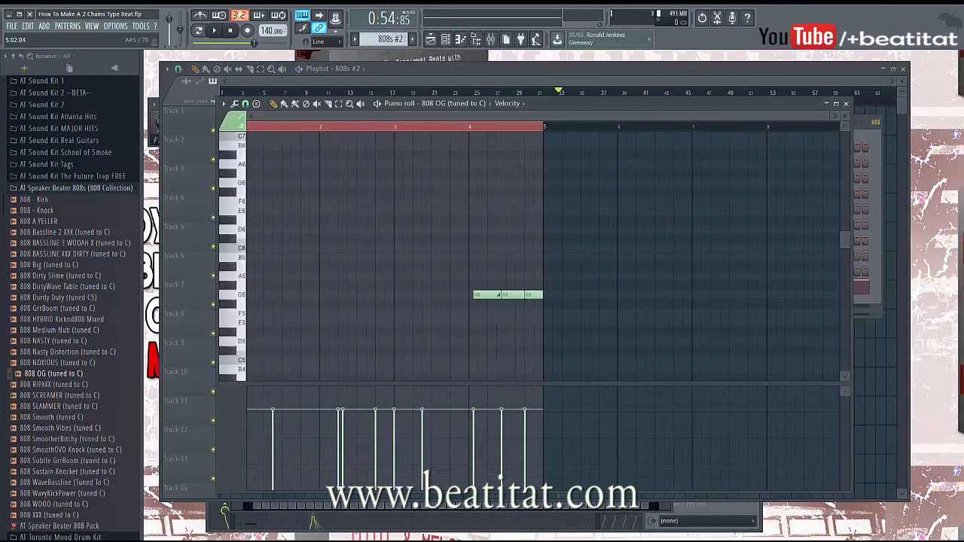
pyautogui.scroll(-4, 550, 260)
pyautogui.scroll(-1, 550, 263)
pyautogui.hotkey('shift', 'Down')
pyautogui.hotkey('shift', 'Down')
pyautogui.hotkey('shift', 'Down')
pyautogui.hotkey('shift', 'Down')
pyautogui.hotkey('shift', 'Down')
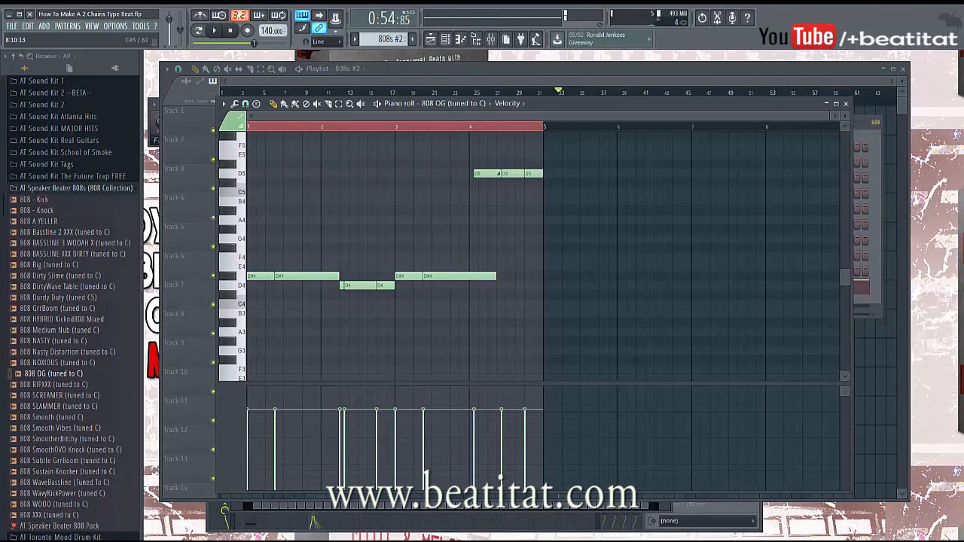
# Step: Examine the FL Keys notes of the Melody pattern in the piano roll
pyautogui.click(707, 69)
pyautogui.doubleClick(572, 122)
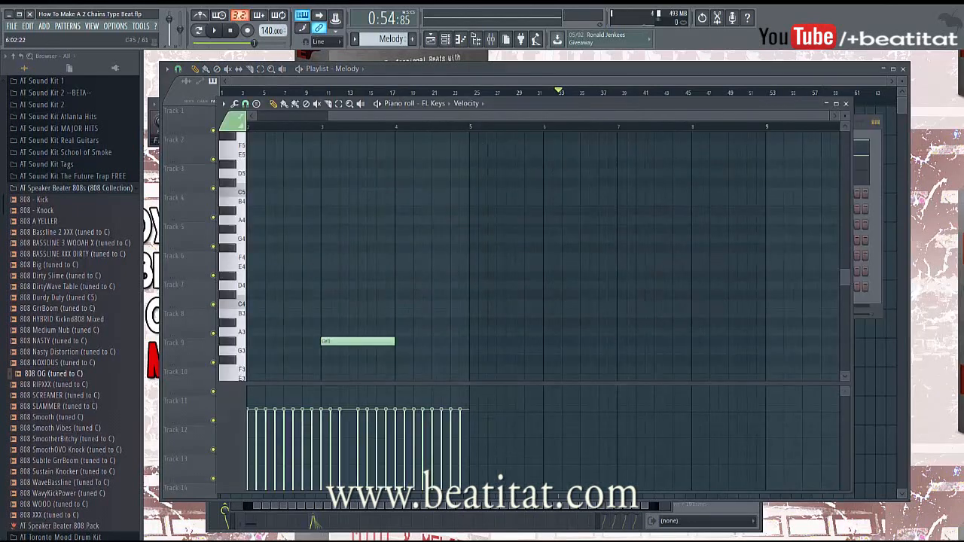
pyautogui.scroll(-4, 527, 194)
pyautogui.scroll(4, 528, 194)
pyautogui.scroll(14, 534, 257)
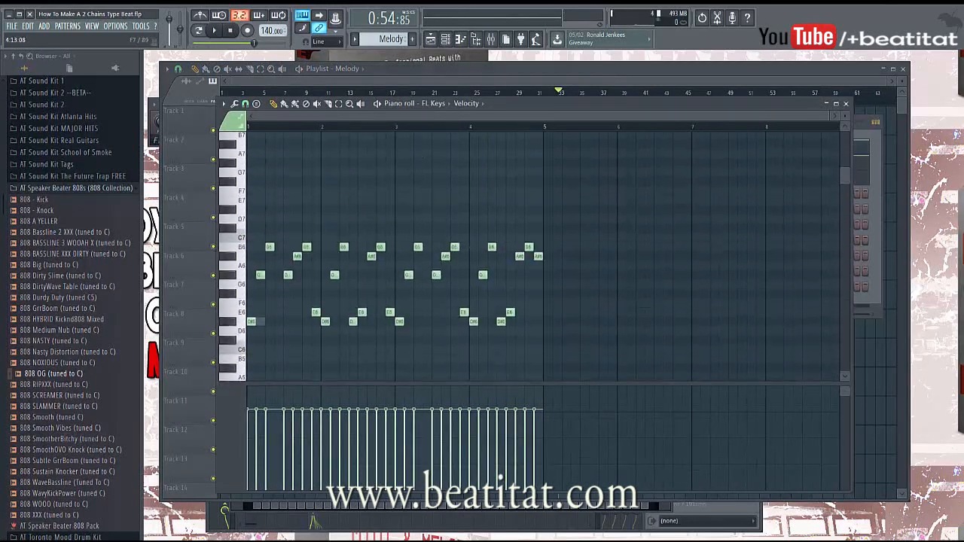
pyautogui.scroll(-6, 534, 256)
pyautogui.scroll(4, 274, 222)
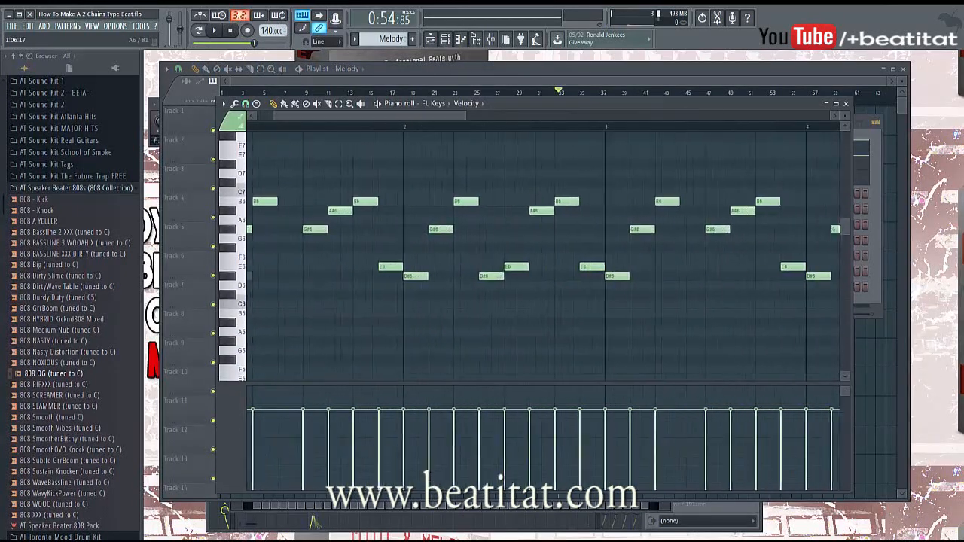
pyautogui.scroll(-5, 534, 257)
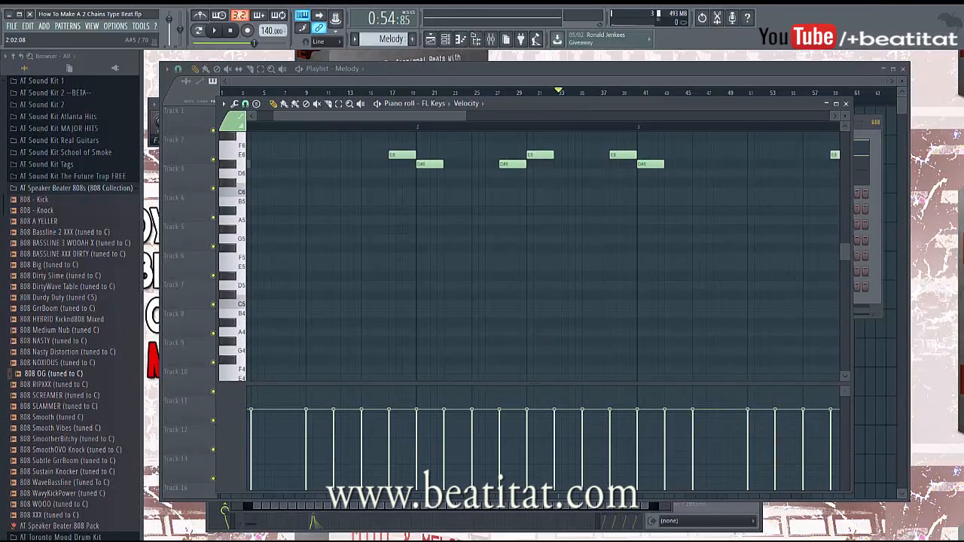
# Step: In the 808s #2 pattern, raise the three closing D5 notes to E5 and the bar 2 D4 notes to E4
pyautogui.click(826, 69)
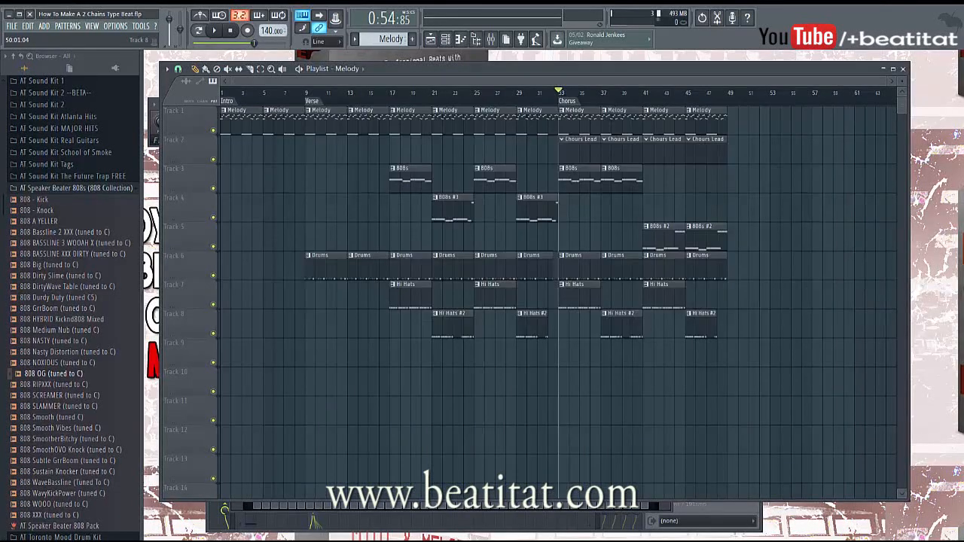
pyautogui.doubleClick(696, 239)
pyautogui.scroll(-3, 689, 286)
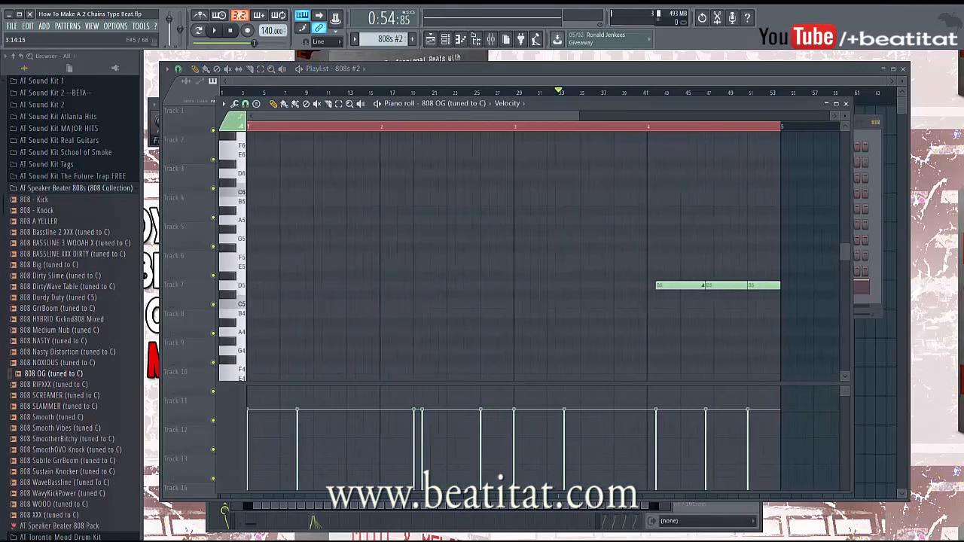
pyautogui.scroll(-2, 662, 285)
pyautogui.scroll(-7, 520, 218)
pyautogui.scroll(3, 510, 201)
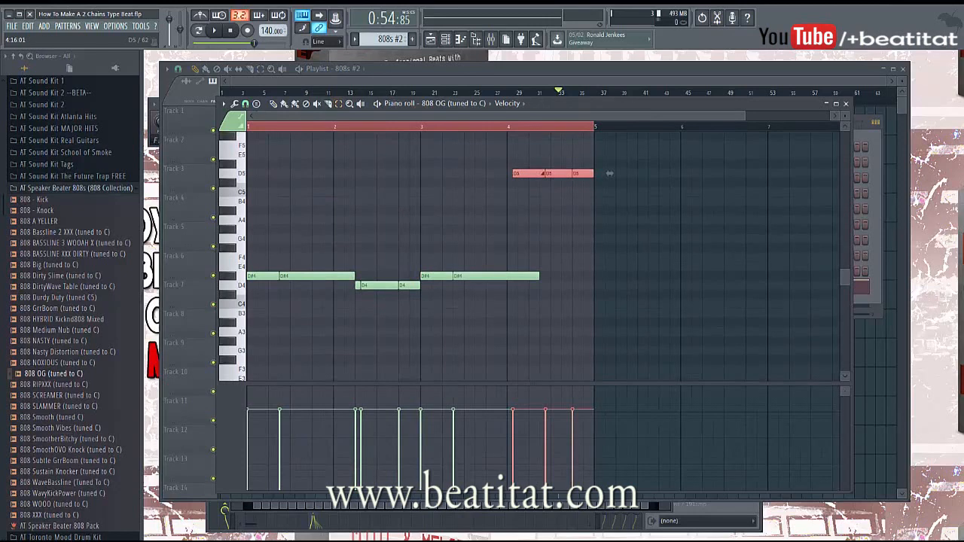
pyautogui.moveTo(610, 173); pyautogui.dragTo(609, 155)
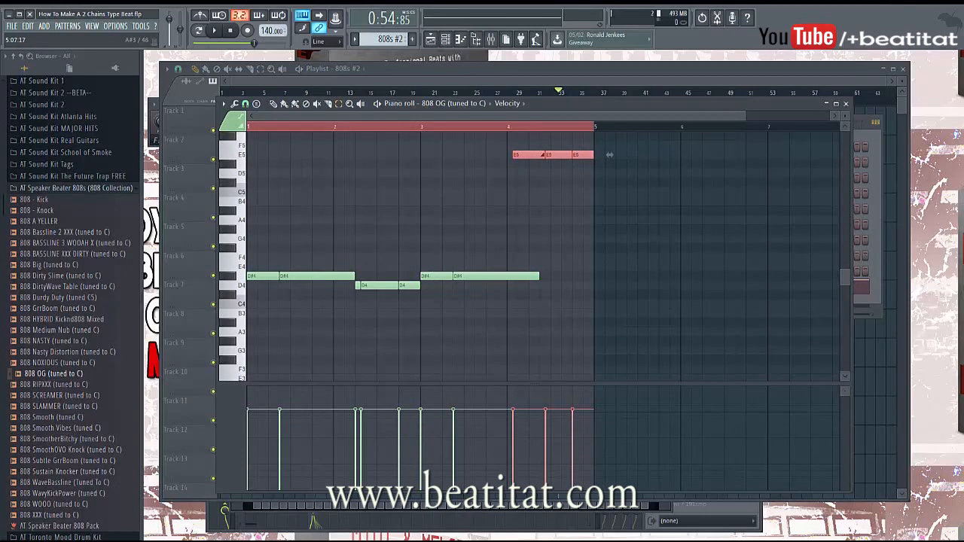
pyautogui.moveTo(420, 285); pyautogui.dragTo(332, 294)
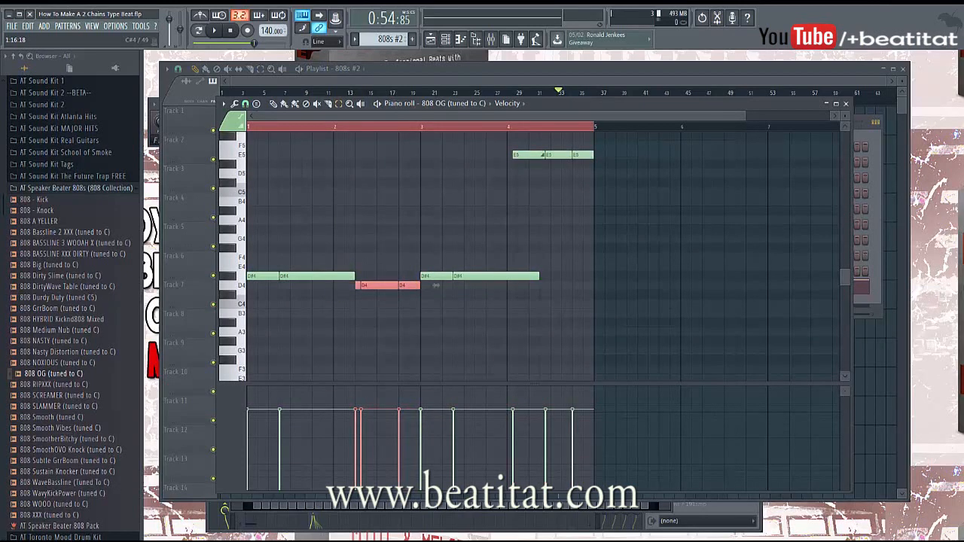
pyautogui.click(892, 347)
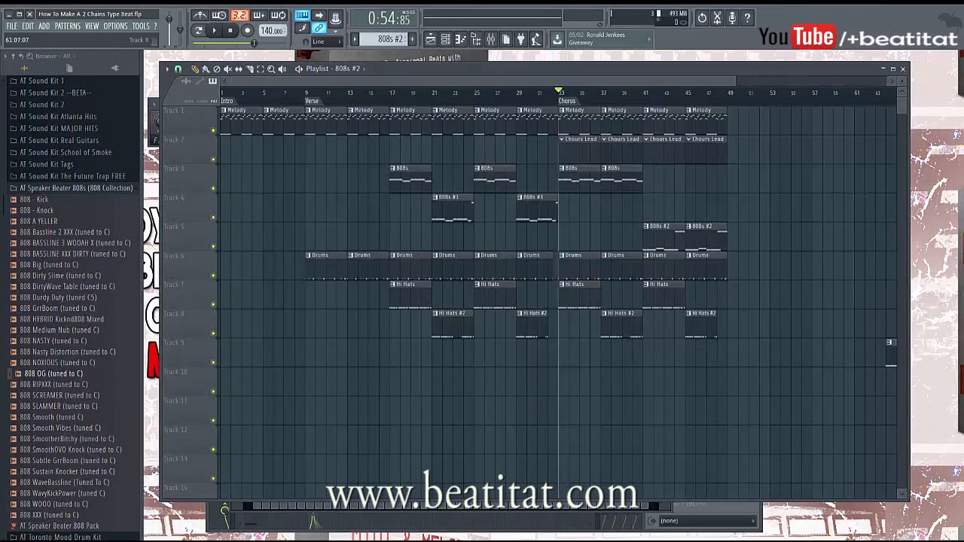
pyautogui.rightClick(891, 353)
# Step: Transpose all 808 OG notes of the 808s #3 pattern down five semitones
pyautogui.doubleClick(527, 212)
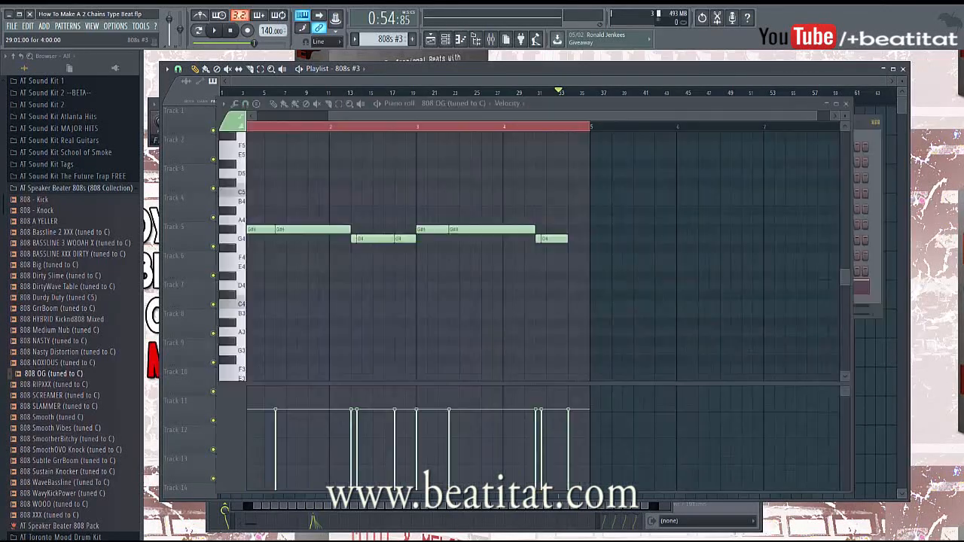
pyautogui.moveTo(332, 238); pyautogui.dragTo(410, 238)
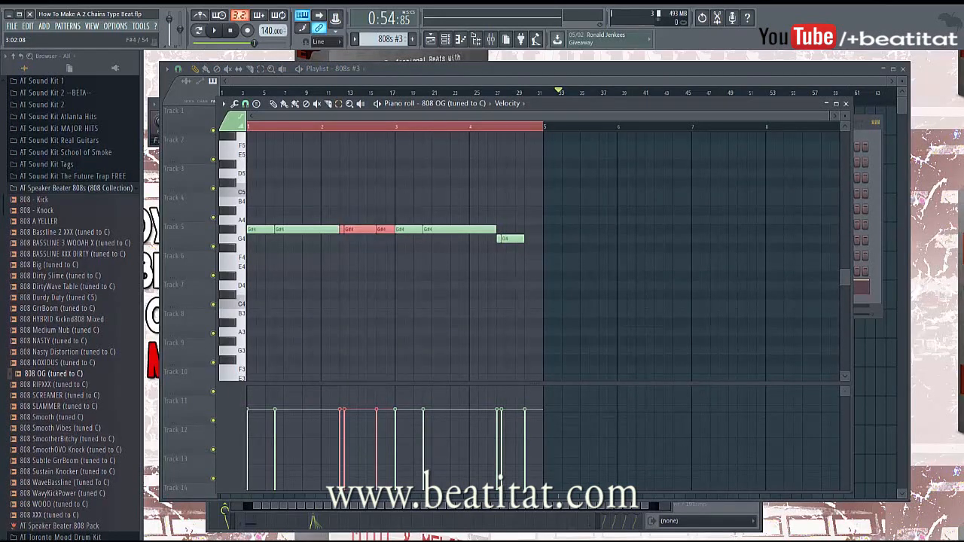
pyautogui.hotkey('ctrl', 'a')
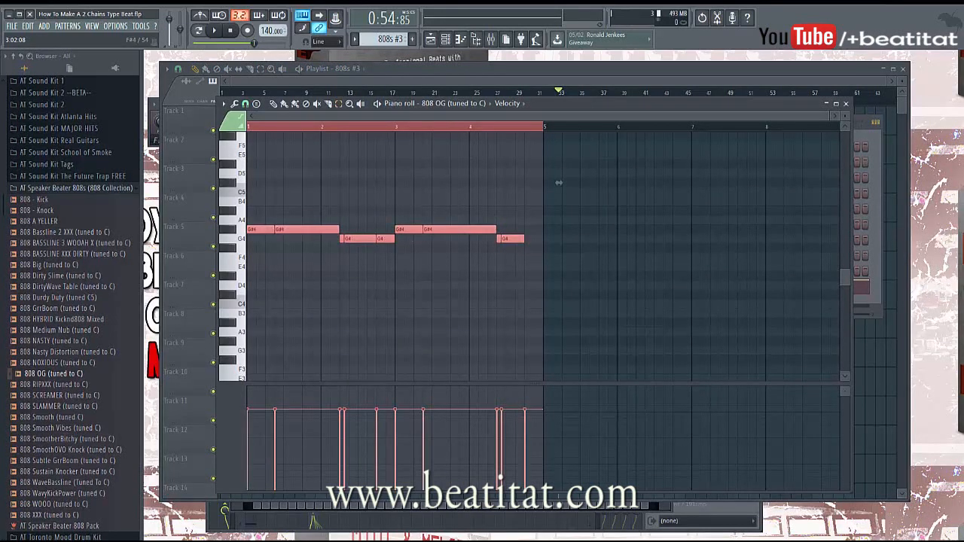
pyautogui.moveTo(559, 183); pyautogui.dragTo(559, 229)
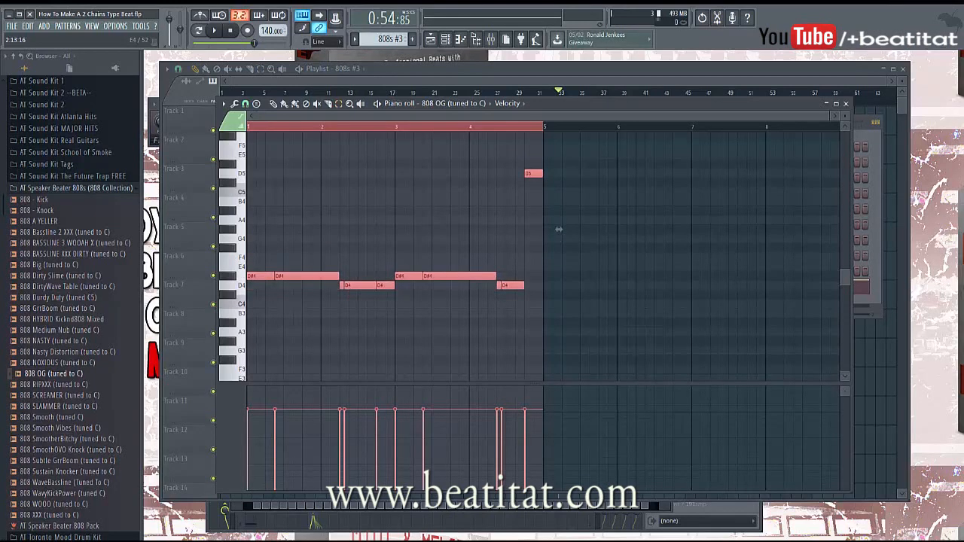
# Step: In the 808s #3 pattern, raise the D4 notes to E4 and the final D5 note to E5
pyautogui.keyDown('ctrl'); pyautogui.moveTo(337, 283); pyautogui.dragTo(397, 294); pyautogui.keyUp('ctrl')
pyautogui.keyDown('ctrl'); pyautogui.moveTo(517, 286); pyautogui.dragTo(331, 295); pyautogui.keyUp('ctrl')
pyautogui.keyDown('ctrl'); pyautogui.moveTo(543, 187); pyautogui.dragTo(491, 150); pyautogui.keyUp('ctrl')
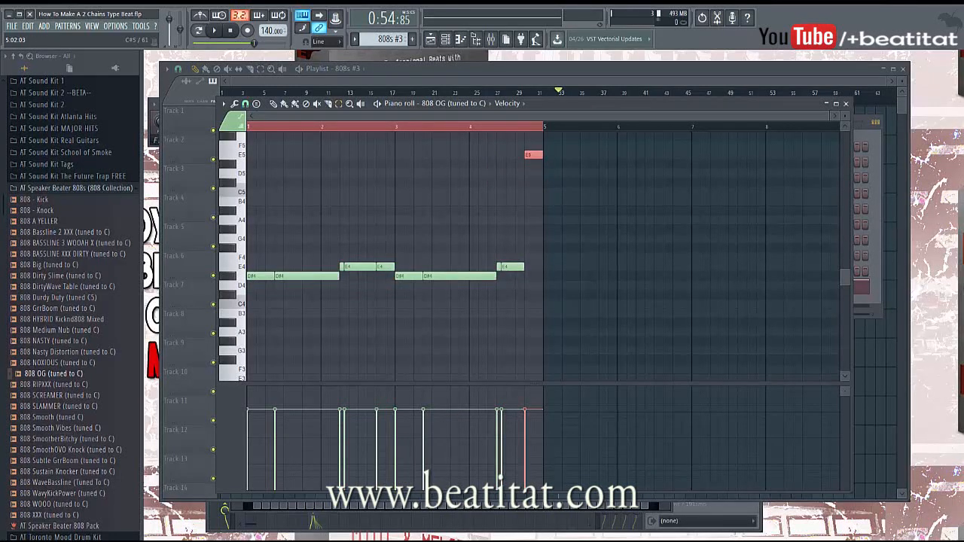
# Step: Play the verse from bar 29 to check the 808s #3 bass against the melody
pyautogui.click(249, 127)
pyautogui.press('space')
pyautogui.press('space')
pyautogui.click(846, 104)
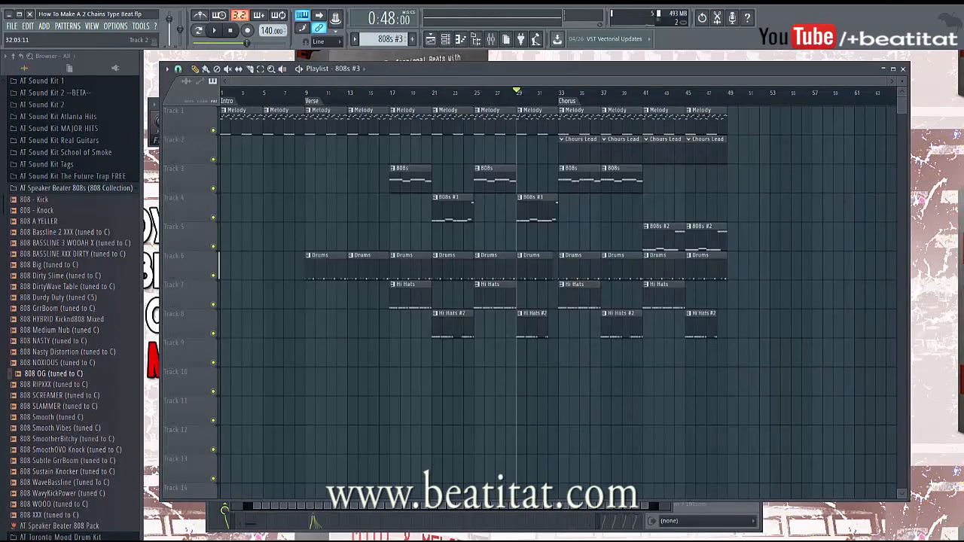
pyautogui.doubleClick(531, 120)
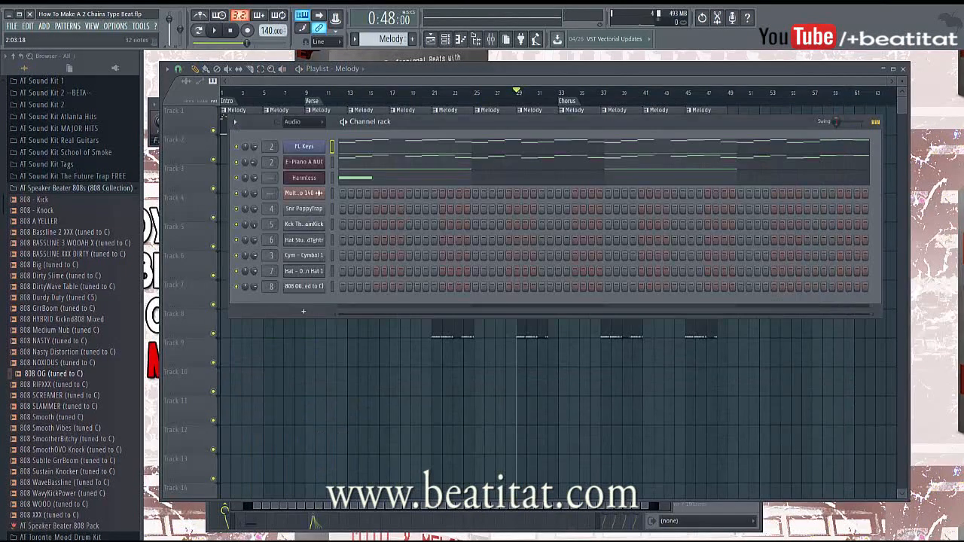
pyautogui.press('space')
pyautogui.press('F6')
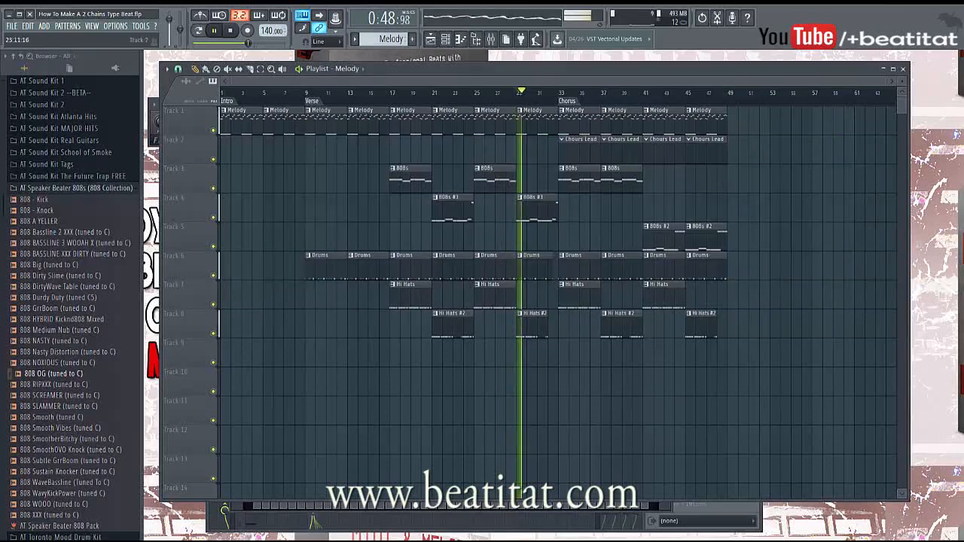
pyautogui.doubleClick(520, 201)
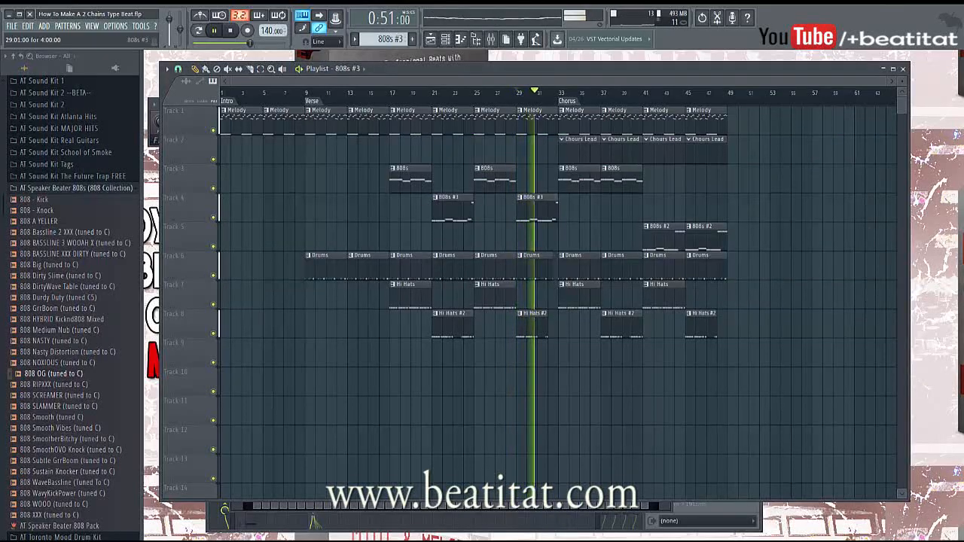
pyautogui.hscroll(-2, 518, 202)
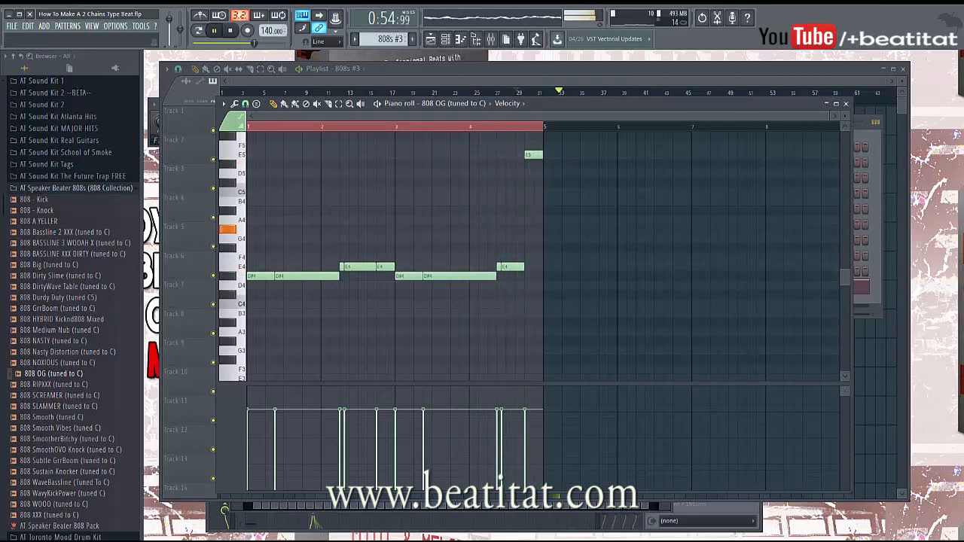
pyautogui.press('Escape')
pyautogui.press('space')
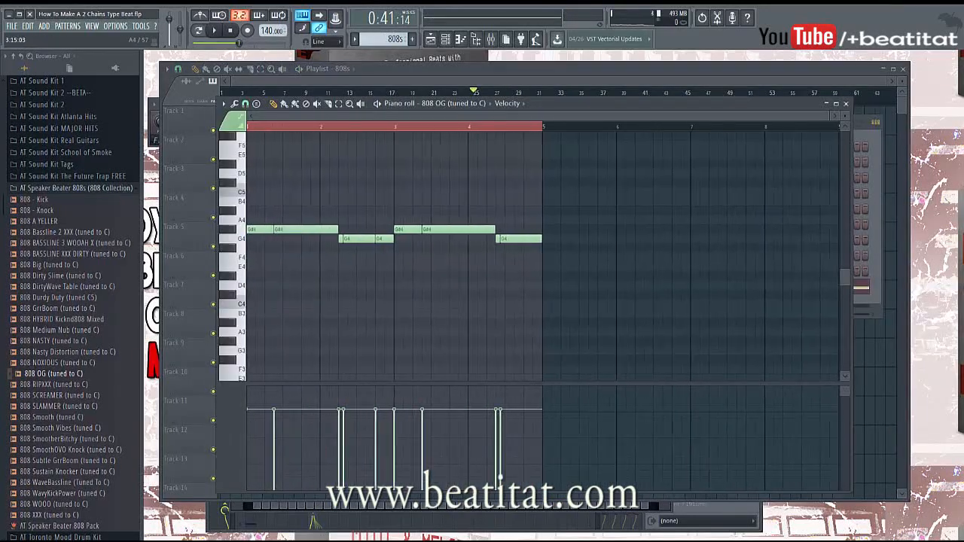
# Step: Transpose all 808 OG notes of the 808s pattern down five semitones and raise the resulting D4 notes to E4
pyautogui.press('Down')
pyautogui.press('Down')
pyautogui.press('Down')
pyautogui.press('Down')
pyautogui.press('Down')
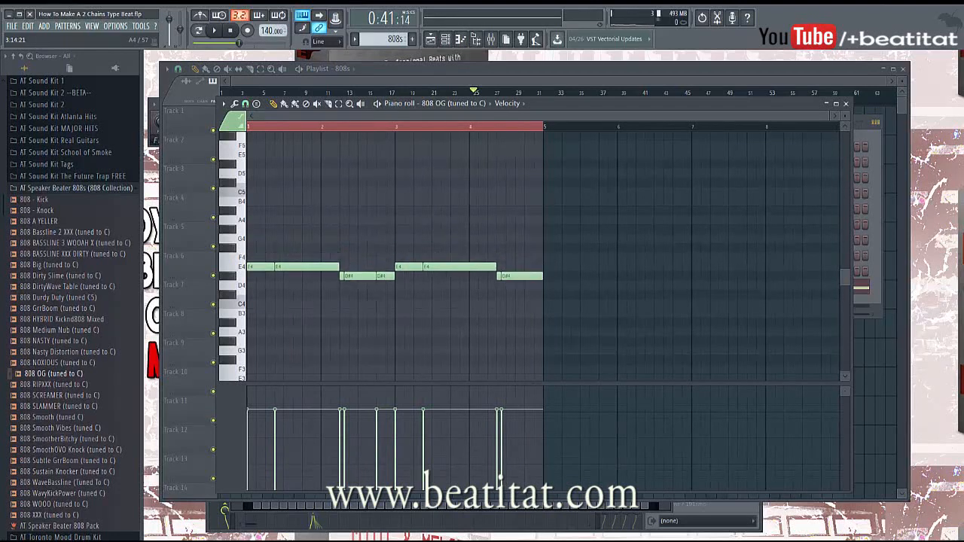
pyautogui.moveTo(276, 292); pyautogui.dragTo(322, 307)
pyautogui.press('Up')
# Step: Play the arrangement from bar 25 into the chorus and check the transposed 808 OG notes in the 808s and 808s #2 patterns
pyautogui.press('space')
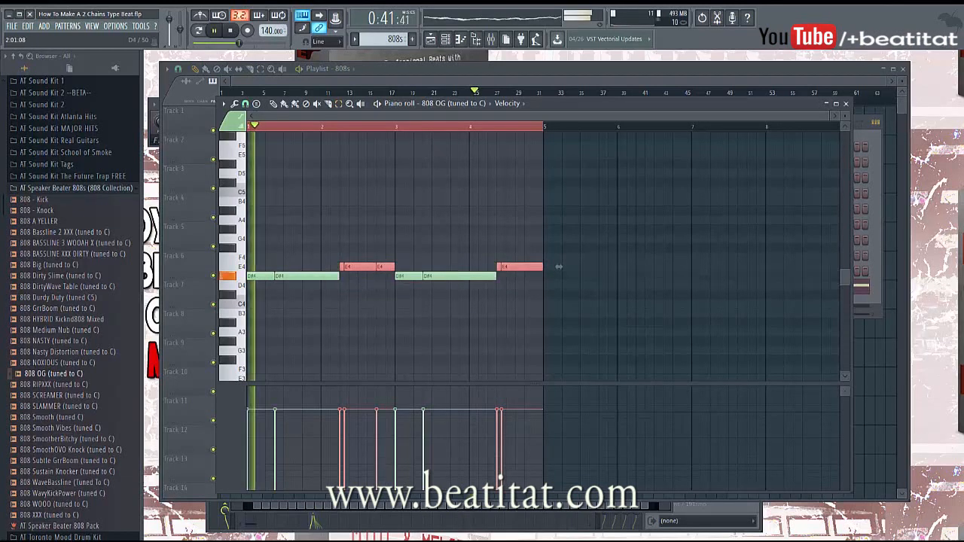
pyautogui.press('F6')
pyautogui.press('F6')
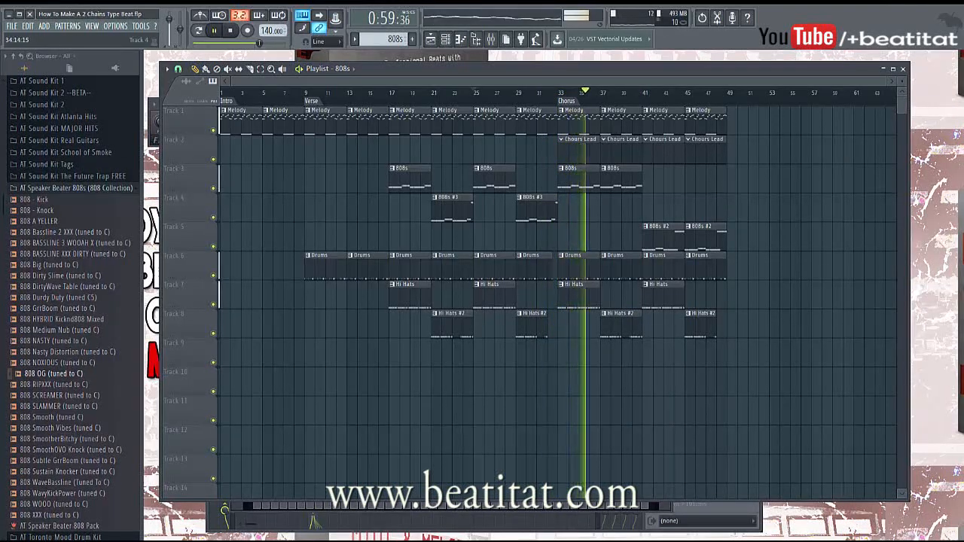
pyautogui.press('F7')
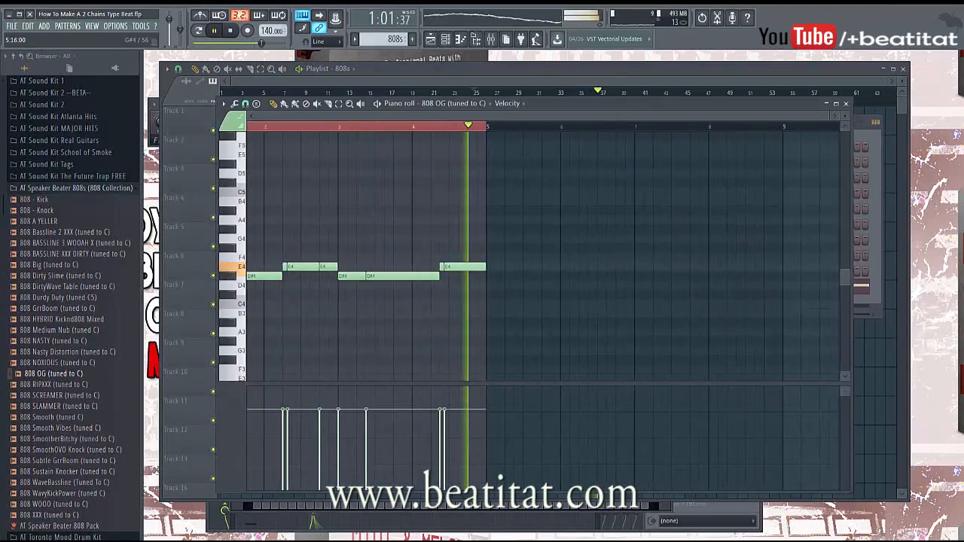
pyautogui.press('F6')
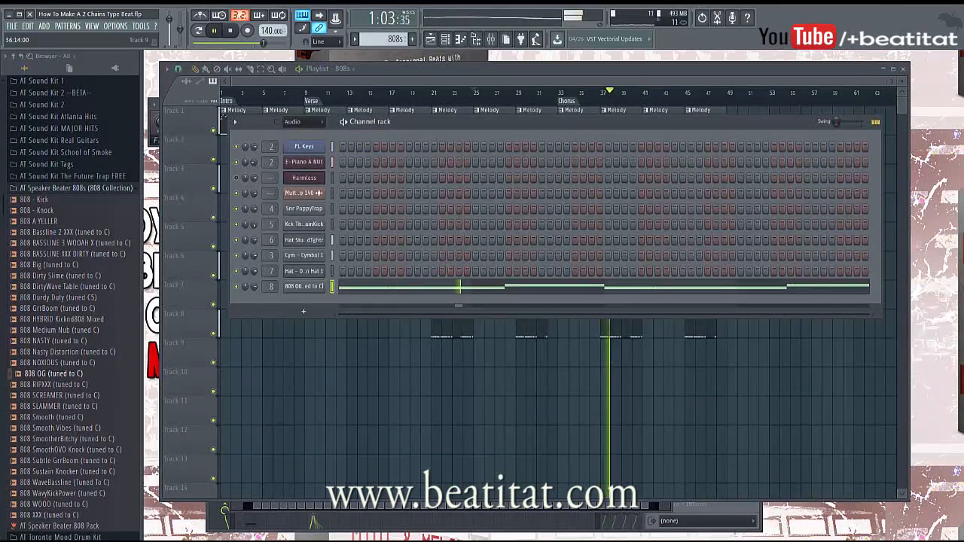
pyautogui.press('F6')
pyautogui.press('F7')
pyautogui.press('F6')
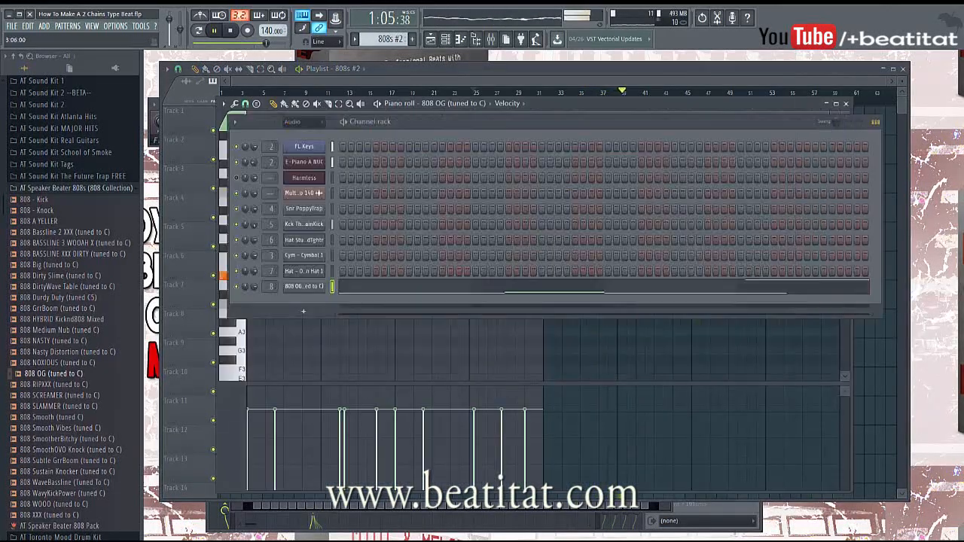
pyautogui.press('F6')
pyautogui.press('F6')
pyautogui.press('space')
pyautogui.rightClick(322, 178)
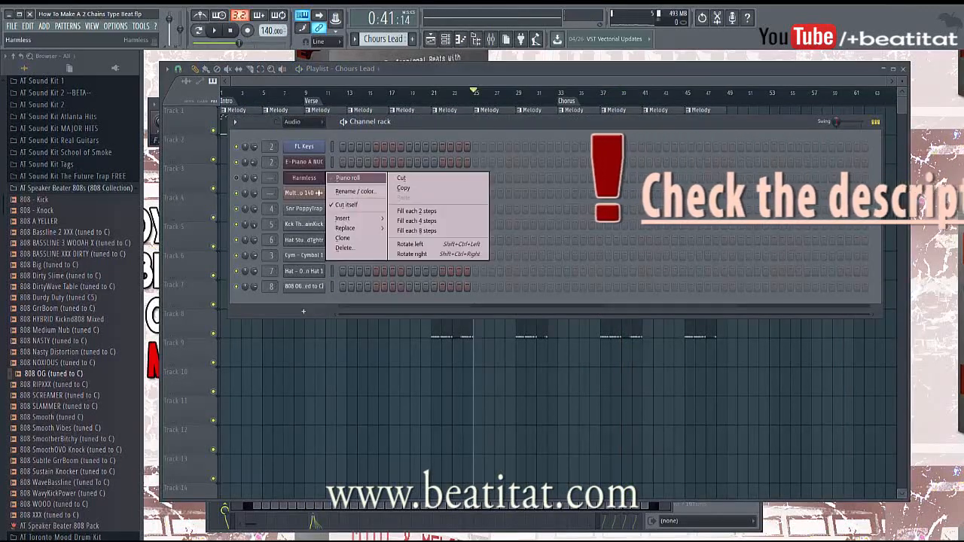
pyautogui.press('Escape')
pyautogui.rightClick(323, 177)
pyautogui.press('Escape')
pyautogui.press('F6')
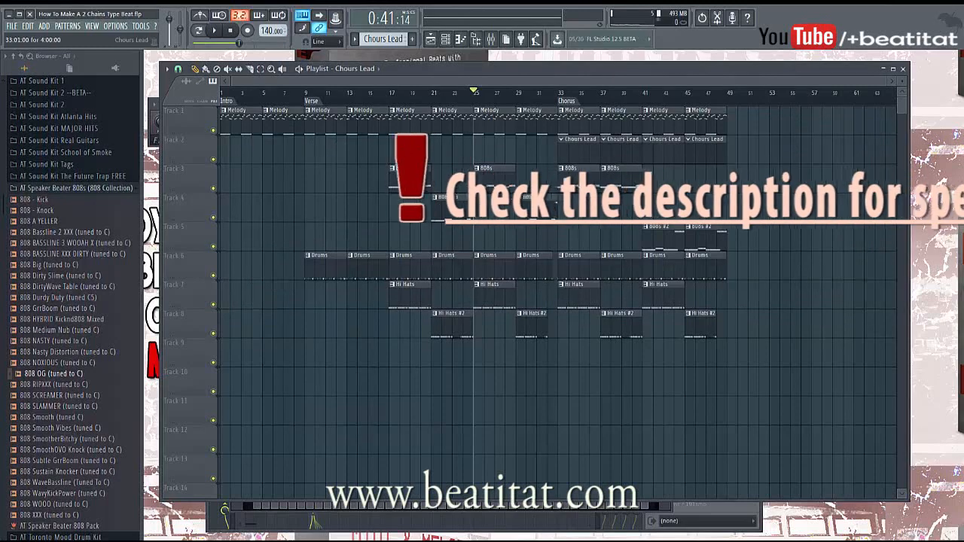
# Step: Select the Melody pattern and load the Arpinator SF preset into the Harmless channel
pyautogui.doubleClick(577, 122)
pyautogui.press('F7')
pyautogui.press('F6')
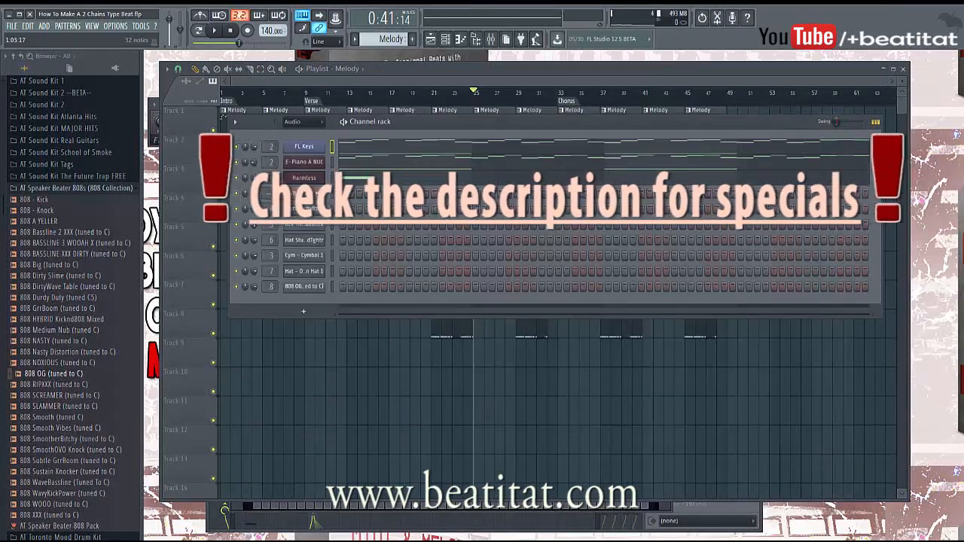
pyautogui.click(351, 177)
pyautogui.press('F7')
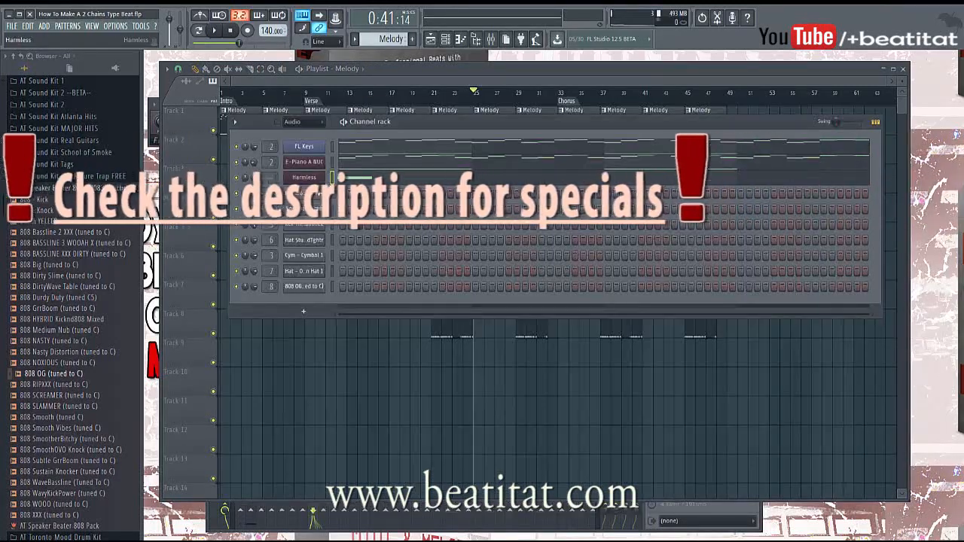
pyautogui.click(309, 178)
pyautogui.click(249, 186)
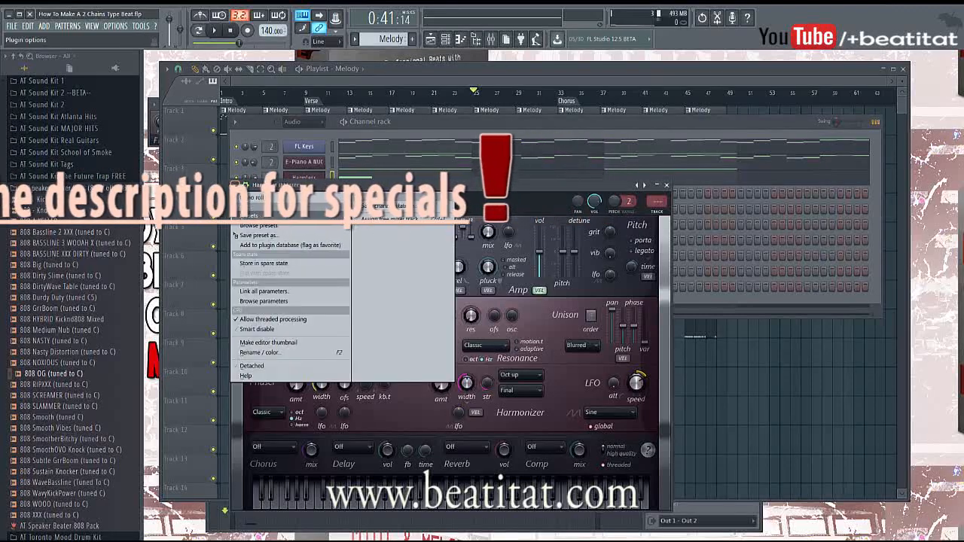
pyautogui.moveTo(256, 216)
pyautogui.click(452, 214)
# Step: Play the song with the Arpinator SF preset and inspect the channel's notes in the piano roll
pyautogui.press('space')
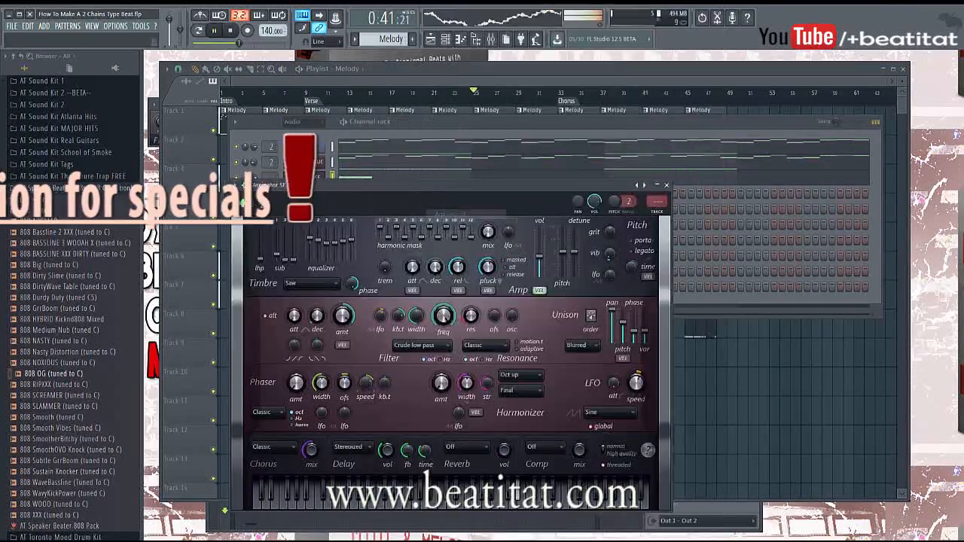
pyautogui.press('F7')
pyautogui.press('F7')
pyautogui.press('F7')
pyautogui.press('space')
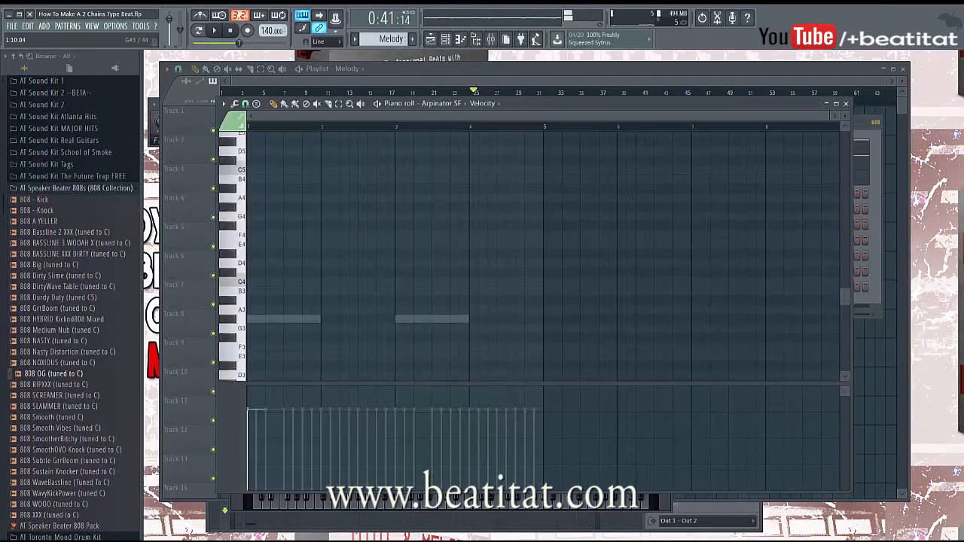
pyautogui.press('F7')
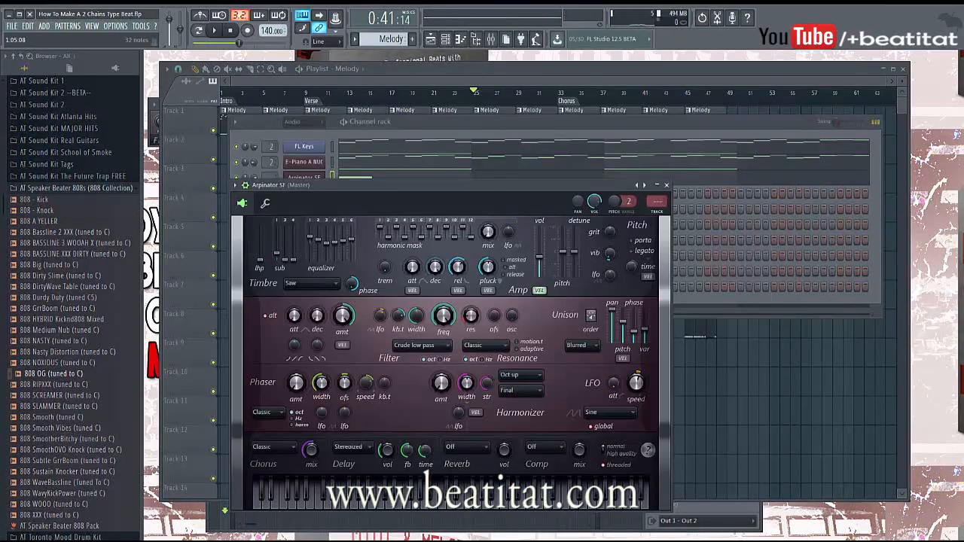
# Step: Enter four half-bar notes D#6, G#6, E6 and B6 over bars 1–2 in the Arpinator SF piano roll
pyautogui.press('F6')
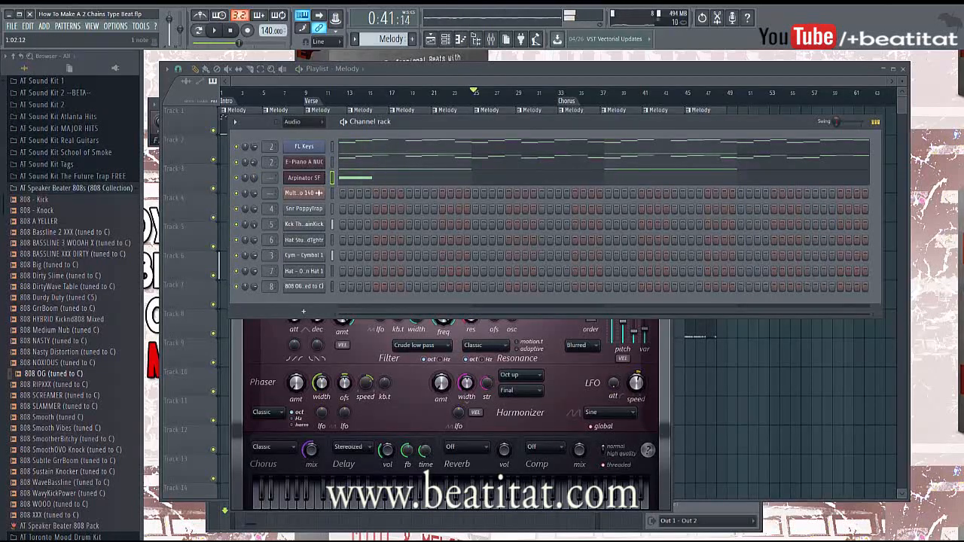
pyautogui.press('F7')
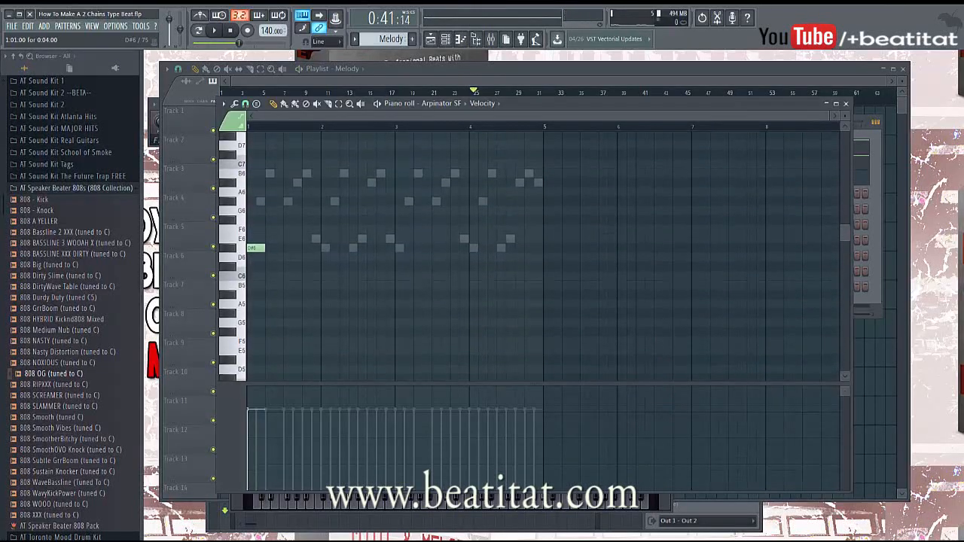
pyautogui.press('5')
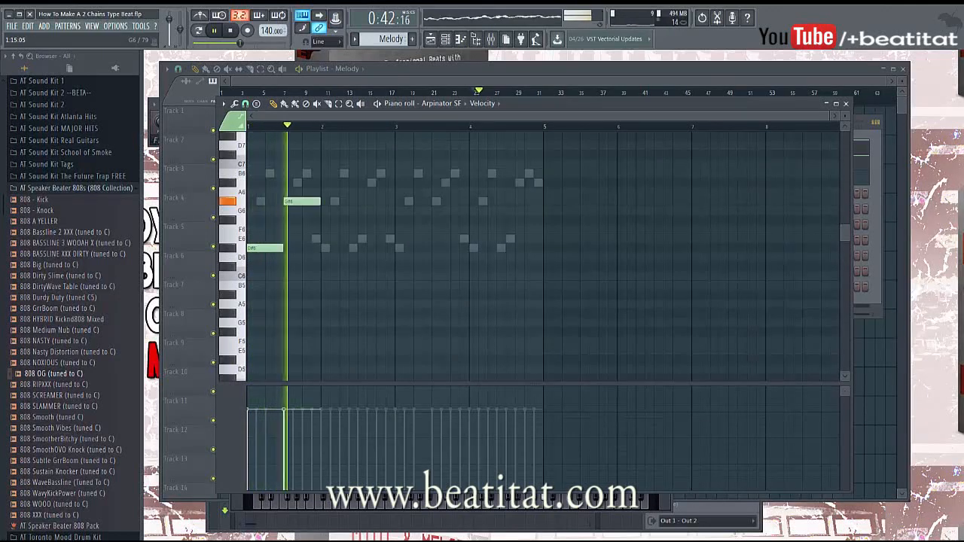
pyautogui.press('e')
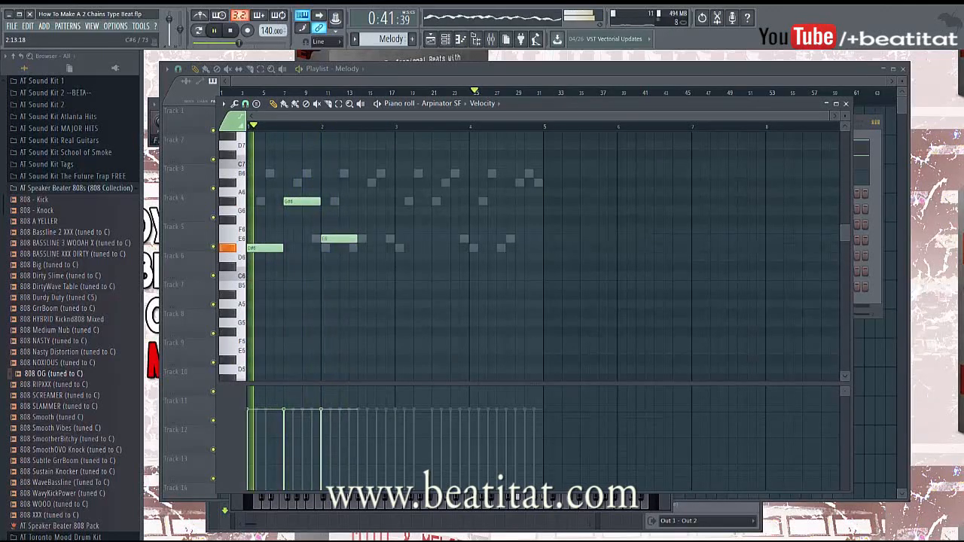
pyautogui.press('u')
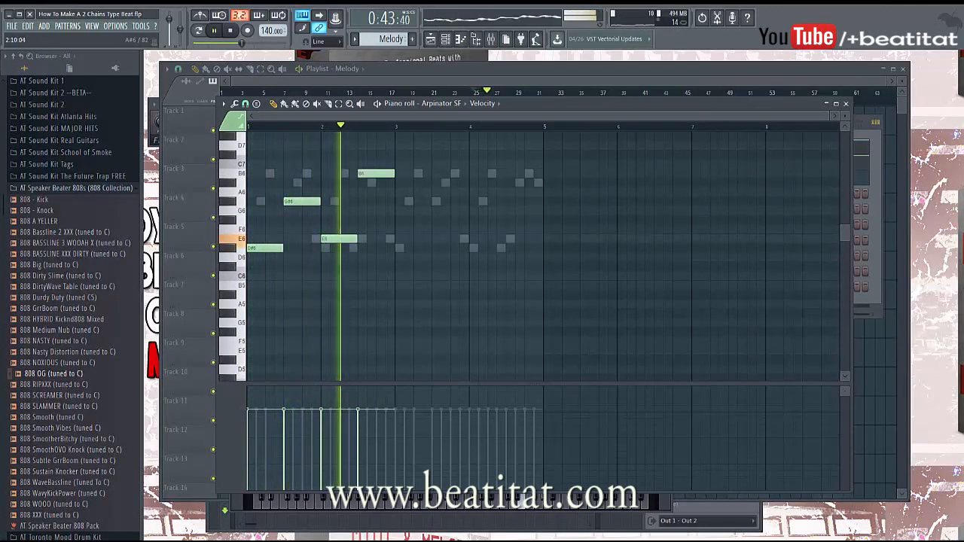
# Step: Try the fourth lead note an octave lower at B5 and play the phrase
pyautogui.hotkey('ctrl', 'Down')
pyautogui.press('space')
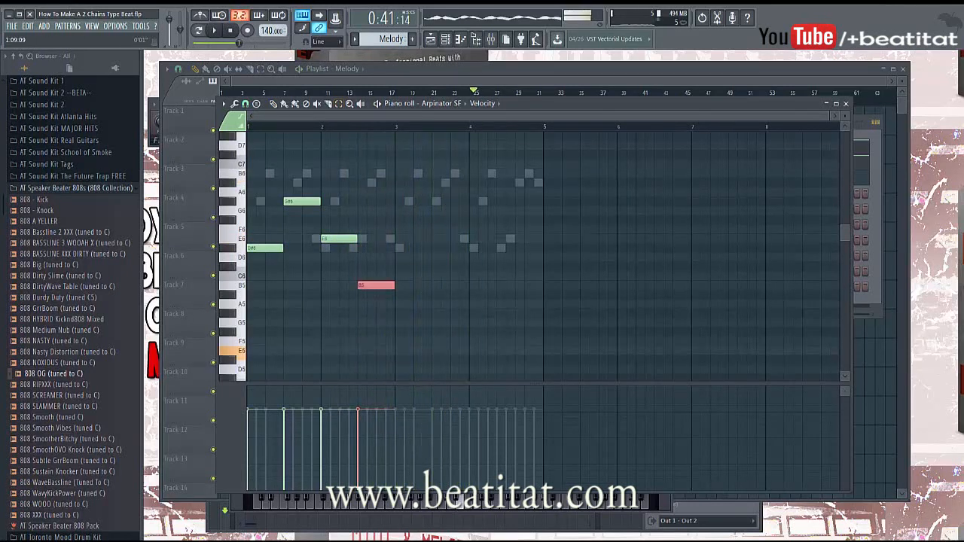
pyautogui.press('space')
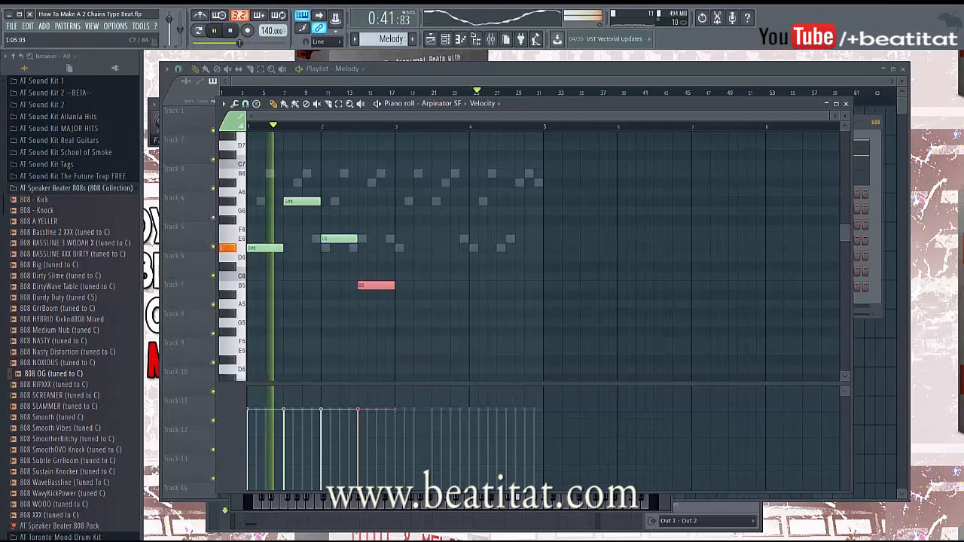
pyautogui.hotkey('ctrl', 'd')
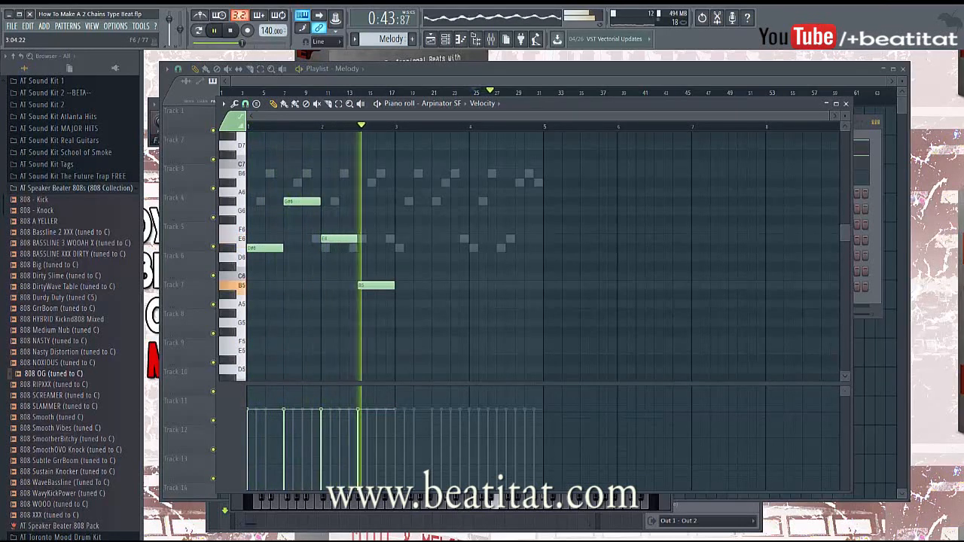
# Step: Set the fourth Arpinator SF note to D#6 and play the two-bar phrase with the song
pyautogui.press('space')
pyautogui.hotkey('ctrl', 'z')
pyautogui.press('space')
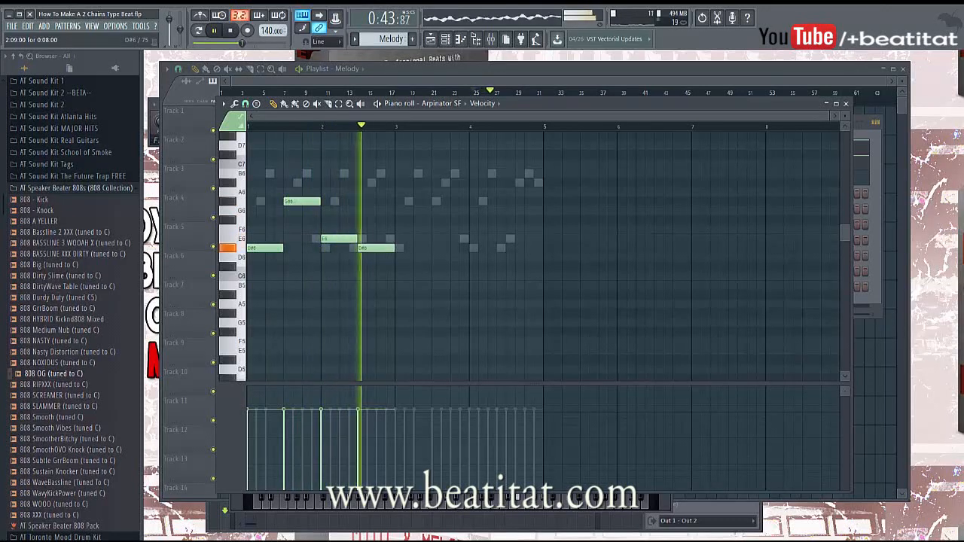
pyautogui.press('space')
pyautogui.press('space')
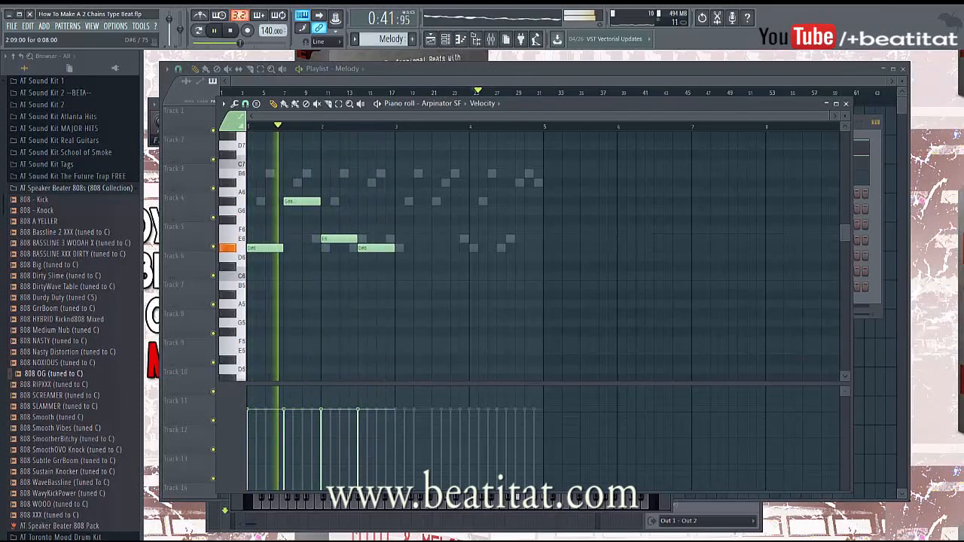
# Step: Duplicate the two-bar phrase into bars 3–4, shorten its last D#6 note to one beat and fill the end with a B6 note
pyautogui.hotkey('ctrl', 'a')
pyautogui.hotkey('ctrl', 'b')
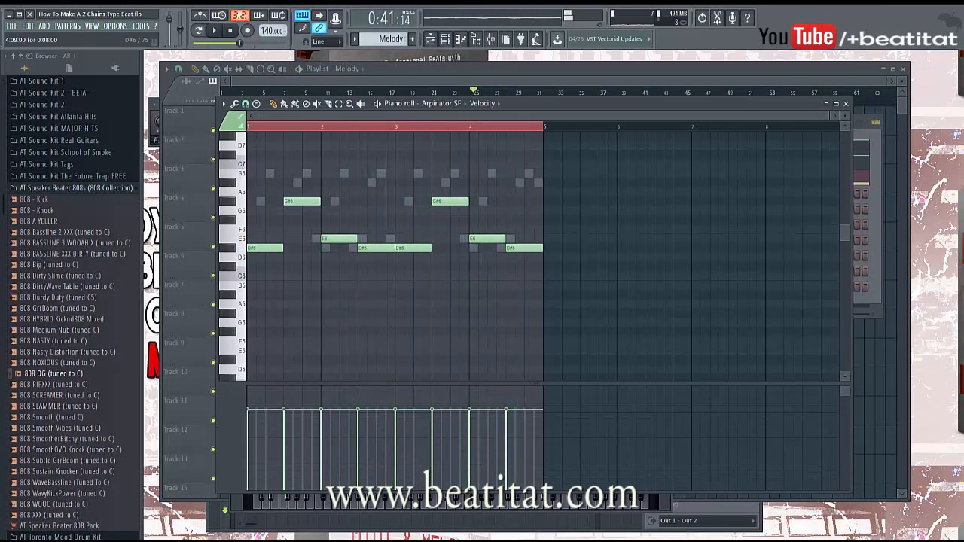
pyautogui.moveTo(522, 248); pyautogui.dragTo(524, 248)
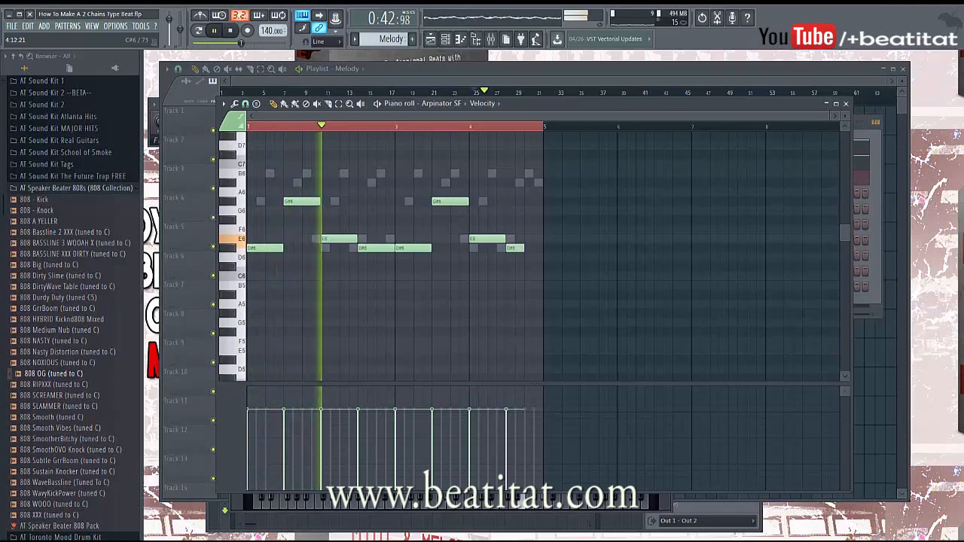
pyautogui.click(527, 173)
pyautogui.press('F7')
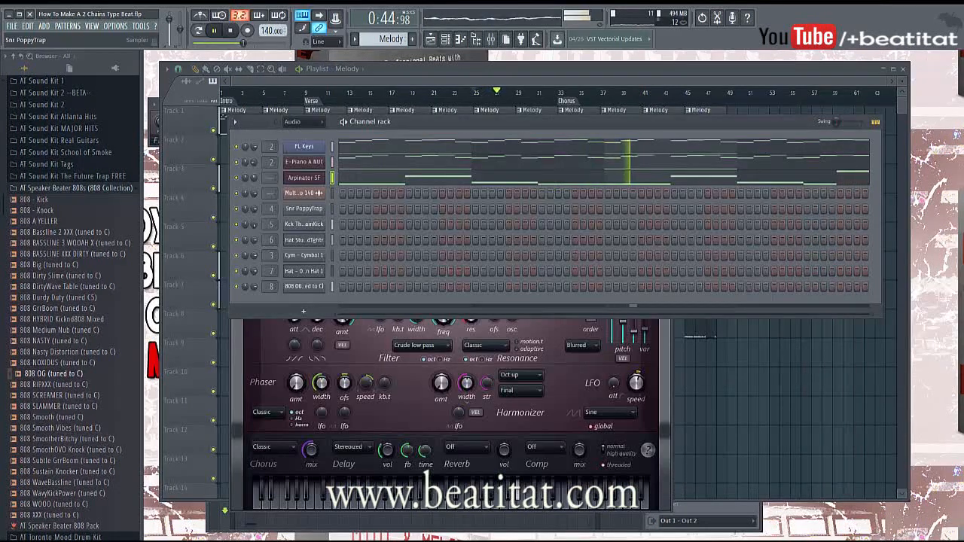
# Step: Audition the Harmless presets from Flesh it Out 2 GOL up to Mesquite GOL on the lead while the song plays
pyautogui.click(304, 178)
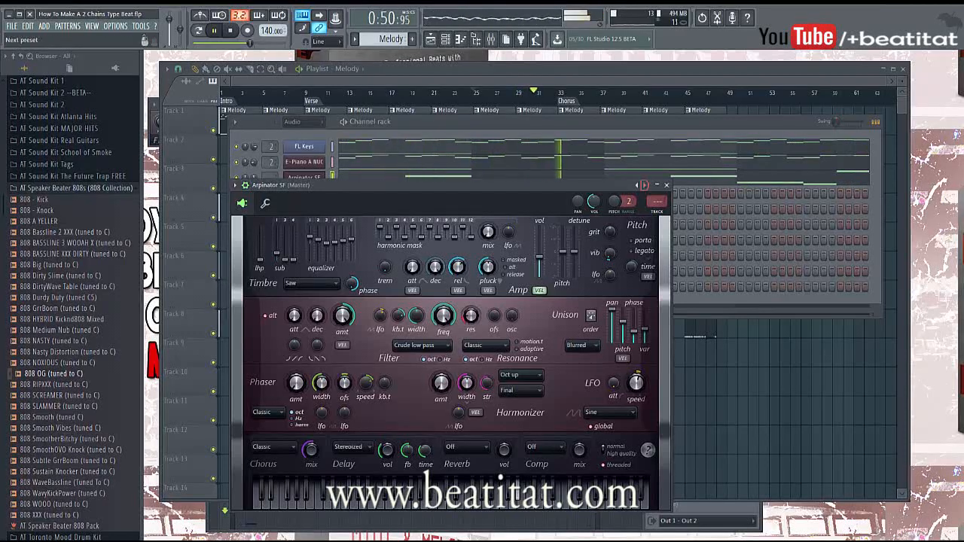
pyautogui.click(645, 185)
pyautogui.click(646, 184)
pyautogui.click(646, 184)
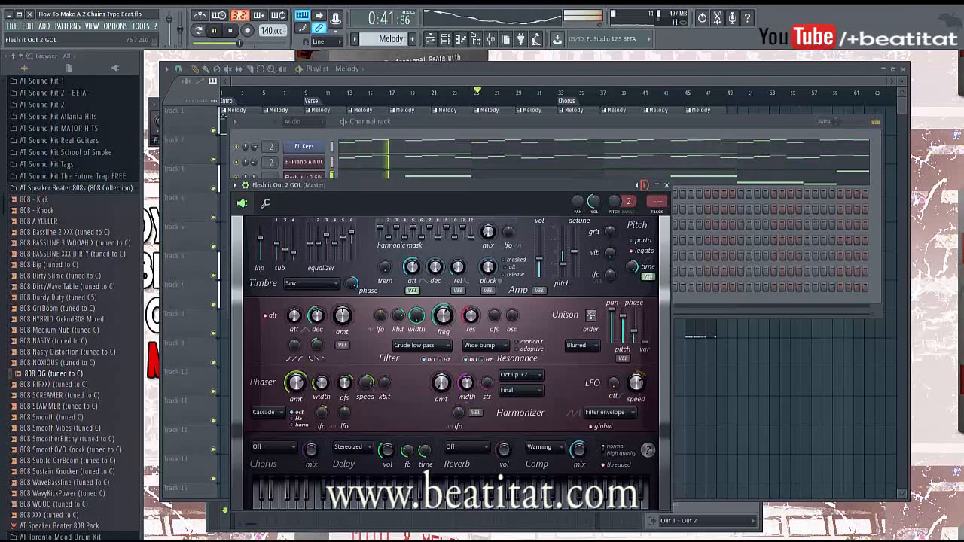
pyautogui.click(646, 185)
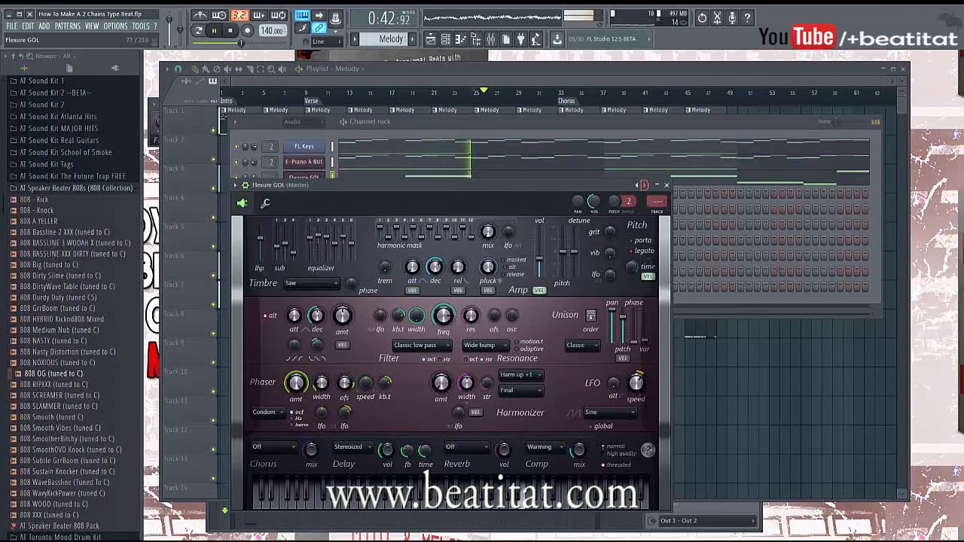
pyautogui.click(646, 184)
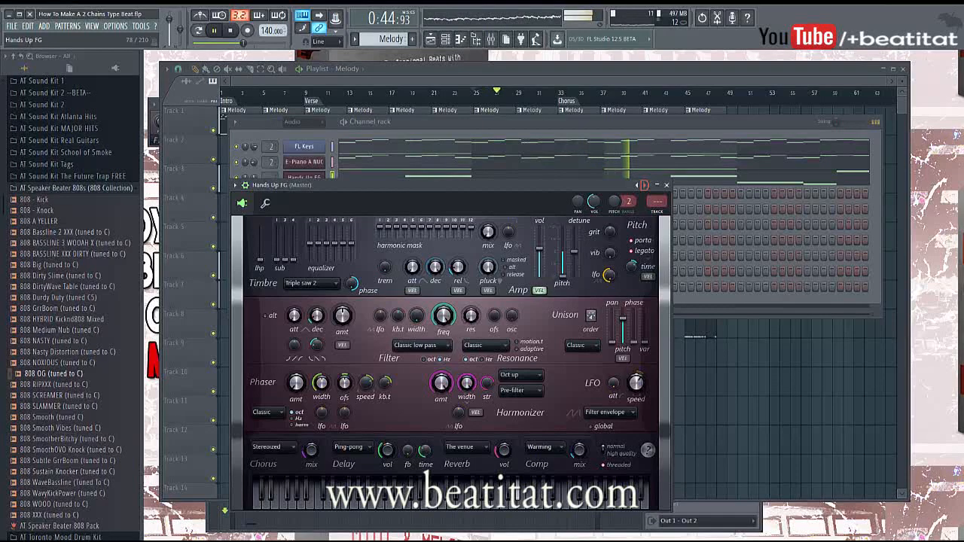
pyautogui.click(645, 185)
pyautogui.click(646, 184)
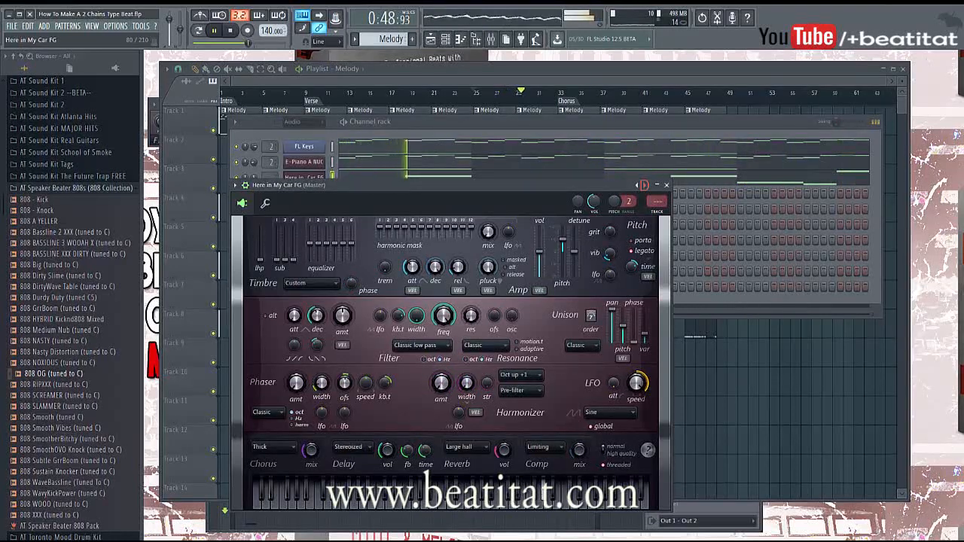
pyautogui.click(646, 184)
pyautogui.click(646, 184)
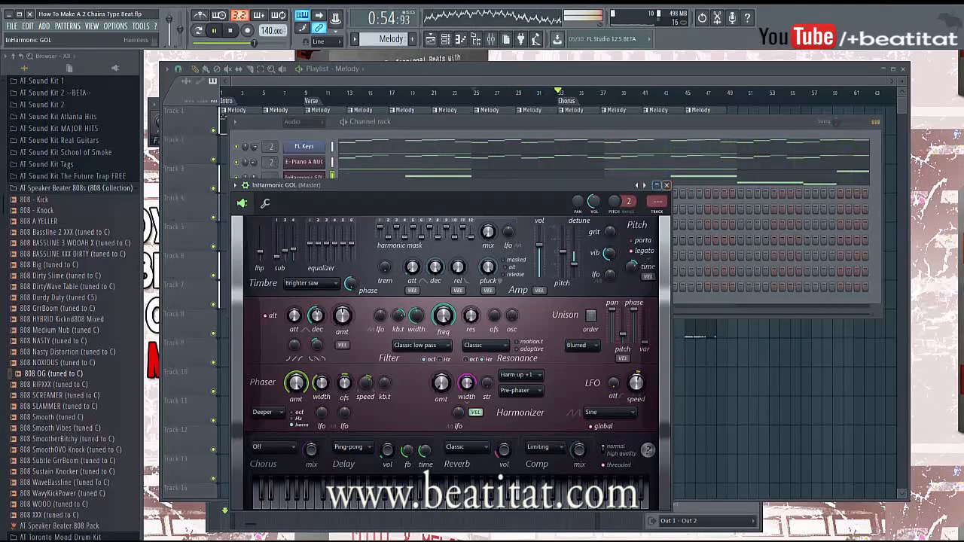
pyautogui.click(646, 185)
pyautogui.click(645, 185)
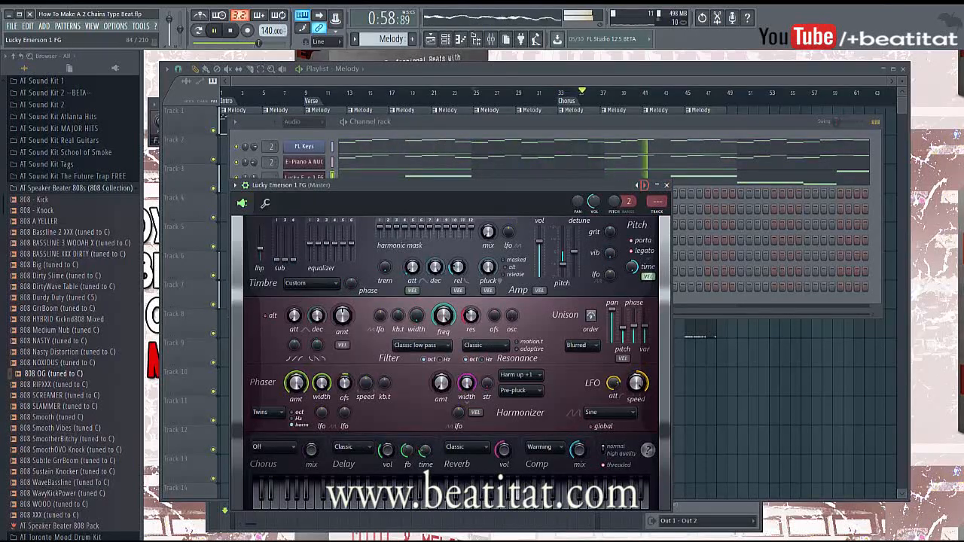
pyautogui.click(645, 185)
pyautogui.click(645, 185)
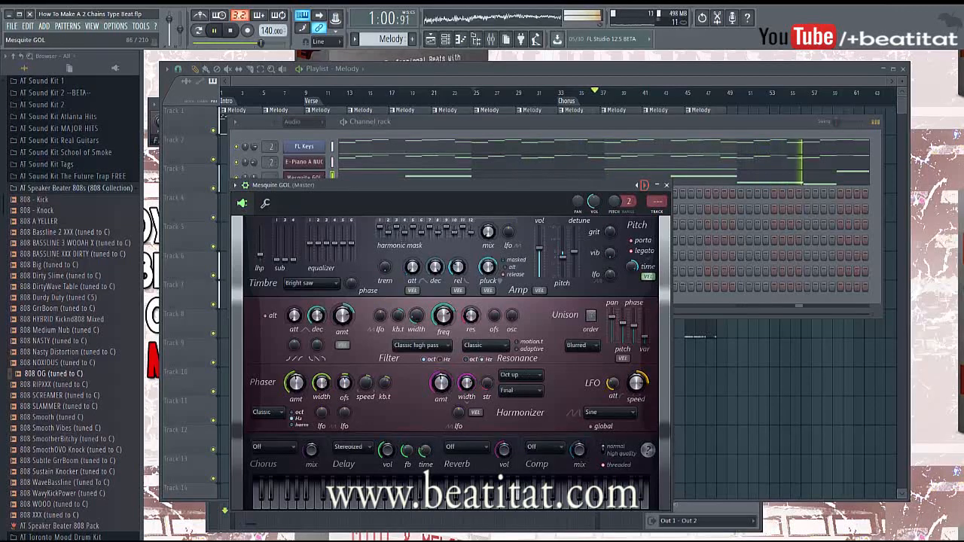
# Step: Load the Arpinator SF preset back into the Harmless lead channel
pyautogui.click(235, 185)
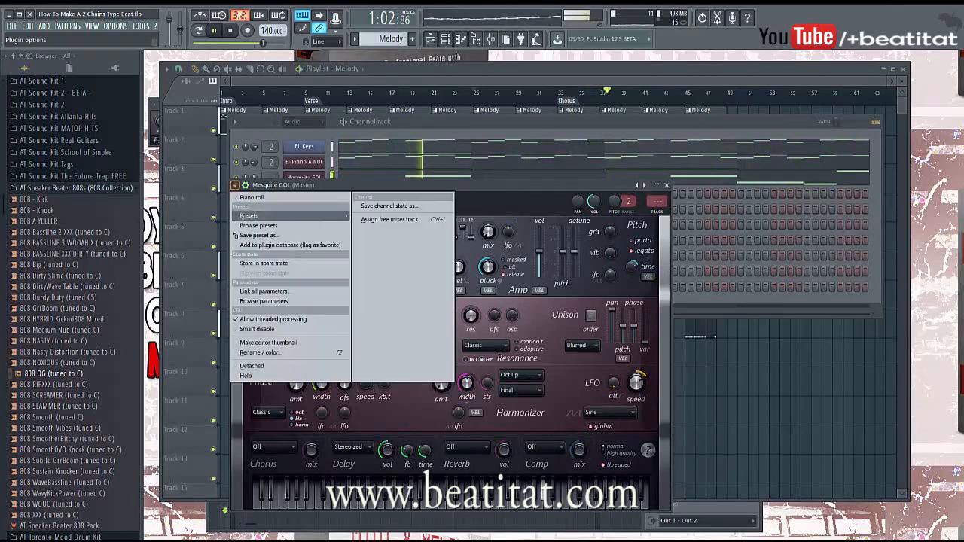
pyautogui.moveTo(249, 215)
pyautogui.click(449, 213)
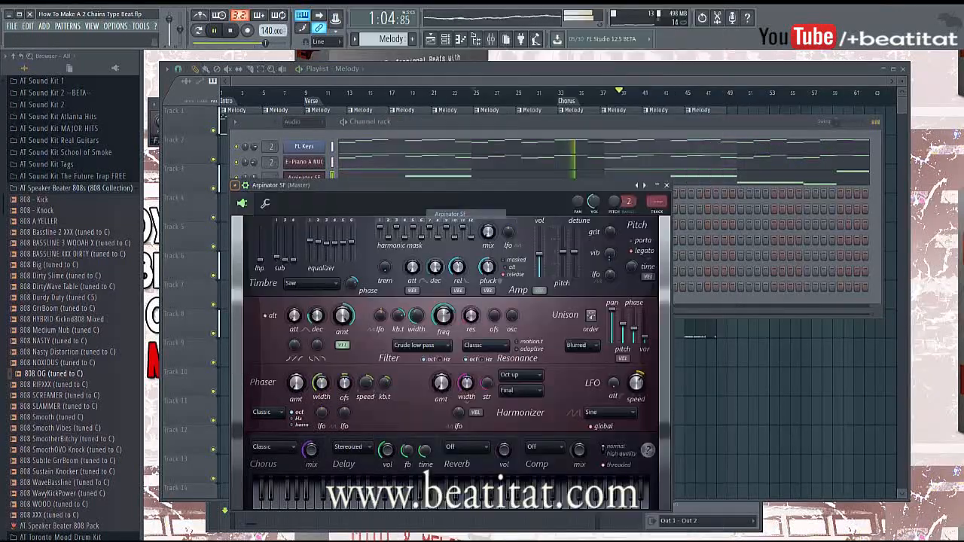
# Step: Route the Arpinator SF channel to a free mixer track, lower its fader and move the track to insert 2
pyautogui.hotkey('ctrl', 'l')
pyautogui.moveTo(324, 305); pyautogui.dragTo(323, 334)
pyautogui.hotkey('alt', 'Left')
pyautogui.hotkey('alt', 'Left')
pyautogui.hotkey('alt', 'Left')
pyautogui.hotkey('alt', 'Left')
pyautogui.hotkey('alt', 'Left')
pyautogui.hotkey('alt', 'Left')
pyautogui.hotkey('alt', 'Left')
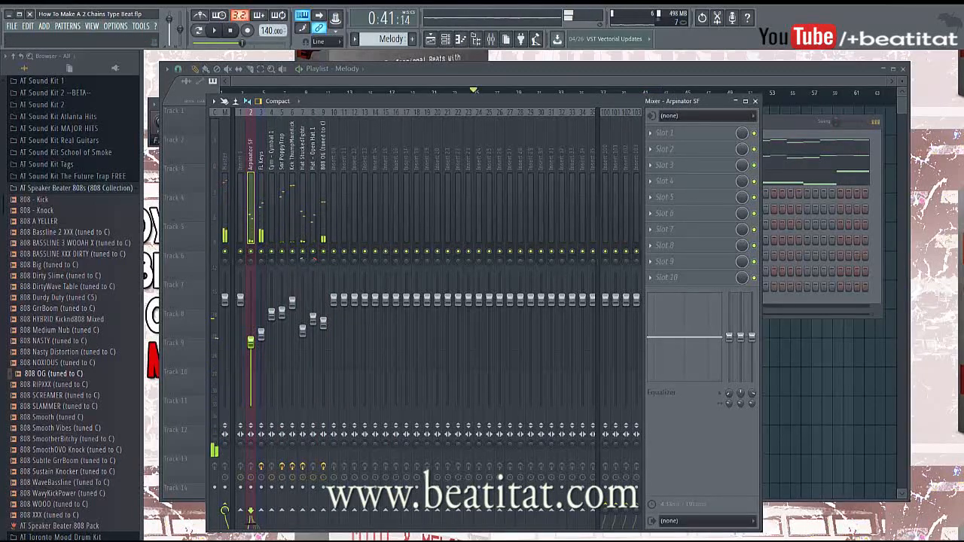
# Step: Add Fruity parametric EQ 2 to slot 1 of the Arpinator SF track, cut its lows with a high-pass band and shape the upper bands
pyautogui.click(663, 133)
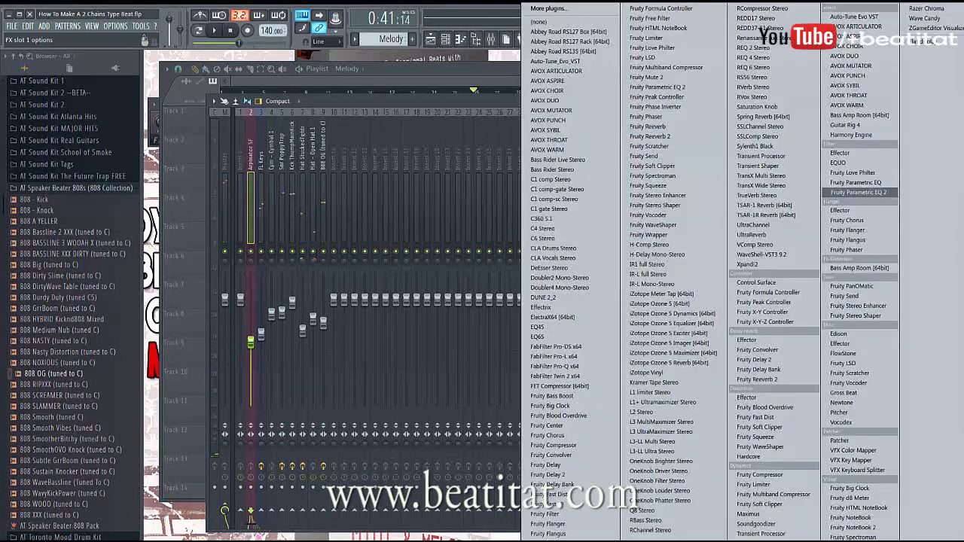
pyautogui.click(859, 192)
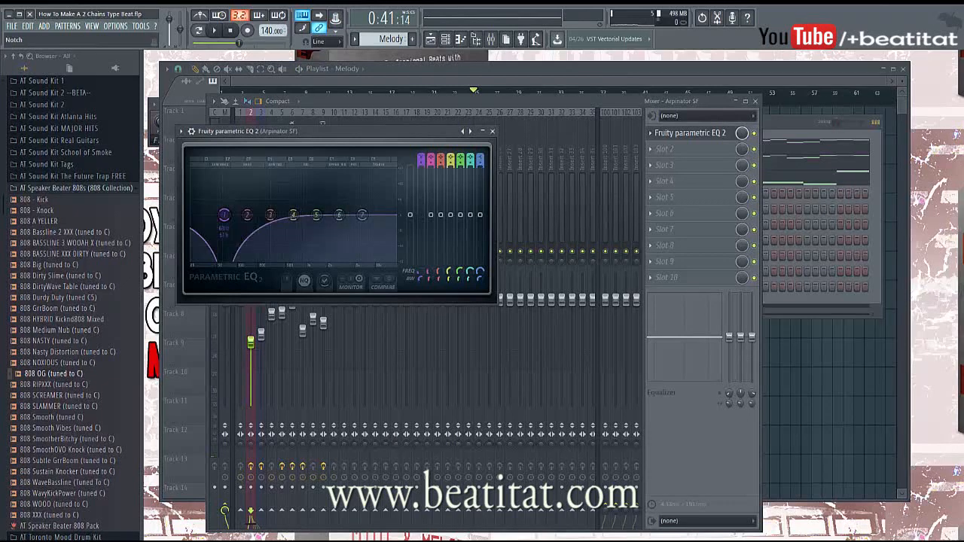
pyautogui.moveTo(421, 159); pyautogui.dragTo(421, 169)
pyautogui.press('space')
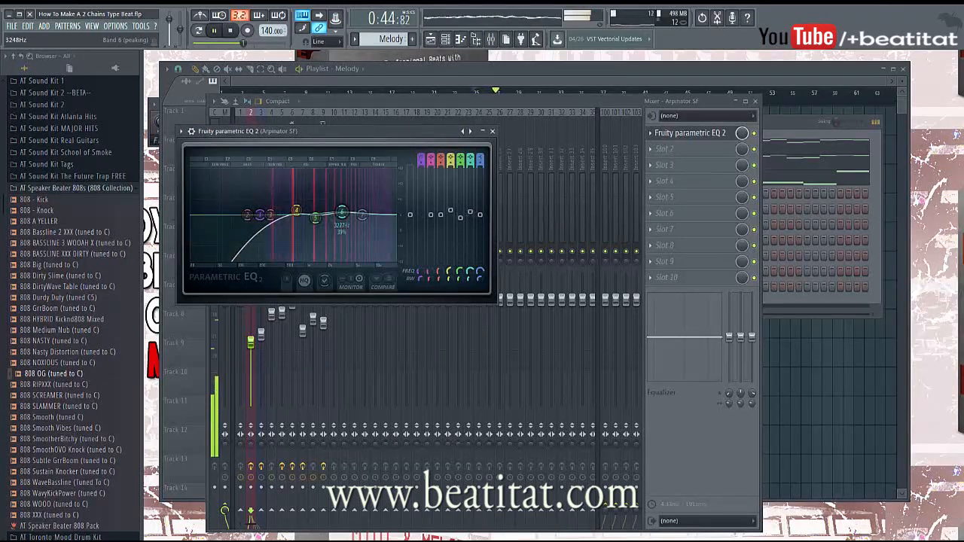
pyautogui.moveTo(393, 224); pyautogui.dragTo(394, 232)
pyautogui.click(493, 131)
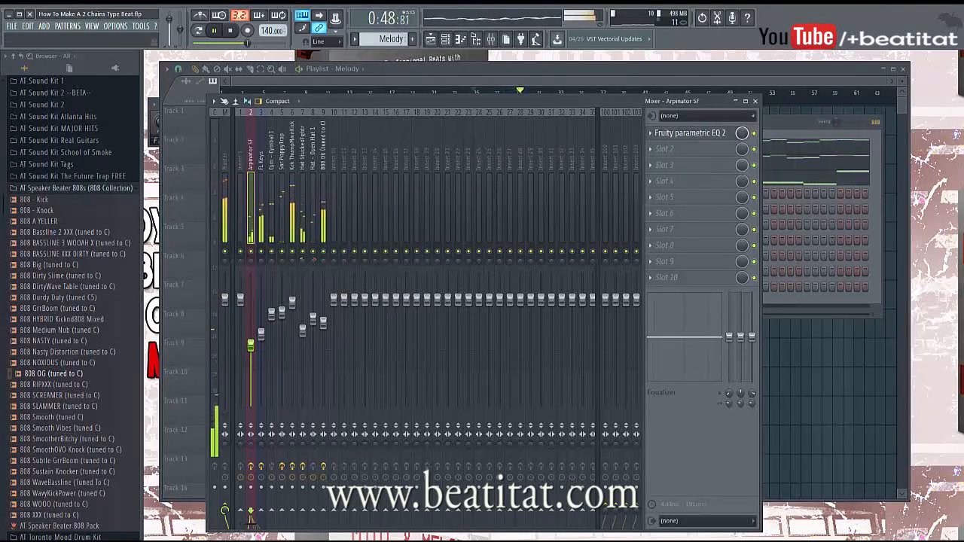
pyautogui.click(756, 101)
# Step: Transfer the Arpinator SF notes from the Melody pattern into the Chours Lead pattern and return to the playlist
pyautogui.click(452, 122)
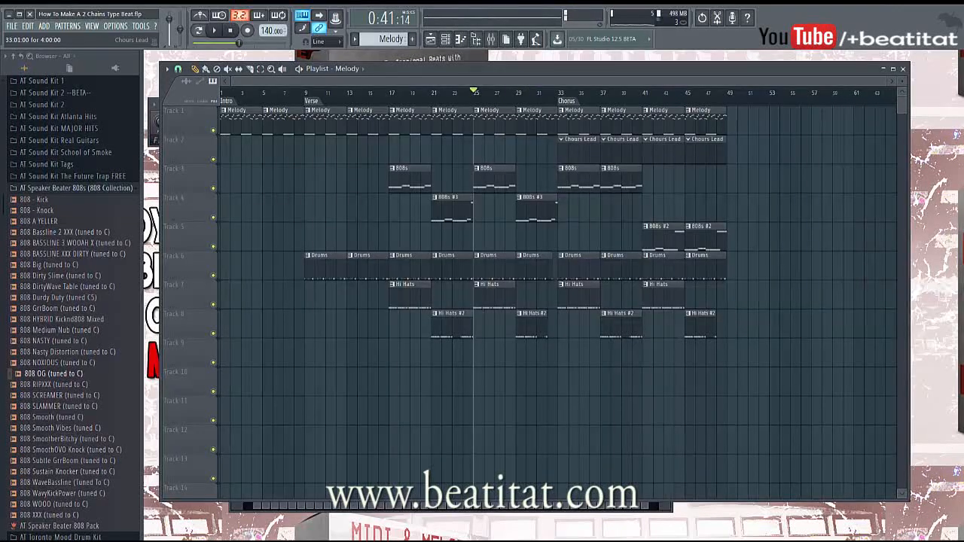
pyautogui.doubleClick(574, 144)
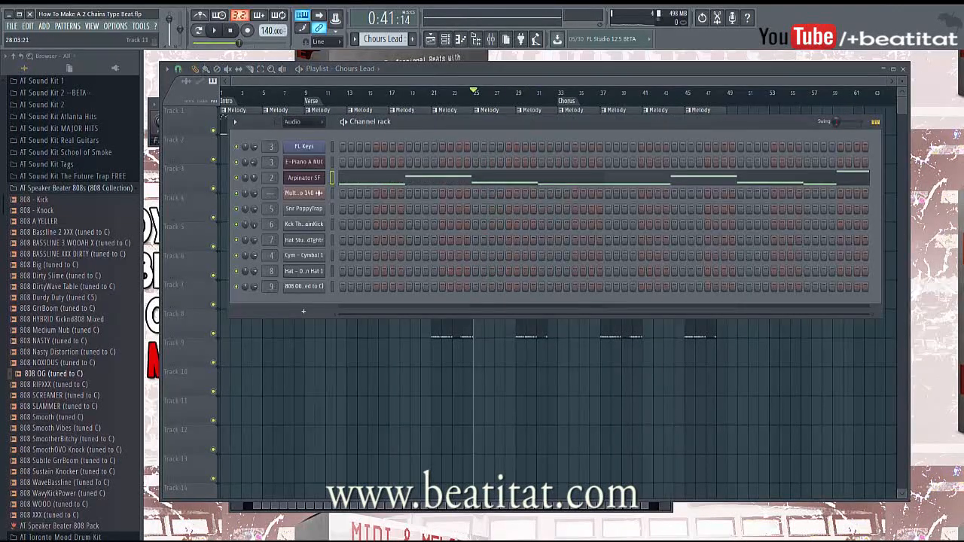
pyautogui.press('F5')
pyautogui.press('F5')
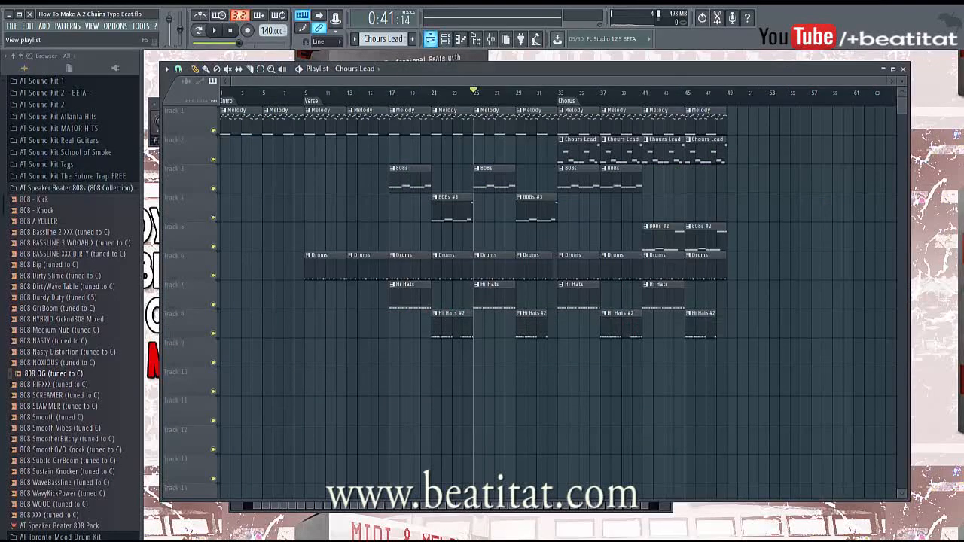
# Step: Insert an empty playlist track between the Chours Lead clips and the 808s clips
pyautogui.rightClick(198, 163)
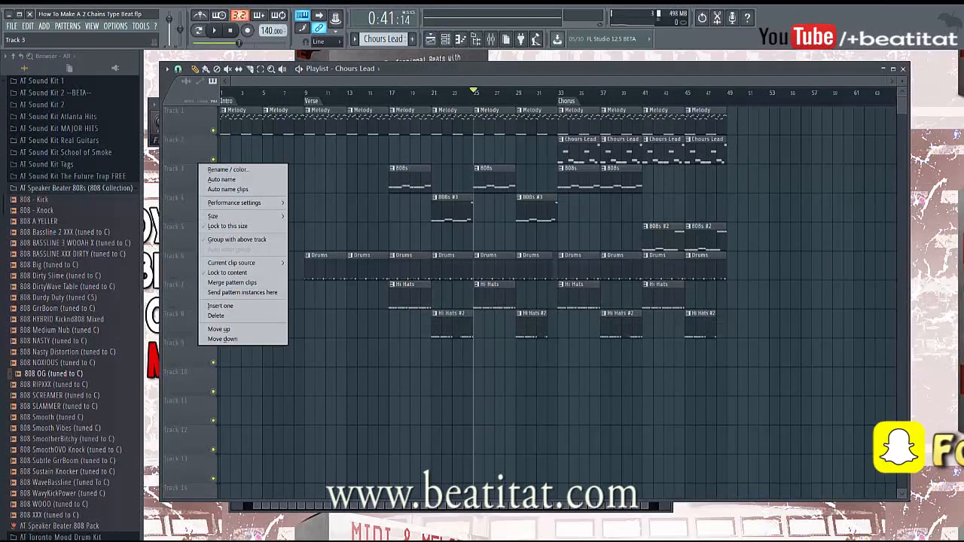
pyautogui.click(226, 305)
# Step: Create a pattern named Chorus 2 Mel2 and place clips of it at bars 41 and 45 on Track 3
pyautogui.press('F4')
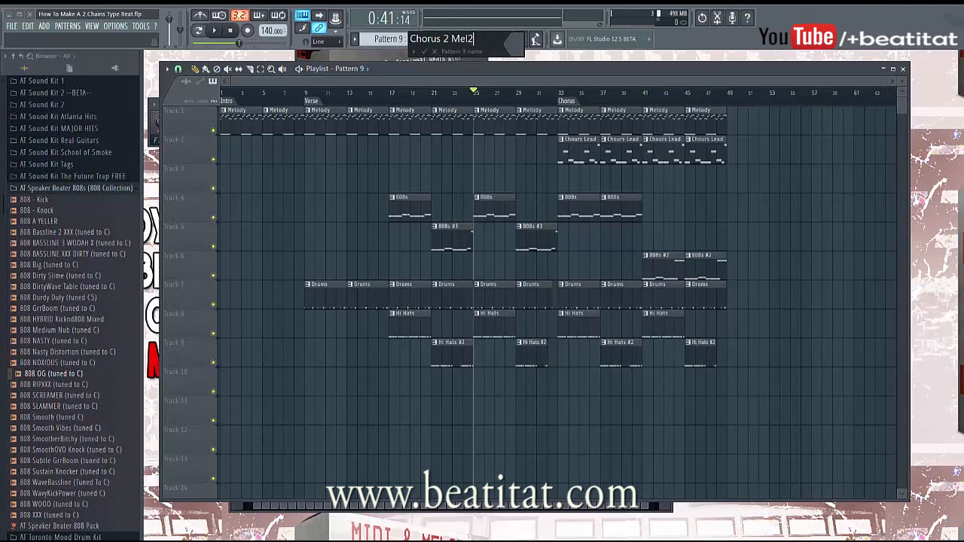
pyautogui.press('Return')
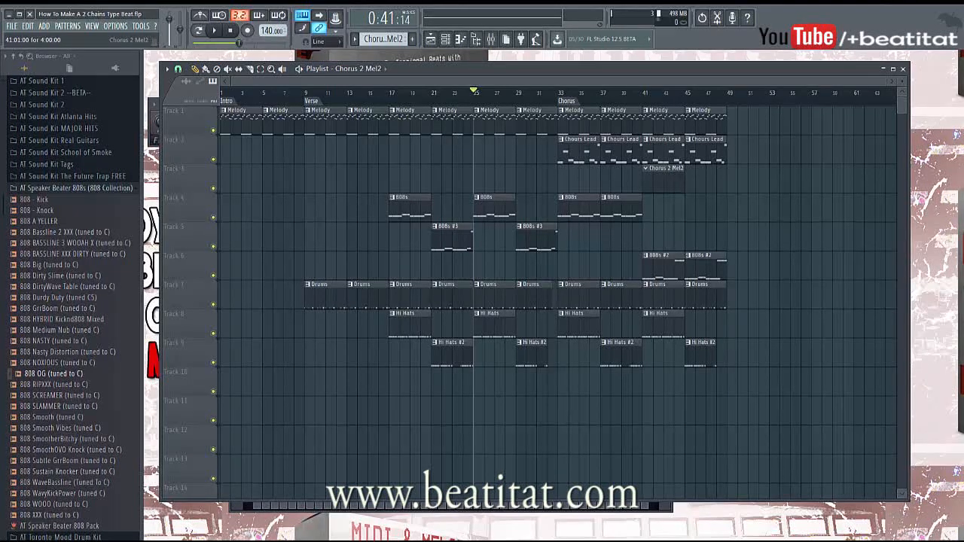
pyautogui.click(699, 182)
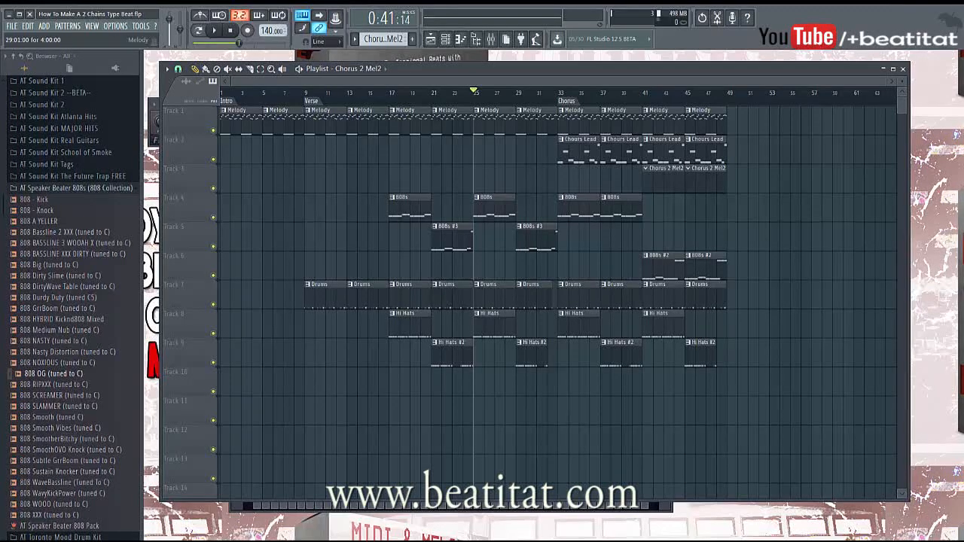
# Step: Create a pattern named Chorus Hats and place clips of it at bars 33, 37, 41 and 45 on Track 10
pyautogui.press('space')
pyautogui.press('space')
pyautogui.click(412, 38)
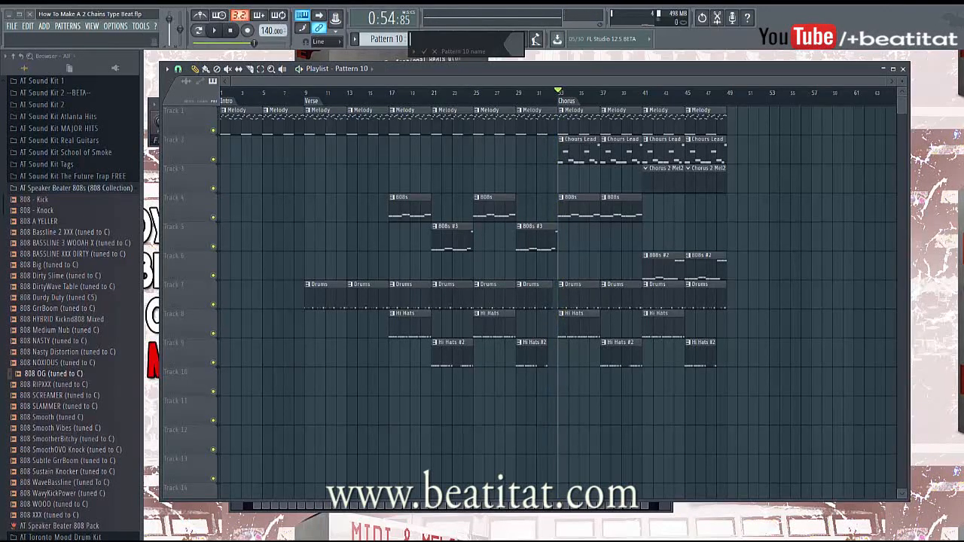
pyautogui.write('Chorus Hats')
pyautogui.press('Return')
pyautogui.click(565, 381)
pyautogui.click(607, 380)
pyautogui.click(649, 380)
pyautogui.click(691, 380)
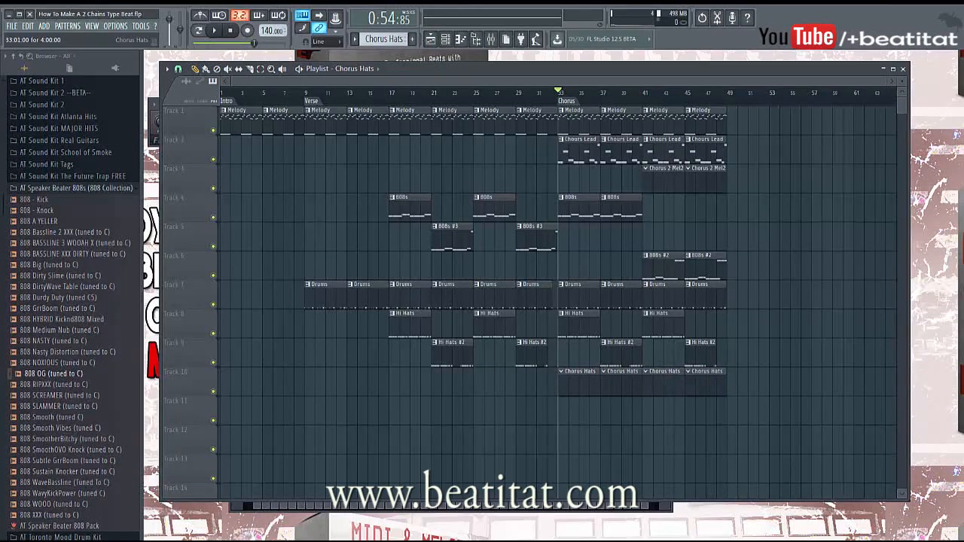
# Step: Load the Hat - Hat 1 sample from AT Sound Kit 1 as a new channel and open its settings
pyautogui.press('F6')
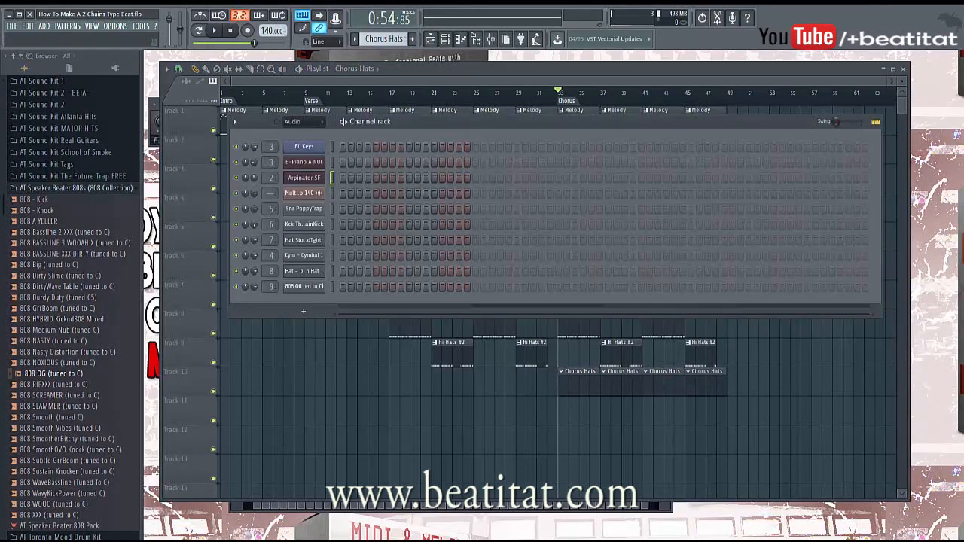
pyautogui.click(75, 187)
pyautogui.scroll(4, 76, 301)
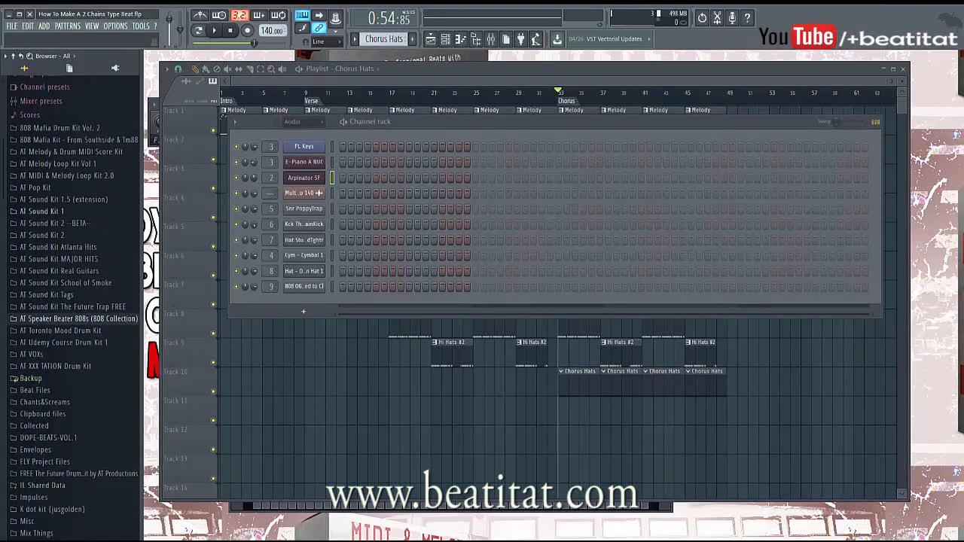
pyautogui.click(42, 211)
pyautogui.scroll(-3, 68, 301)
pyautogui.moveTo(34, 343); pyautogui.dragTo(16, 344)
pyautogui.moveTo(214, 360); pyautogui.dragTo(332, 305)
pyautogui.rightClick(331, 302)
pyautogui.click(347, 302)
pyautogui.rightClick(317, 301)
pyautogui.click(303, 301)
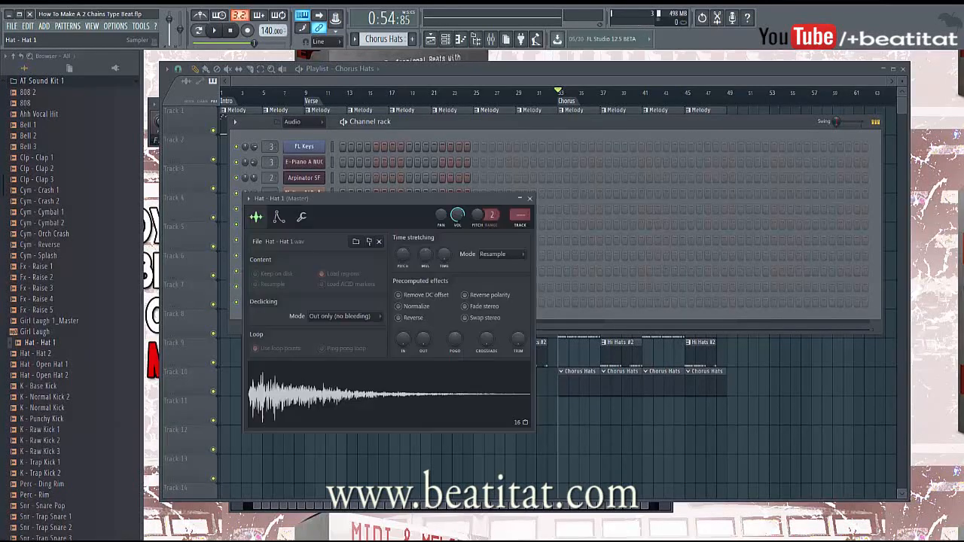
# Step: Route the Hat - Hat 1 channel to mixer track 10 and lower that track's volume
pyautogui.hotkey('ctrl', 'l')
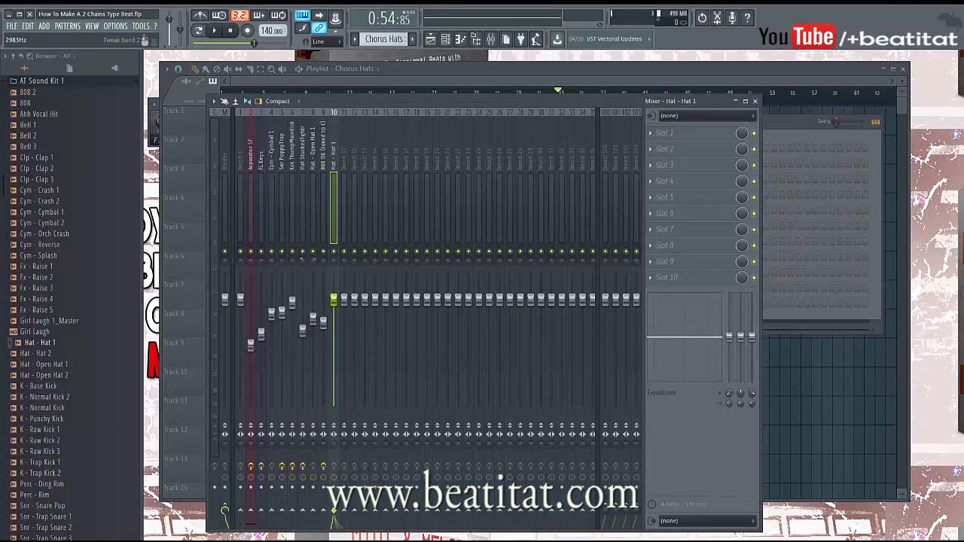
pyautogui.moveTo(333, 299); pyautogui.dragTo(334, 338)
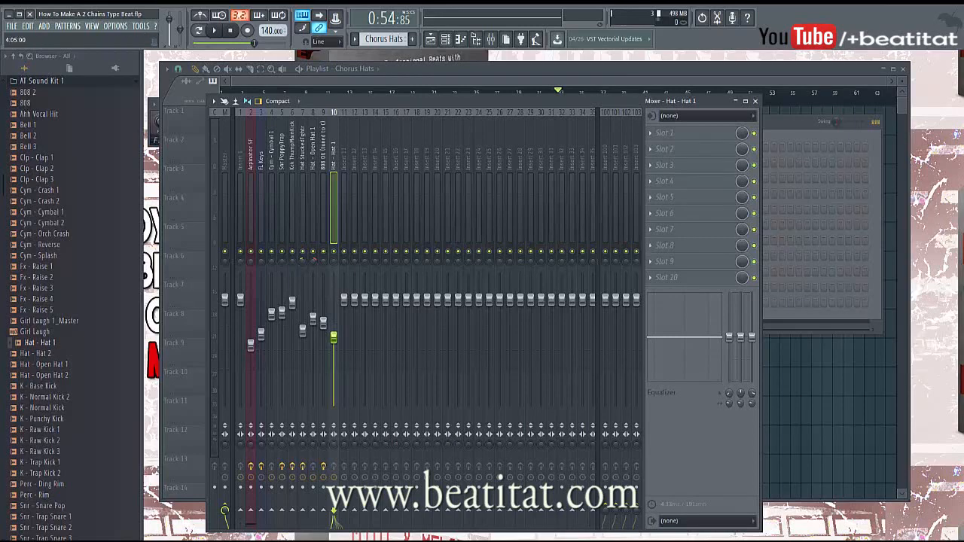
pyautogui.click(755, 101)
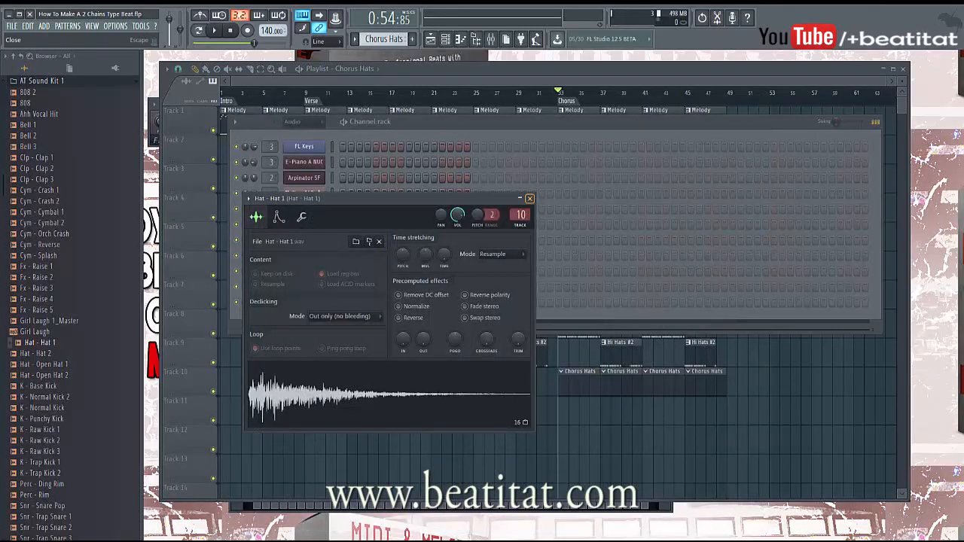
pyautogui.click(529, 198)
# Step: Place three short A4 notes near the end of bar 1 in the Hat - Hat 1 piano roll
pyautogui.rightClick(327, 299)
pyautogui.click(341, 302)
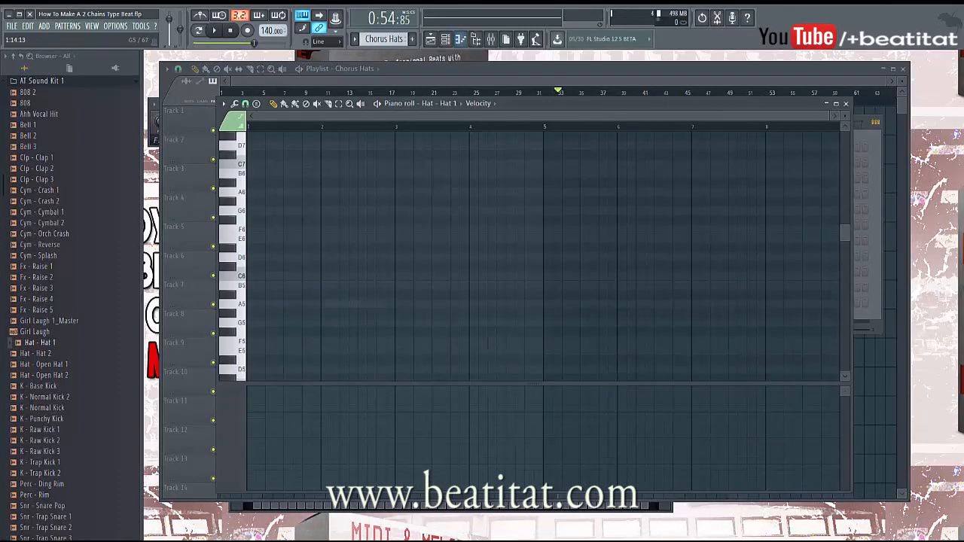
pyautogui.scroll(-4, 316, 338)
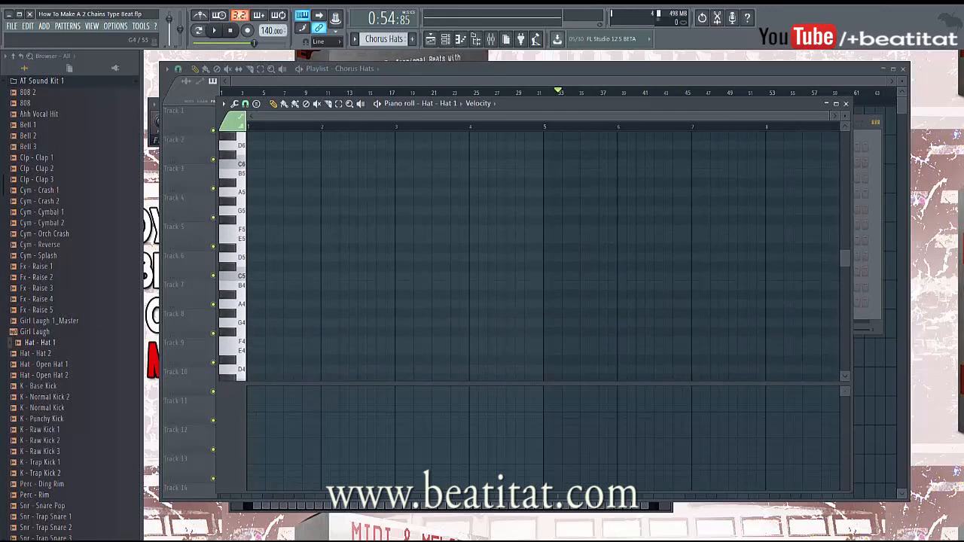
pyautogui.press('space')
pyautogui.click(298, 304)
pyautogui.press('space')
pyautogui.click(304, 303)
pyautogui.press('space')
pyautogui.click(313, 304)
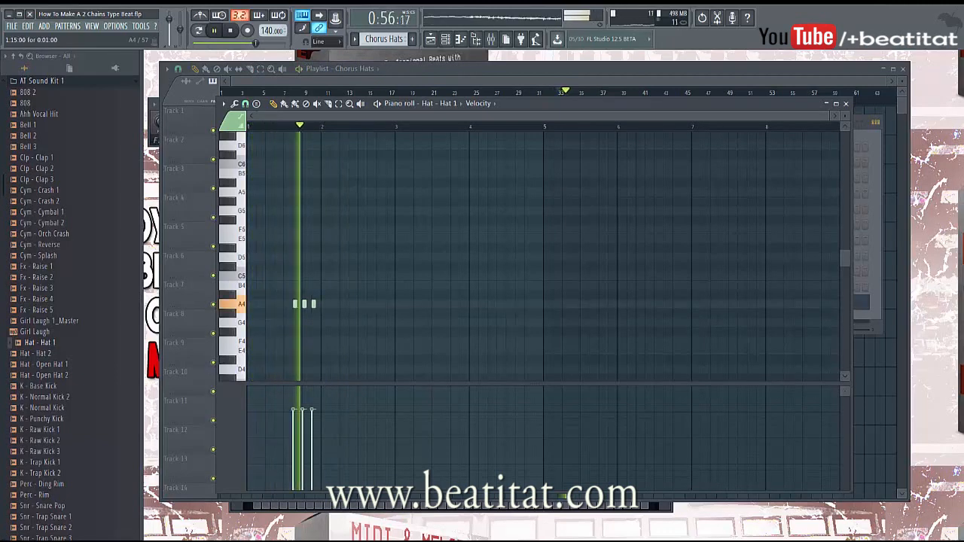
# Step: Add two short G4 hat notes around the middle of bar 2
pyautogui.press('space')
pyautogui.click(359, 322)
pyautogui.press('space')
pyautogui.scroll(3, 326, 323)
pyautogui.click(408, 323)
pyautogui.press('space')
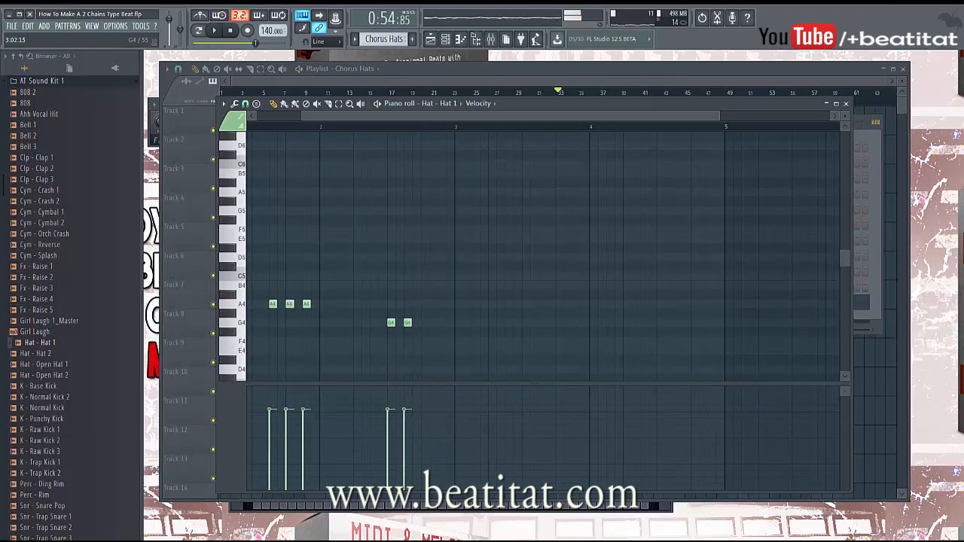
# Step: Duplicate all five hat notes two bars further on and return to the playlist
pyautogui.scroll(-2, 428, 314)
pyautogui.hotkey('ctrl', 'a')
pyautogui.moveTo(428, 314); pyautogui.dragTo(627, 313)
pyautogui.press('Escape')
pyautogui.press('Escape')
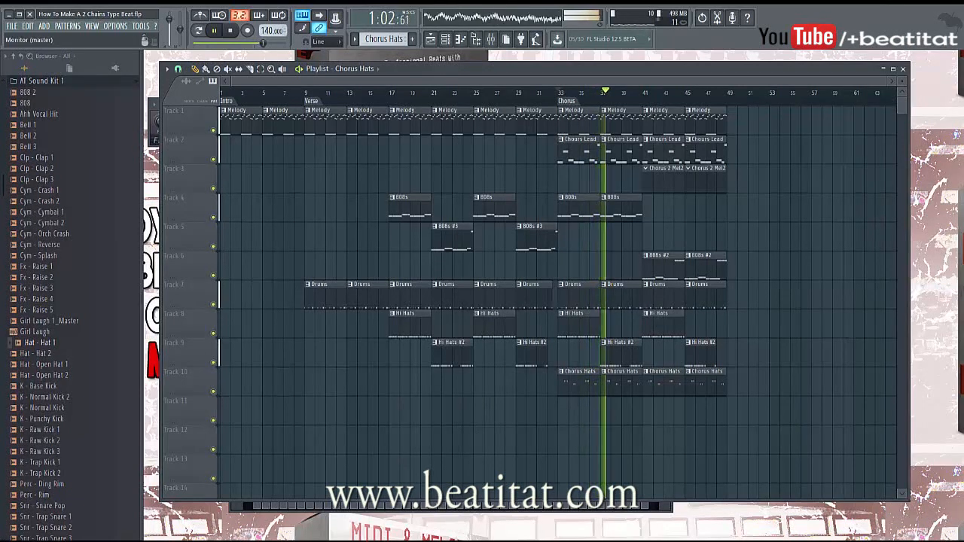
# Step: Lower the Arpinator SF mixer track's volume slightly during playback and save the project
pyautogui.press('F9')
pyautogui.press('F6')
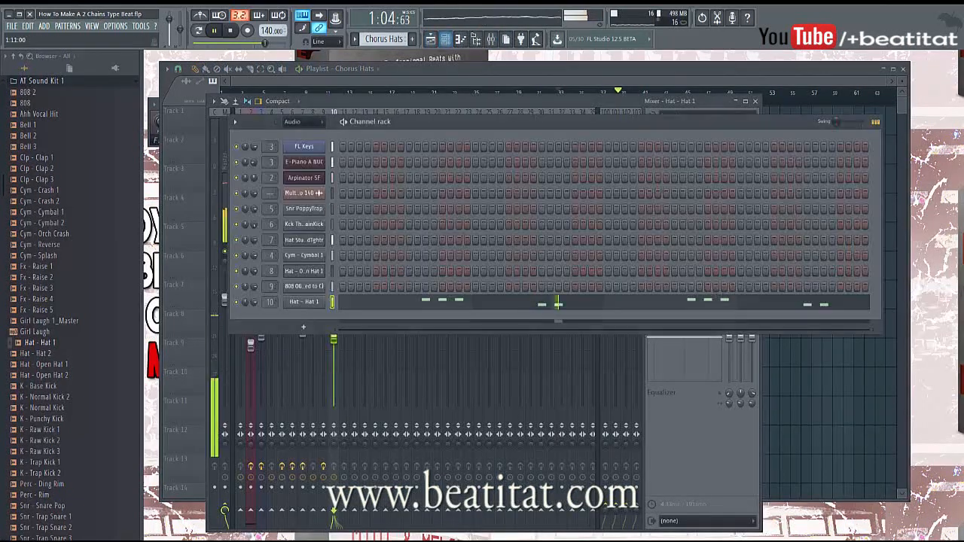
pyautogui.press('F6')
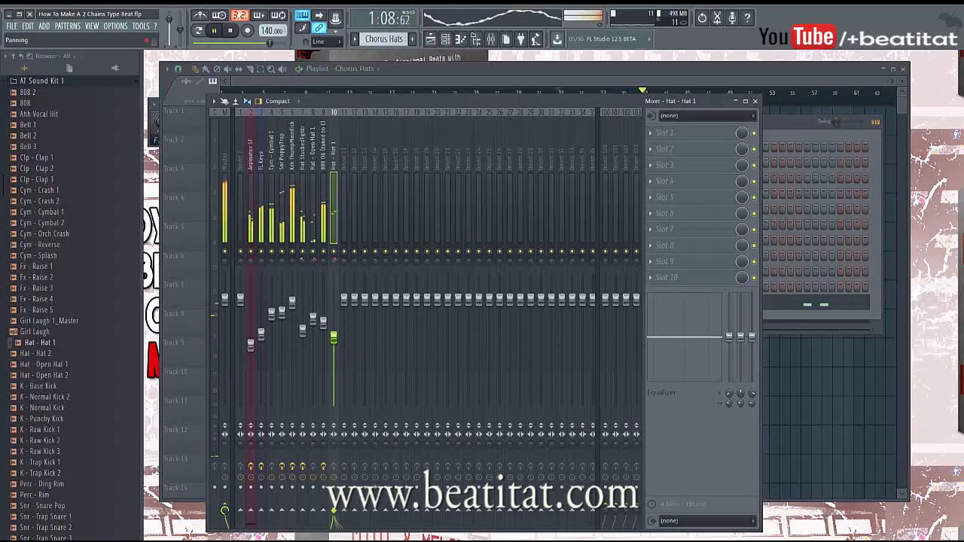
pyautogui.click(251, 211)
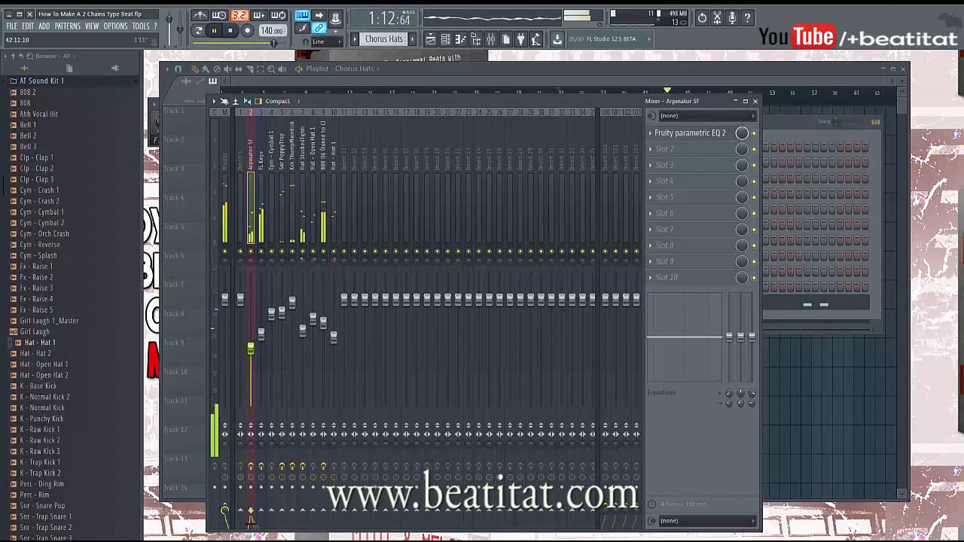
pyautogui.press('Escape')
pyautogui.press('Escape')
pyautogui.hotkey('ctrl', 's')
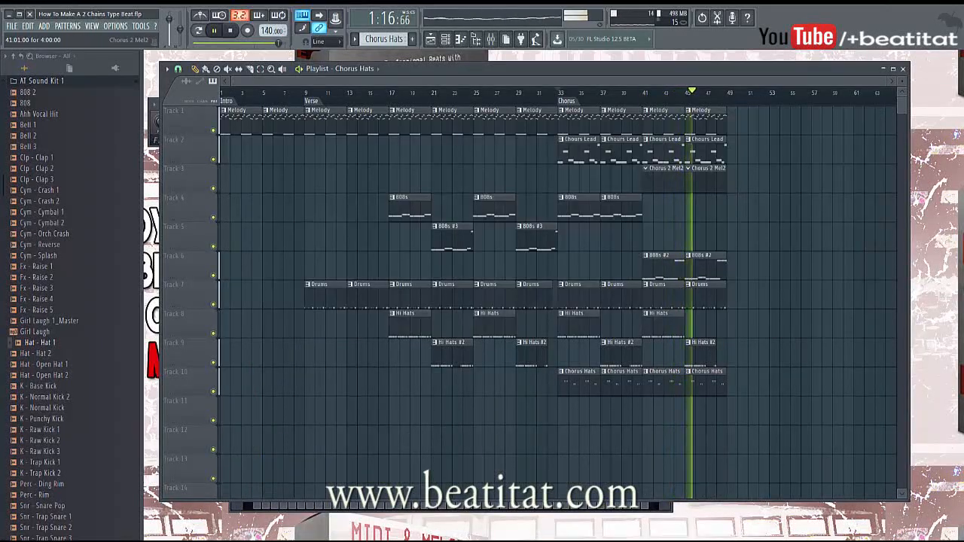
# Step: Remove the empty Chorus 2 Mel2 clips, delete Track 3 from the playlist and reset playback to the song start
pyautogui.doubleClick(674, 180)
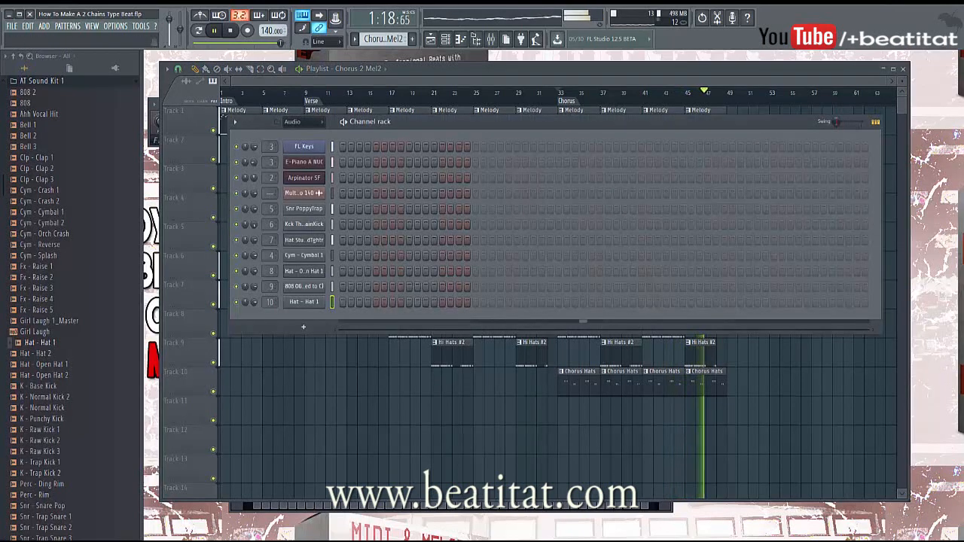
pyautogui.press('Escape')
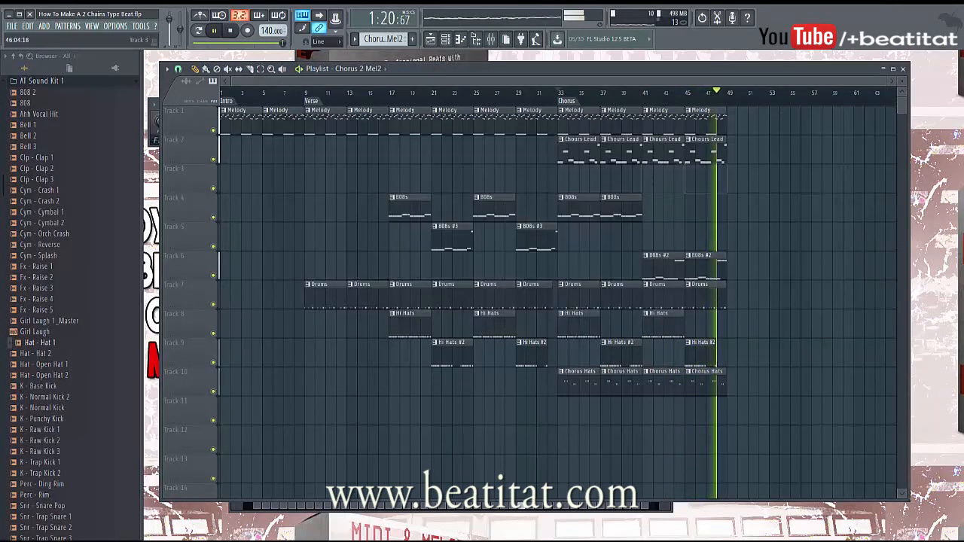
pyautogui.rightClick(188, 162)
pyautogui.click(249, 315)
pyautogui.press('Return')
pyautogui.press('space')
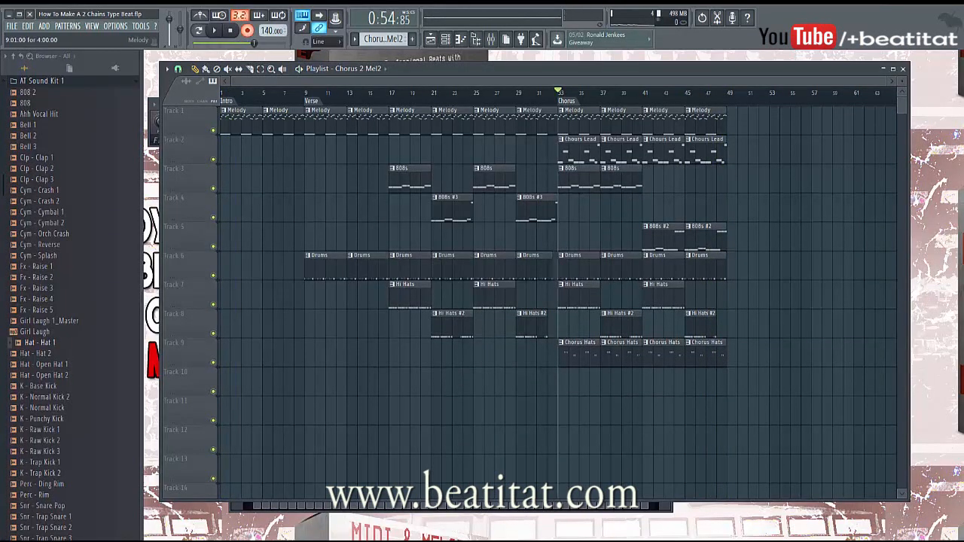
pyautogui.press('v')
pyautogui.click(230, 30)
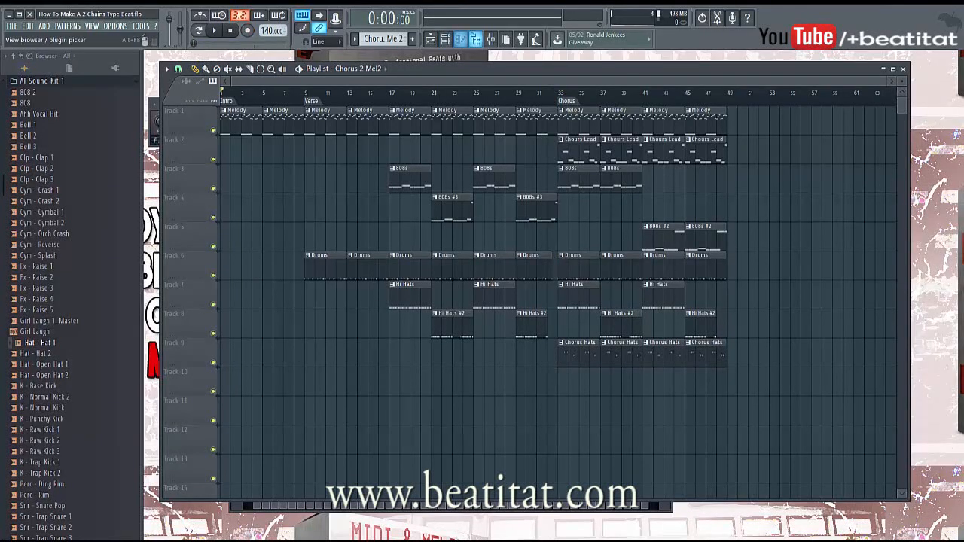
# Step: Hide the browser and examine the effect chains of the used mixer tracks, including Arpinator SF, Hat StuckedTghtr and 808 OG
pyautogui.click(476, 39)
pyautogui.click(491, 39)
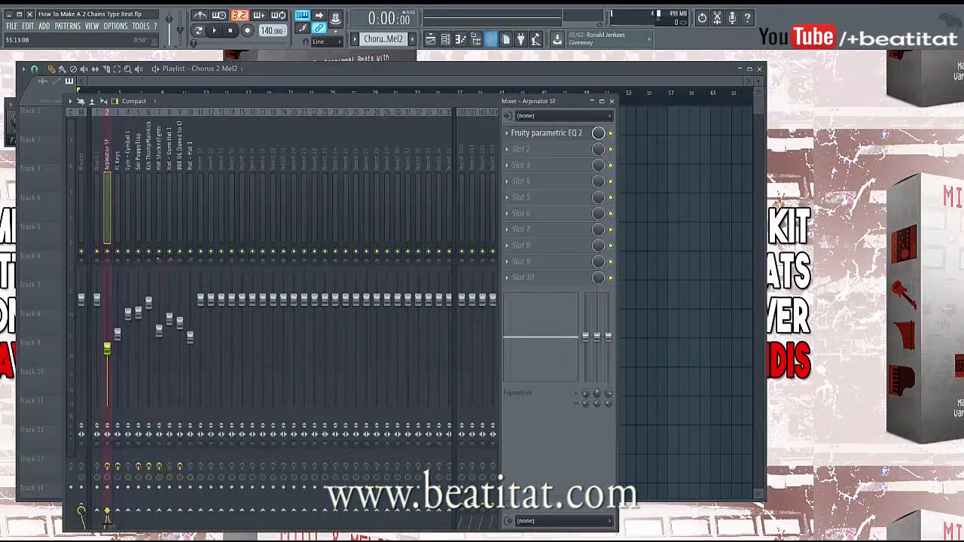
pyautogui.click(96, 188)
pyautogui.click(107, 188)
pyautogui.click(117, 188)
pyautogui.click(138, 189)
pyautogui.click(159, 188)
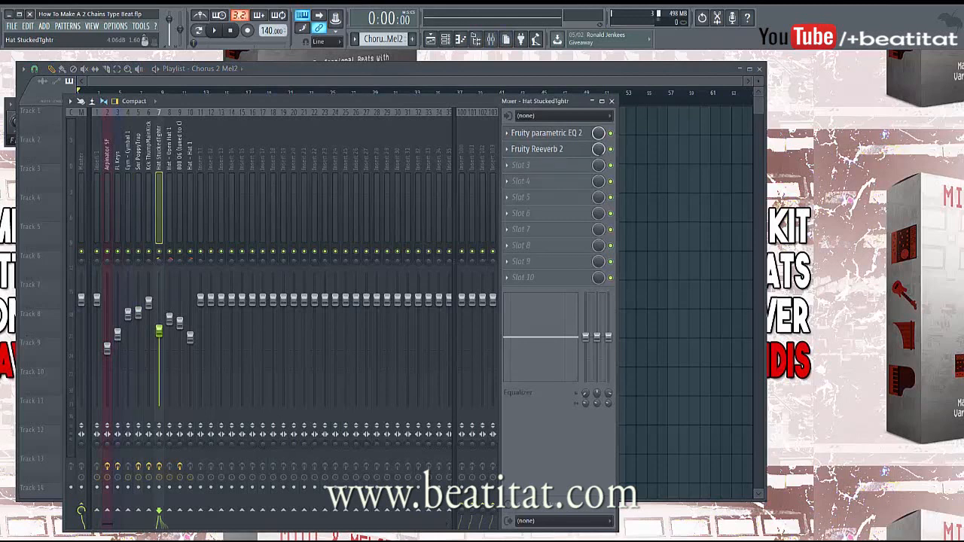
pyautogui.click(169, 189)
pyautogui.click(179, 188)
pyautogui.click(201, 188)
pyautogui.click(170, 188)
pyautogui.click(189, 189)
pyautogui.click(179, 188)
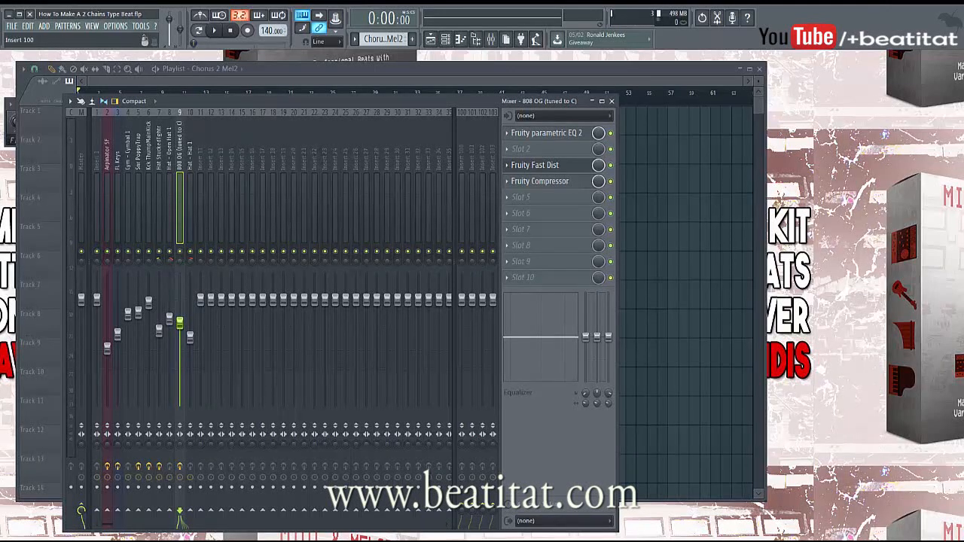
# Step: Close the mixer, playlist and channel rack to clear the workspace
pyautogui.click(611, 101)
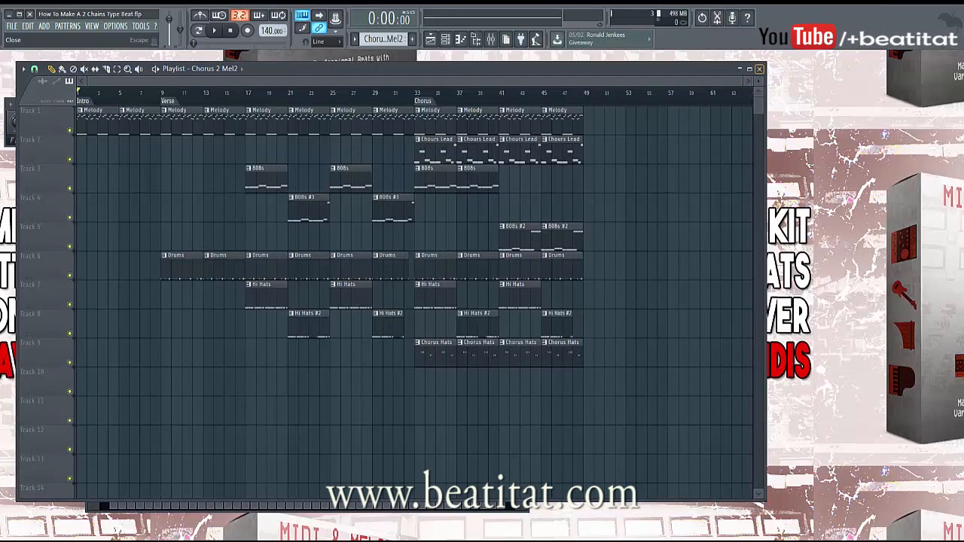
pyautogui.click(760, 68)
pyautogui.hotkey('alt', 'F12')
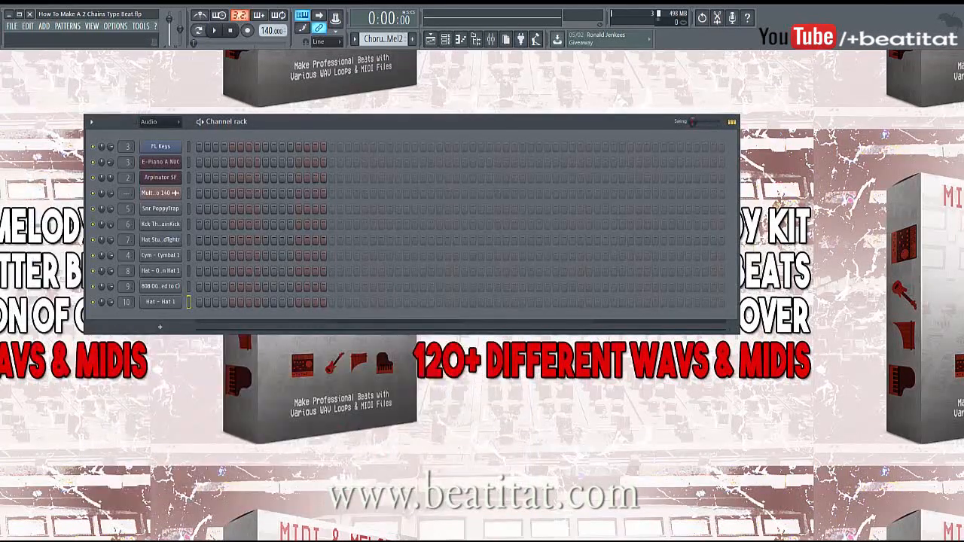
pyautogui.click(445, 38)
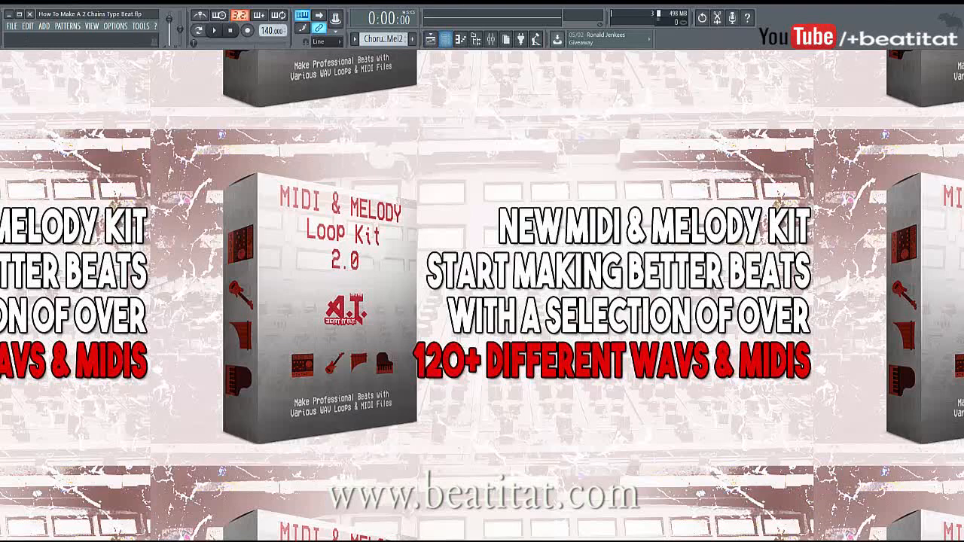